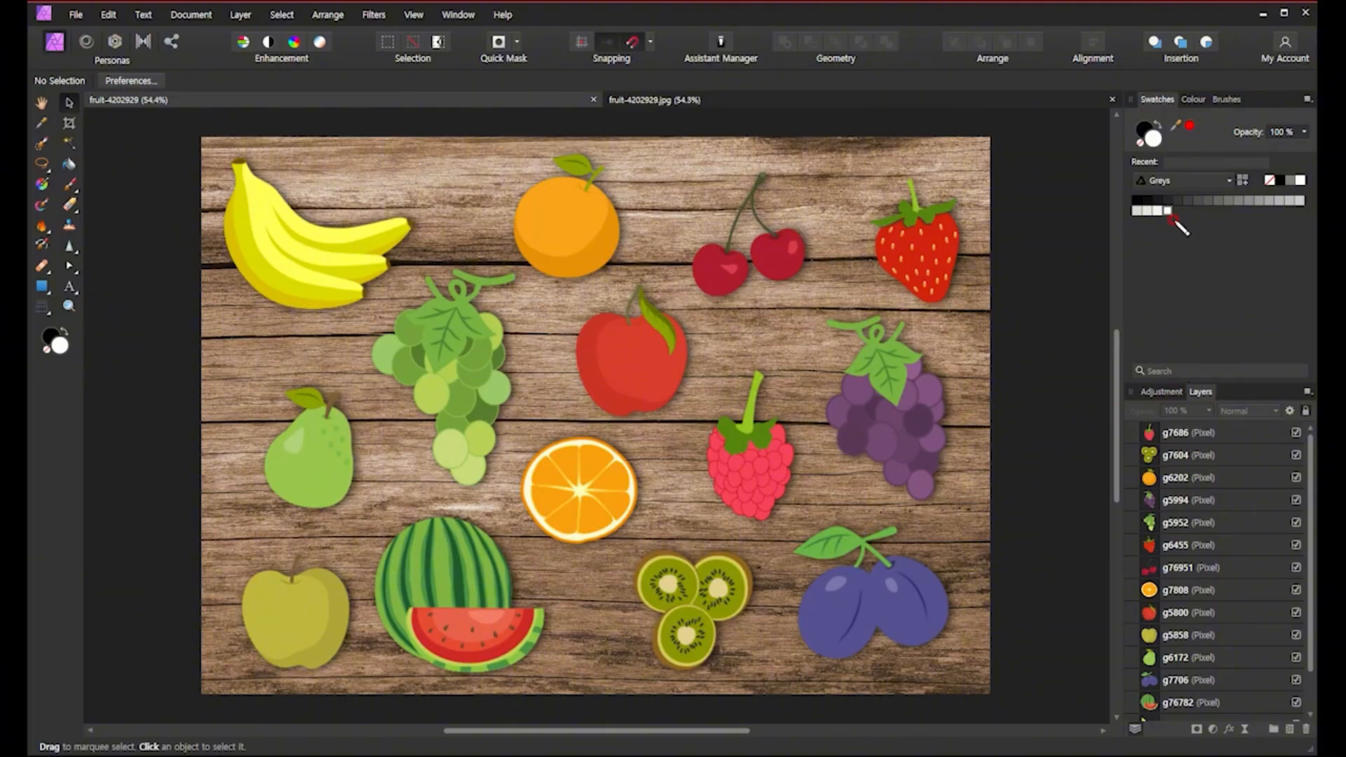
mouse_move(1202, 403)
left_mouse_down()
mouse_move(1179, 392)
mouse_move(1217, 378)
mouse_move(1223, 393)
mouse_move(1205, 405)
left_mouse_up()
left_click(1047, 363)
left_click_drag(1047, 364, 1050, 366)
mouse_move(1041, 367)
left_mouse_down()
mouse_move(1066, 388)
mouse_move(1049, 401)
left_mouse_up()
Select the apple, banana and orange on the canvas to inspect how each fruit sits on its own layer.
left_click(478, 394)
left_click(641, 373)
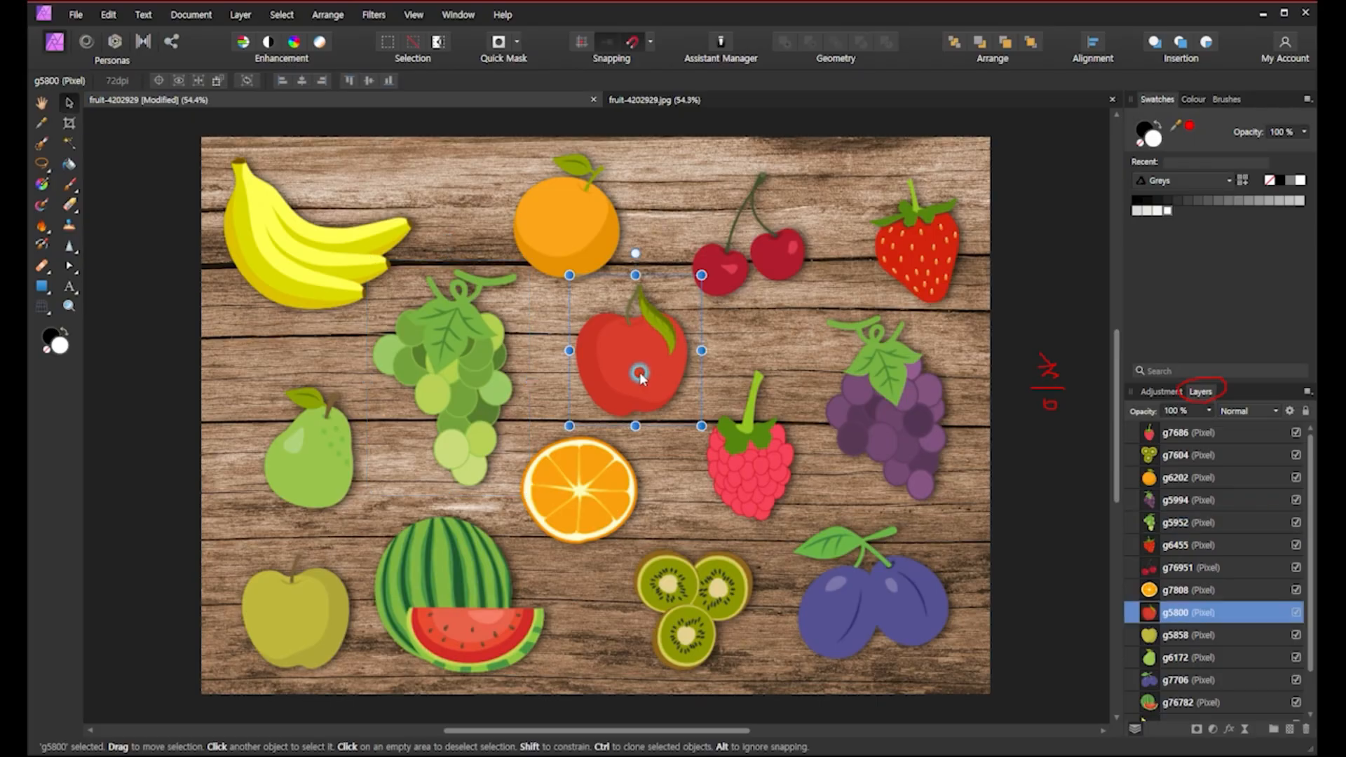
left_click(771, 335)
left_click(1034, 319)
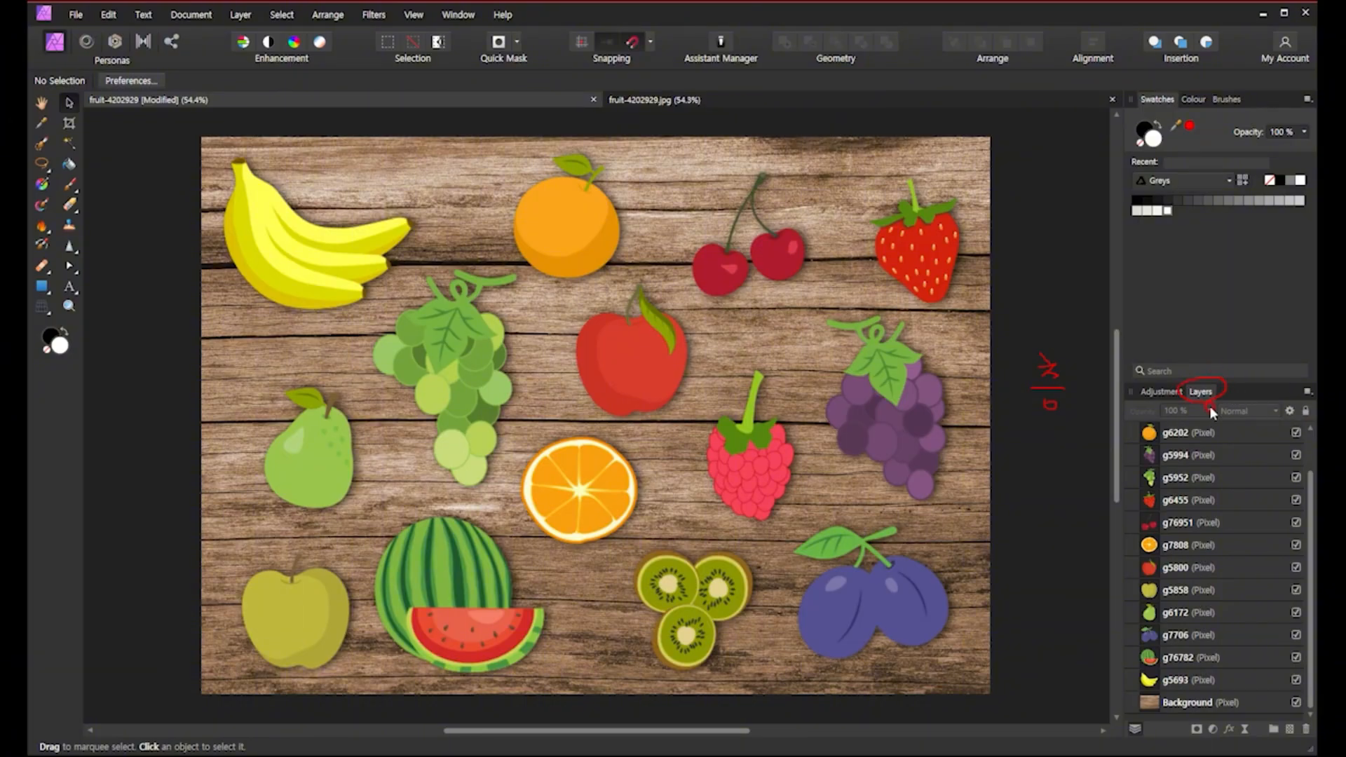
left_click(564, 206)
left_click(626, 352)
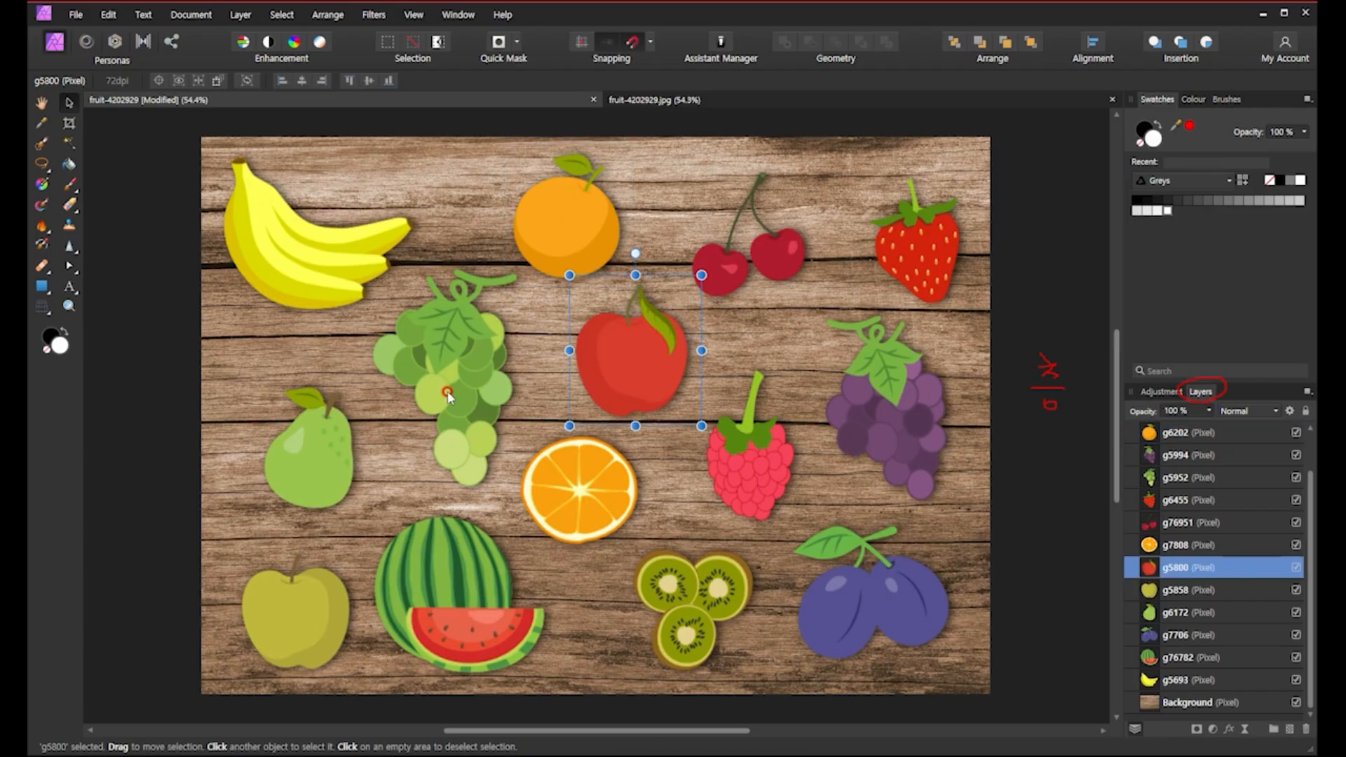
left_click(447, 394)
left_click(307, 292)
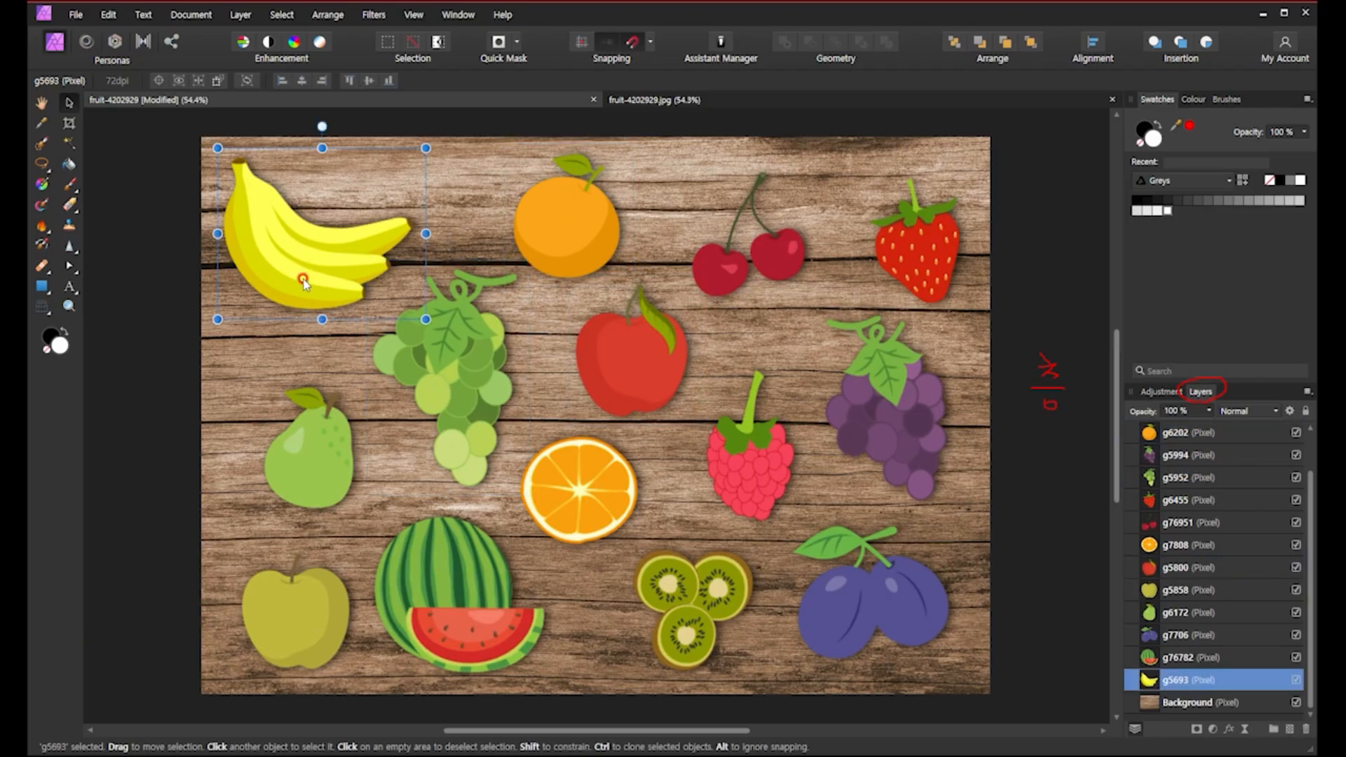
left_click(580, 231)
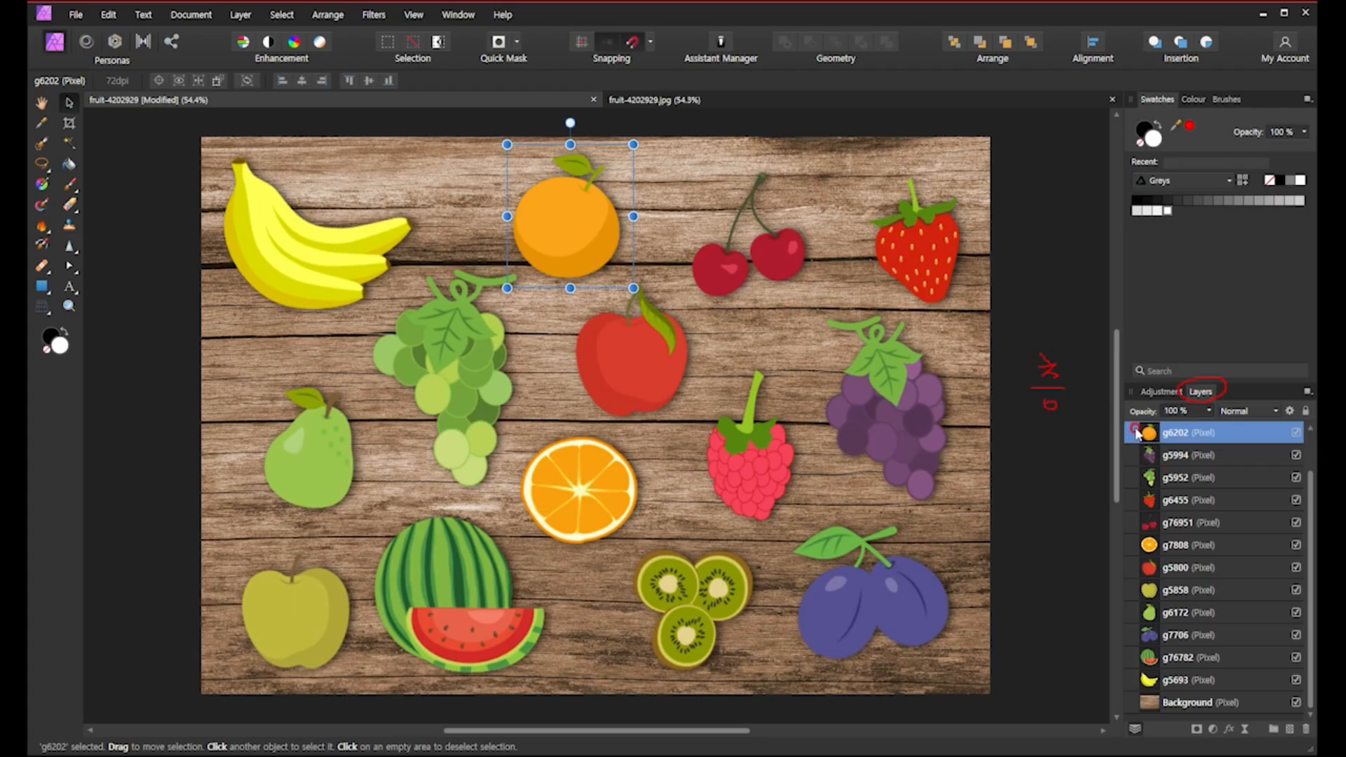
mouse_move(1138, 433)
left_mouse_down()
mouse_move(1159, 455)
mouse_move(1150, 436)
left_mouse_up()
Select the strawberry, purple grapes, plum and watermelon, then step through the layer list from Background upward.
left_click(935, 255)
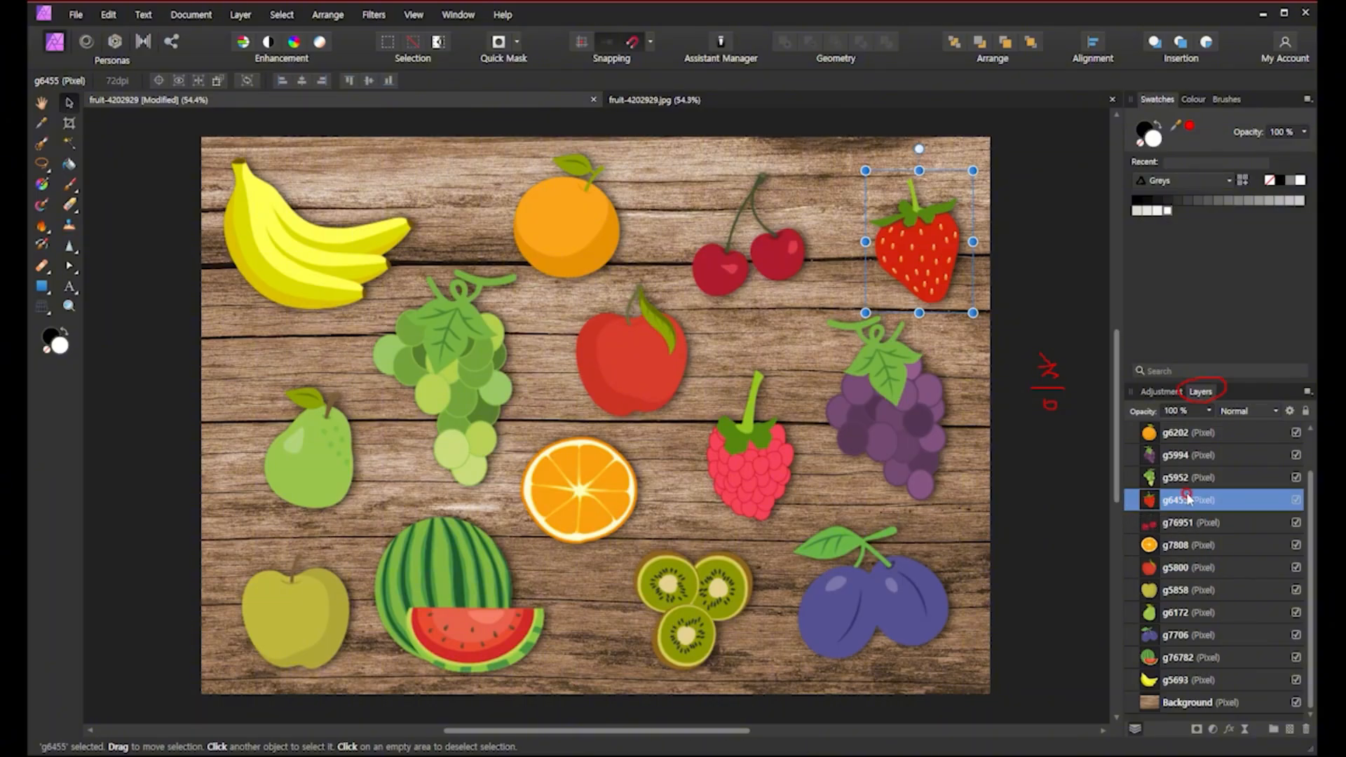
left_click(871, 412)
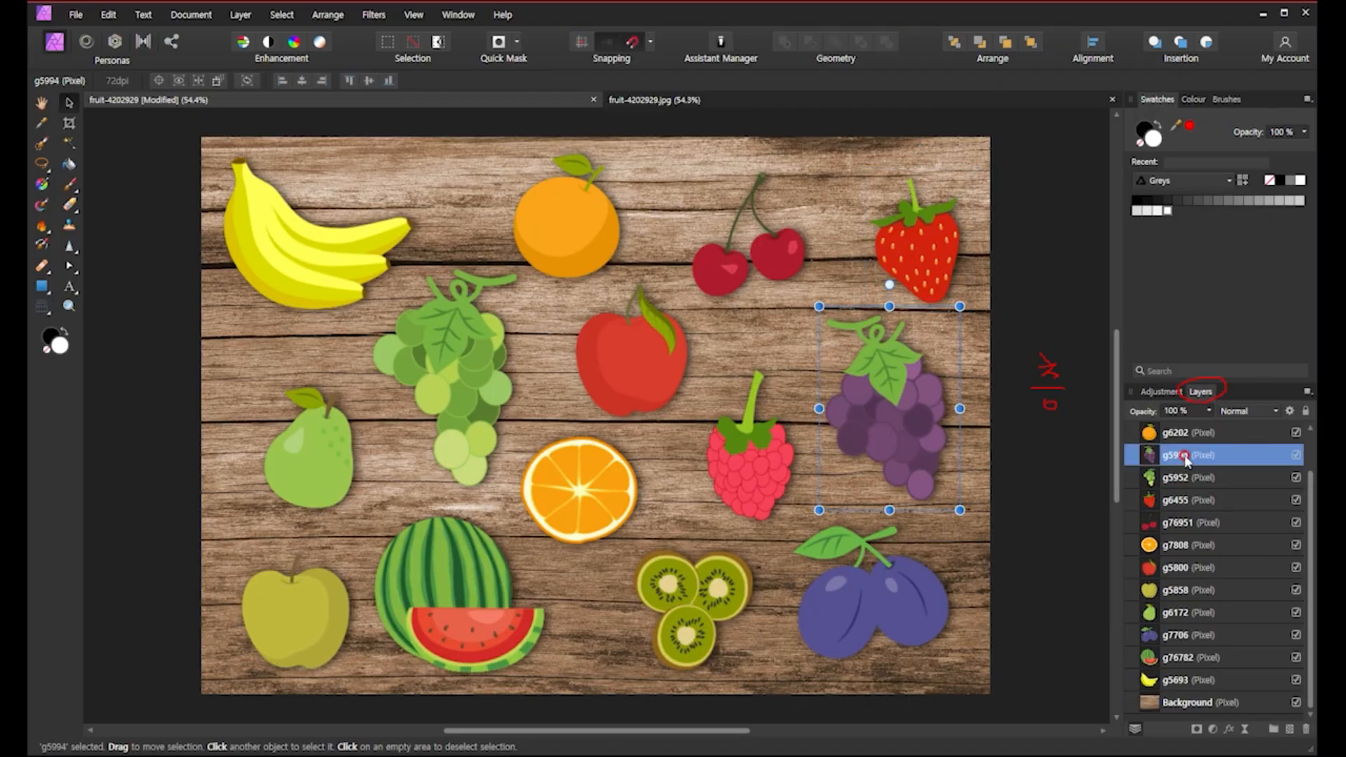
left_click(848, 598)
left_click(1170, 636)
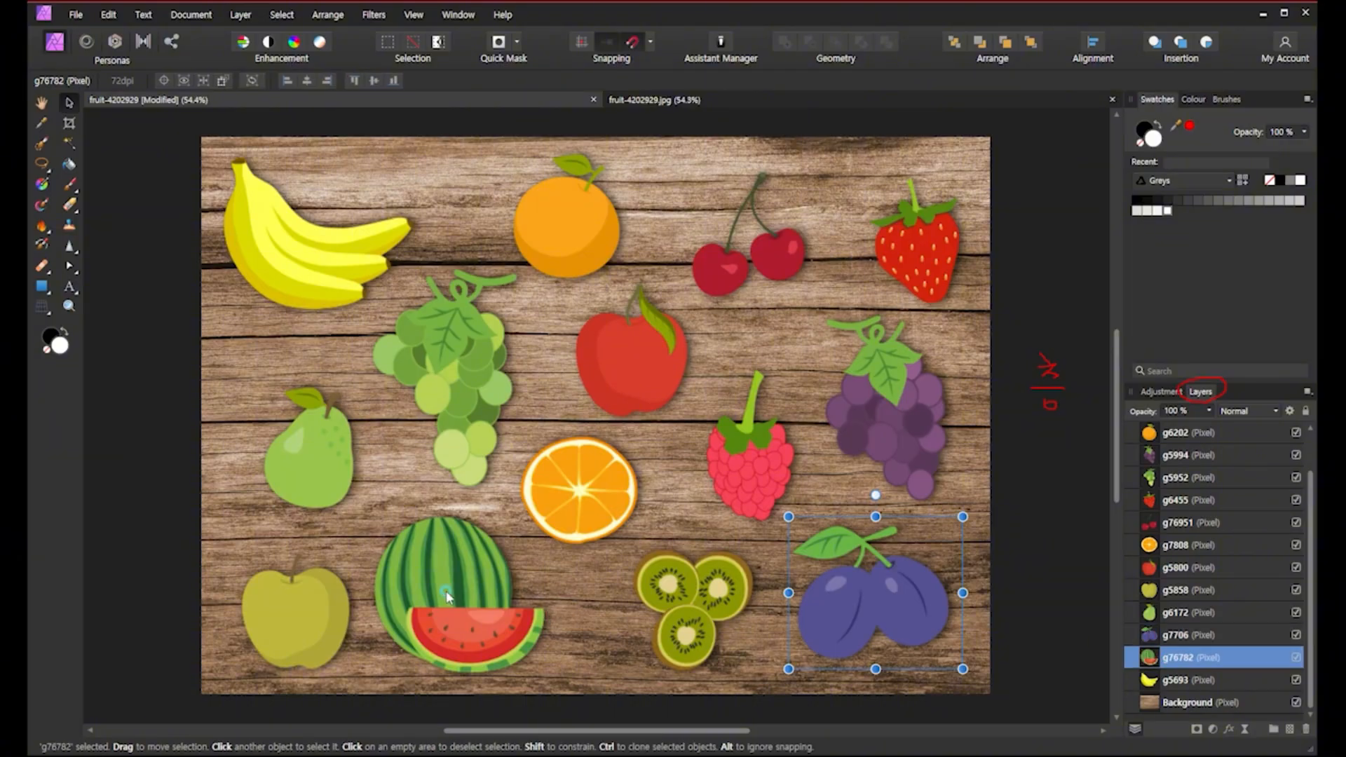
left_click(1208, 659)
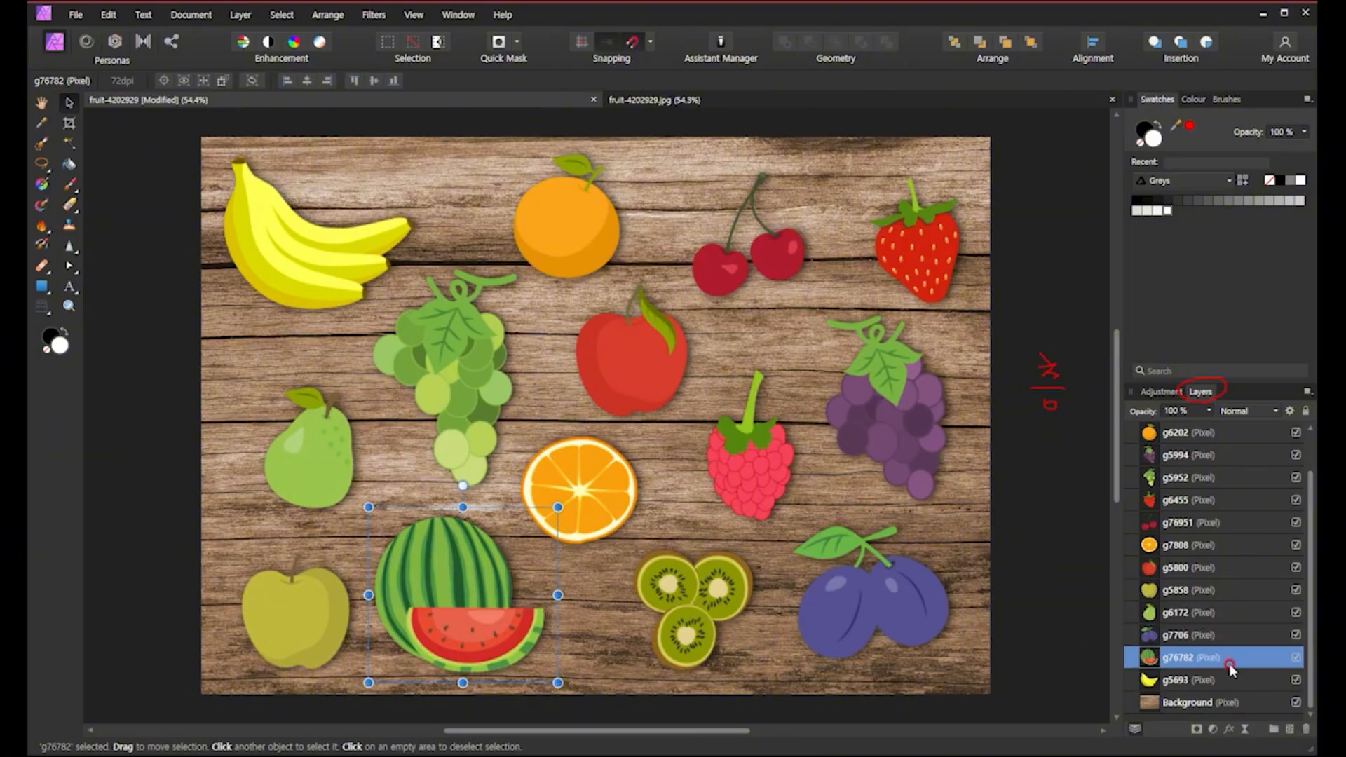
left_click(1171, 705)
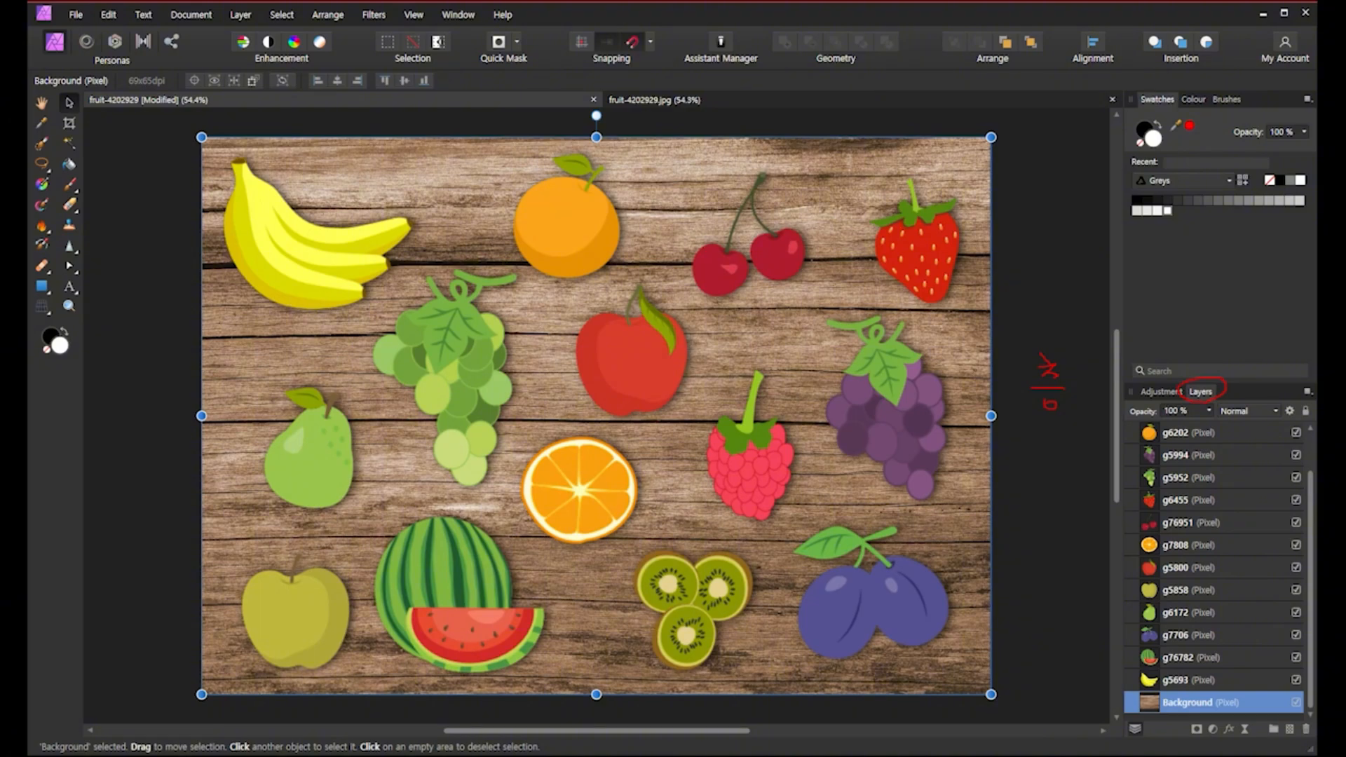
left_click(1155, 680)
left_click(1153, 657)
left_click(1150, 635)
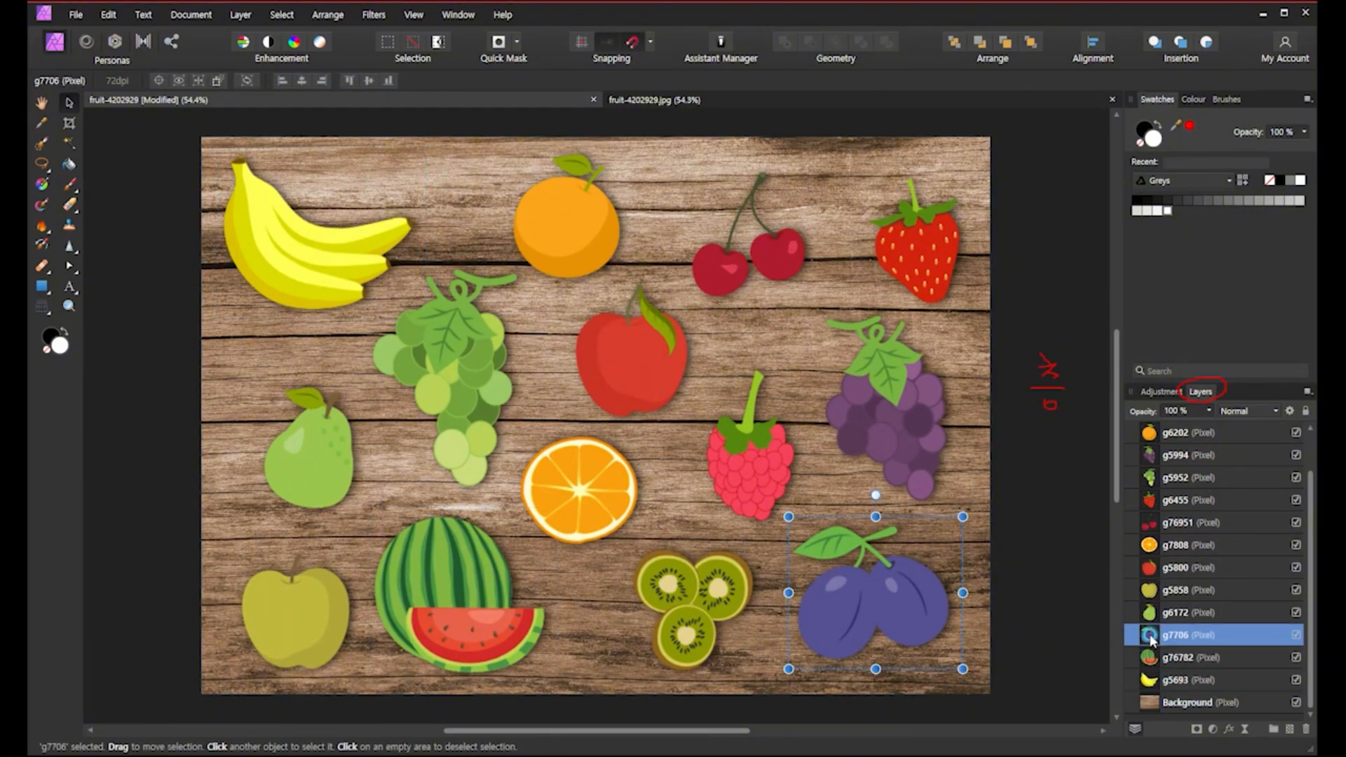
left_click(1161, 614)
left_click(1164, 594)
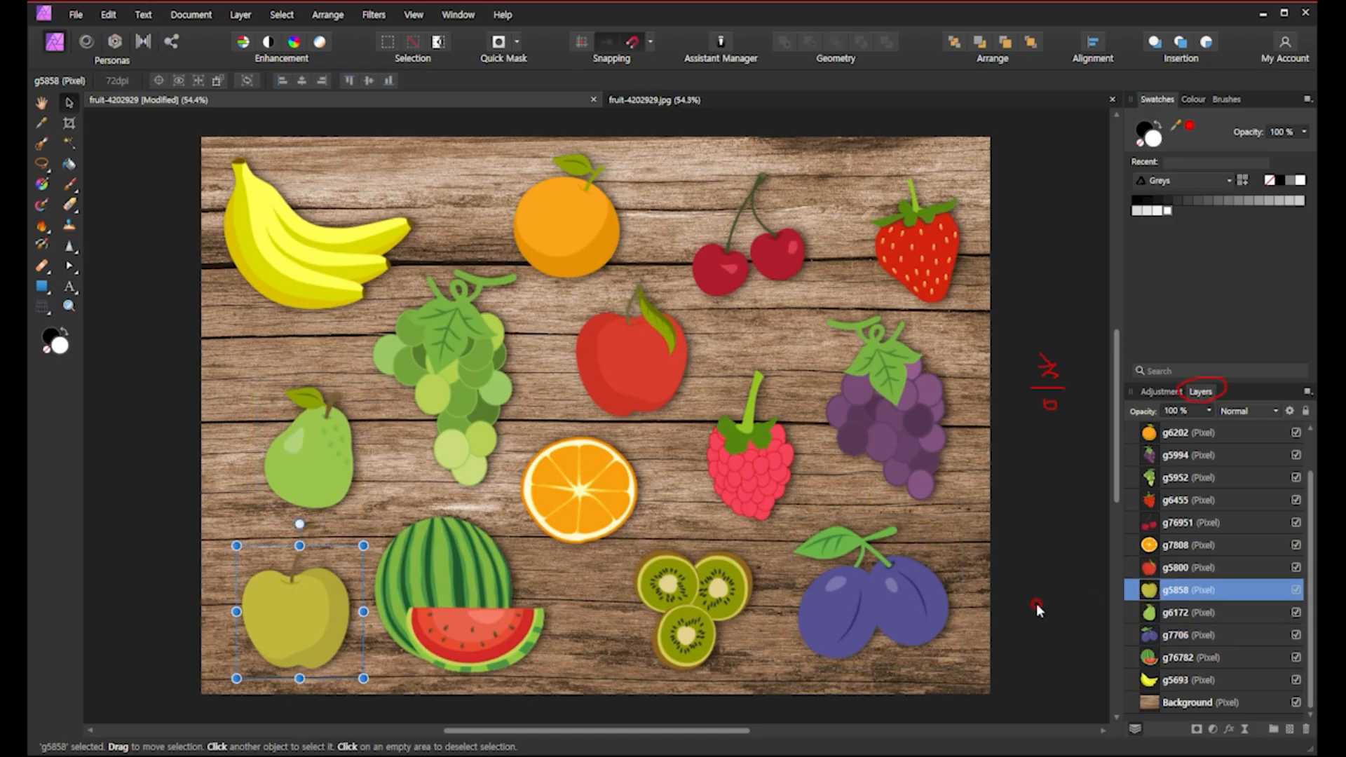
Swap the positions of the purple grapes and the raspberry on the right side of the board.
left_click(897, 420)
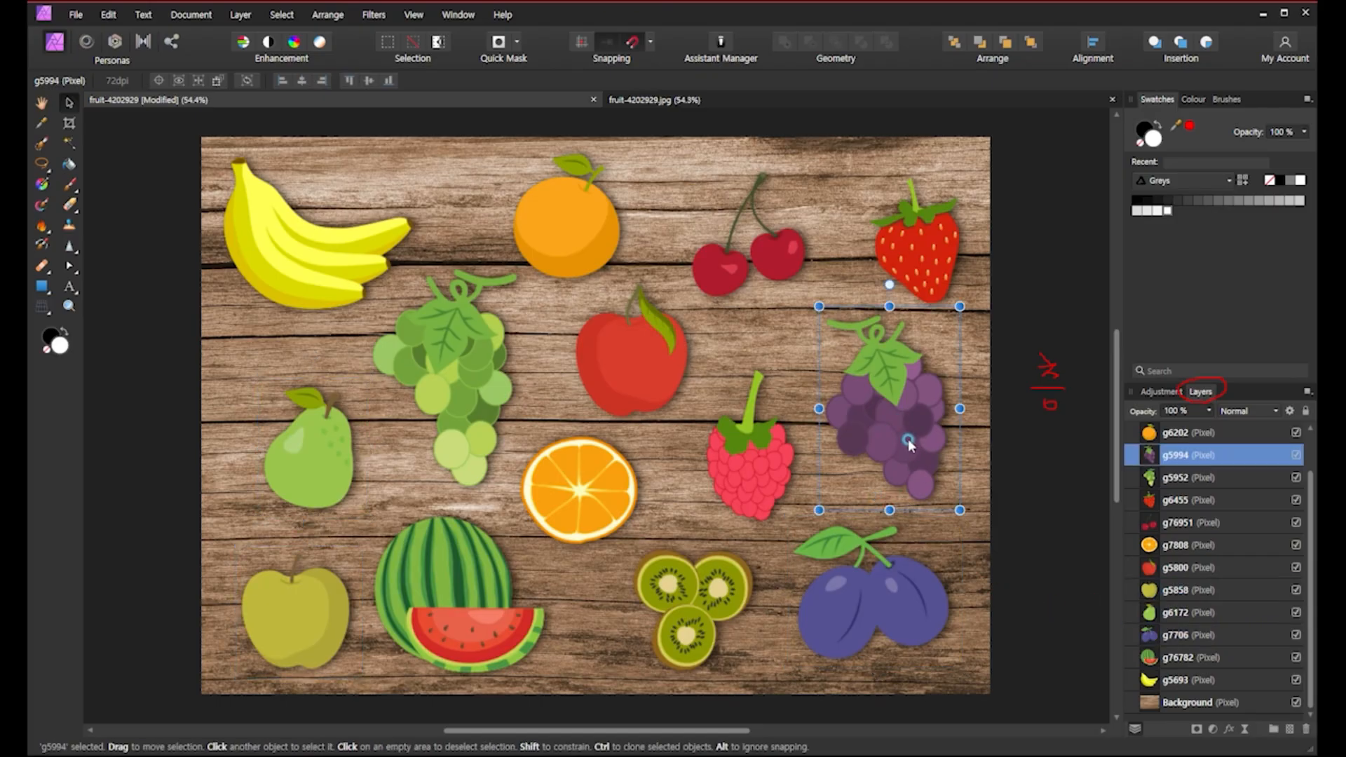
left_click_drag(898, 419, 893, 447)
left_click(734, 486)
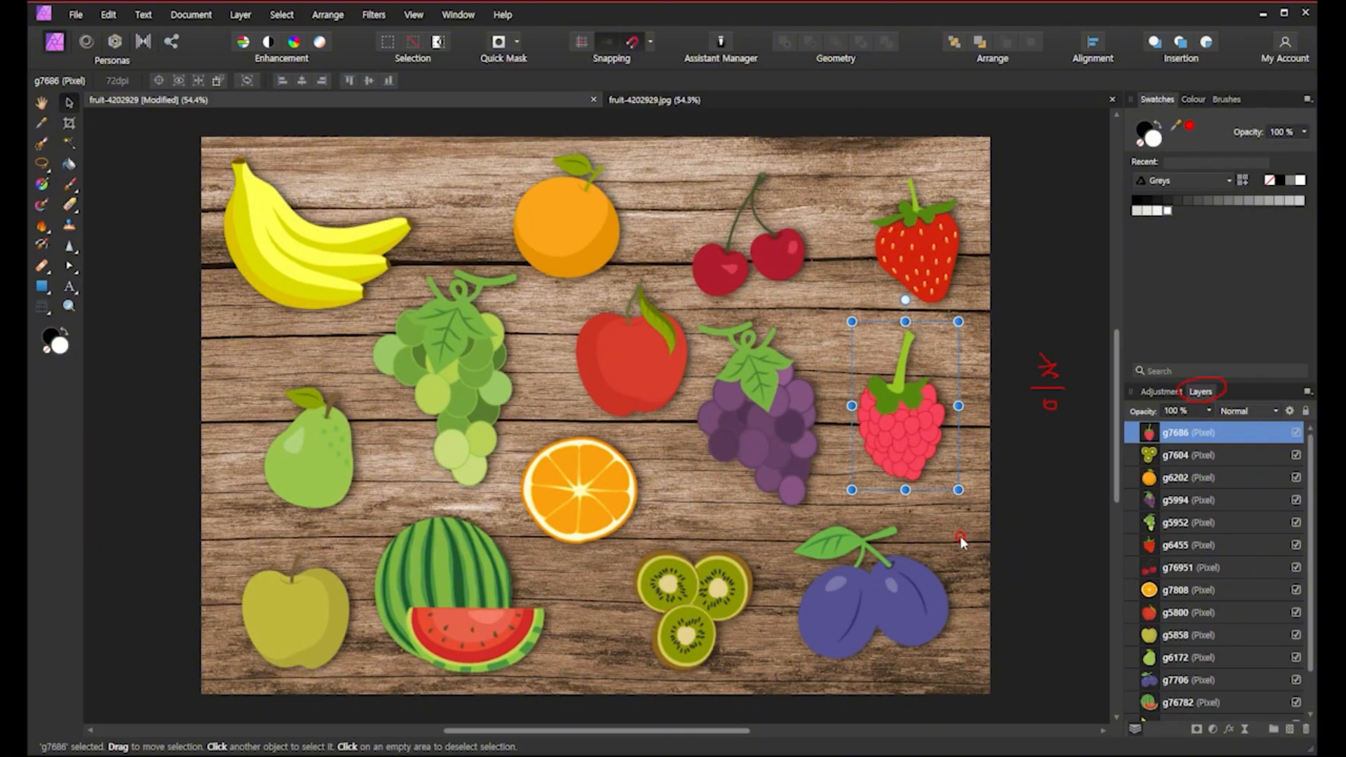
left_click(961, 535)
left_click(923, 462)
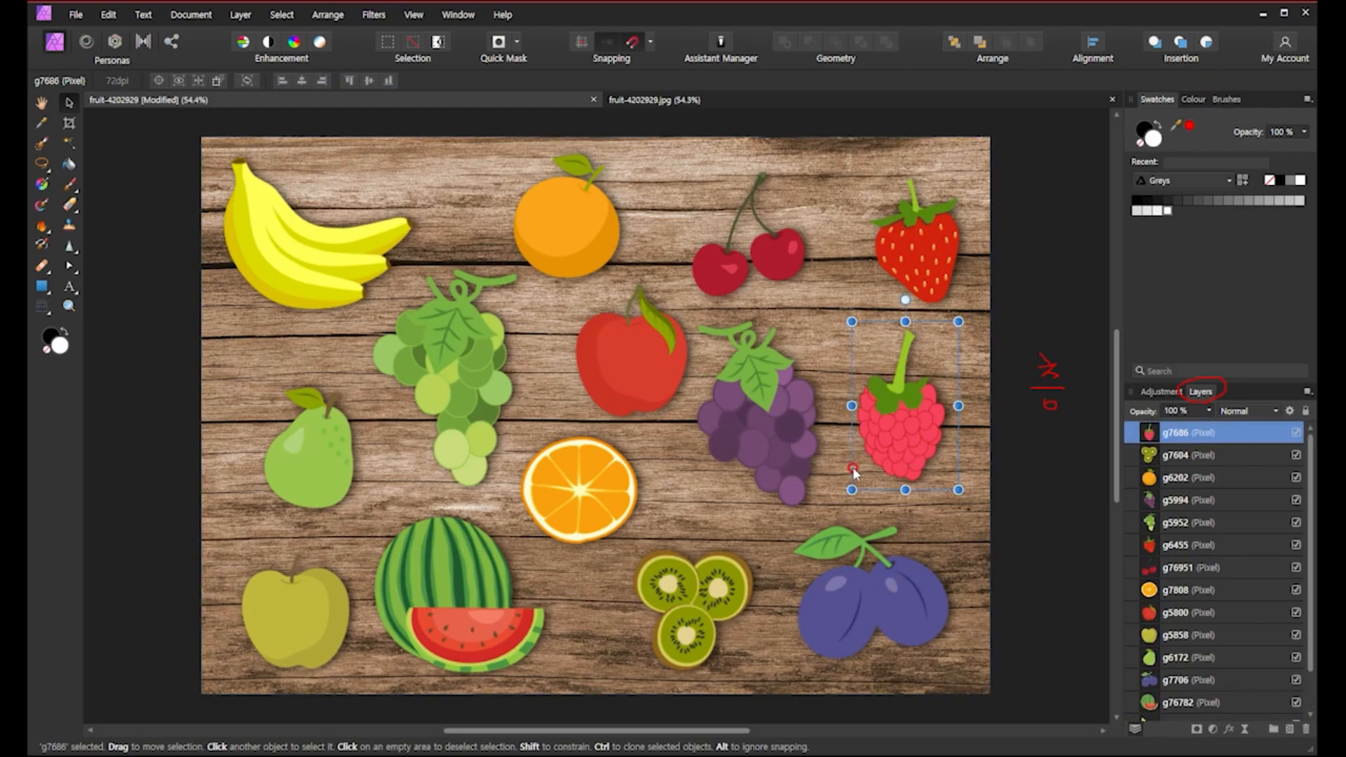
Move the apple left onto the green grapes' spot and the orange slice up into the centre.
left_click(608, 382)
left_click_drag(634, 390, 431, 420)
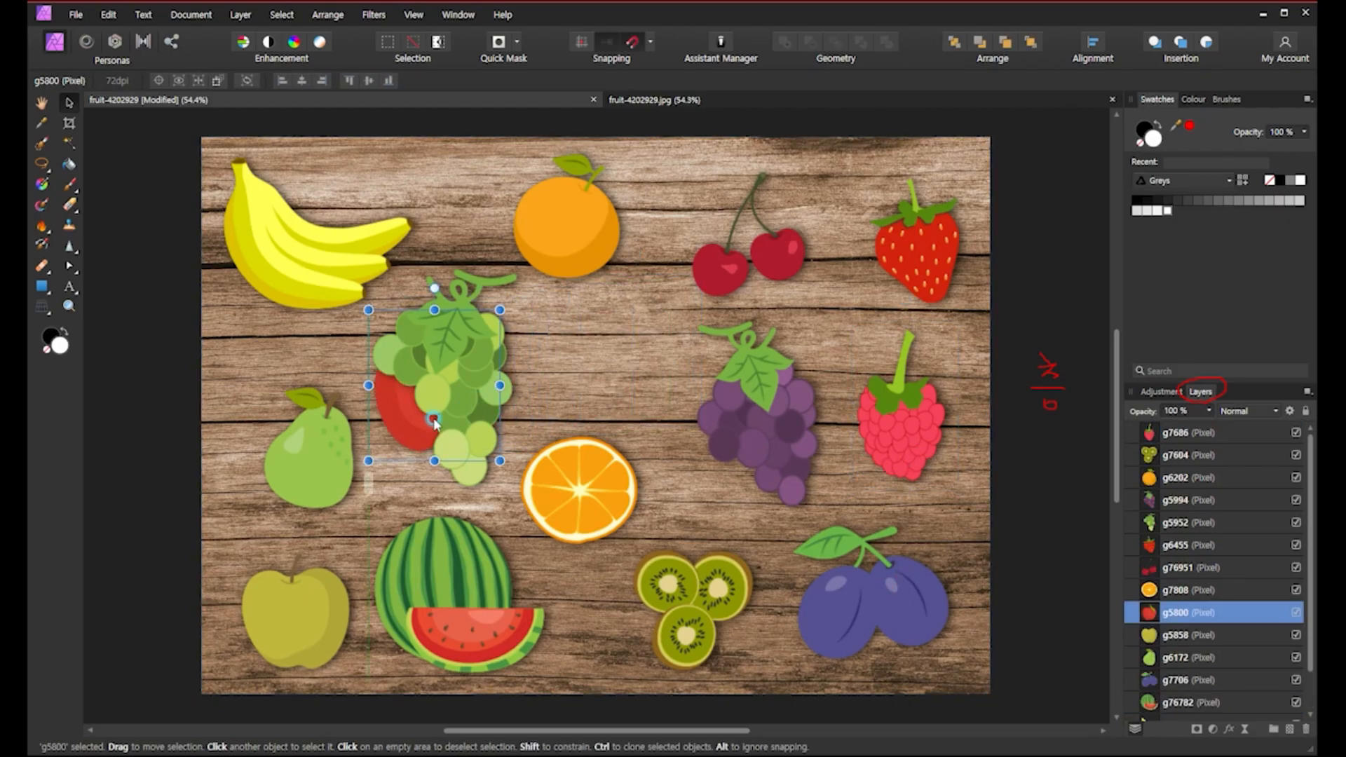
left_click_drag(588, 490, 602, 368)
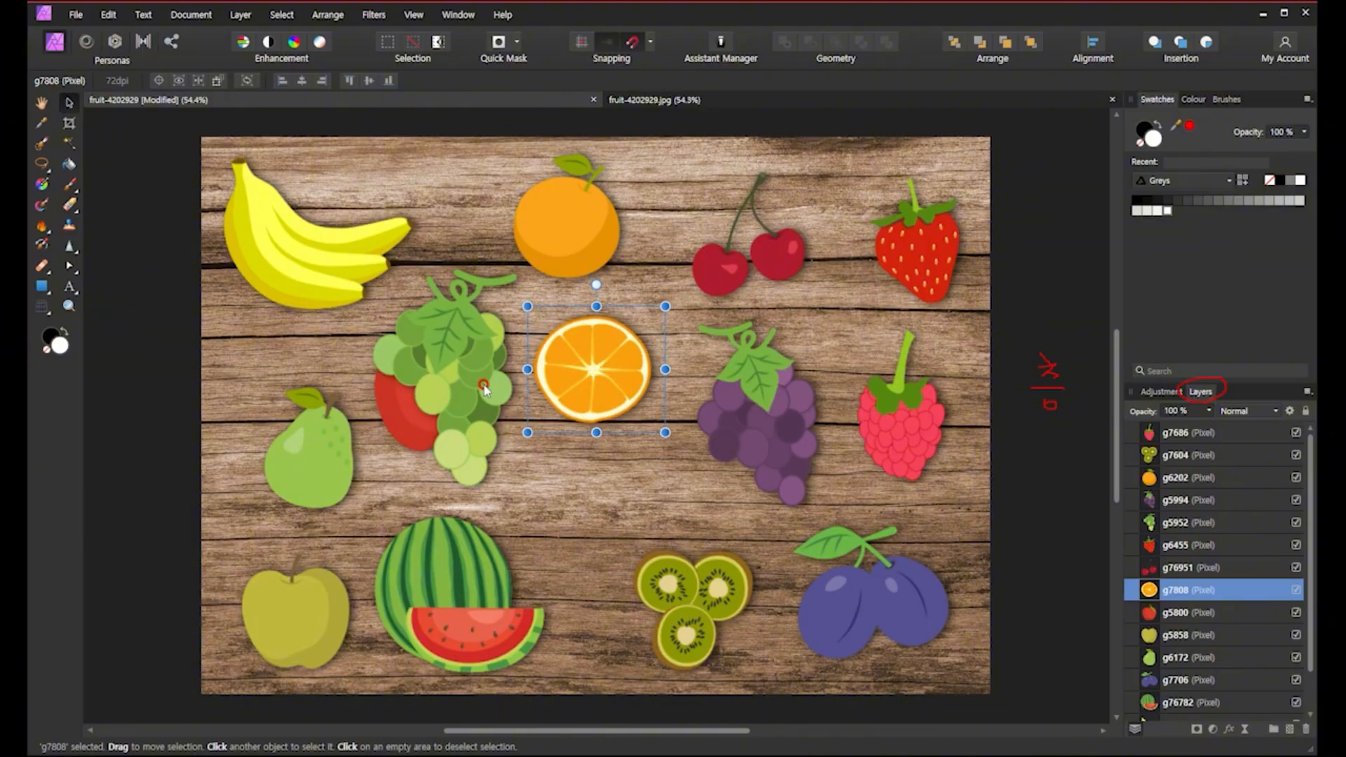
Move the green grapes down to the bottom centre, nudge the kiwi slices right, and deselect.
left_click_drag(490, 396, 609, 544)
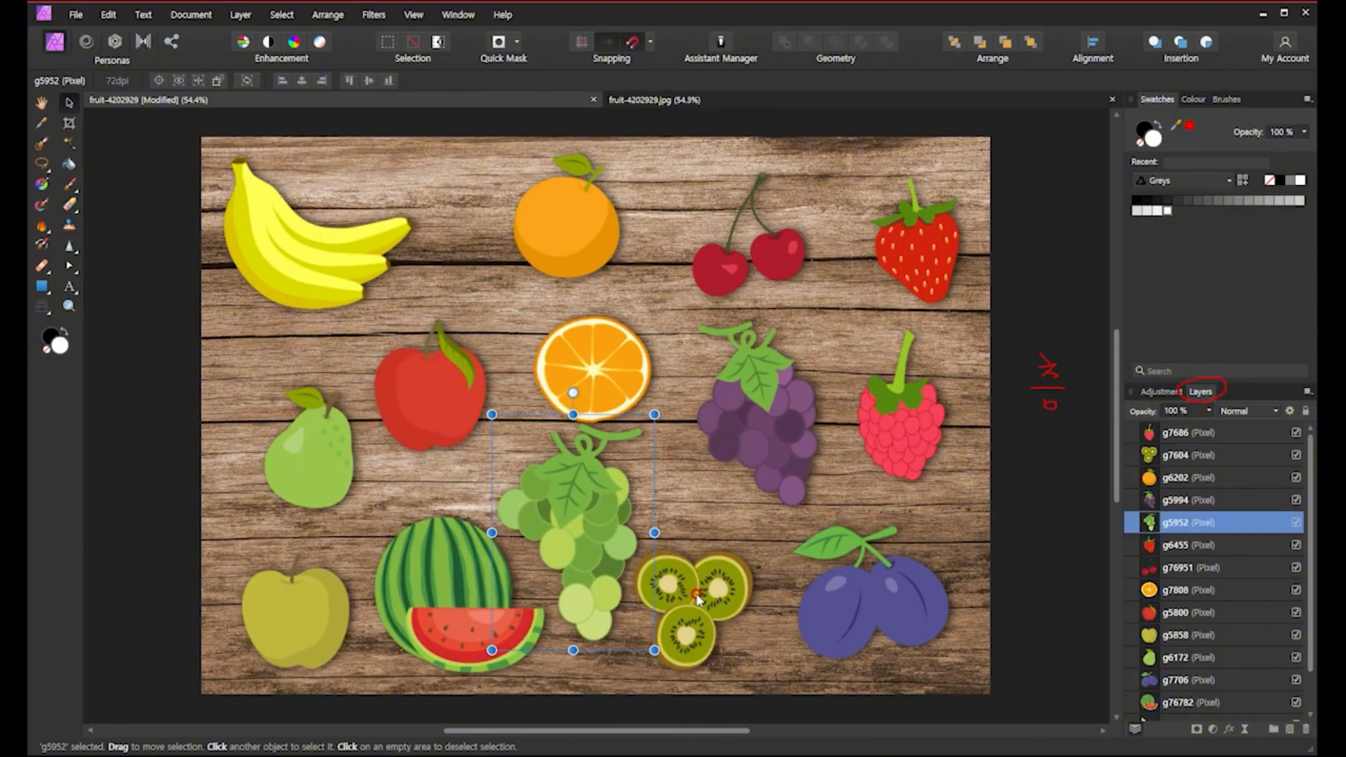
left_click_drag(698, 597, 717, 608)
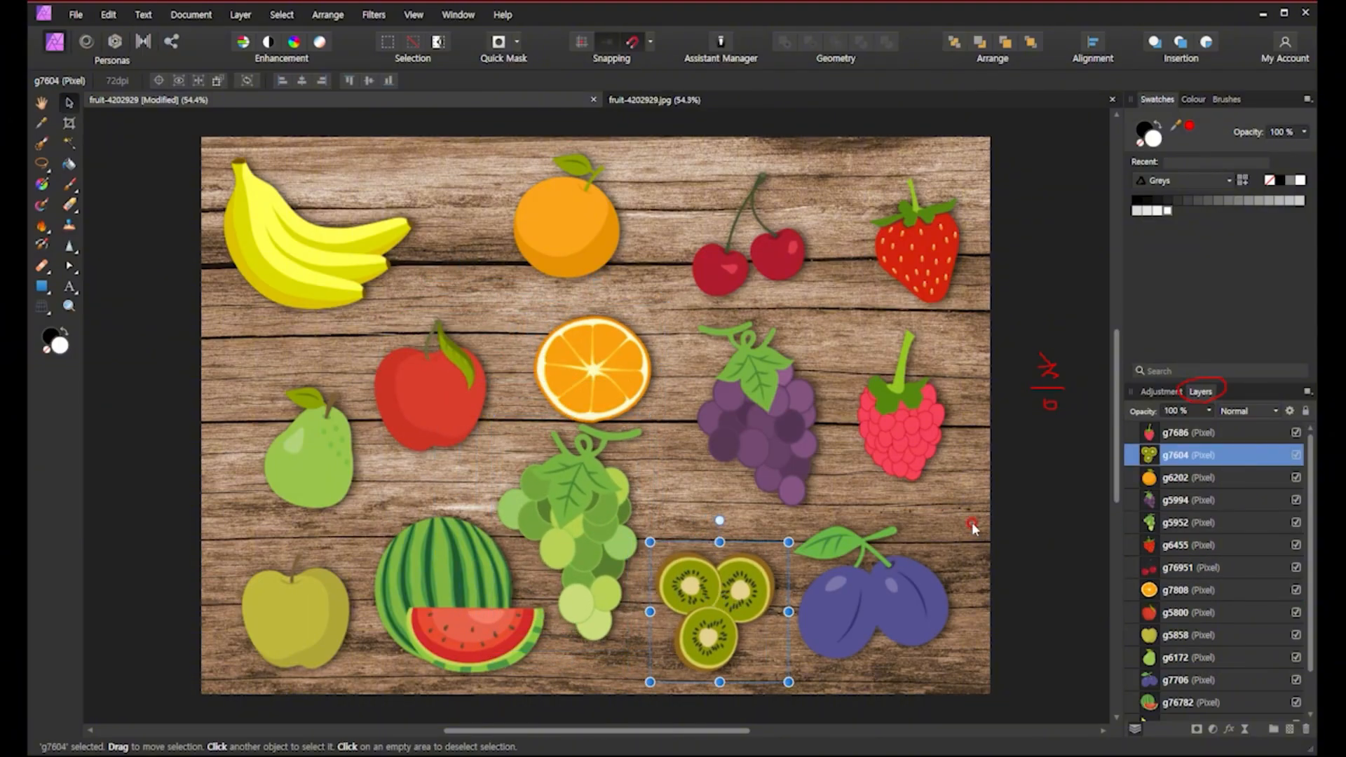
left_click(1017, 520)
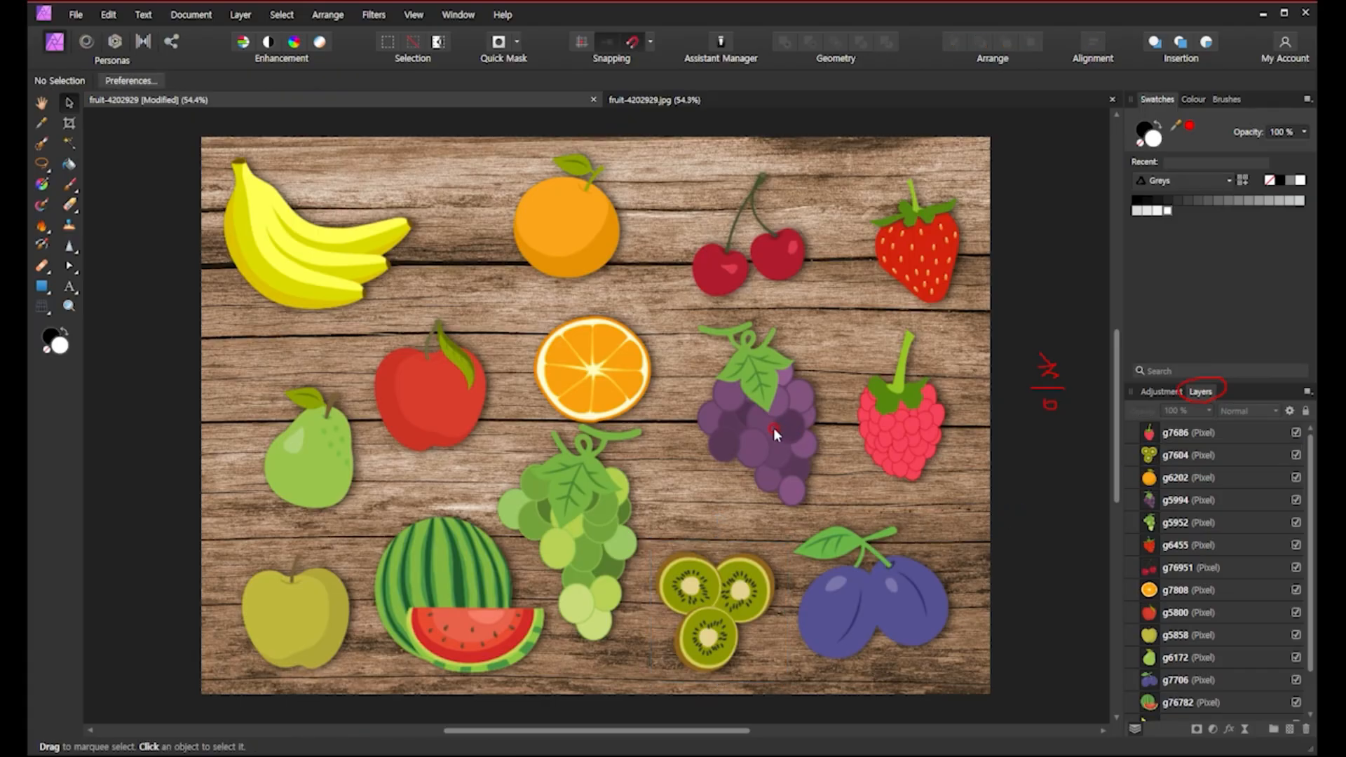
Compare the flat fruit-4202929.jpg document with the layered version, ending on the JPG.
left_click(666, 100)
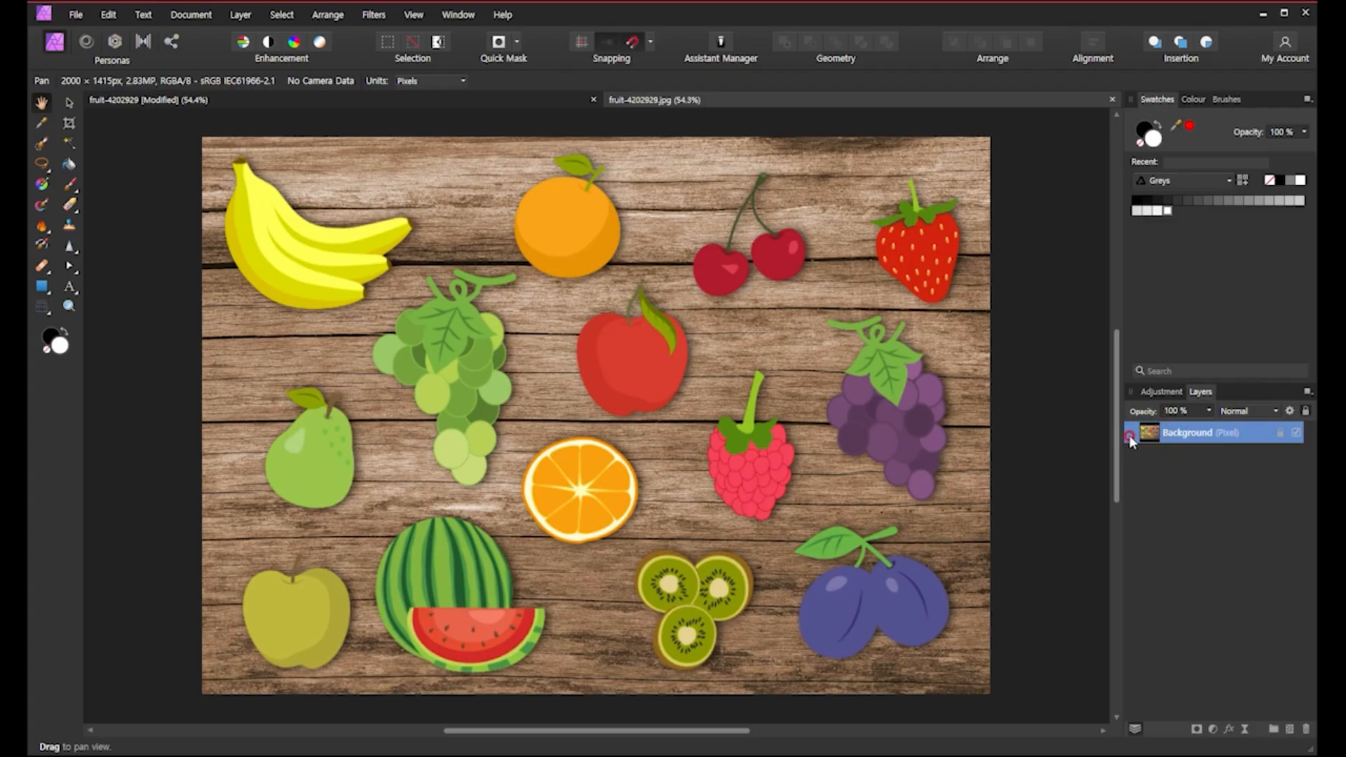
left_click(1280, 433)
left_click(519, 105)
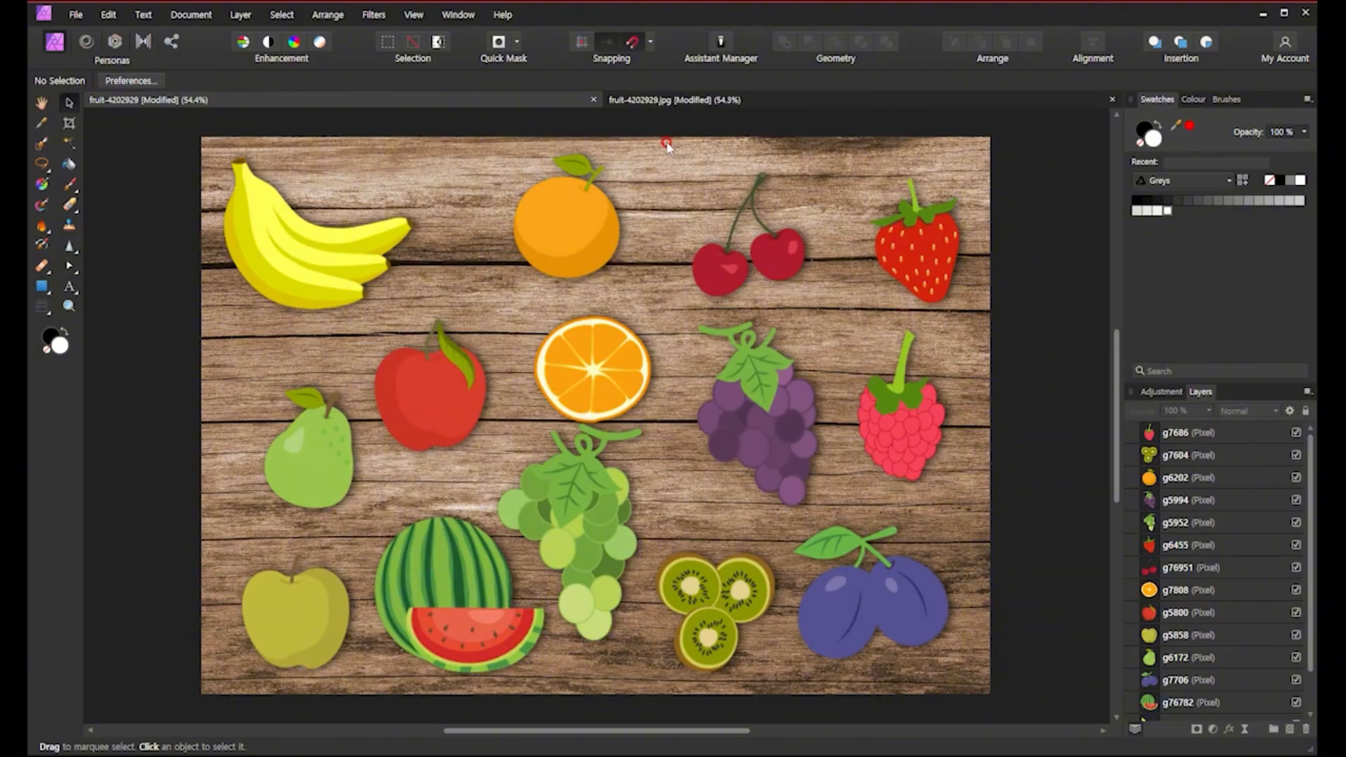
left_click(708, 103)
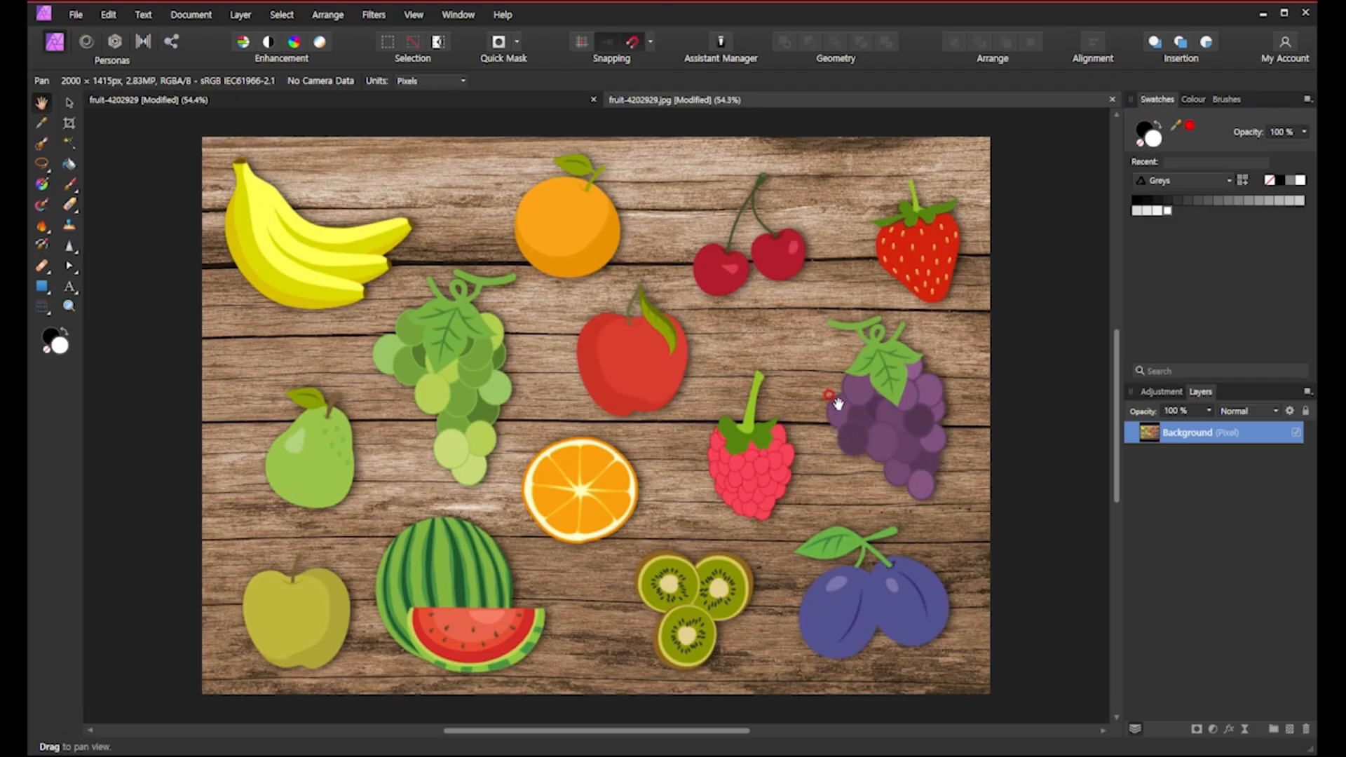
Trace a magnetic freehand selection around the purple grapes bunch in the JPG.
left_click(42, 165)
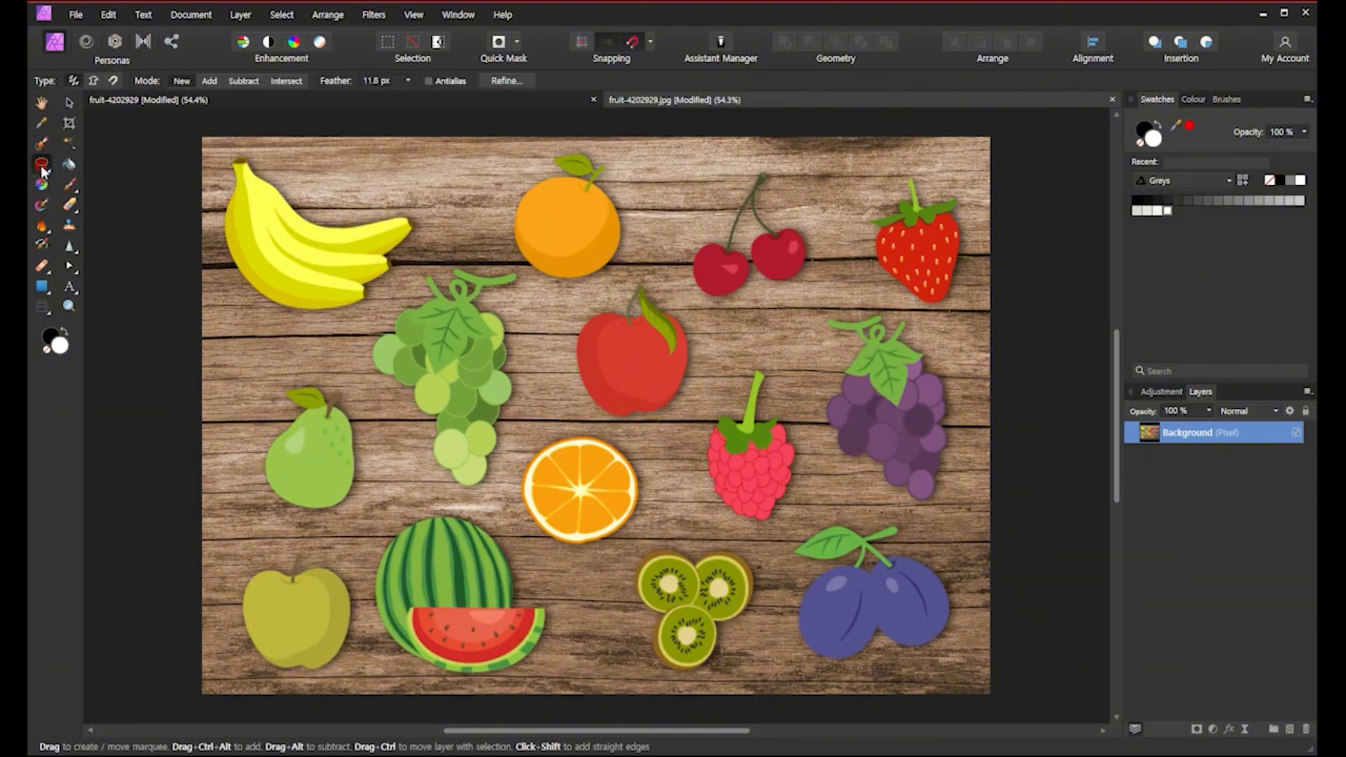
left_click(94, 81)
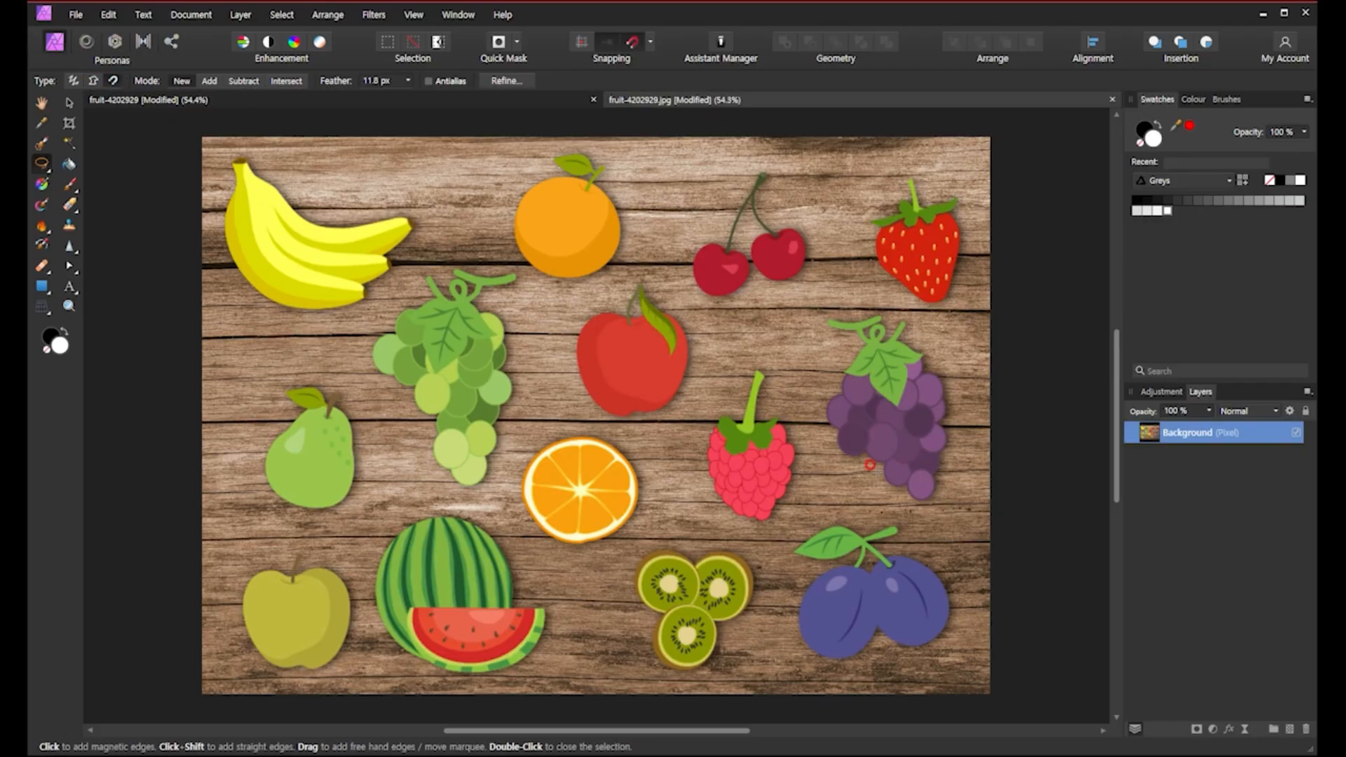
left_click(924, 495)
left_click(935, 474)
left_click(942, 465)
left_click(939, 452)
left_click(946, 435)
left_click(939, 424)
left_click(944, 410)
left_click(942, 397)
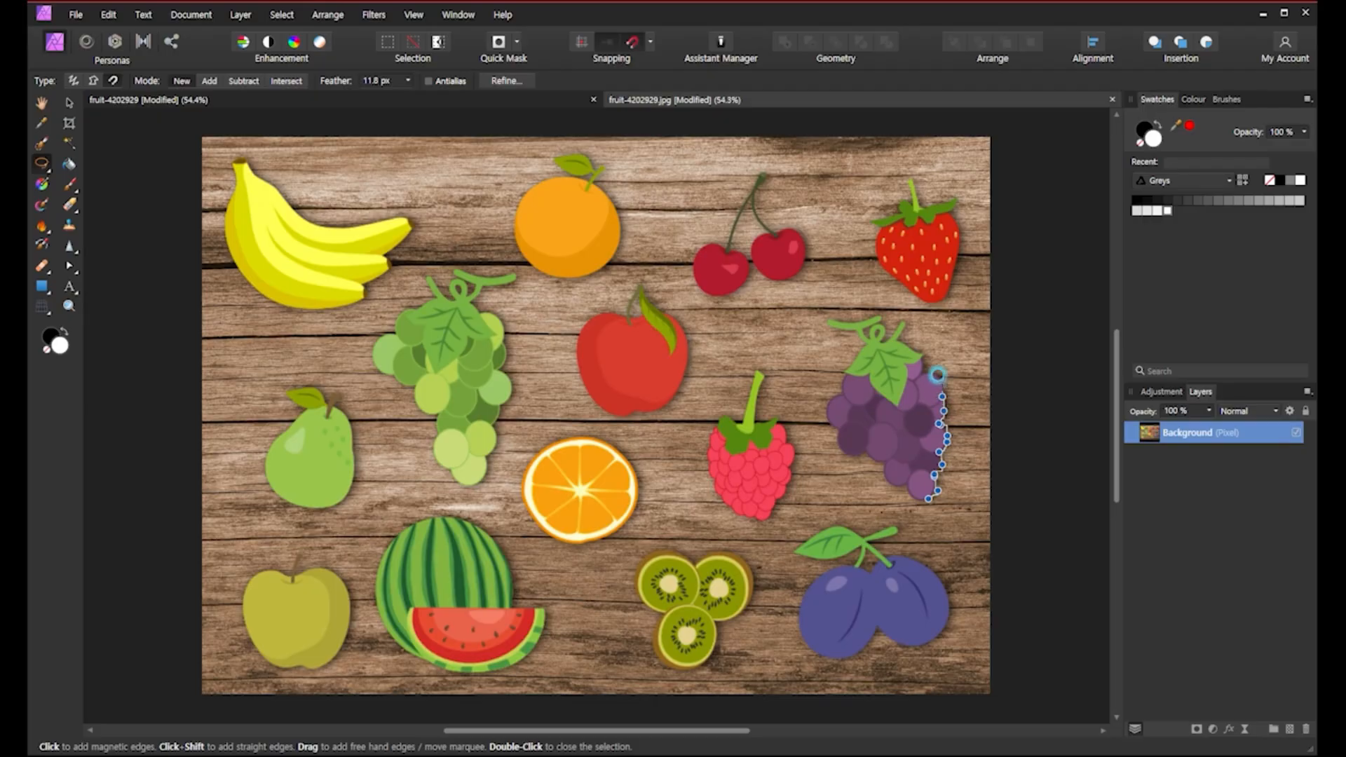
left_click(941, 379)
left_click(932, 371)
left_click(921, 372)
left_click(922, 359)
left_click(924, 354)
left_click(913, 346)
left_click(903, 340)
left_click(894, 341)
left_click(896, 325)
left_click(887, 334)
left_click(880, 342)
left_click(880, 325)
left_click(880, 314)
left_click(866, 311)
left_click(849, 309)
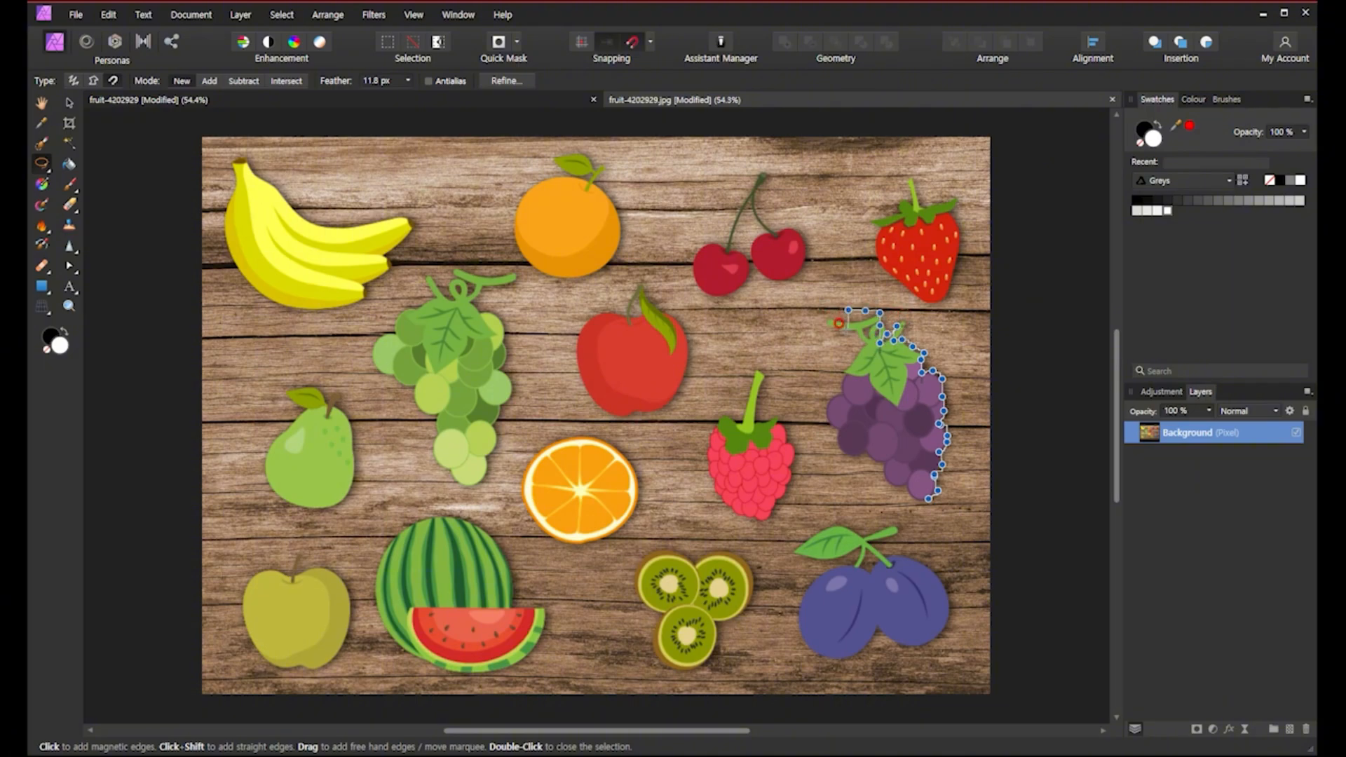
left_click(838, 309)
left_click(825, 311)
left_click(828, 325)
left_click(846, 332)
left_click(857, 332)
left_click(866, 343)
left_click(856, 351)
left_click(852, 365)
left_click(841, 371)
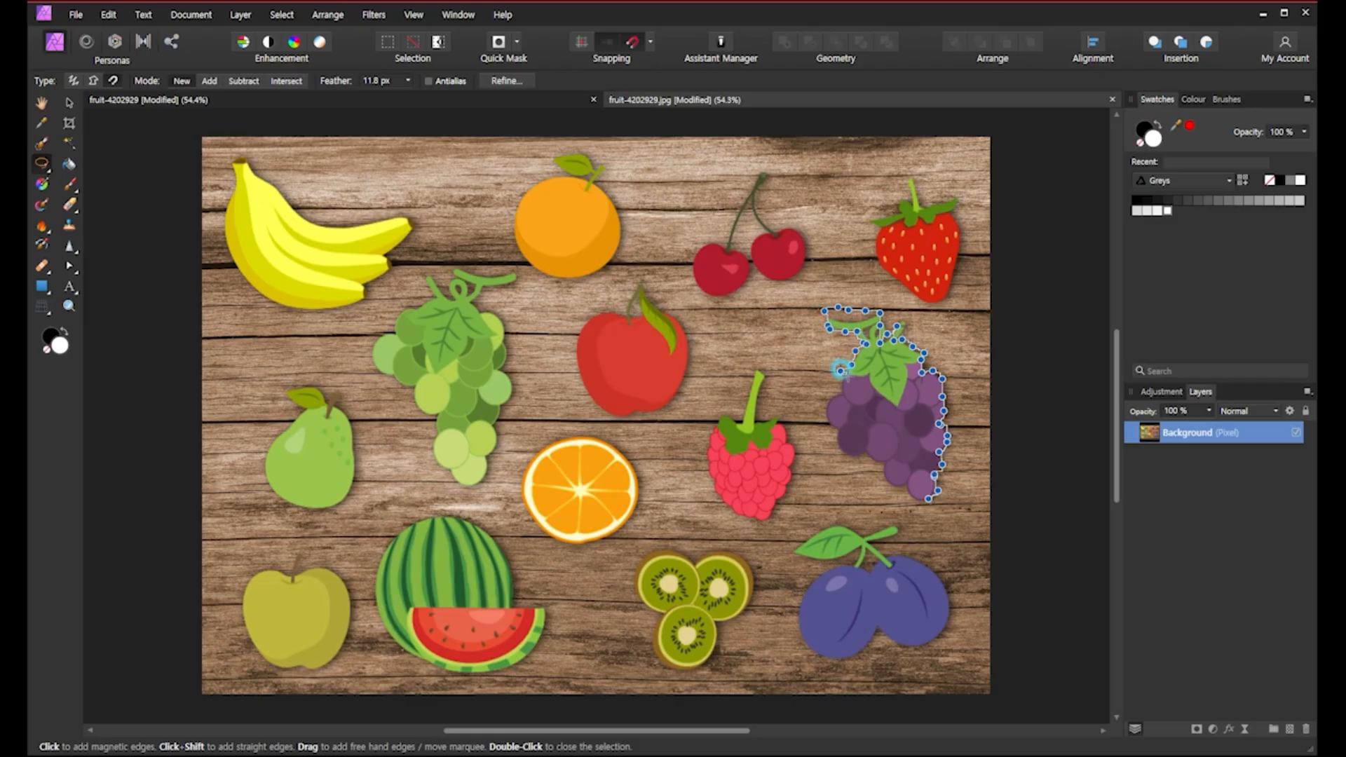
left_click(843, 390)
left_click(831, 396)
left_click(826, 408)
left_click(830, 422)
left_click(835, 450)
left_click(848, 456)
left_click(863, 459)
left_click(876, 464)
left_click(883, 475)
left_click(889, 485)
left_click(901, 492)
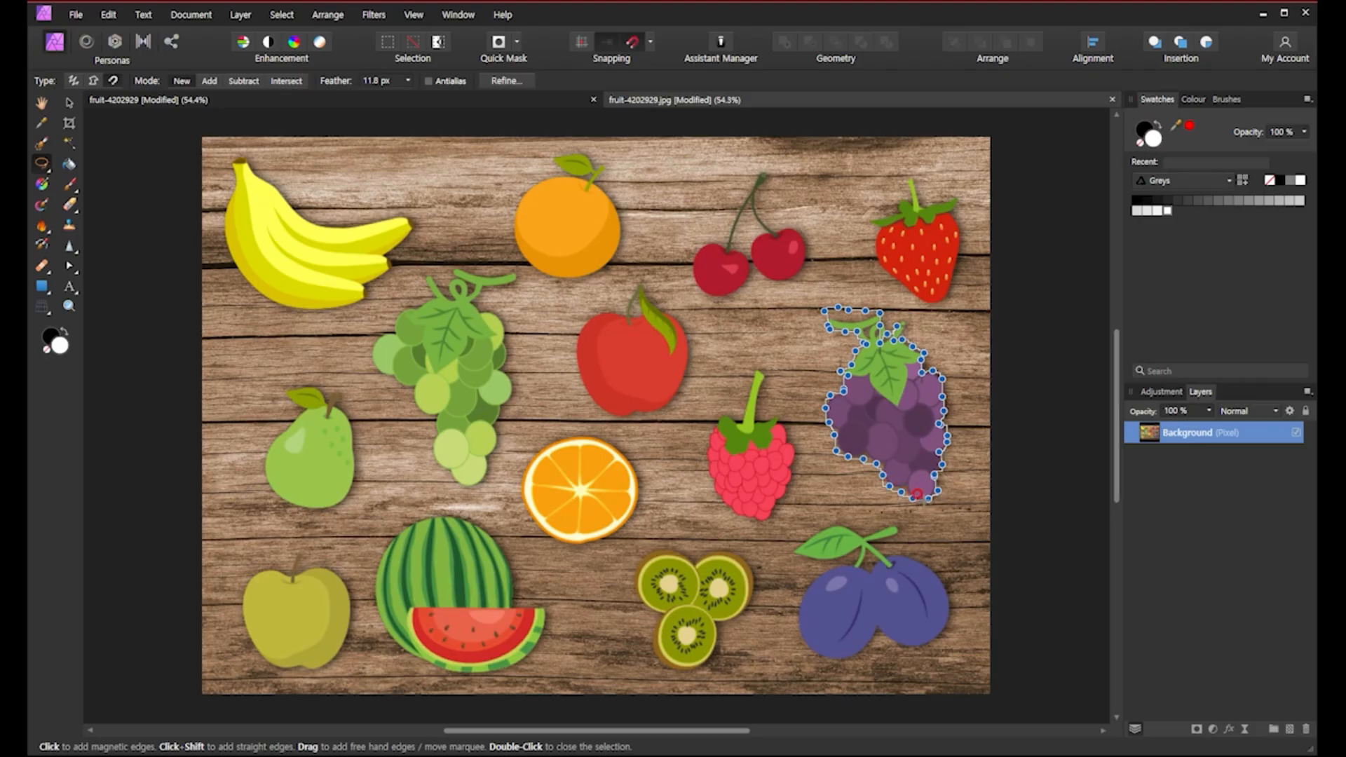
left_click(927, 495)
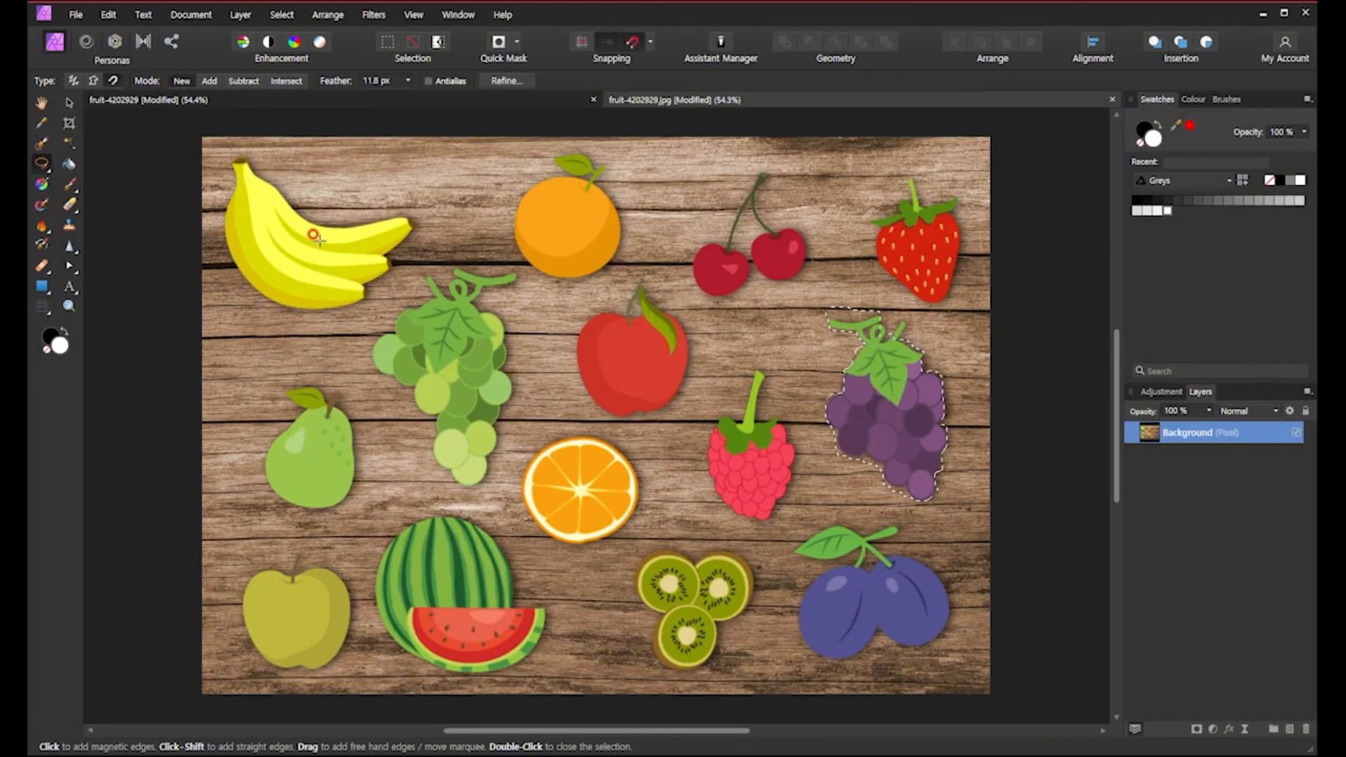
Extend the grapes selection with straight edges around the stem at its top, then switch to the Move tool.
left_click(93, 80)
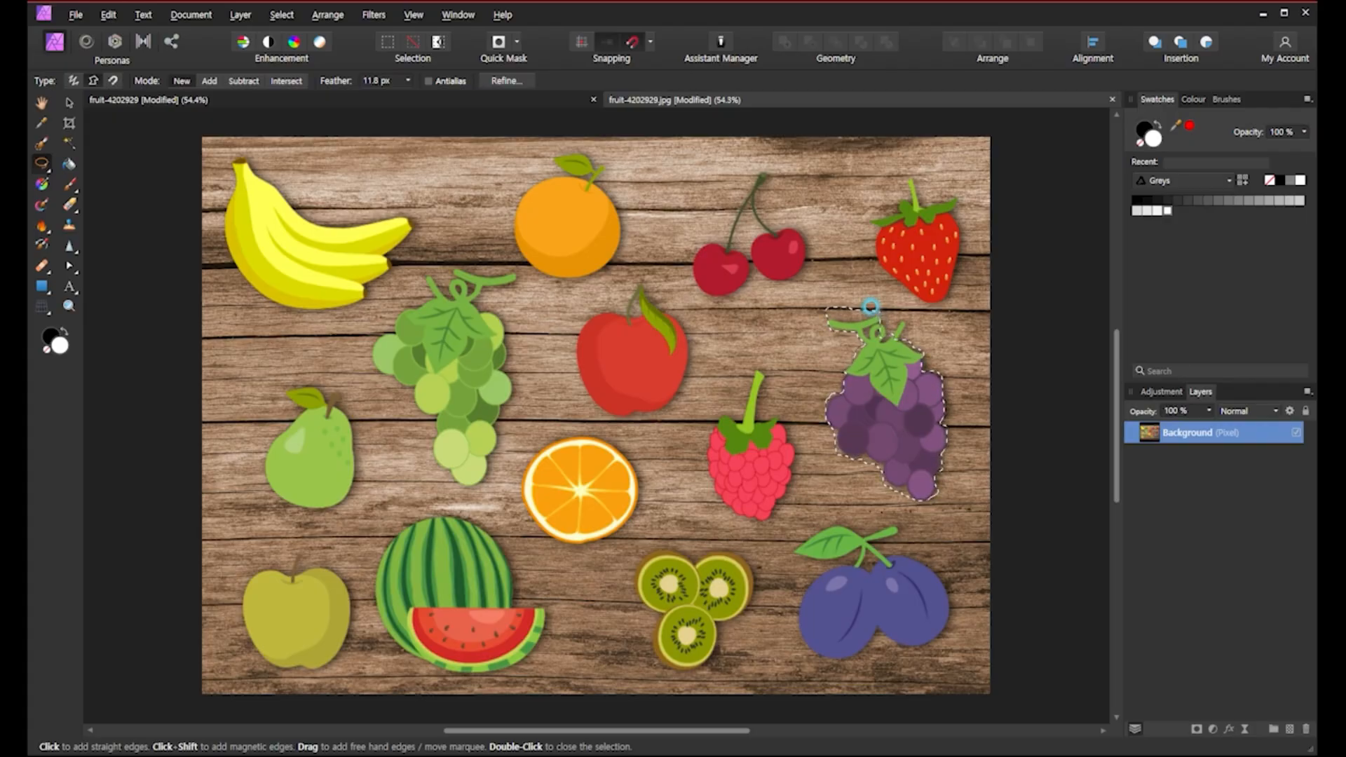
left_click(878, 314)
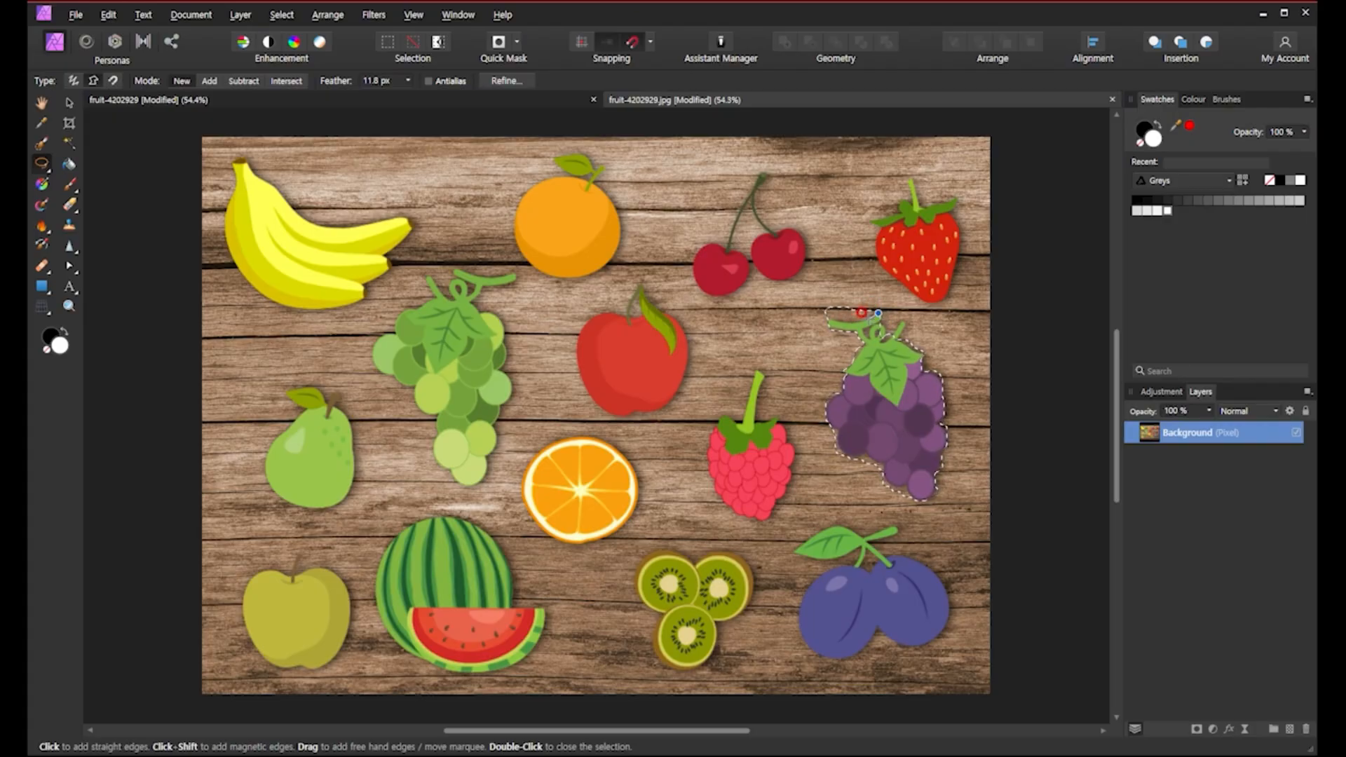
left_click_drag(867, 320, 821, 317)
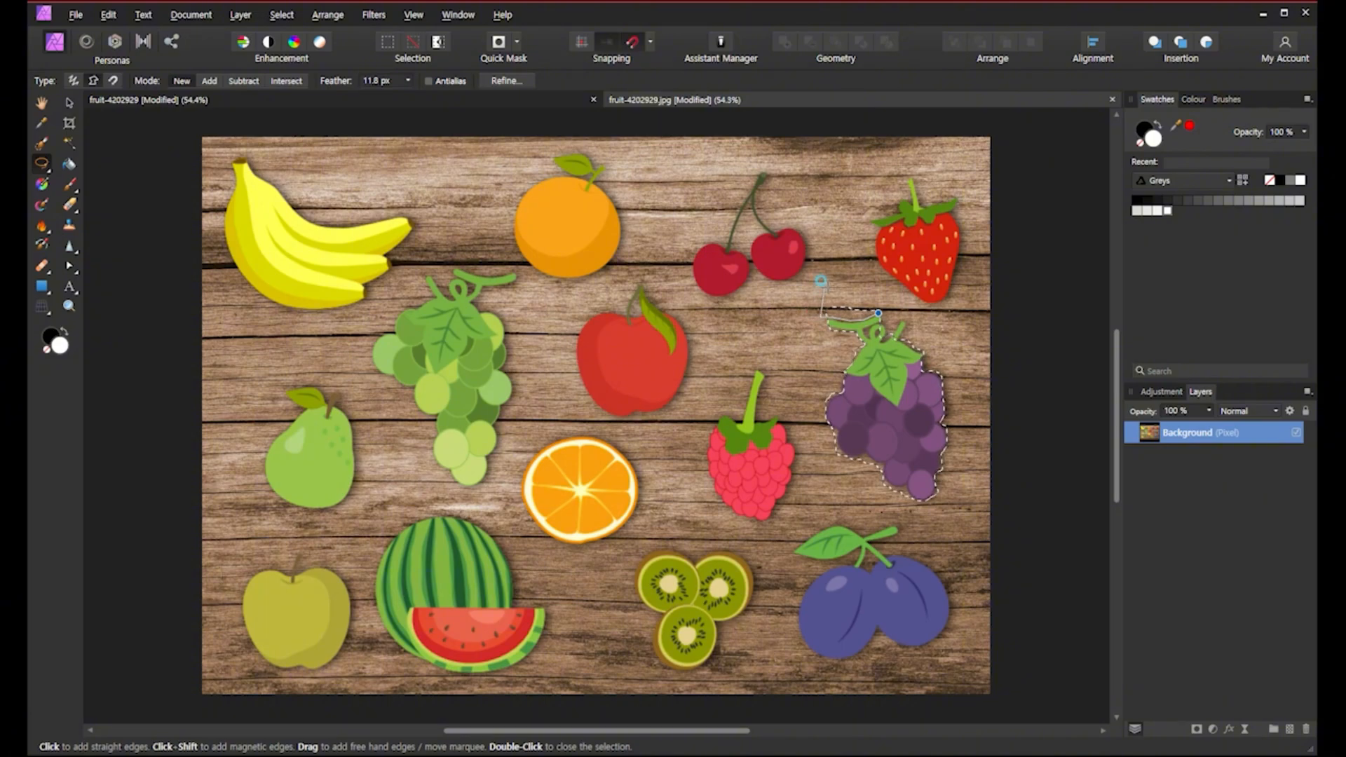
left_click(828, 288)
left_click(879, 313)
left_click(73, 103)
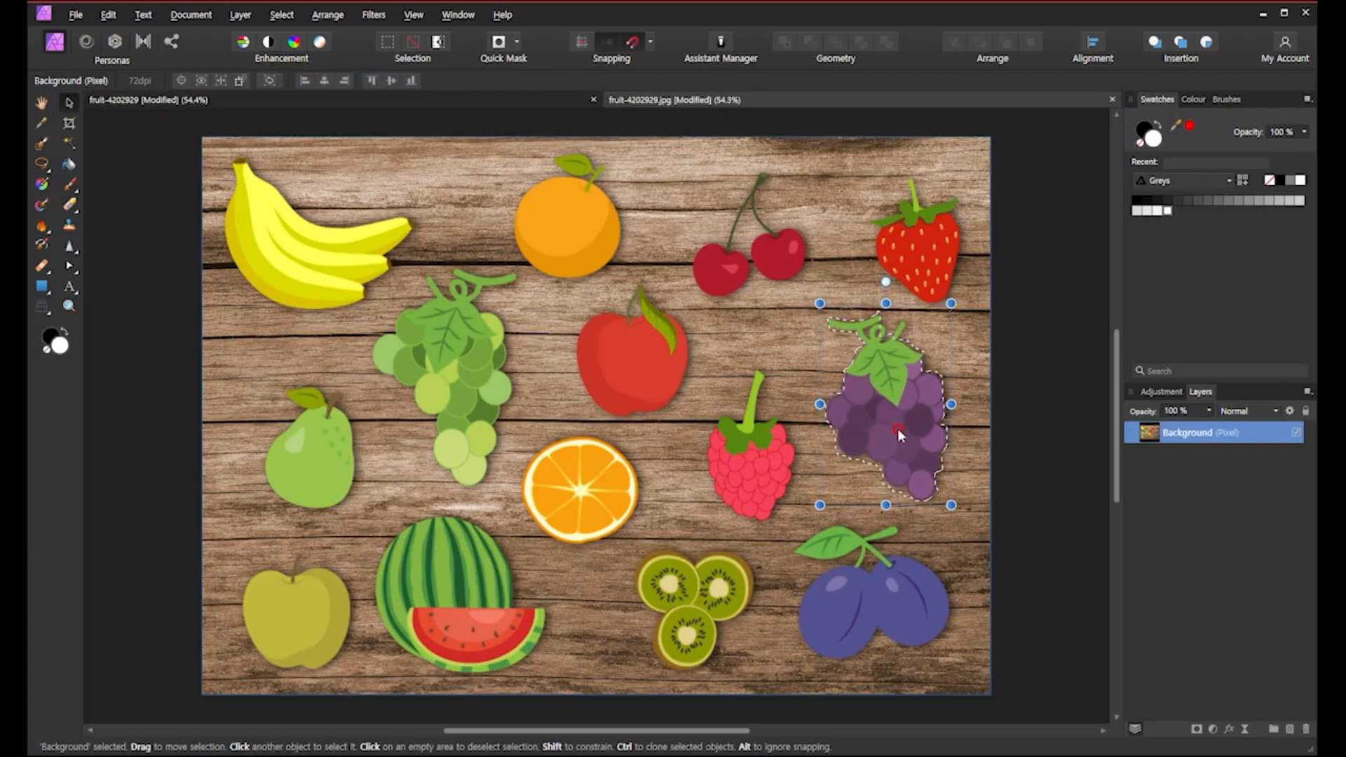
Move the selected purple grapes down to the bottom right of the JPG, then deselect.
left_click_drag(899, 435, 880, 608)
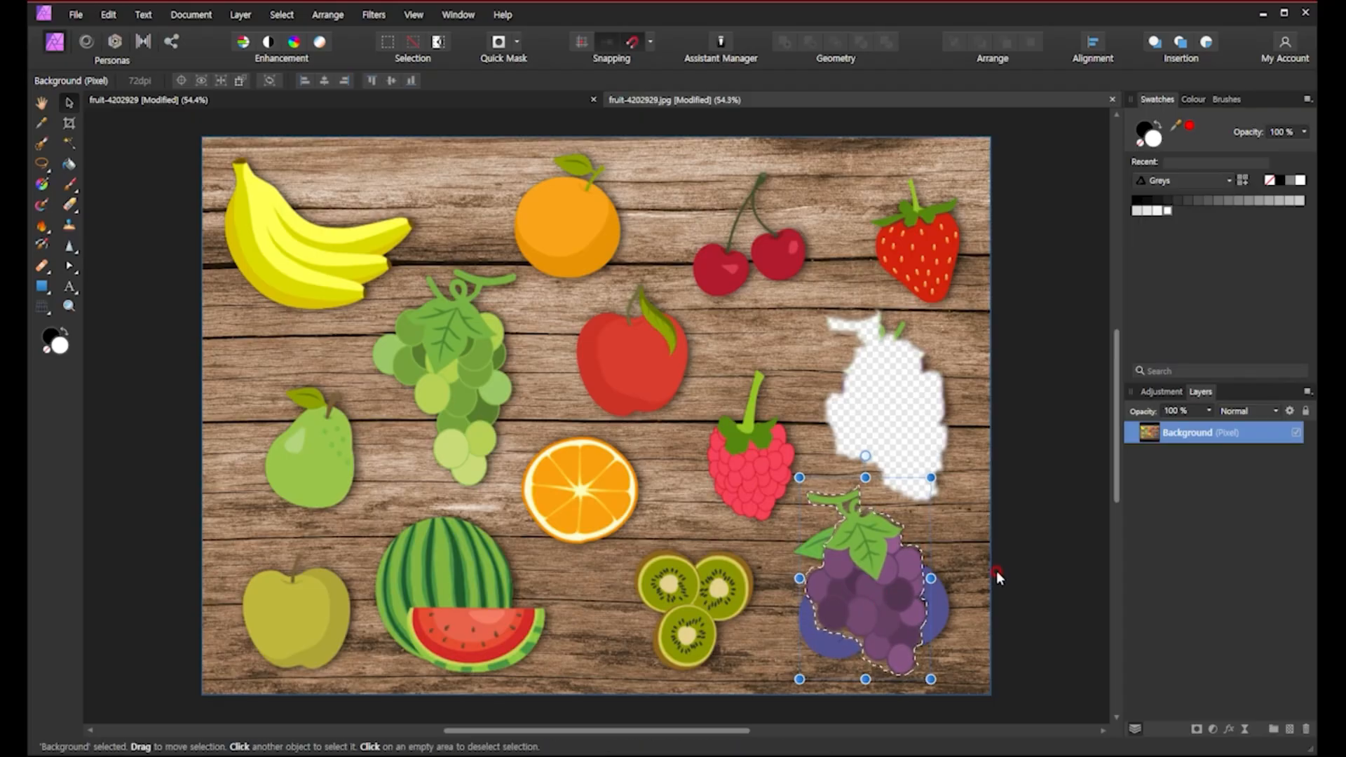
key("ctrl+d")
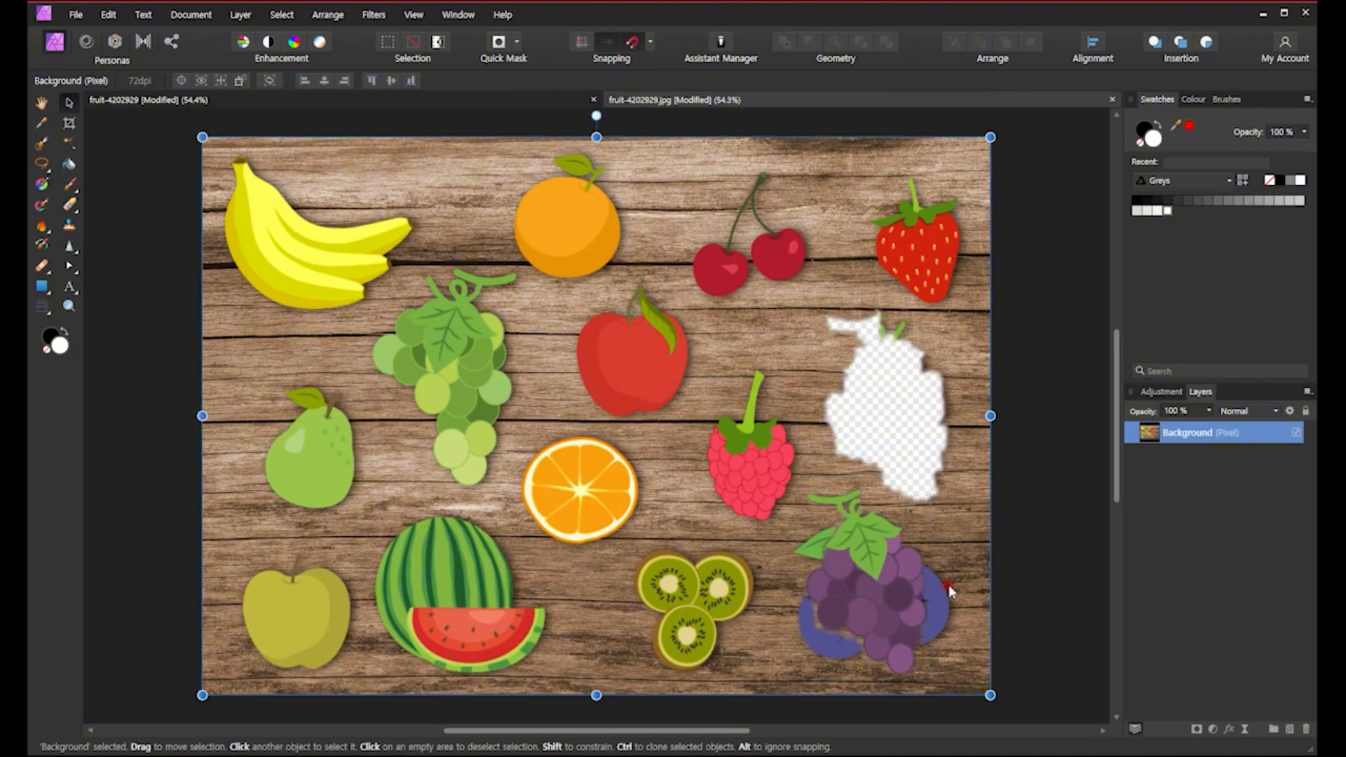
left_click(1037, 601)
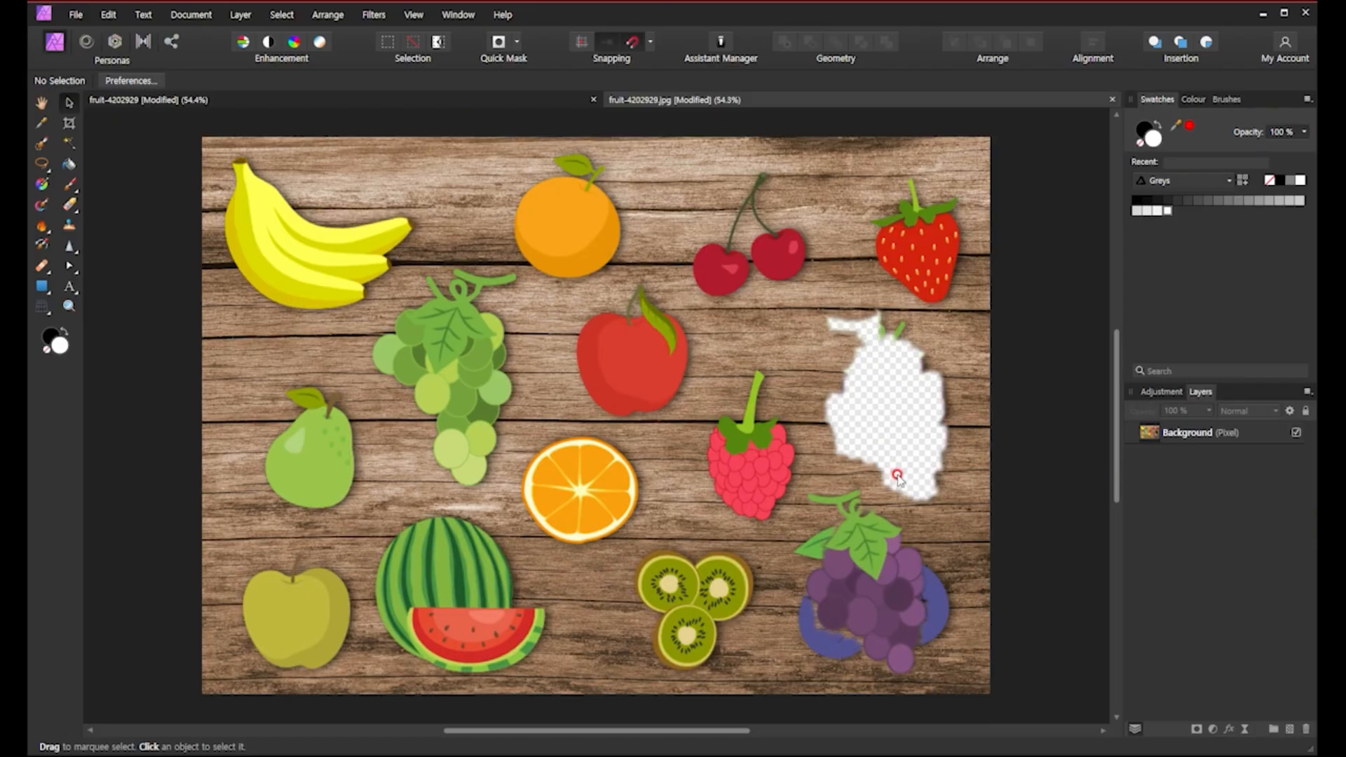
left_click_drag(889, 575, 769, 537)
left_click_drag(742, 621, 903, 687)
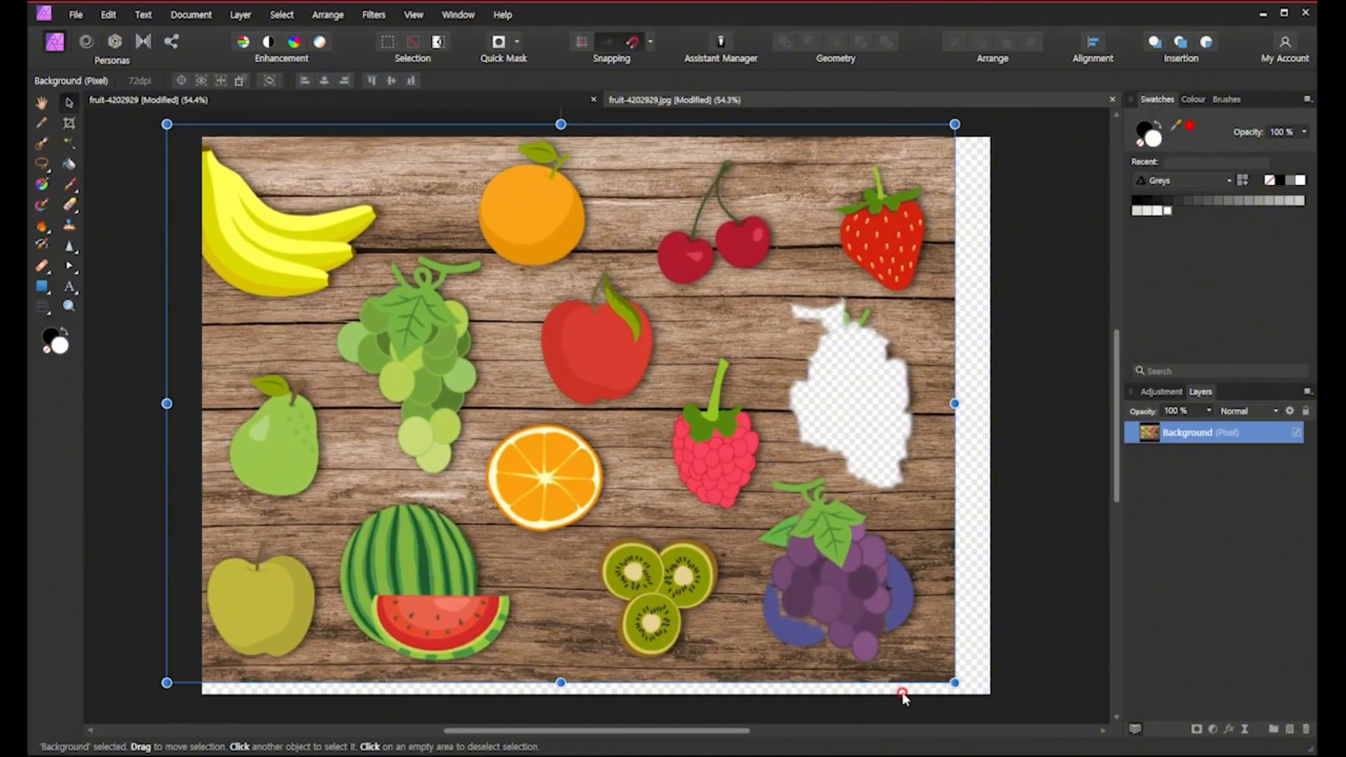
key("ctrl+z")
key("ctrl+z")
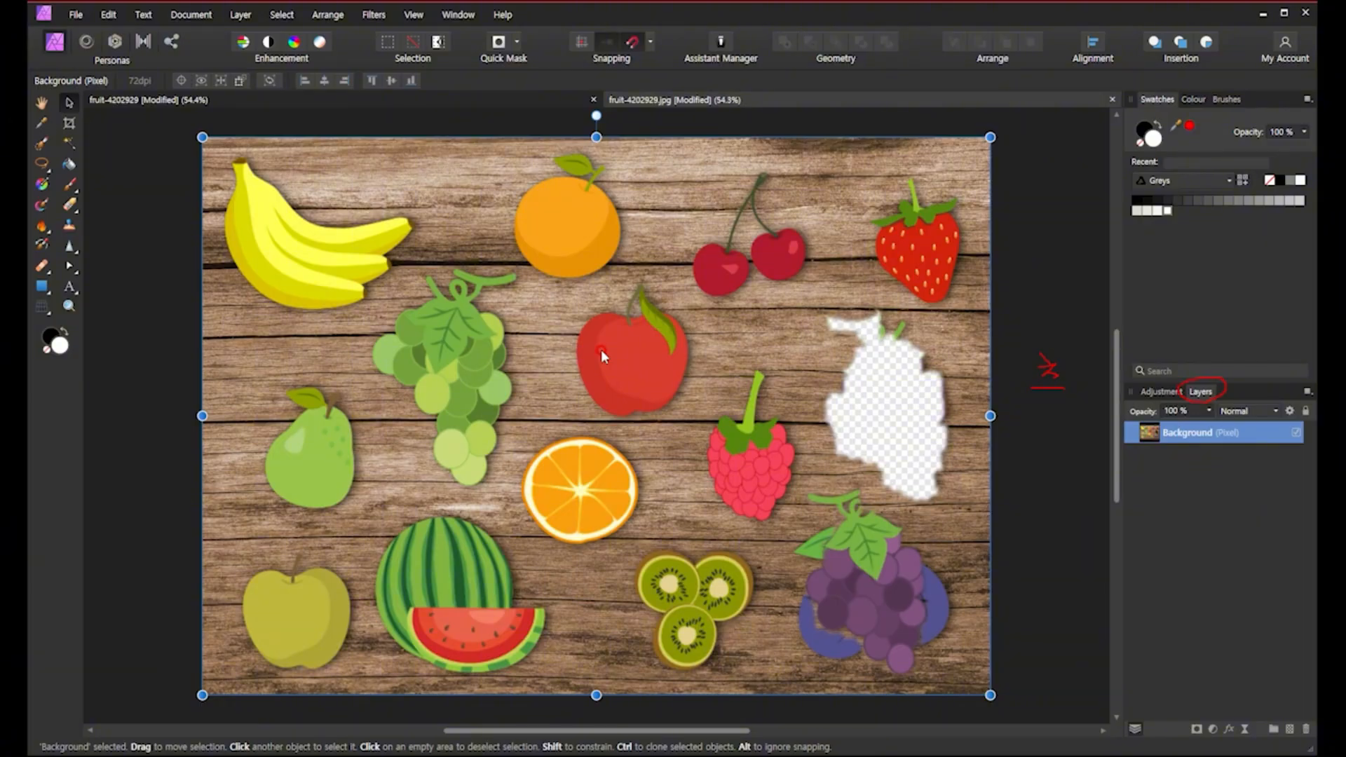
Switch to the layered document and swap the raspberry and strawberry, raspberry to the top right, strawberry below.
left_click(498, 95)
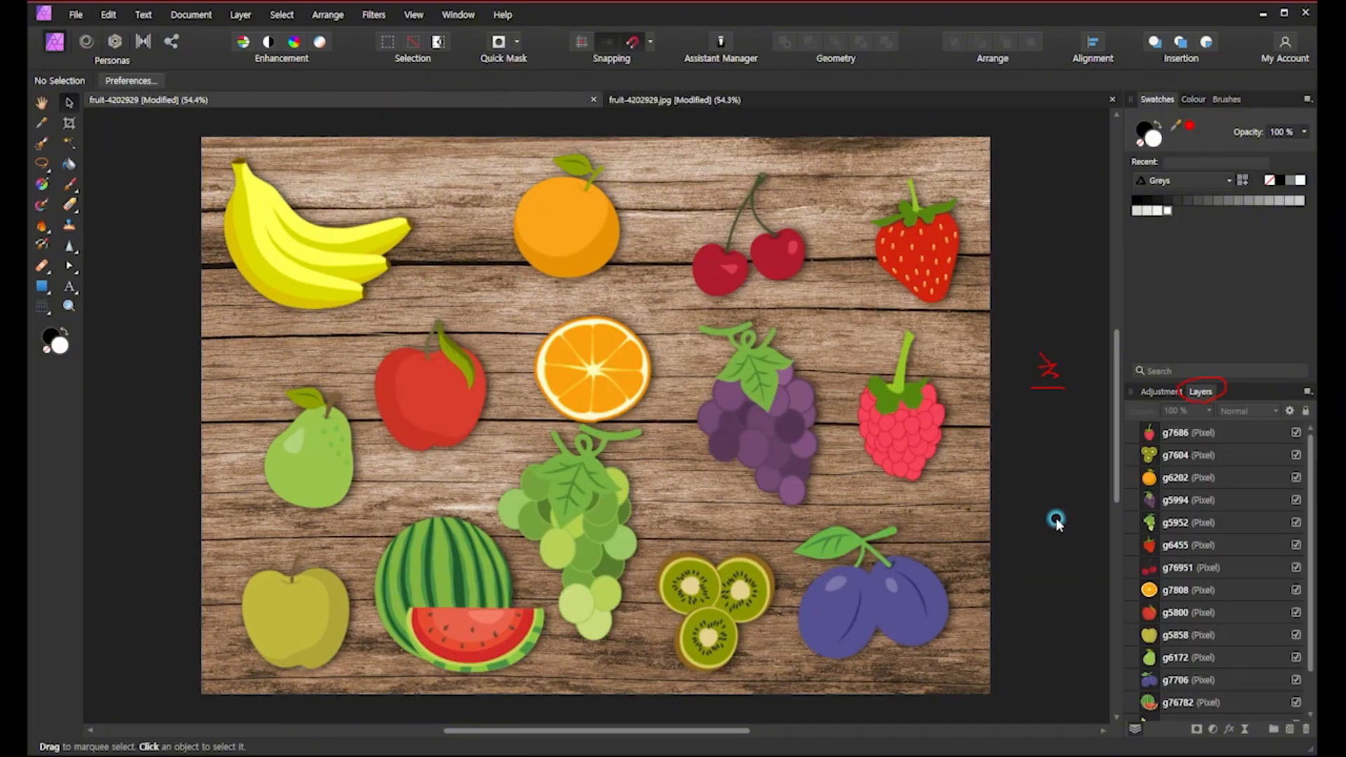
left_click(880, 432)
left_click_drag(901, 444, 892, 298)
left_click(948, 246)
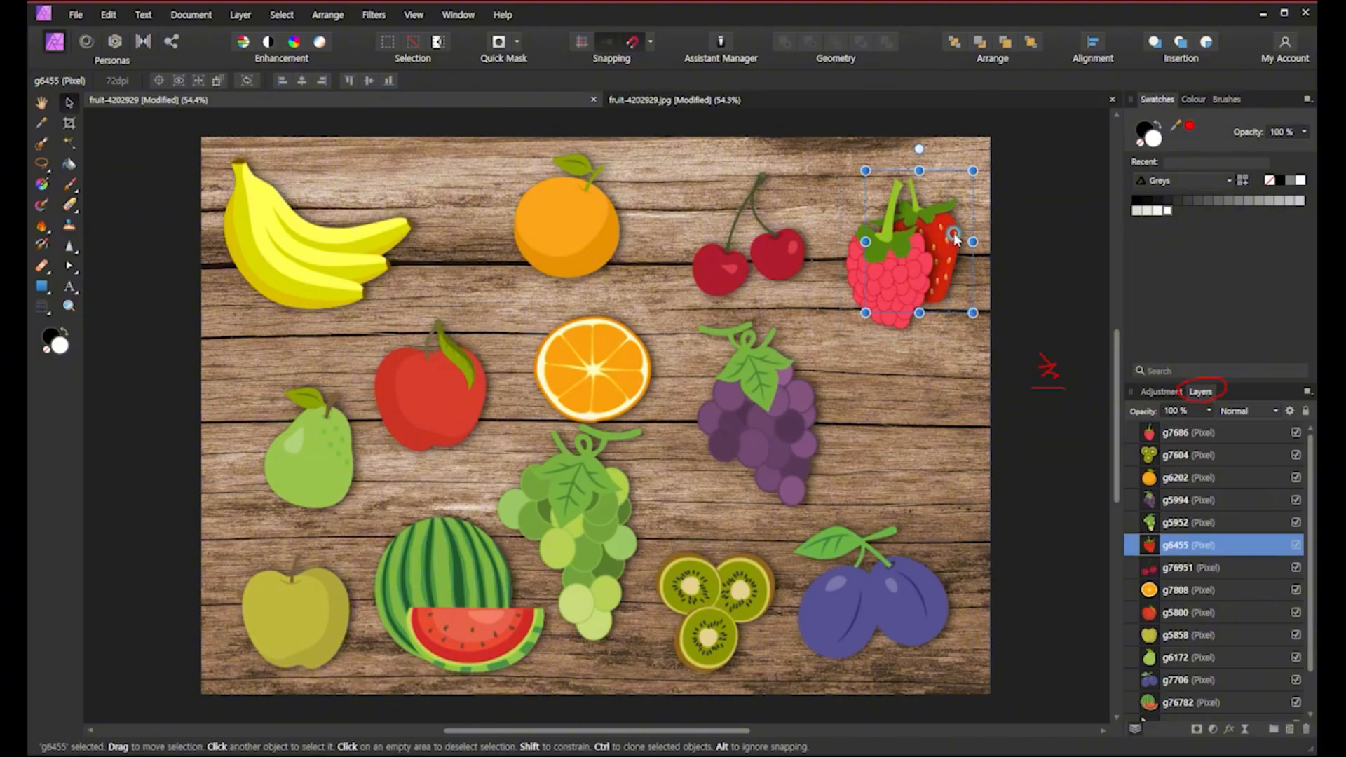
left_click_drag(948, 259, 937, 449)
Swap the plum and kiwi slices at the bottom right and nudge the orange slice up slightly.
left_click_drag(841, 615, 886, 587)
left_click(709, 611)
left_click(784, 601)
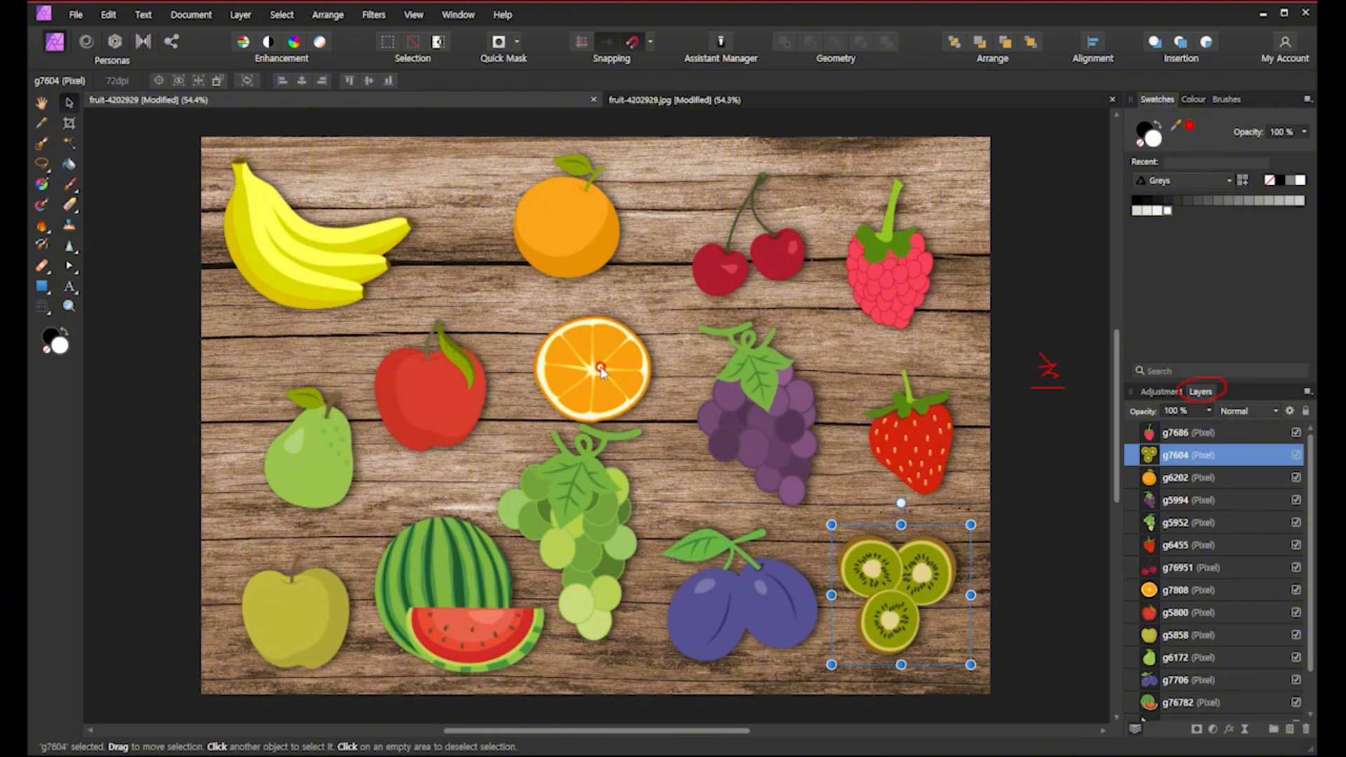
left_click_drag(598, 367, 592, 347)
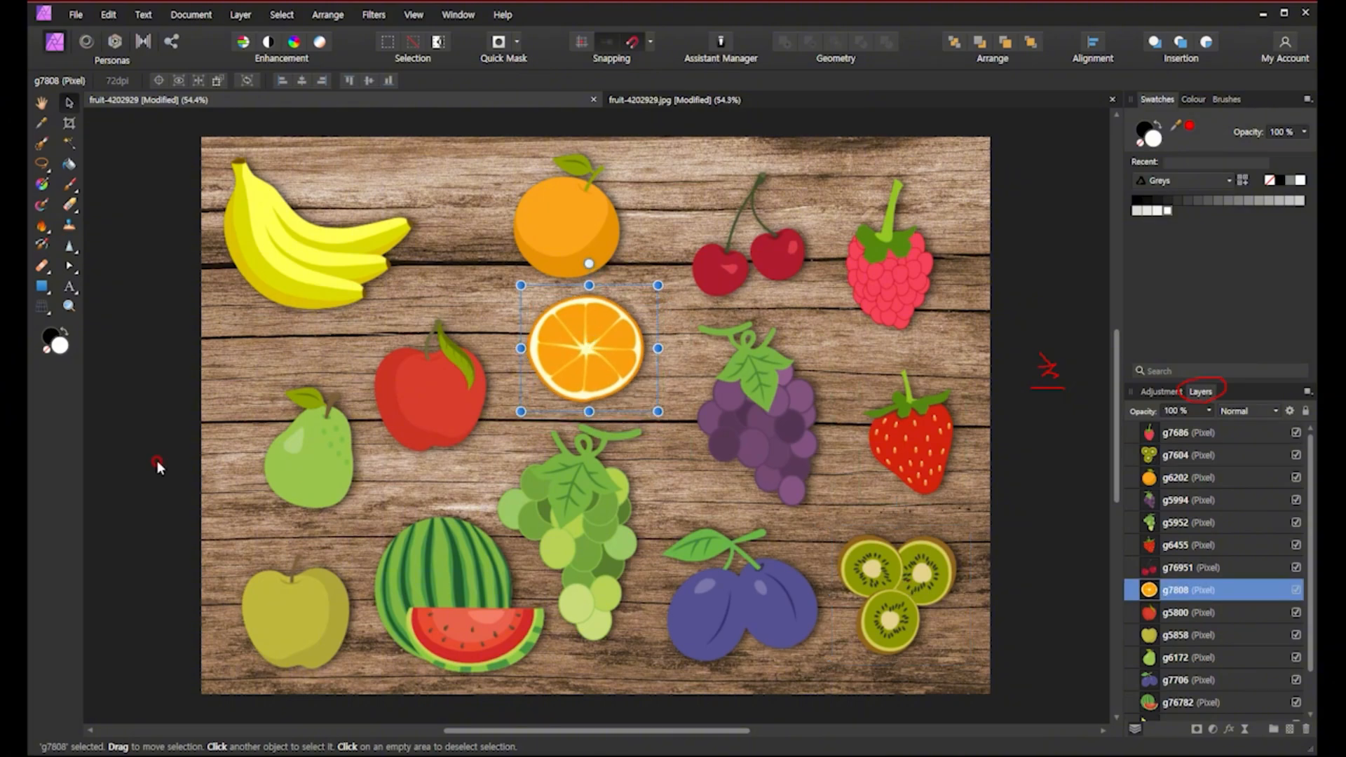
Paint a black freehand stroke around the apple on the Background layer with the Paint Brush, then undo it.
left_click(69, 183)
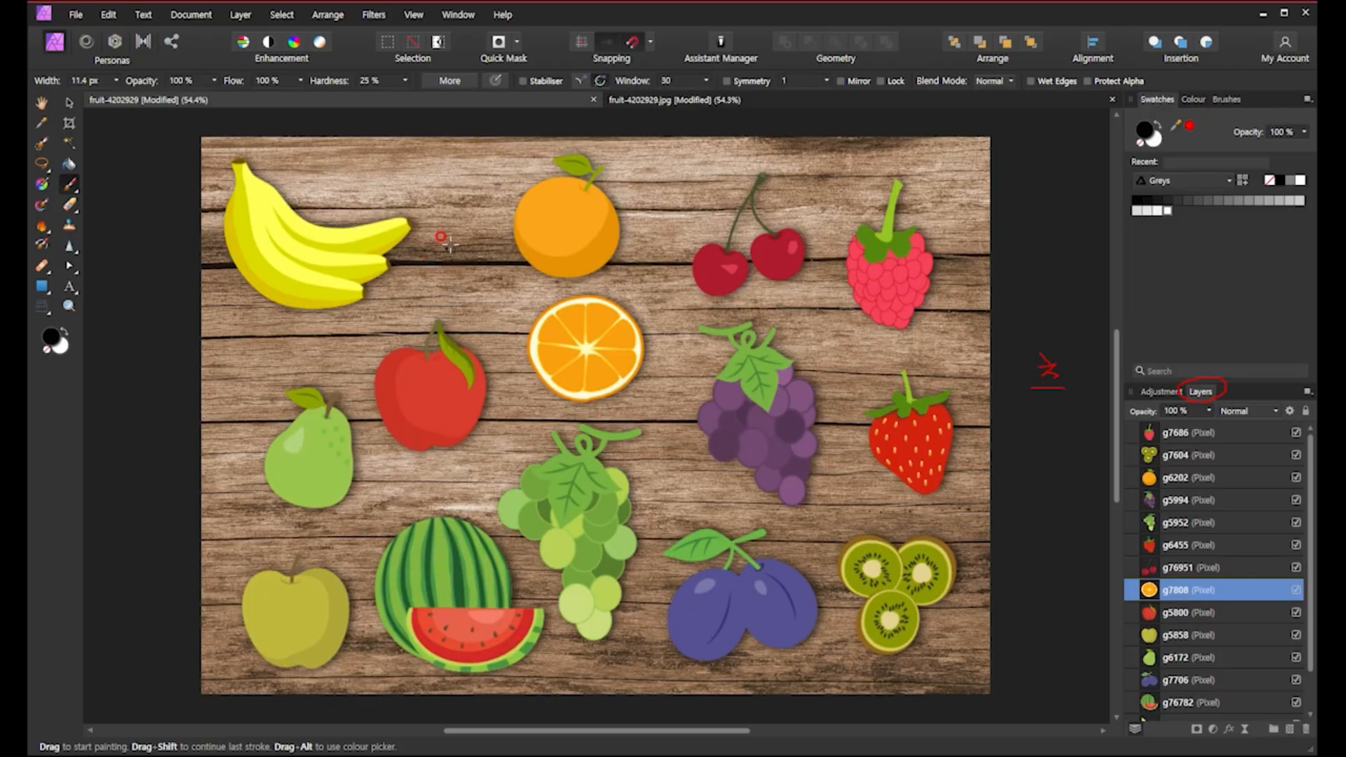
scroll(1192, 610, "down", 2)
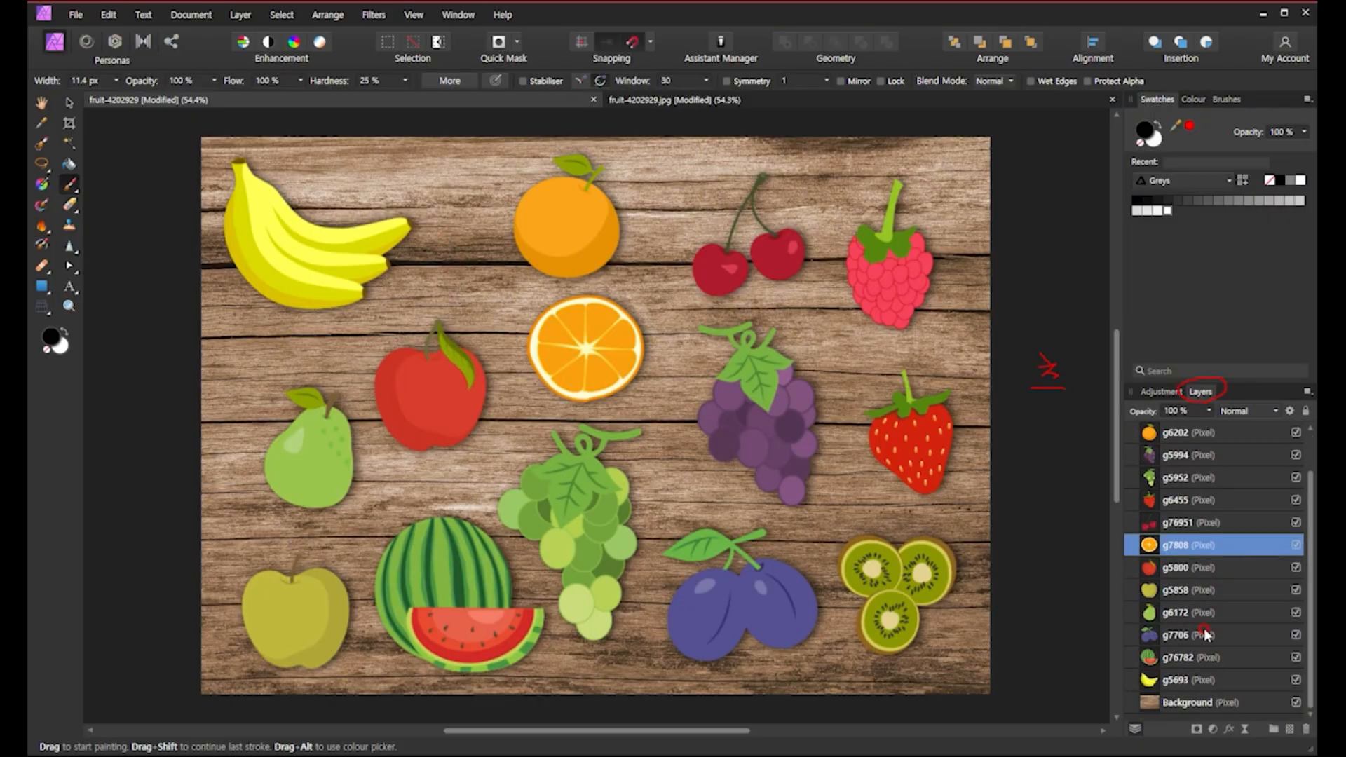
left_click(1184, 702)
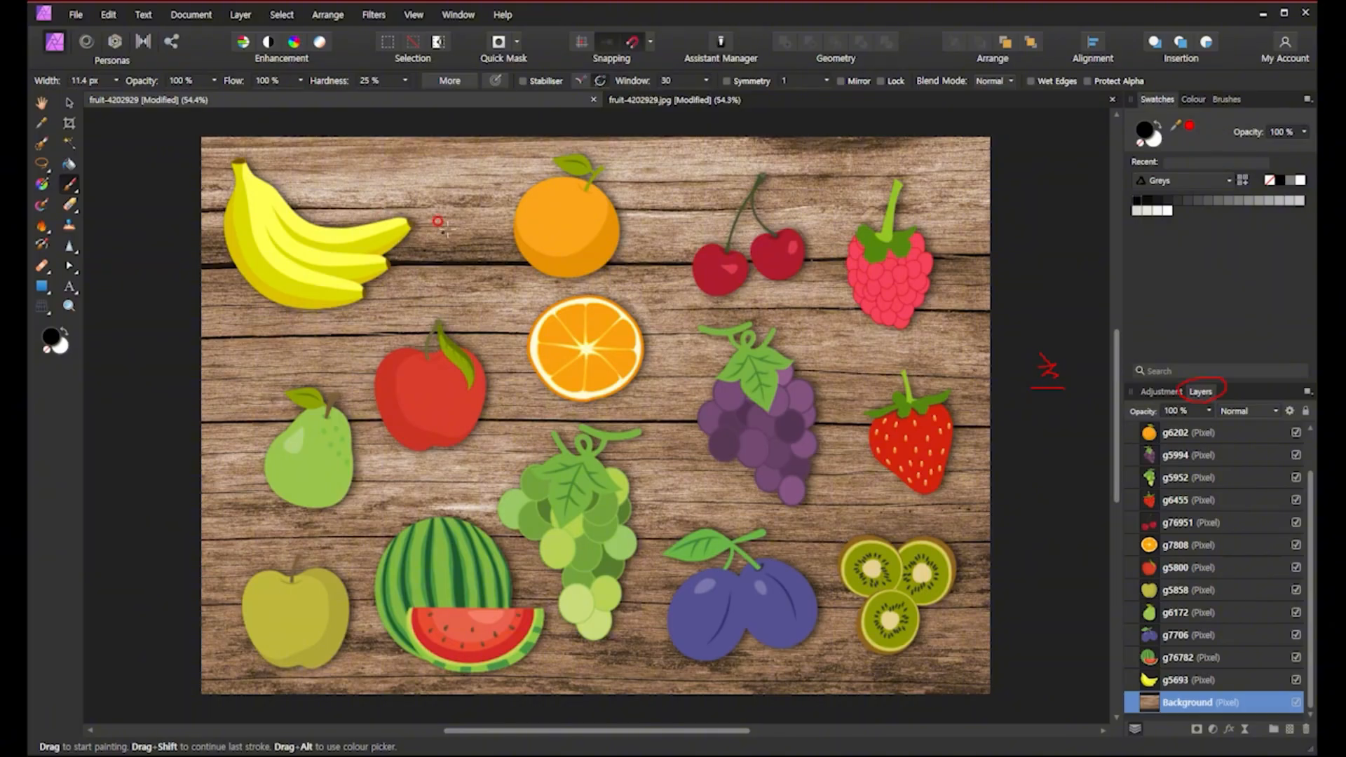
mouse_move(421, 181)
left_mouse_down()
mouse_move(434, 217)
mouse_move(483, 258)
mouse_move(516, 413)
mouse_move(489, 445)
mouse_move(392, 474)
mouse_move(347, 401)
mouse_move(345, 334)
mouse_move(416, 298)
mouse_move(432, 246)
left_mouse_up()
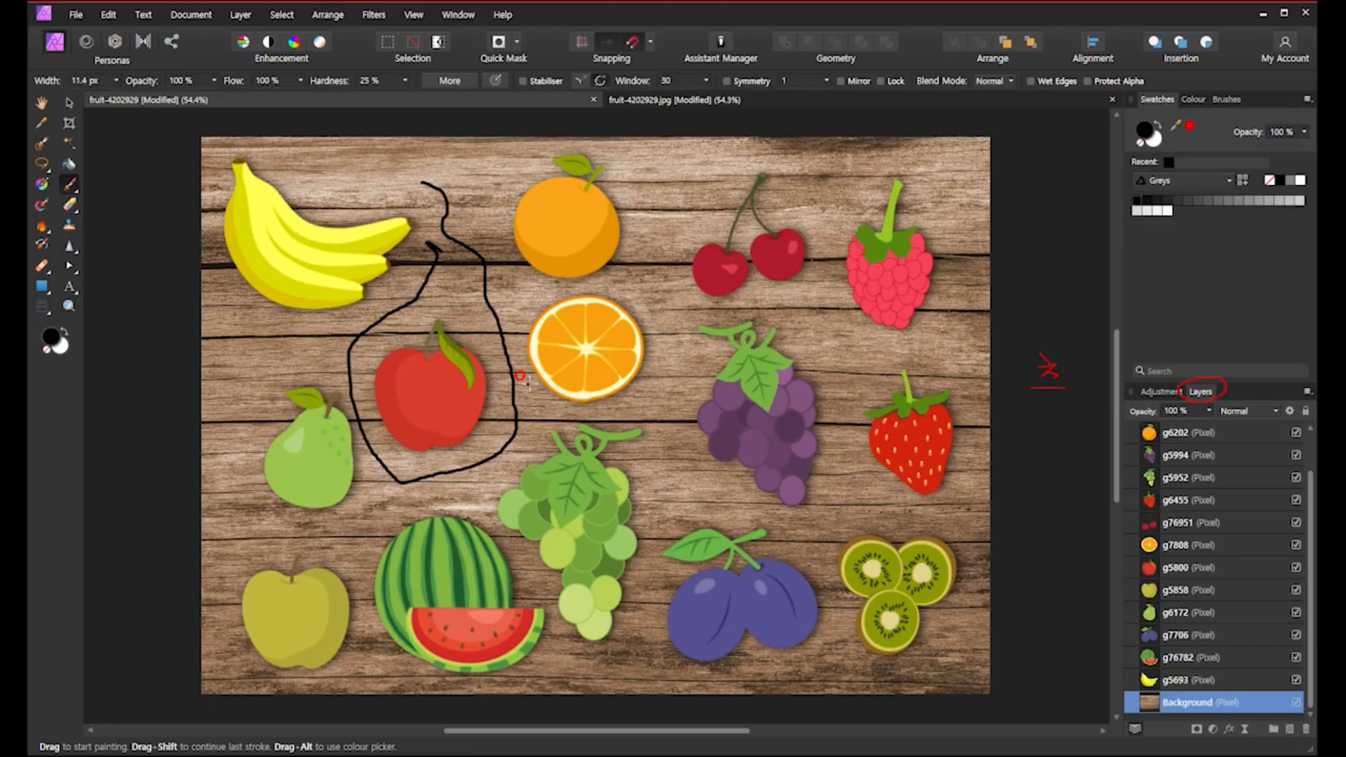
key("ctrl+z")
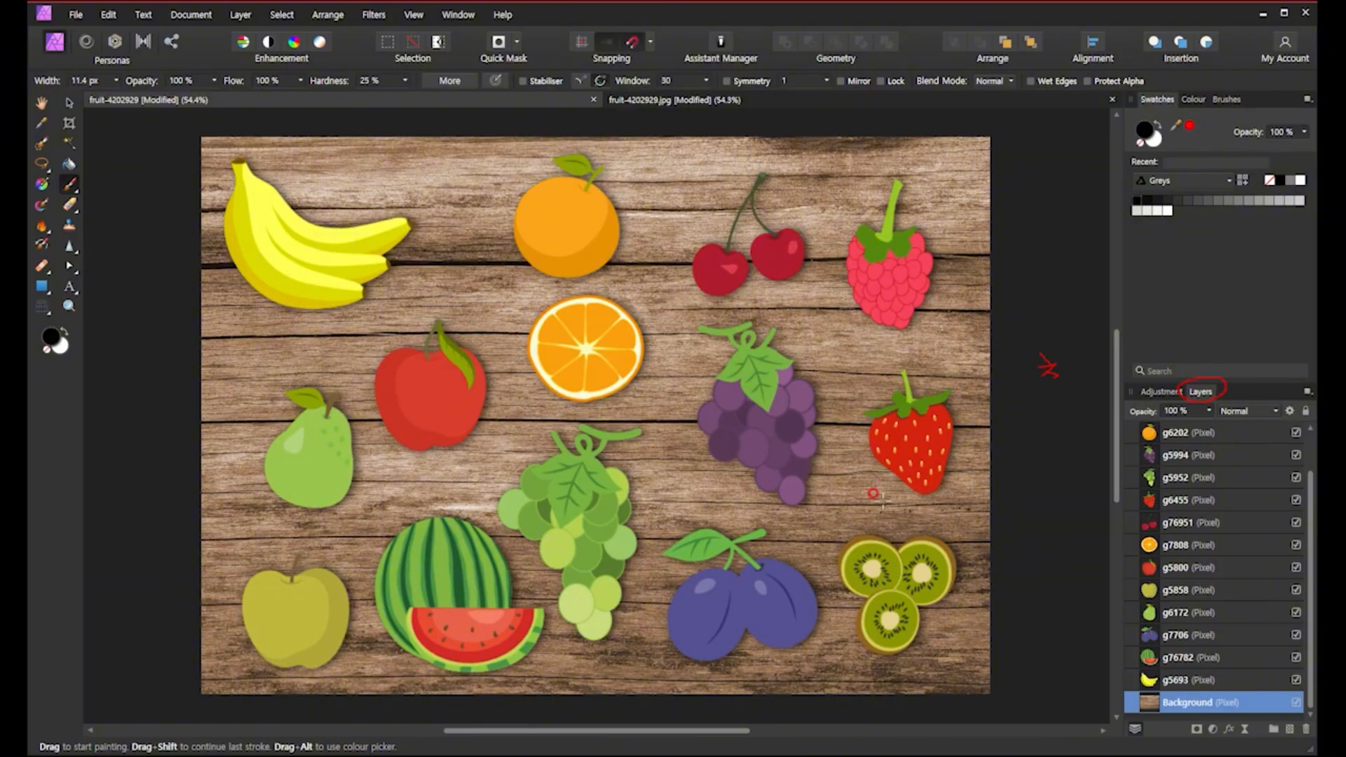
Add a new pixel layer and draw freehand black lines across the board on it.
left_click(1290, 733)
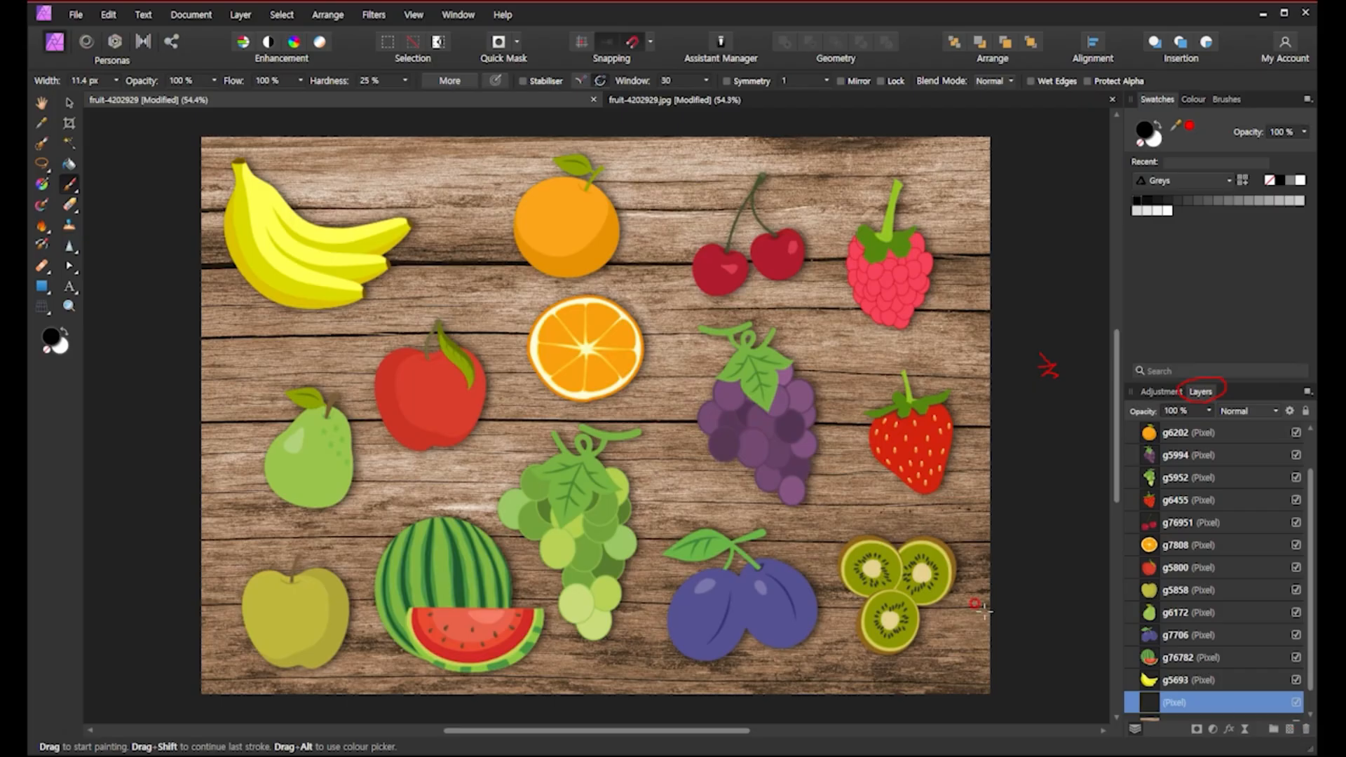
mouse_move(461, 196)
left_mouse_down()
mouse_move(472, 248)
mouse_move(436, 275)
mouse_move(484, 291)
mouse_move(505, 382)
left_mouse_up()
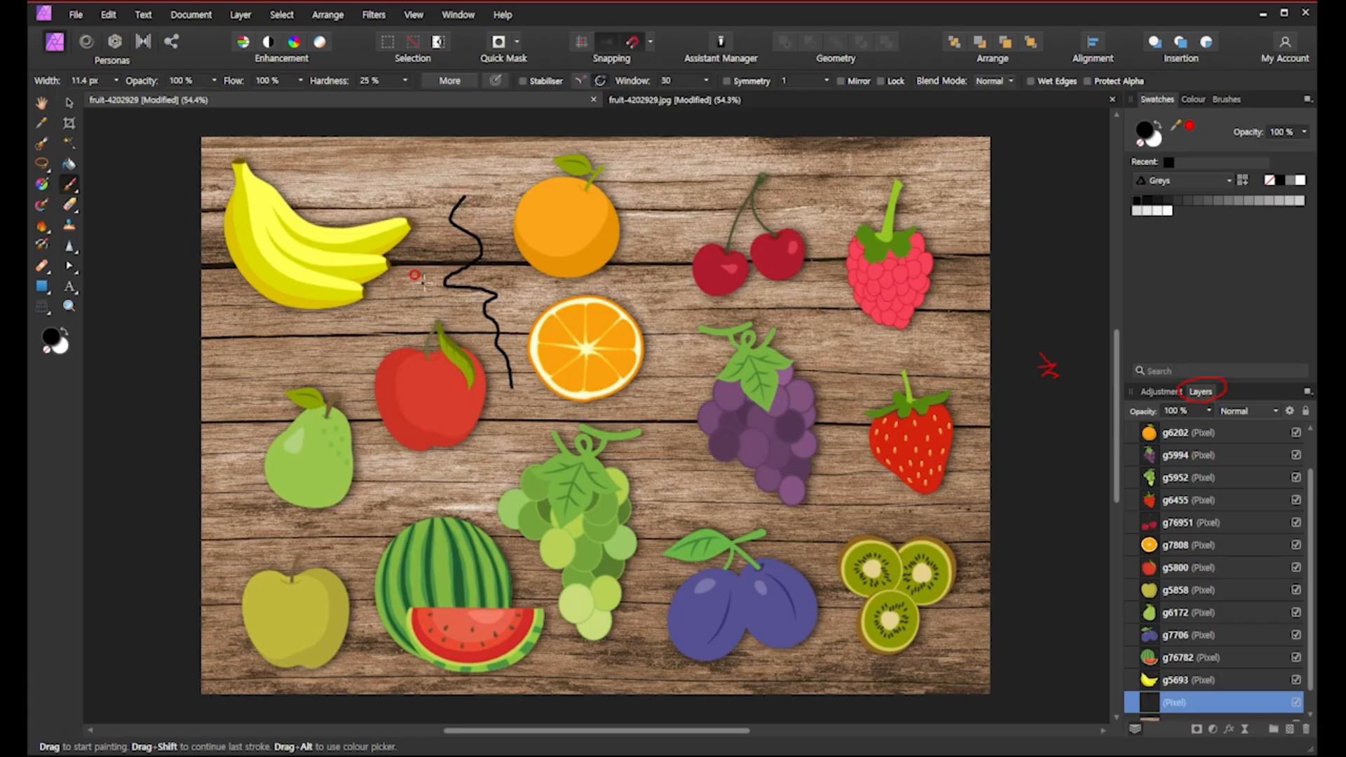
mouse_move(423, 284)
left_mouse_down()
mouse_move(343, 352)
mouse_move(263, 366)
mouse_move(249, 382)
left_mouse_up()
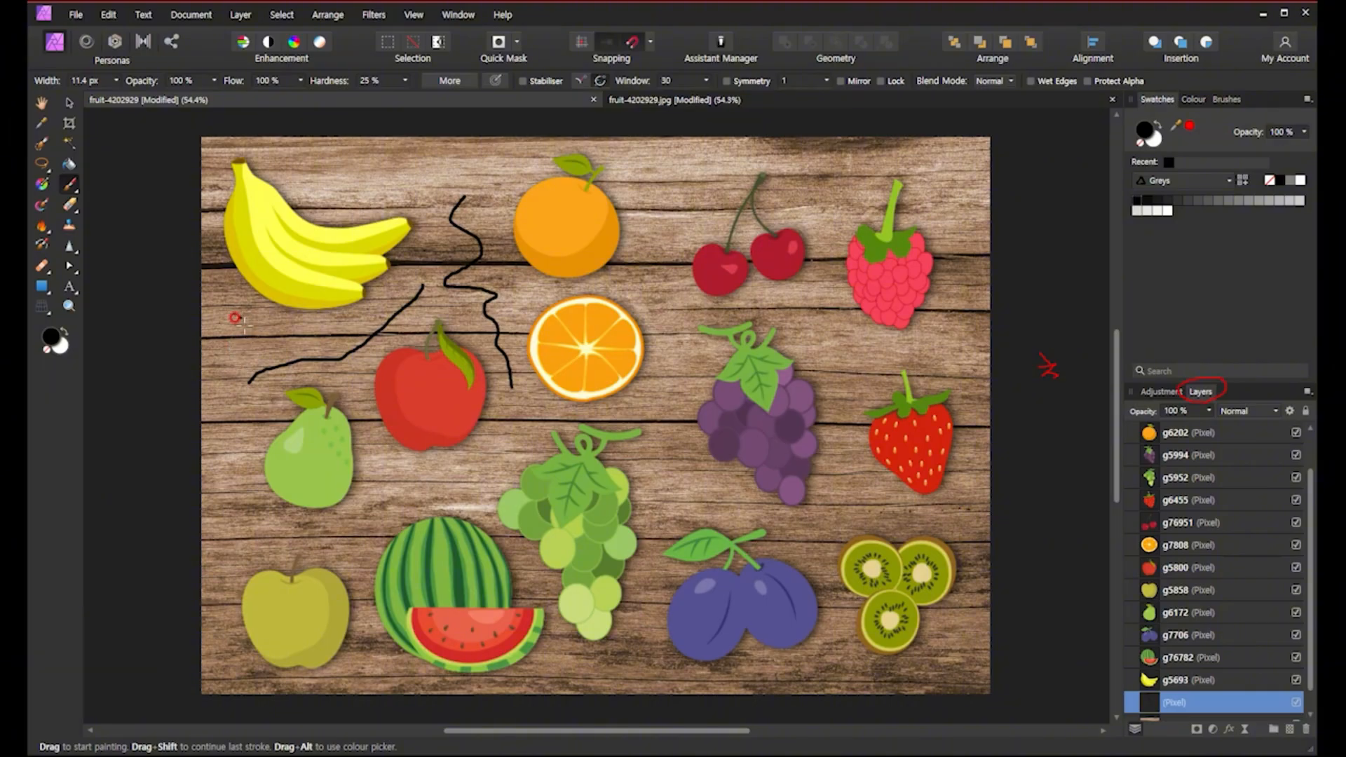
left_click_drag(248, 335, 269, 329)
mouse_move(661, 195)
left_mouse_down()
mouse_move(699, 197)
mouse_move(524, 350)
mouse_move(629, 398)
mouse_move(721, 293)
mouse_move(346, 611)
mouse_move(814, 221)
mouse_move(894, 540)
mouse_move(288, 337)
mouse_move(635, 501)
mouse_move(785, 561)
mouse_move(851, 561)
left_mouse_up()
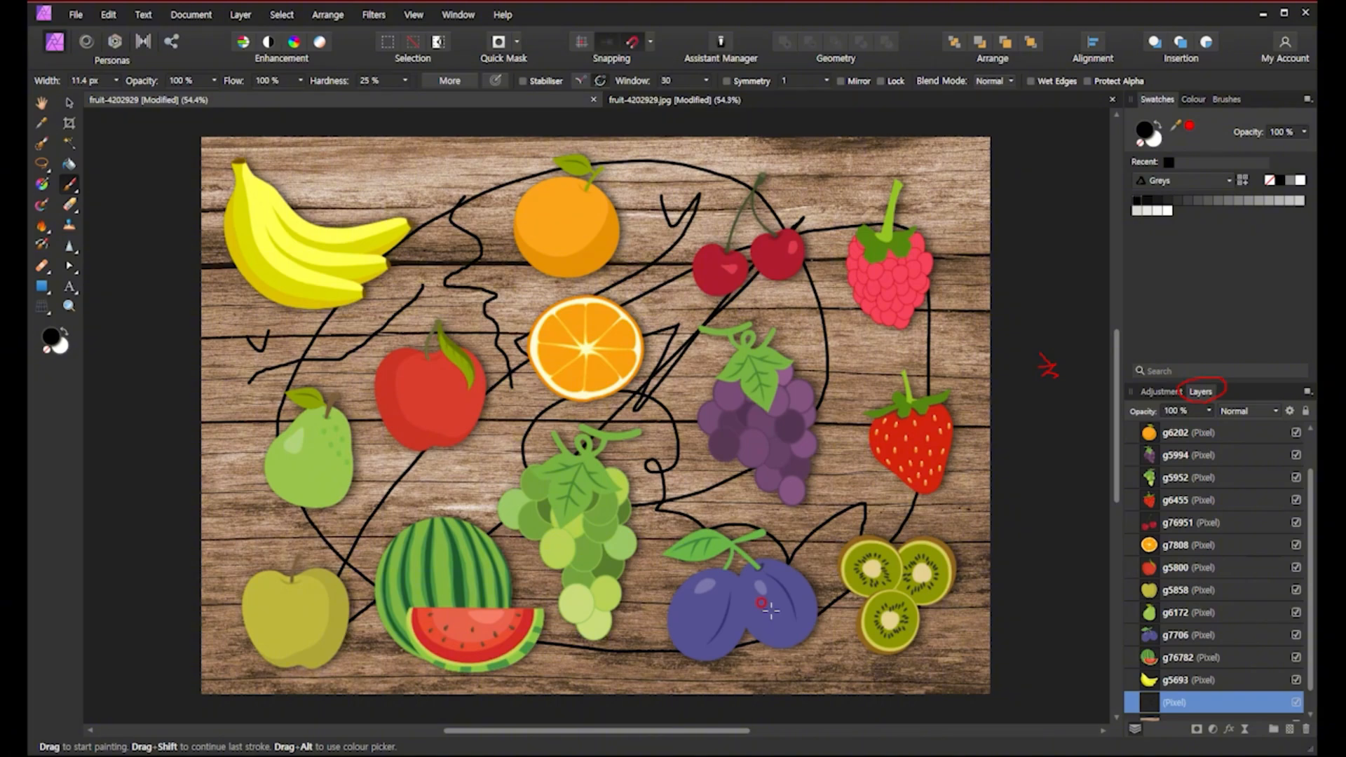
Select the plum layer with the Move tool and nudge the plum slightly down and right.
scroll(1200, 685, "down", 1)
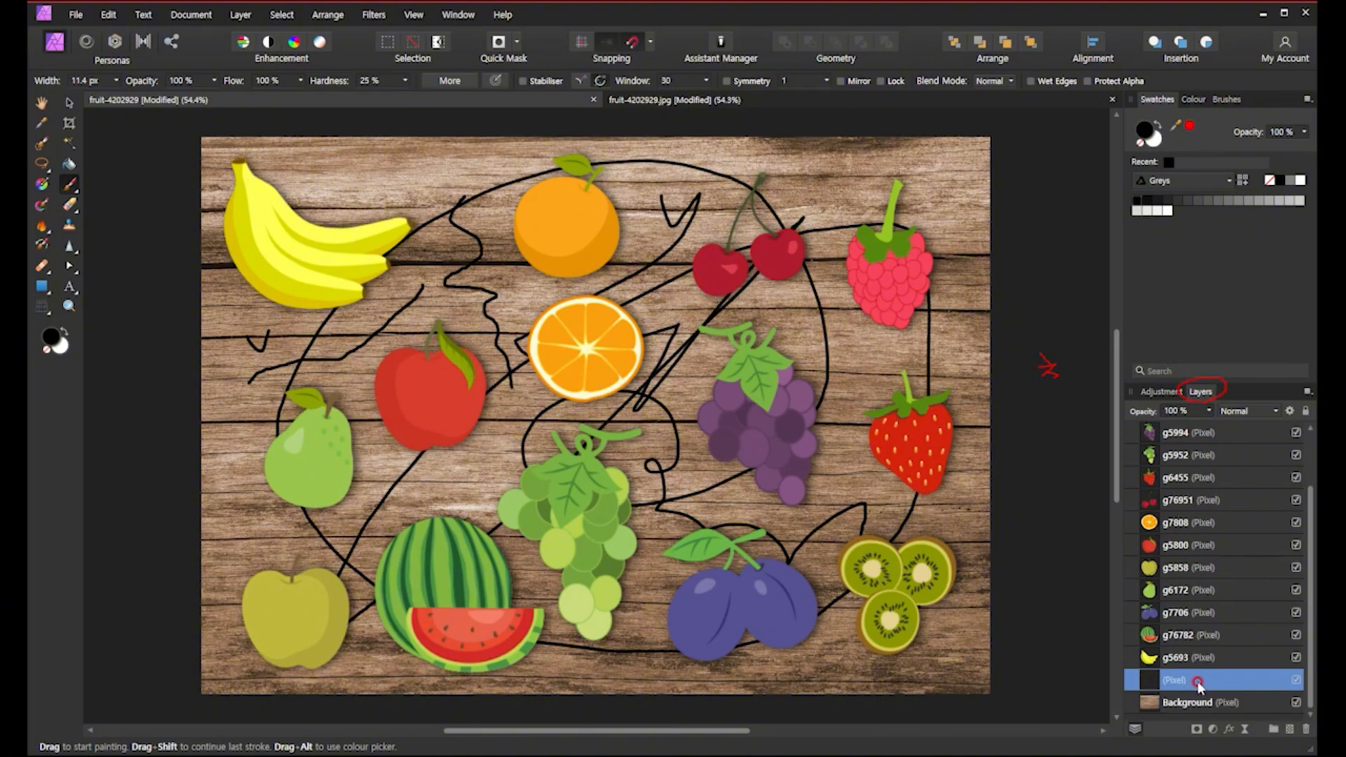
left_click(1139, 704)
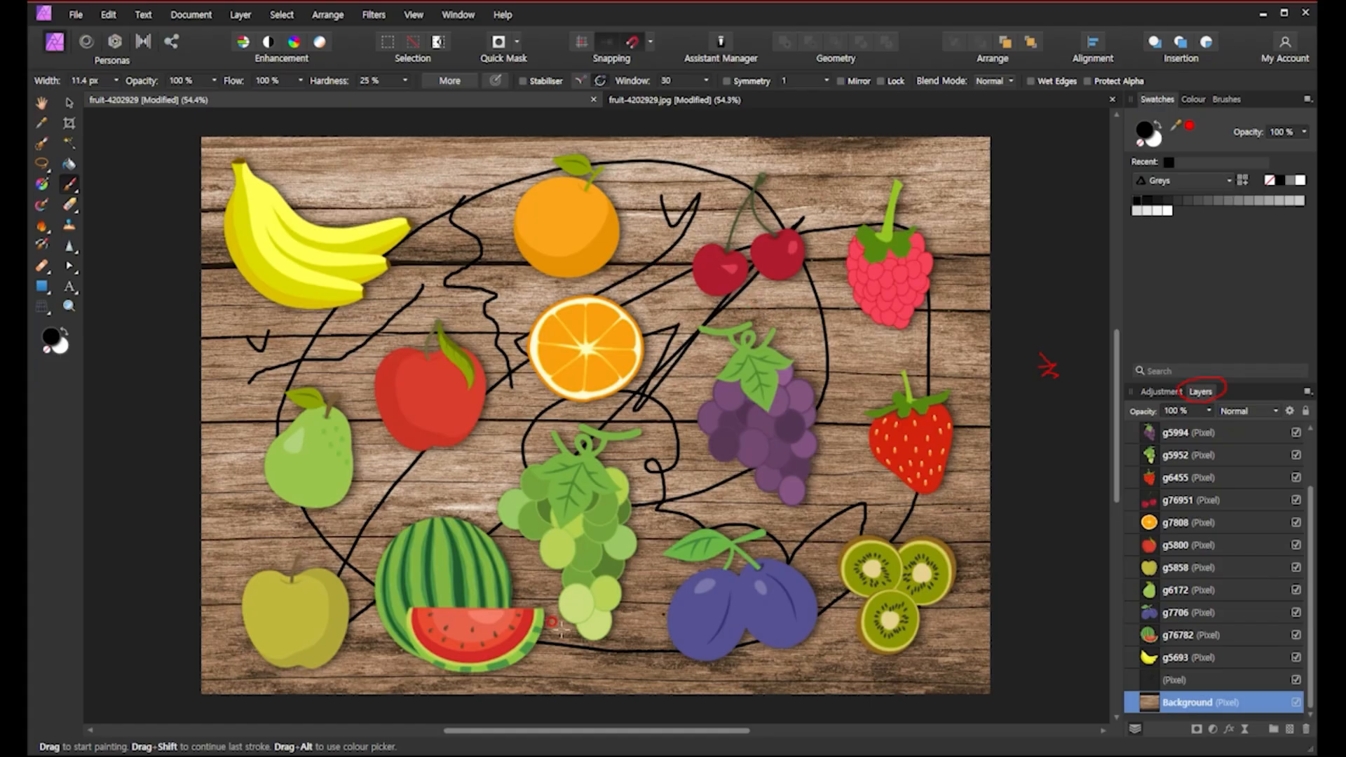
left_click(1203, 683)
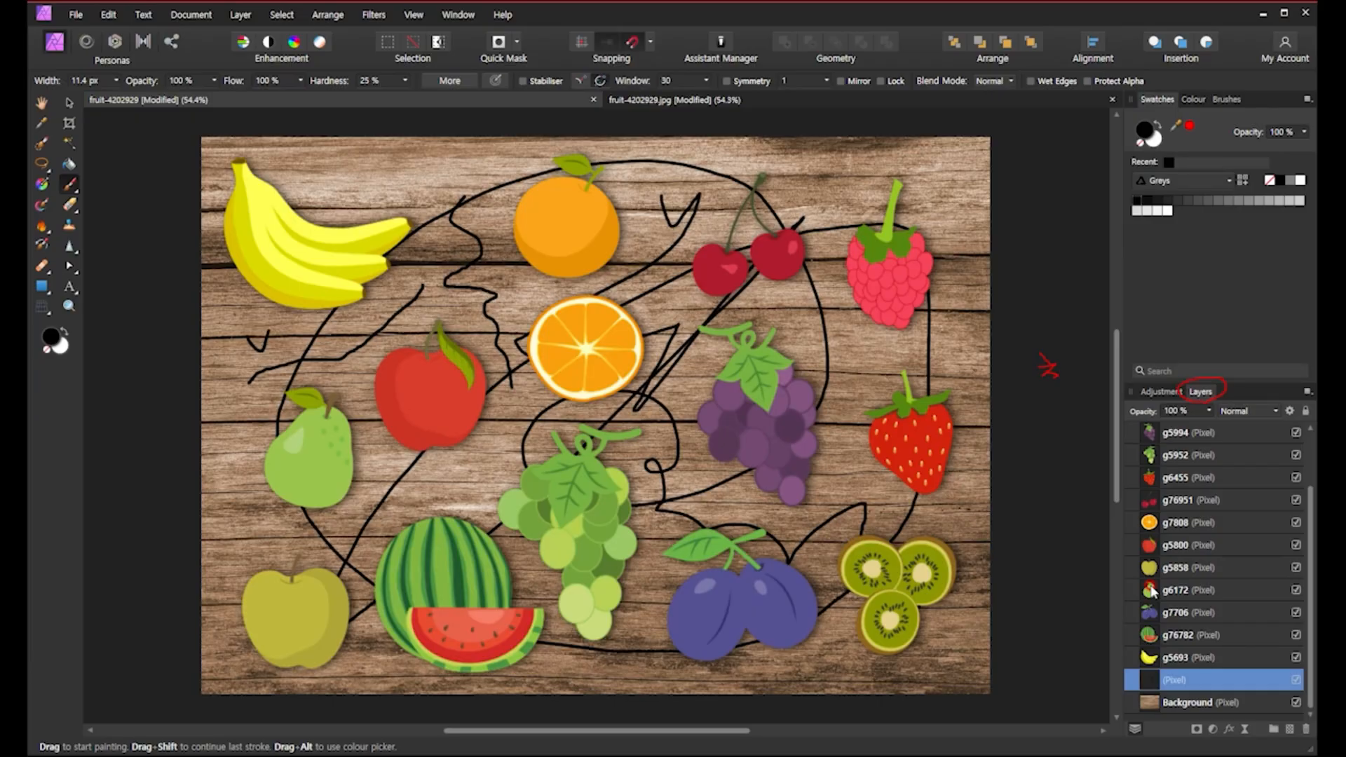
left_click(1154, 659)
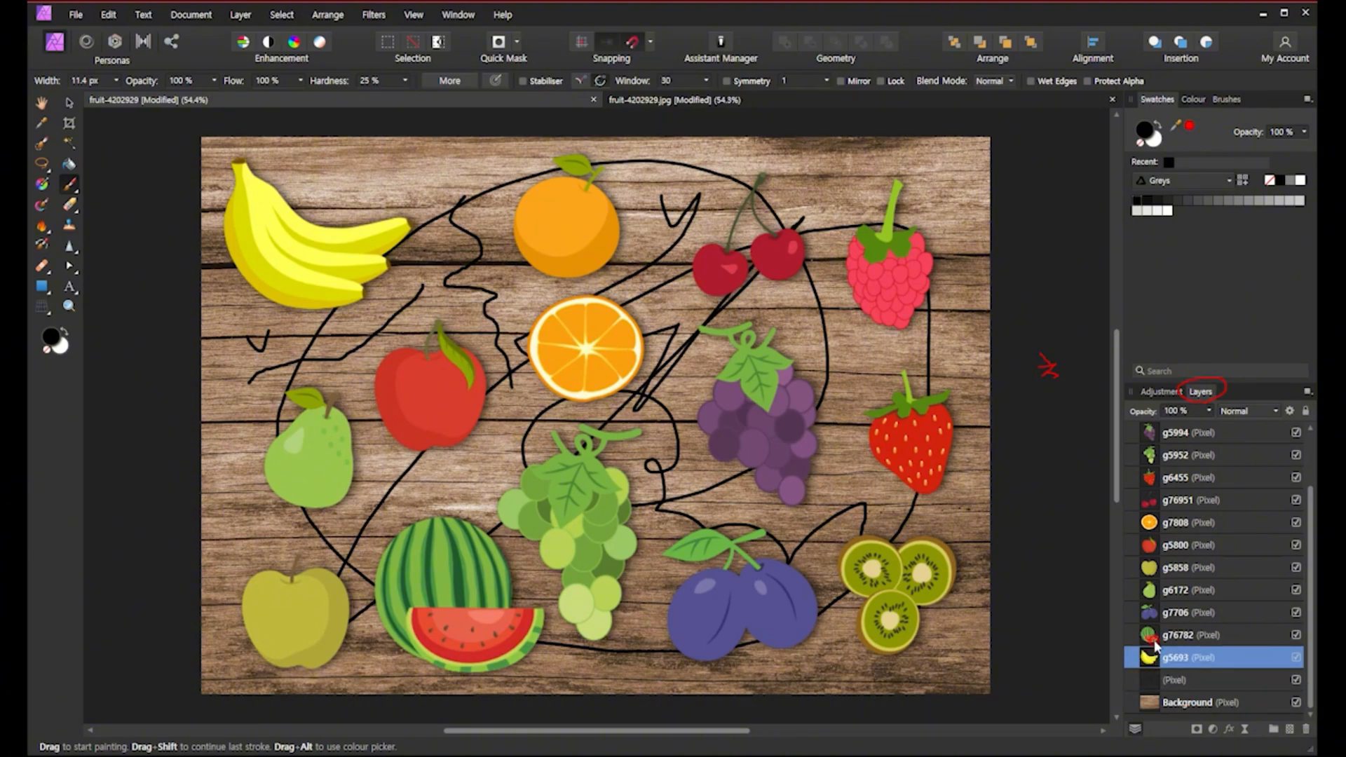
left_click(1151, 635)
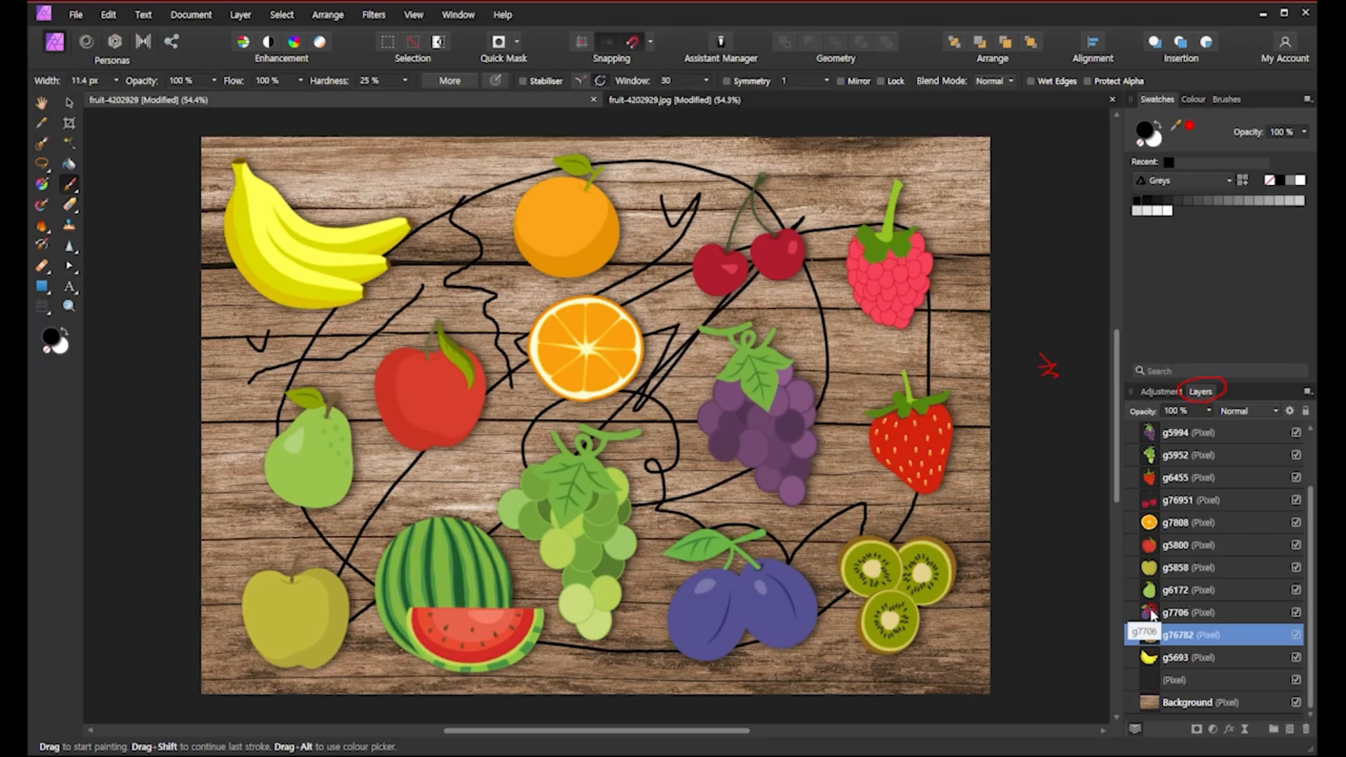
left_click(69, 102)
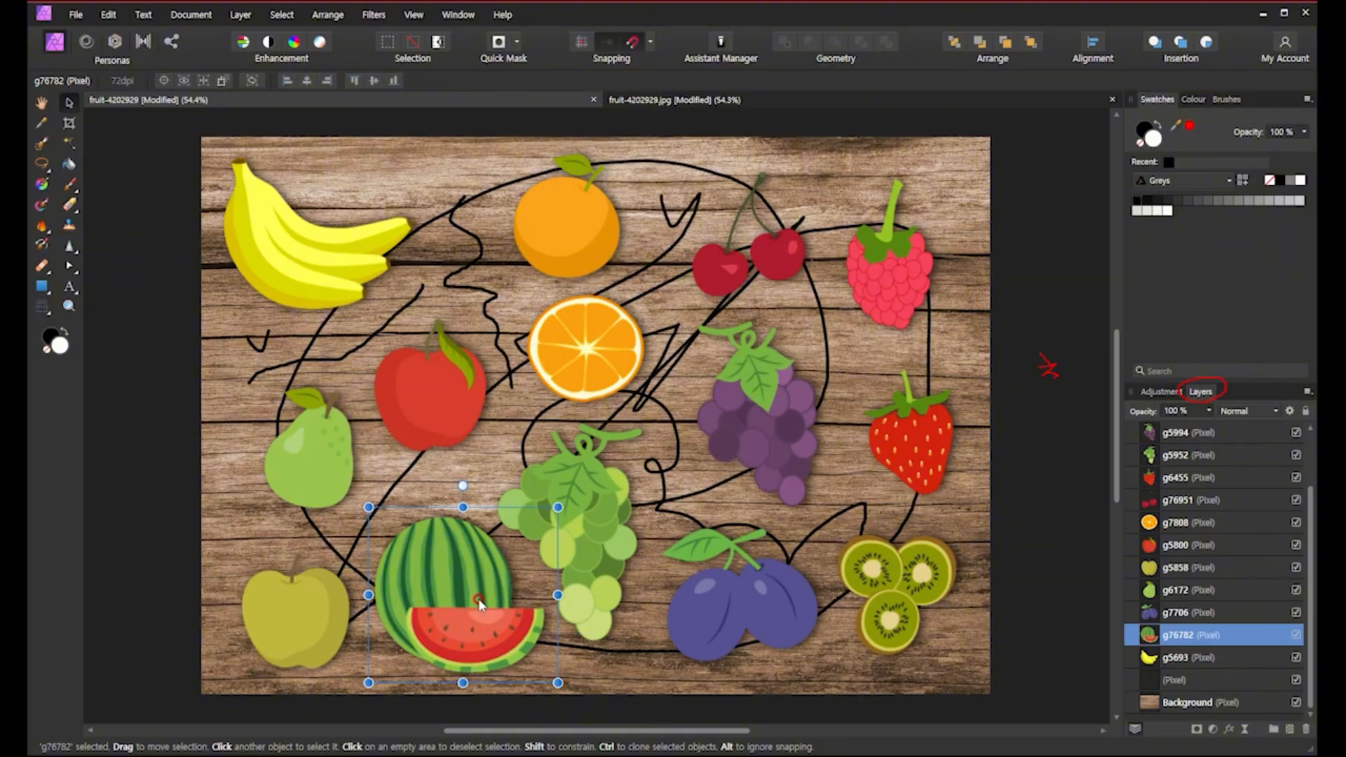
left_click(728, 600)
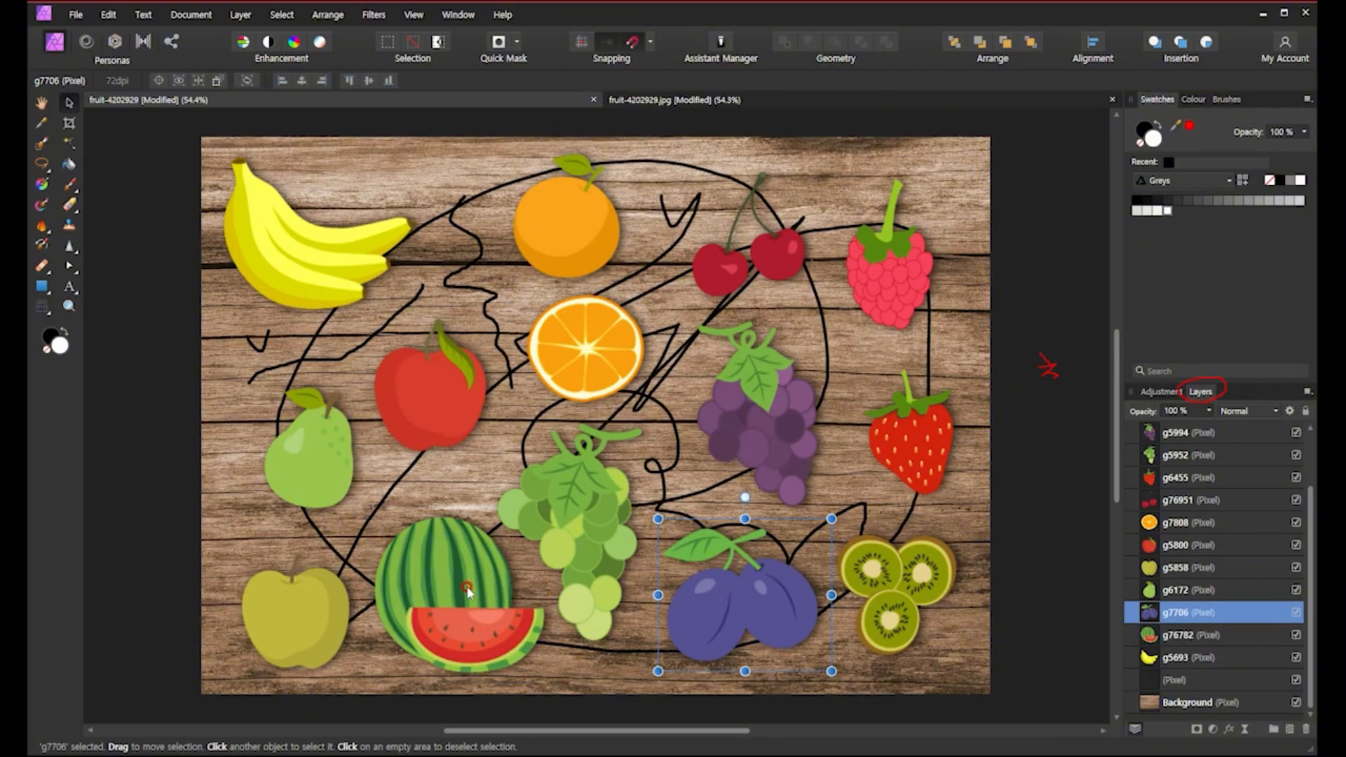
mouse_move(769, 594)
left_mouse_down()
mouse_move(540, 580)
mouse_move(484, 570)
mouse_move(477, 554)
mouse_move(469, 566)
mouse_move(786, 602)
left_mouse_up()
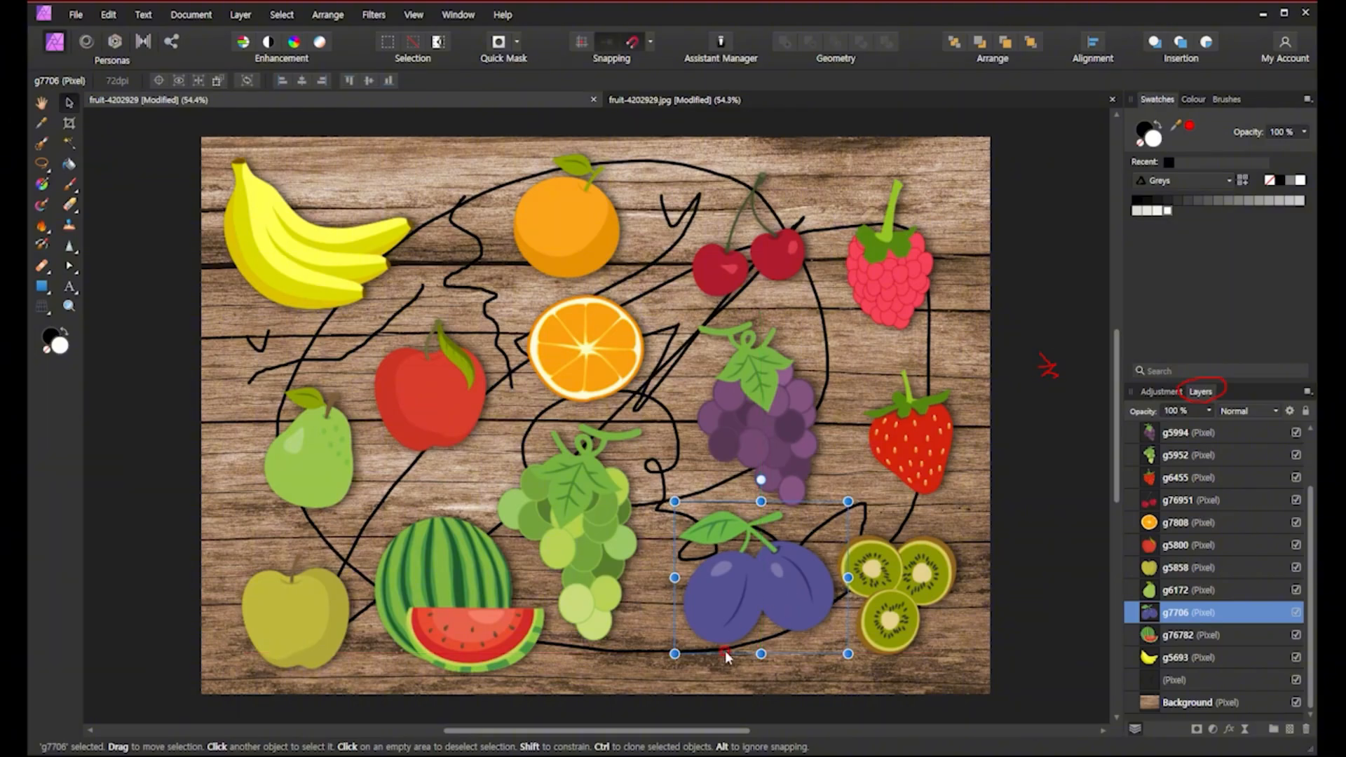
left_click(442, 607)
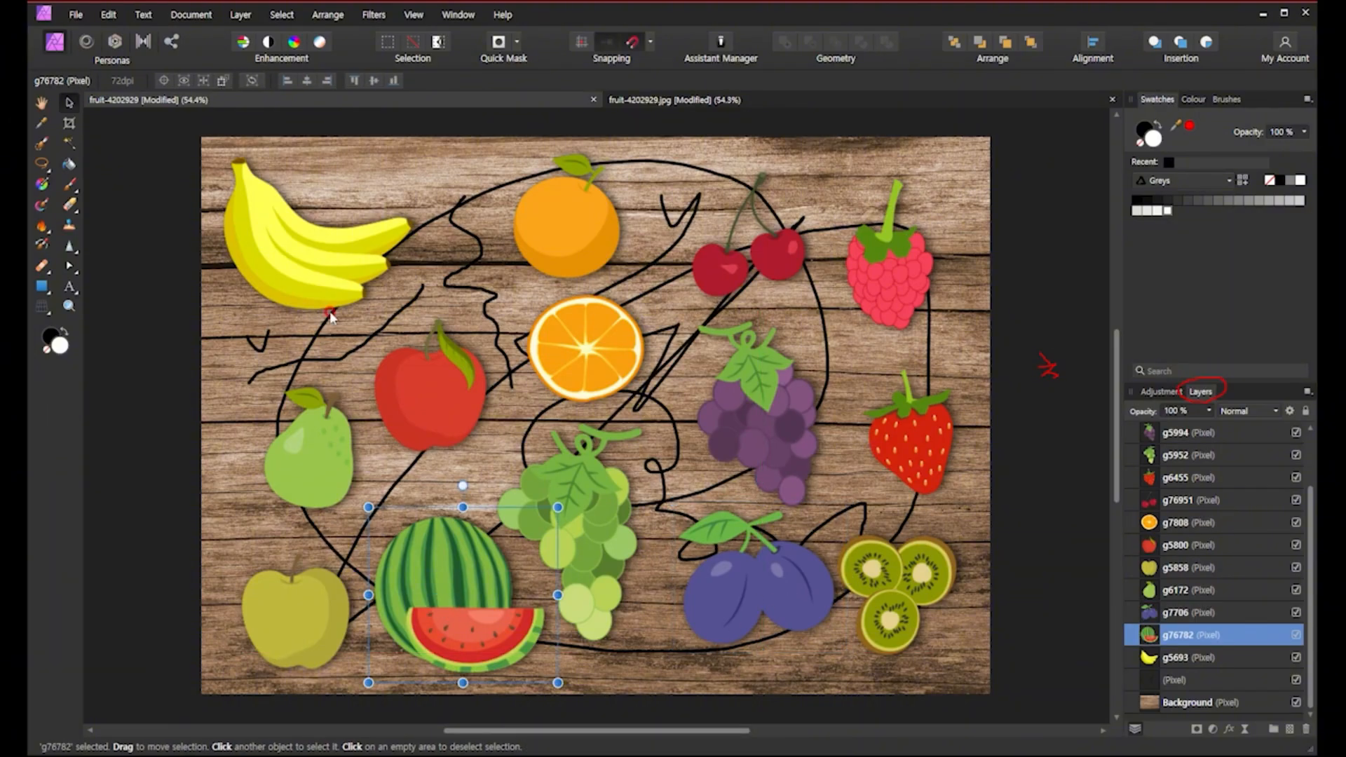
left_click_drag(473, 602, 388, 244)
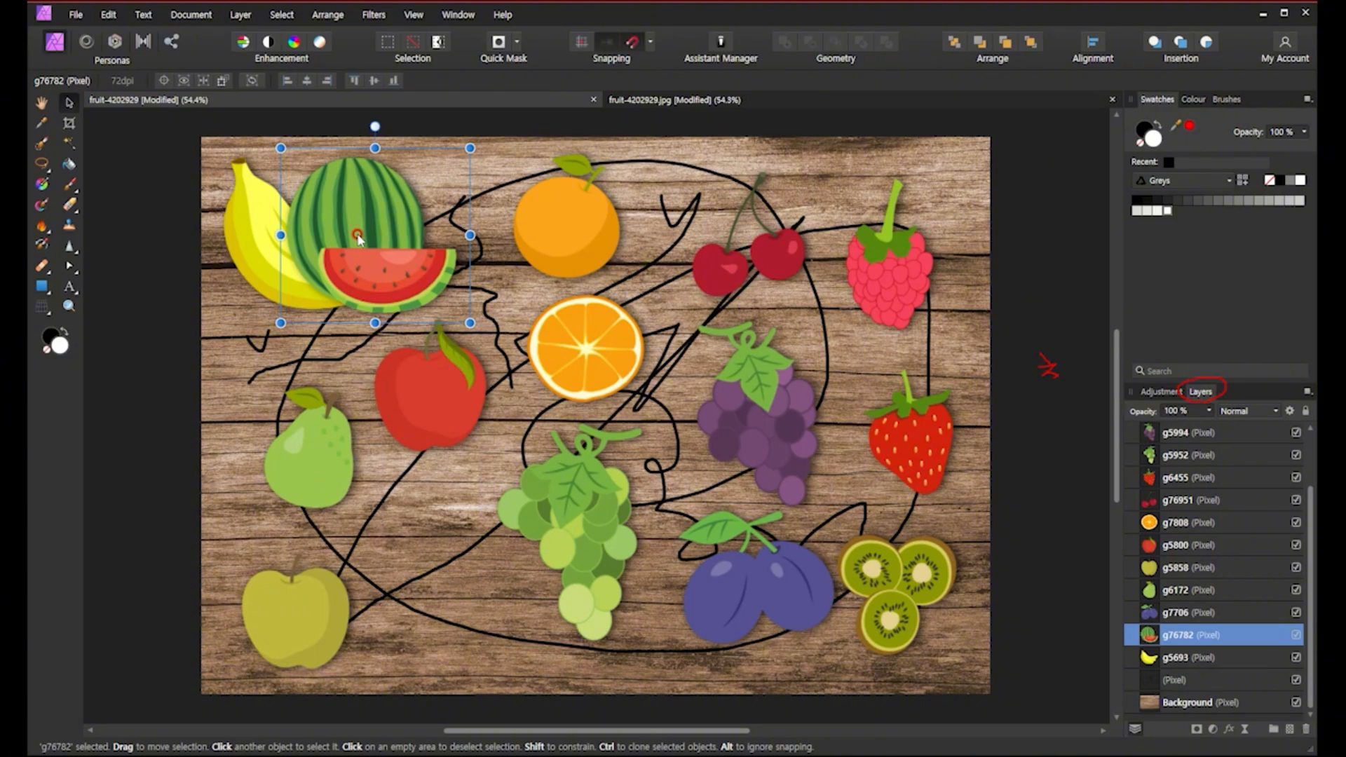
left_click_drag(357, 238, 442, 592)
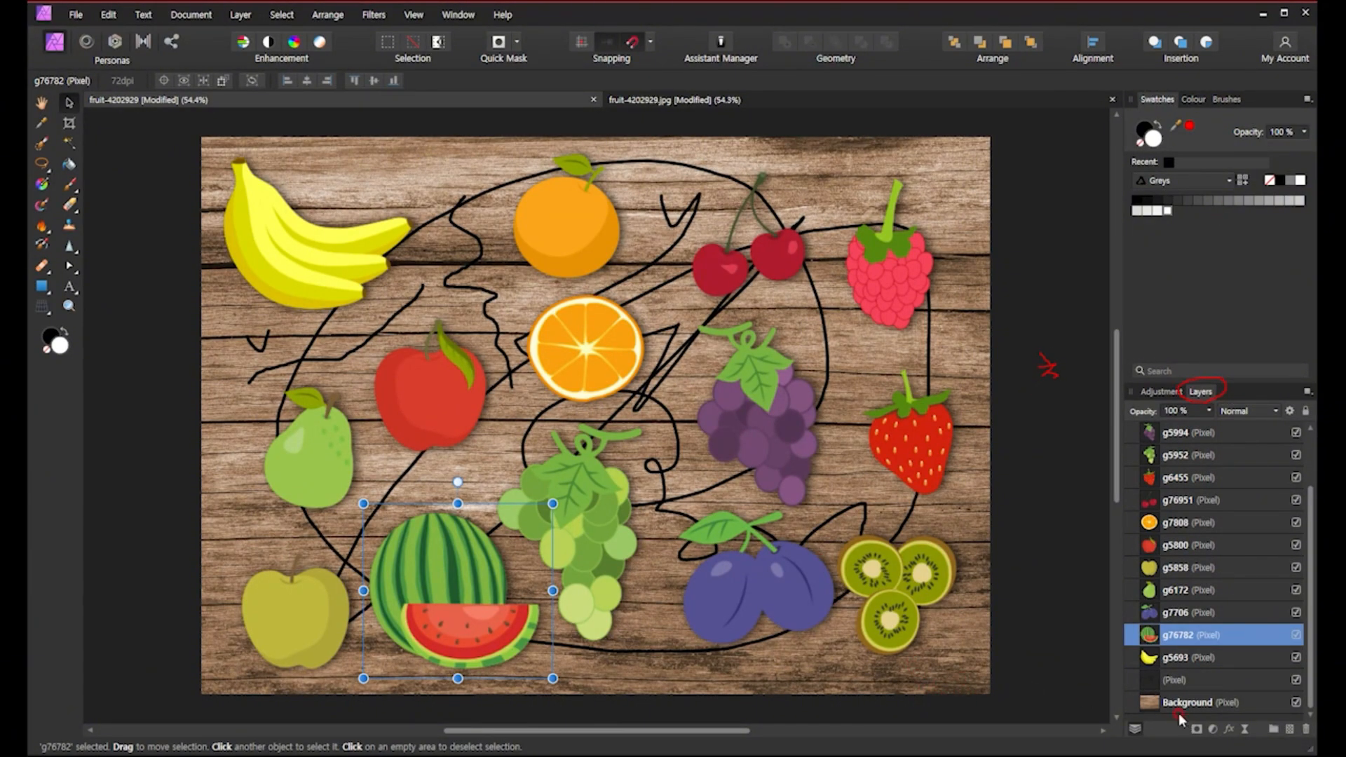
Select the fruit layers one by one in the Layers panel to see which fruit each holds.
left_click(1152, 704)
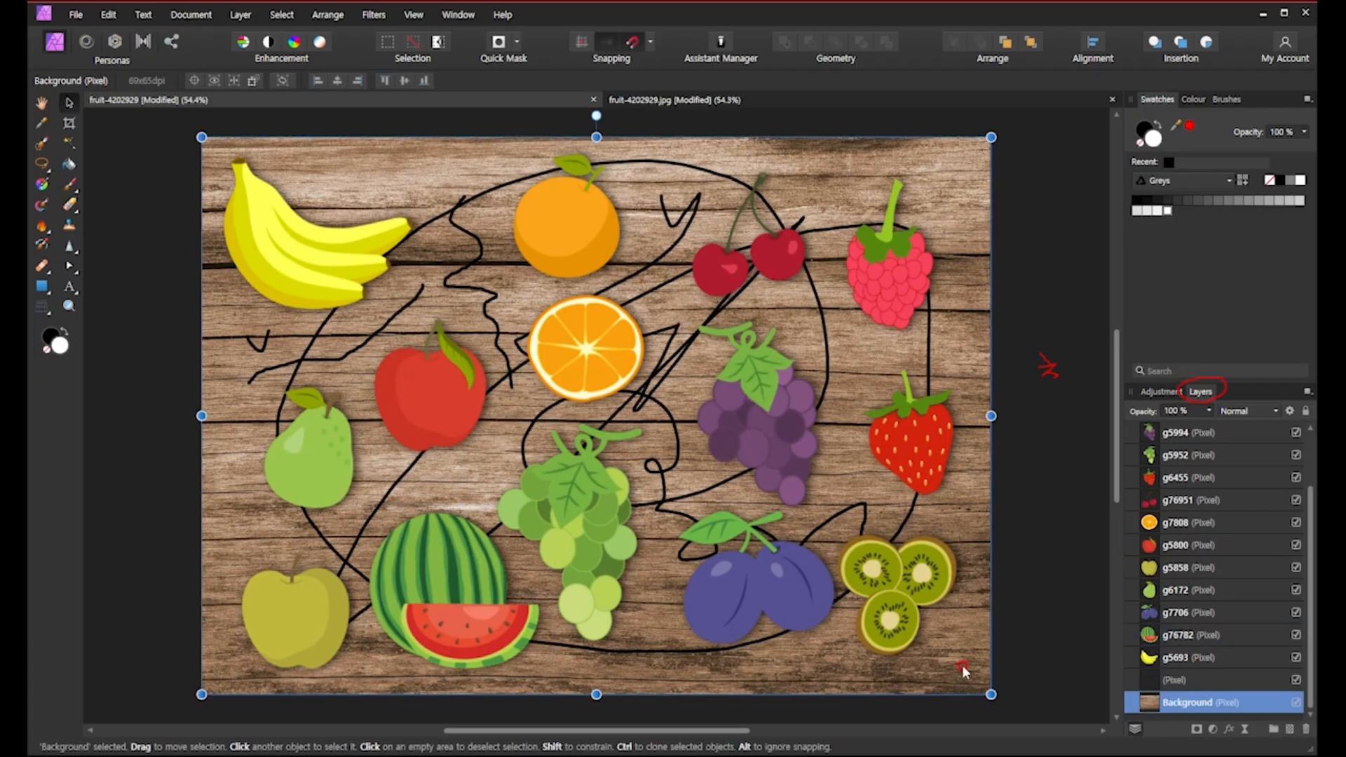
left_click(1152, 680)
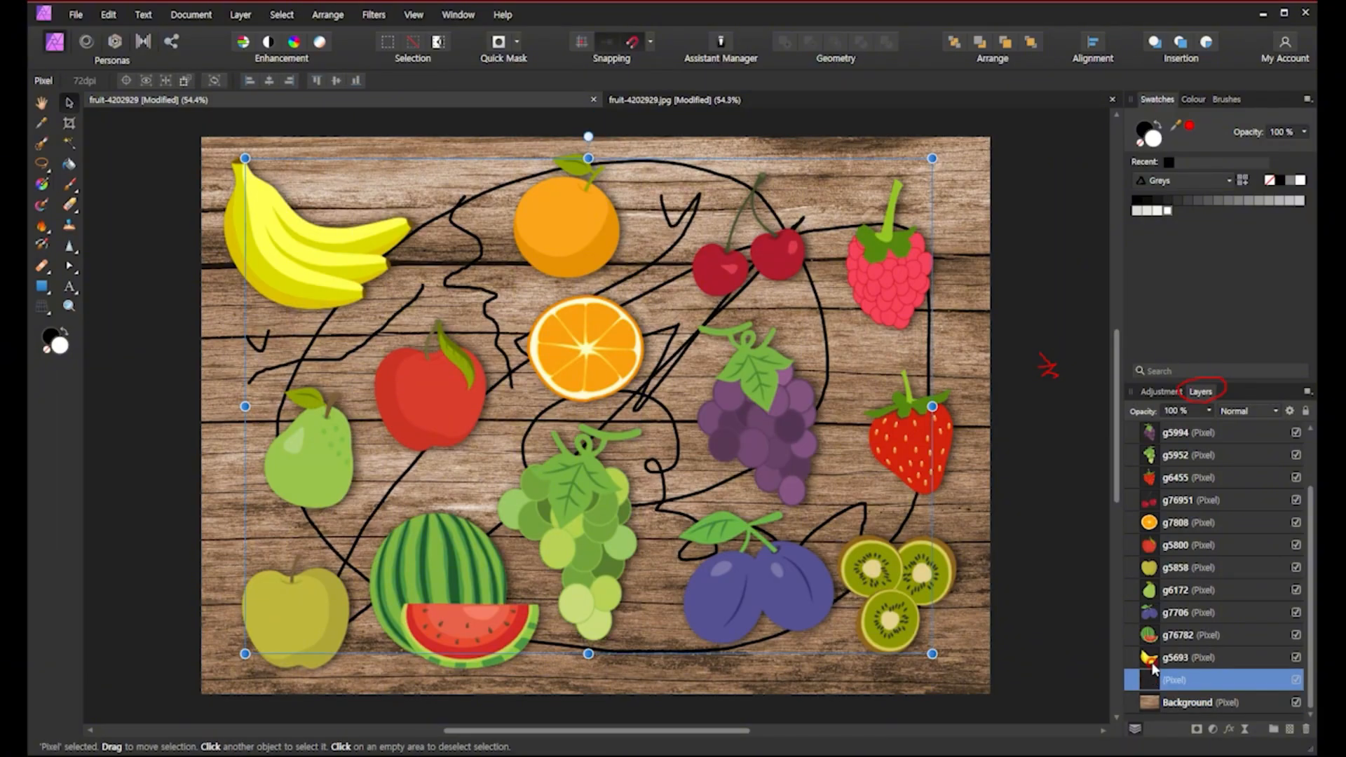
left_click(1150, 658)
left_click(1150, 636)
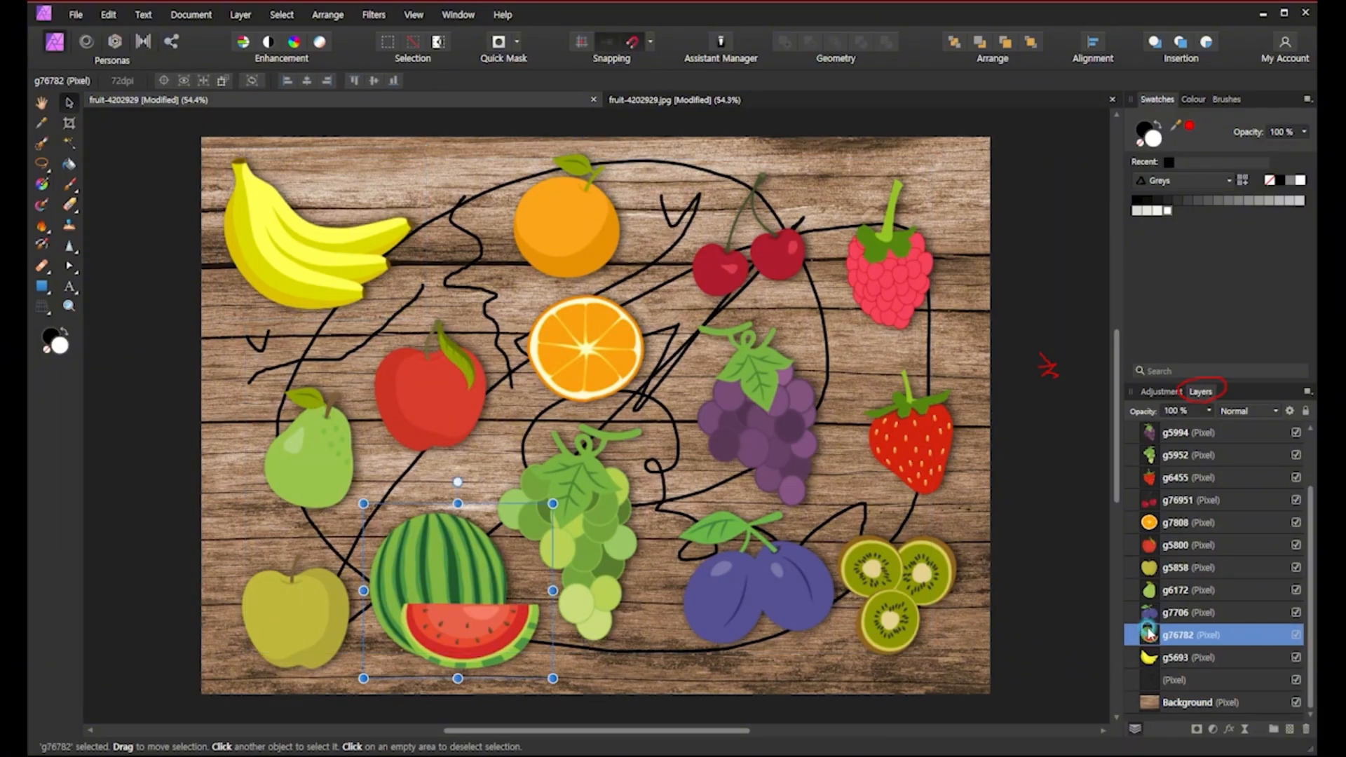
left_click(1150, 613)
left_click(1151, 590)
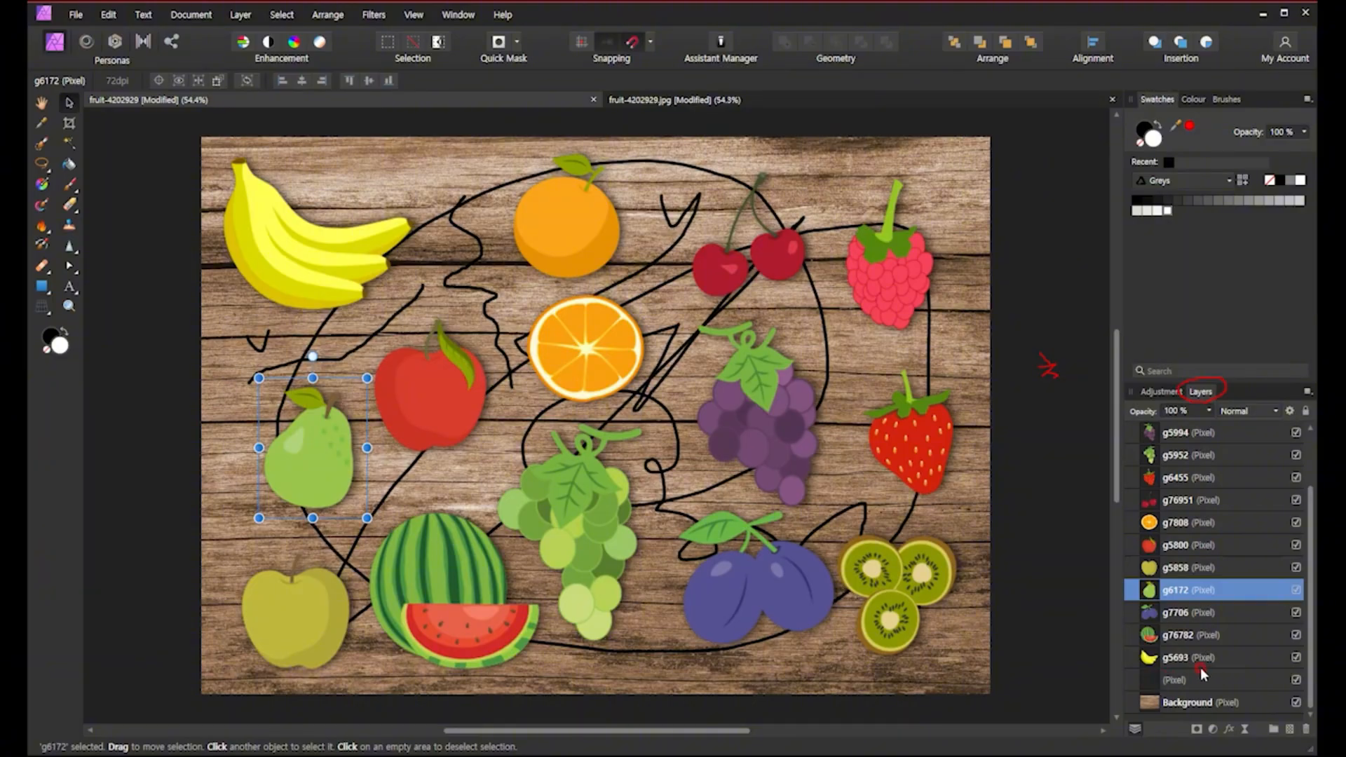
Erase parts of the black lines on the drawing layer with the Erase Brush, then undo the erasing.
left_click(675, 359)
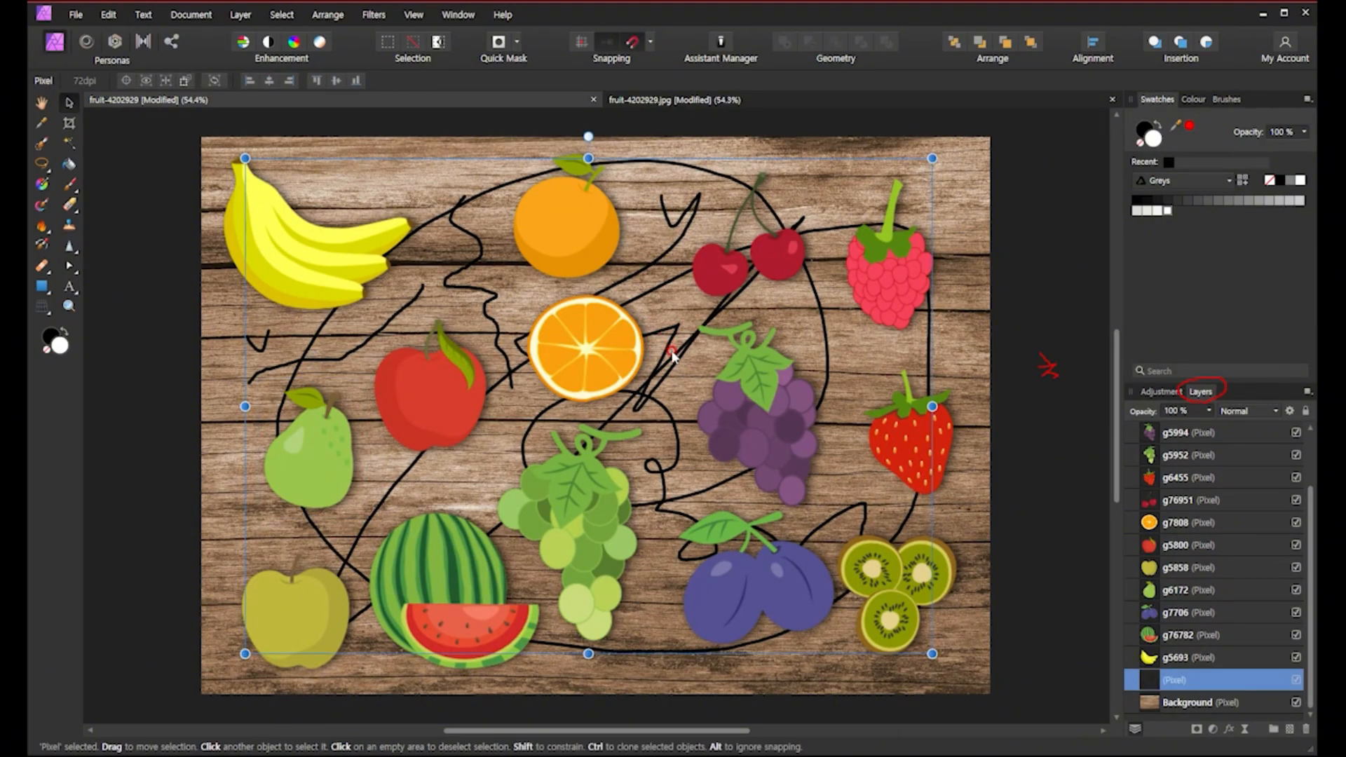
left_click(72, 205)
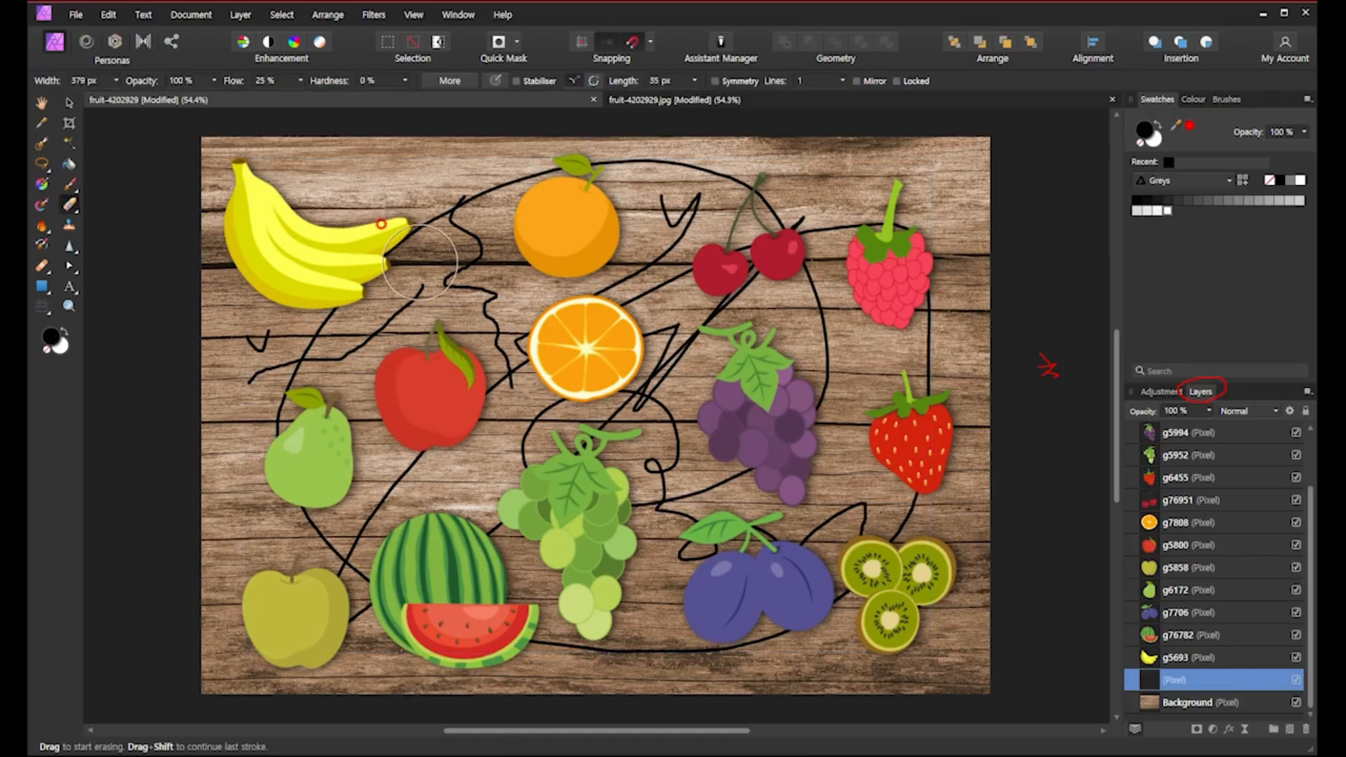
mouse_move(435, 225)
left_mouse_down()
mouse_move(461, 174)
mouse_move(554, 504)
mouse_move(652, 483)
mouse_move(667, 337)
left_mouse_up()
mouse_move(628, 112)
left_mouse_down()
mouse_move(749, 356)
mouse_move(726, 178)
mouse_move(871, 372)
mouse_move(864, 221)
left_mouse_up()
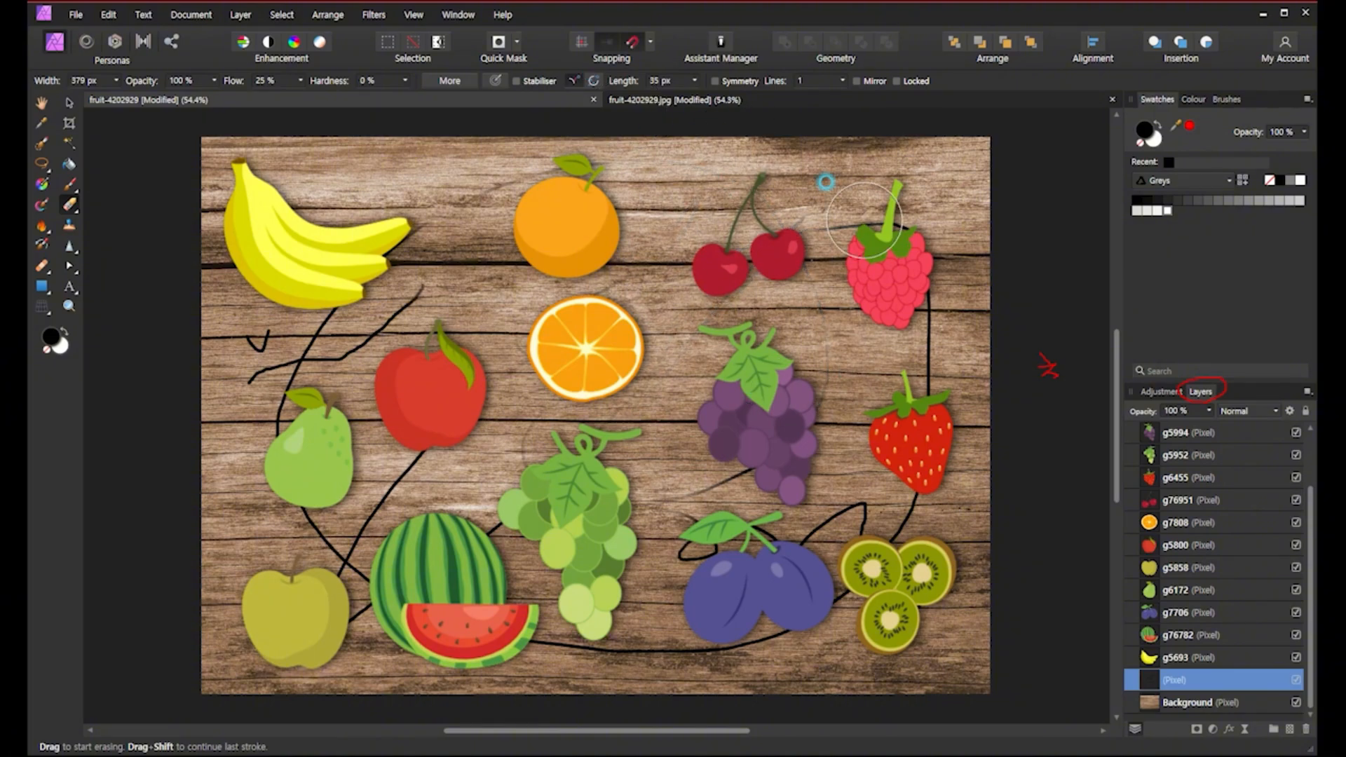
key("ctrl+z")
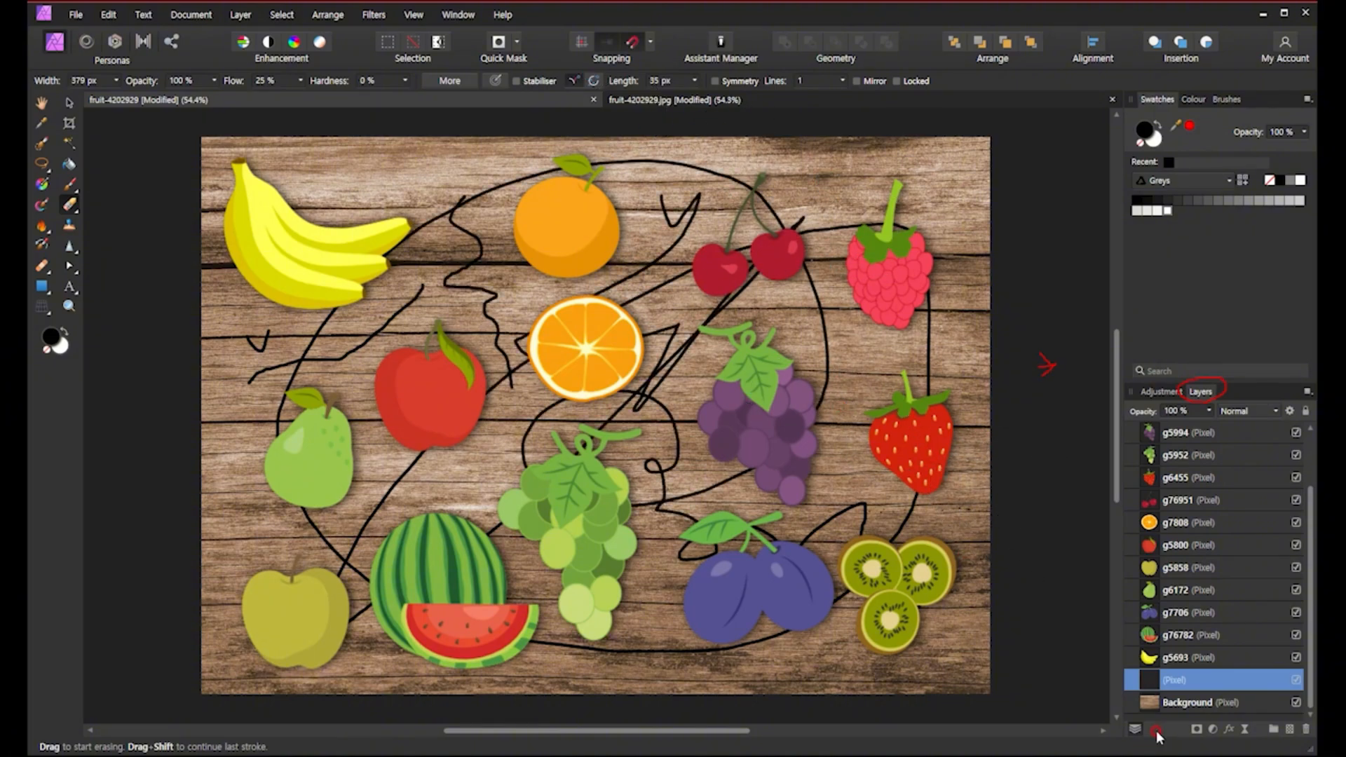
Delete the layer holding the drawn black lines.
key("Delete")
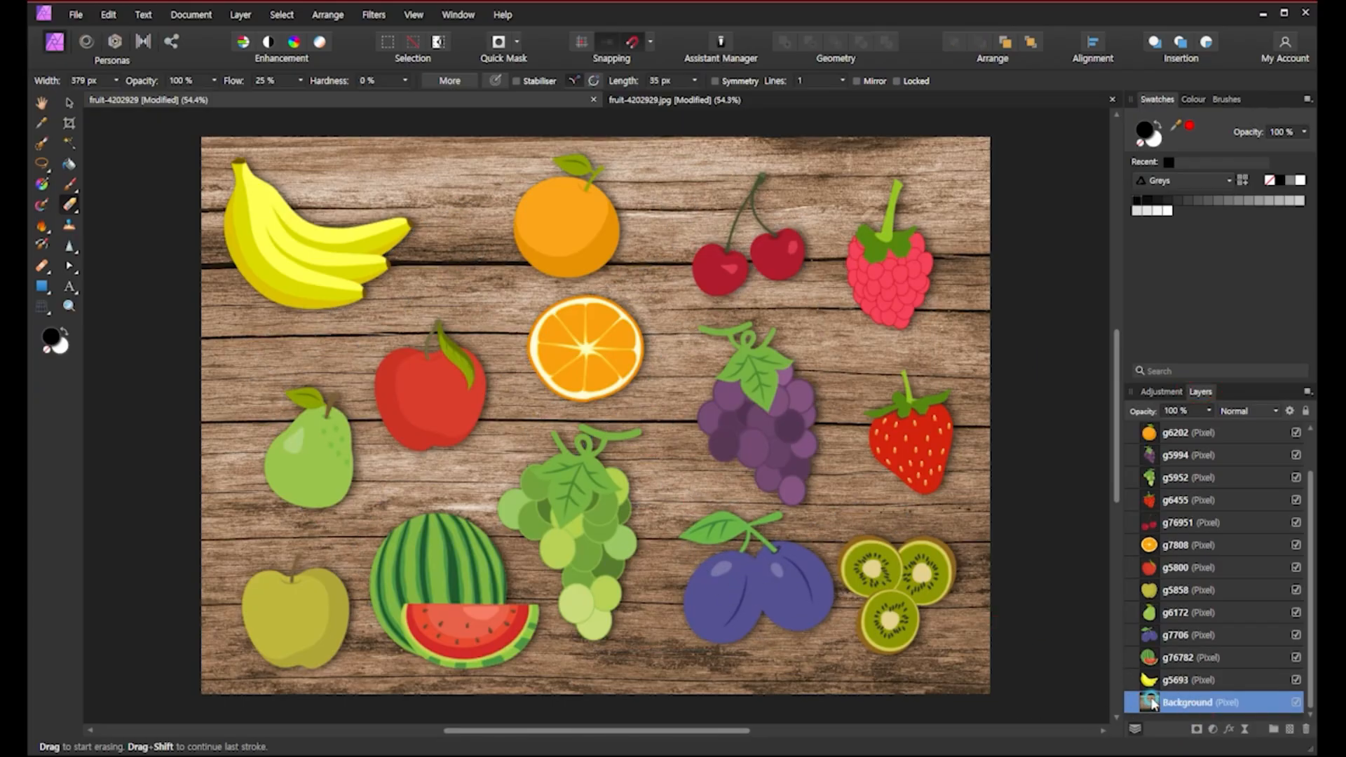
Paint black freehand lines and loops around the banana, orange and pear directly on the Background layer with the Paint Brush.
left_click(69, 184)
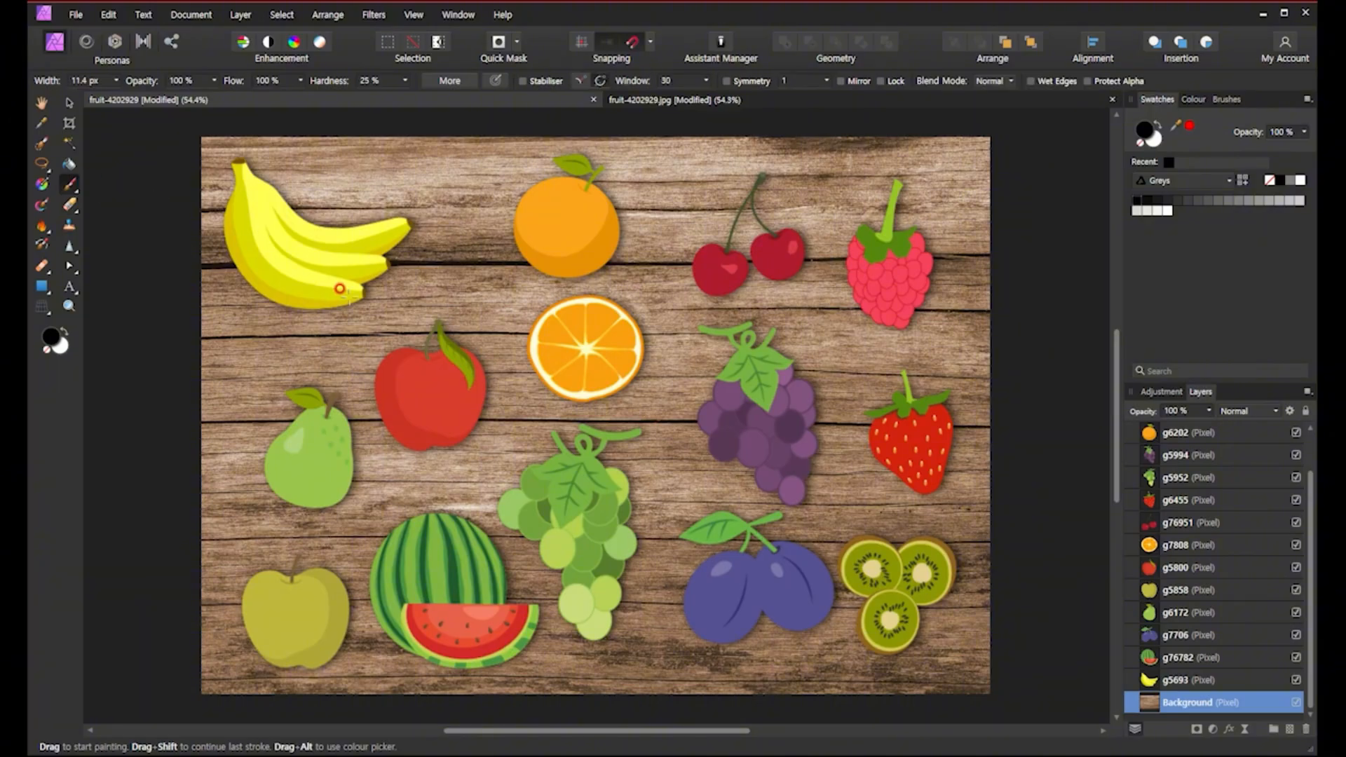
mouse_move(457, 293)
left_mouse_down()
mouse_move(489, 307)
mouse_move(550, 499)
mouse_move(637, 423)
mouse_move(806, 179)
mouse_move(717, 387)
mouse_move(773, 522)
left_mouse_up()
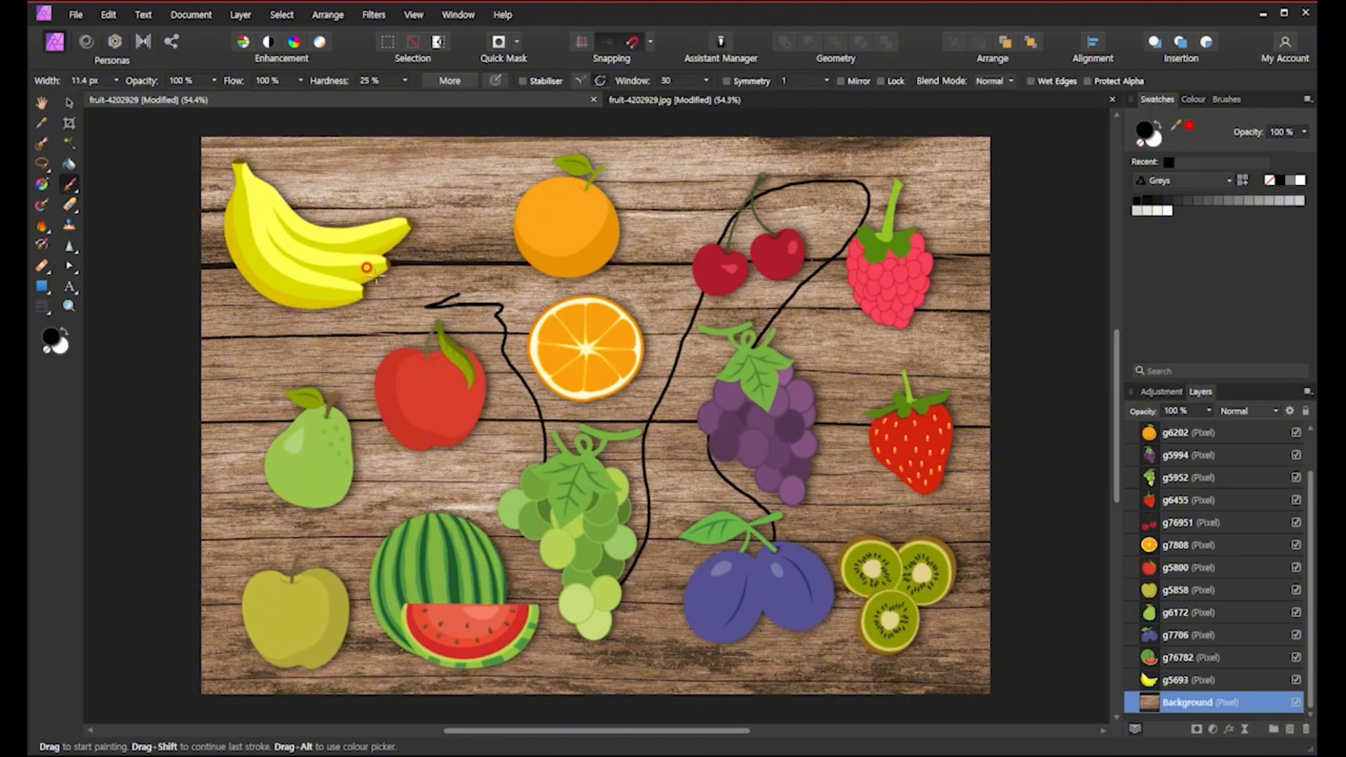
mouse_move(409, 264)
left_mouse_down()
mouse_move(329, 321)
mouse_move(373, 144)
mouse_move(401, 319)
left_mouse_up()
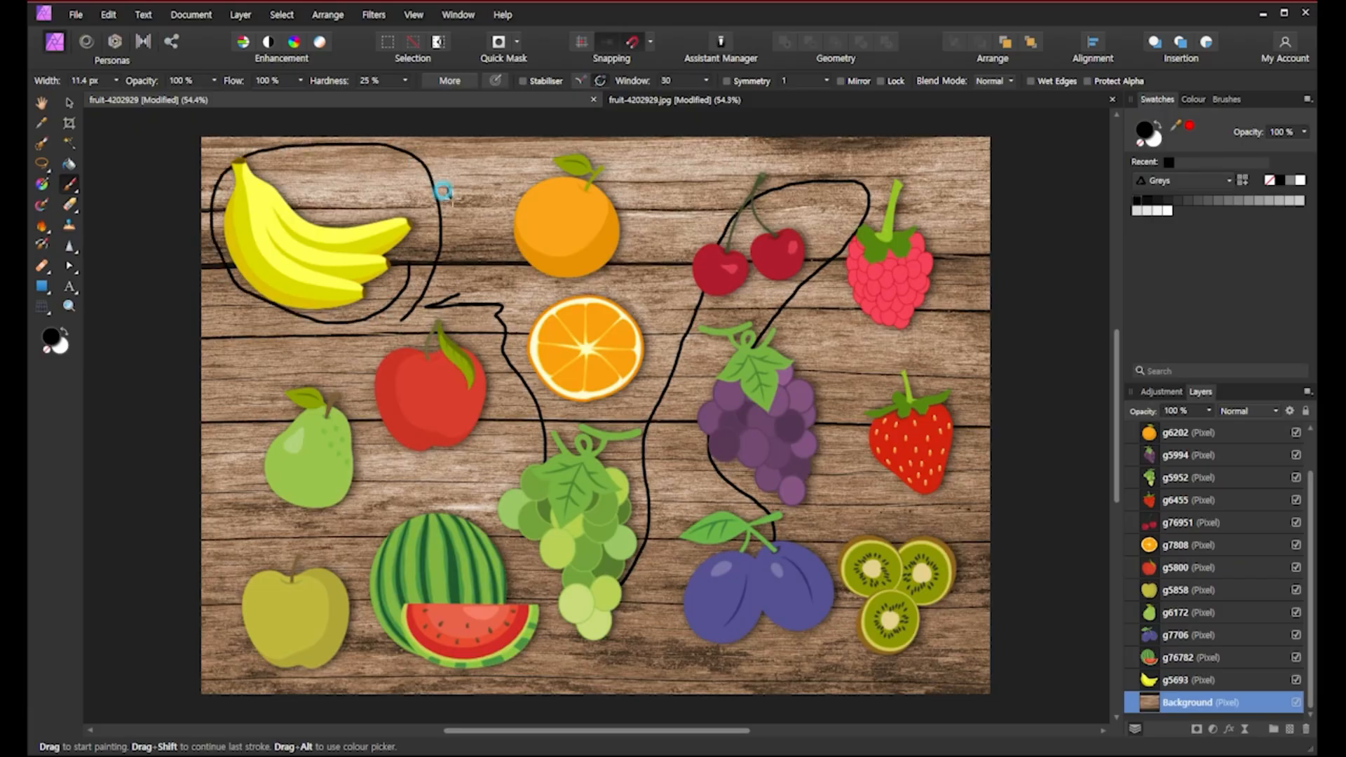
mouse_move(459, 171)
left_mouse_down()
mouse_move(490, 164)
mouse_move(533, 282)
mouse_move(644, 224)
mouse_move(539, 136)
mouse_move(485, 201)
left_mouse_up()
mouse_move(514, 303)
left_mouse_down()
mouse_move(499, 349)
mouse_move(670, 300)
mouse_move(561, 287)
left_mouse_up()
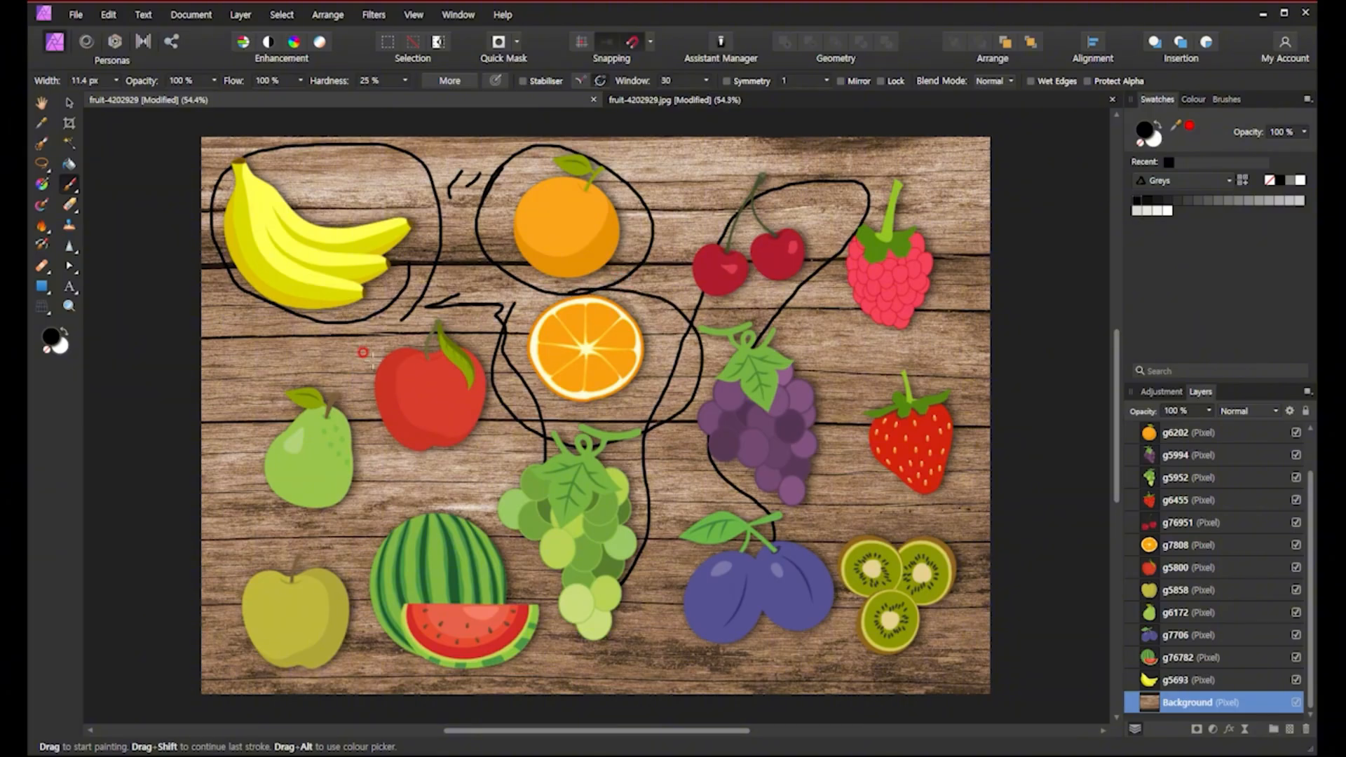
mouse_move(307, 330)
left_mouse_down()
mouse_move(242, 394)
mouse_move(377, 462)
mouse_move(298, 326)
left_mouse_up()
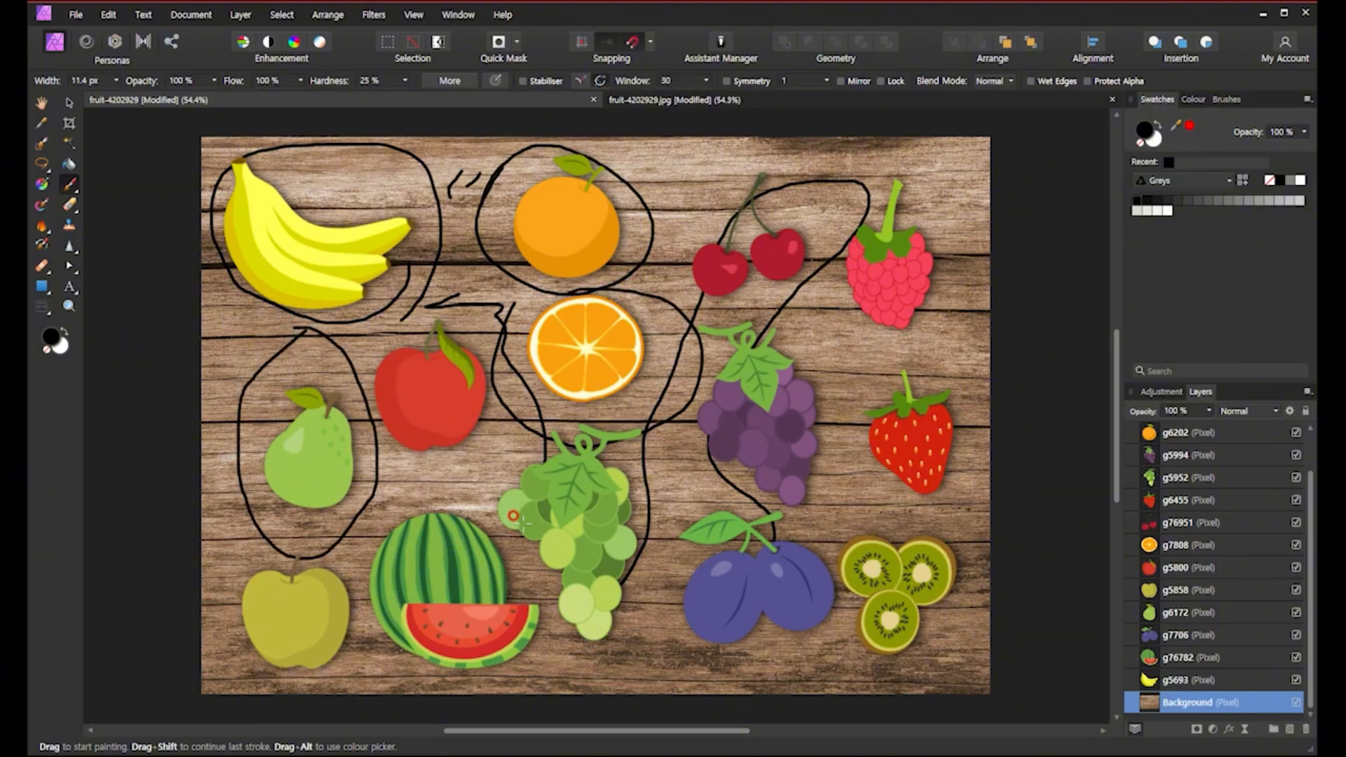
Erase an area around the pear on the Background layer with the Erase Brush, then undo the erasing.
left_click(67, 210)
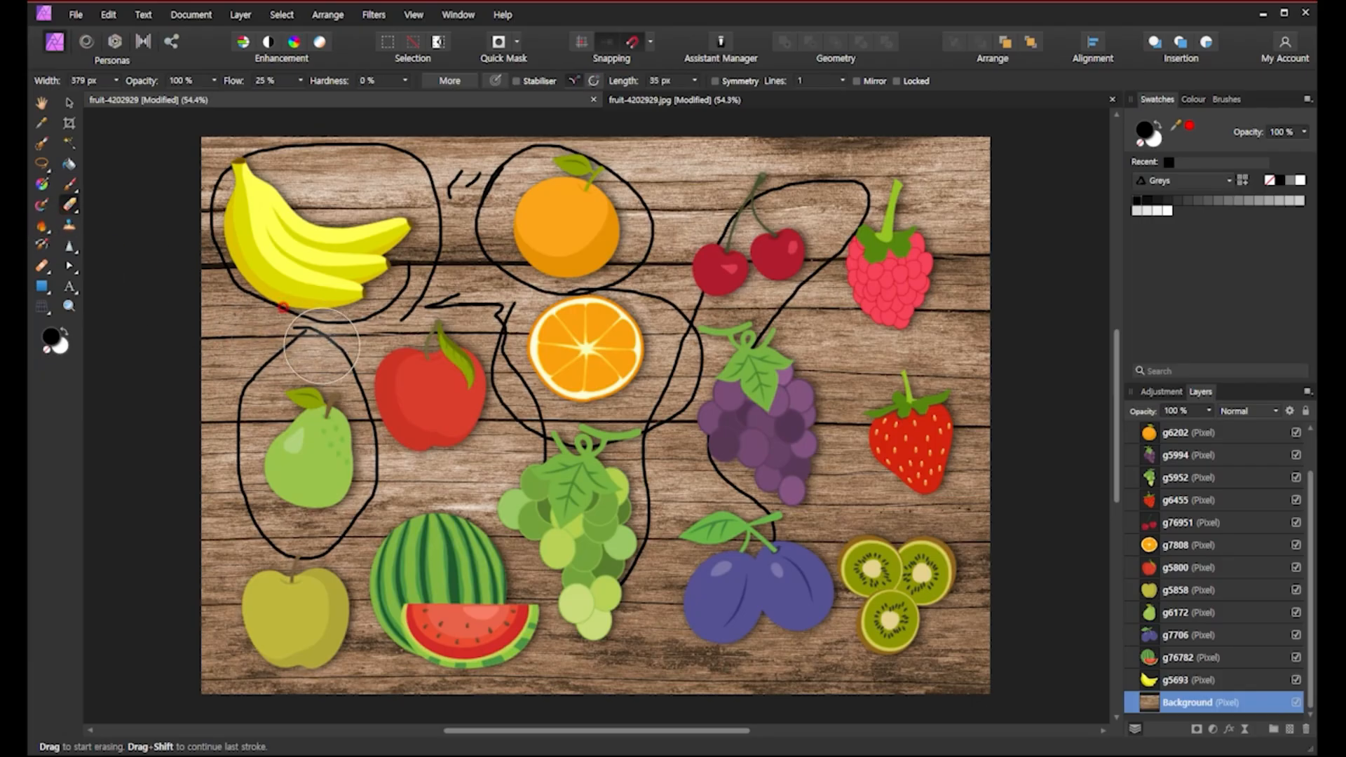
mouse_move(304, 341)
left_mouse_down()
mouse_move(260, 390)
mouse_move(293, 335)
mouse_move(256, 386)
mouse_move(242, 461)
mouse_move(298, 562)
mouse_move(372, 530)
mouse_move(318, 334)
mouse_move(369, 531)
mouse_move(246, 527)
mouse_move(253, 398)
mouse_move(276, 530)
mouse_move(388, 466)
mouse_move(319, 343)
mouse_move(352, 367)
mouse_move(317, 521)
mouse_move(283, 424)
mouse_move(293, 495)
mouse_move(325, 499)
mouse_move(345, 456)
left_mouse_up()
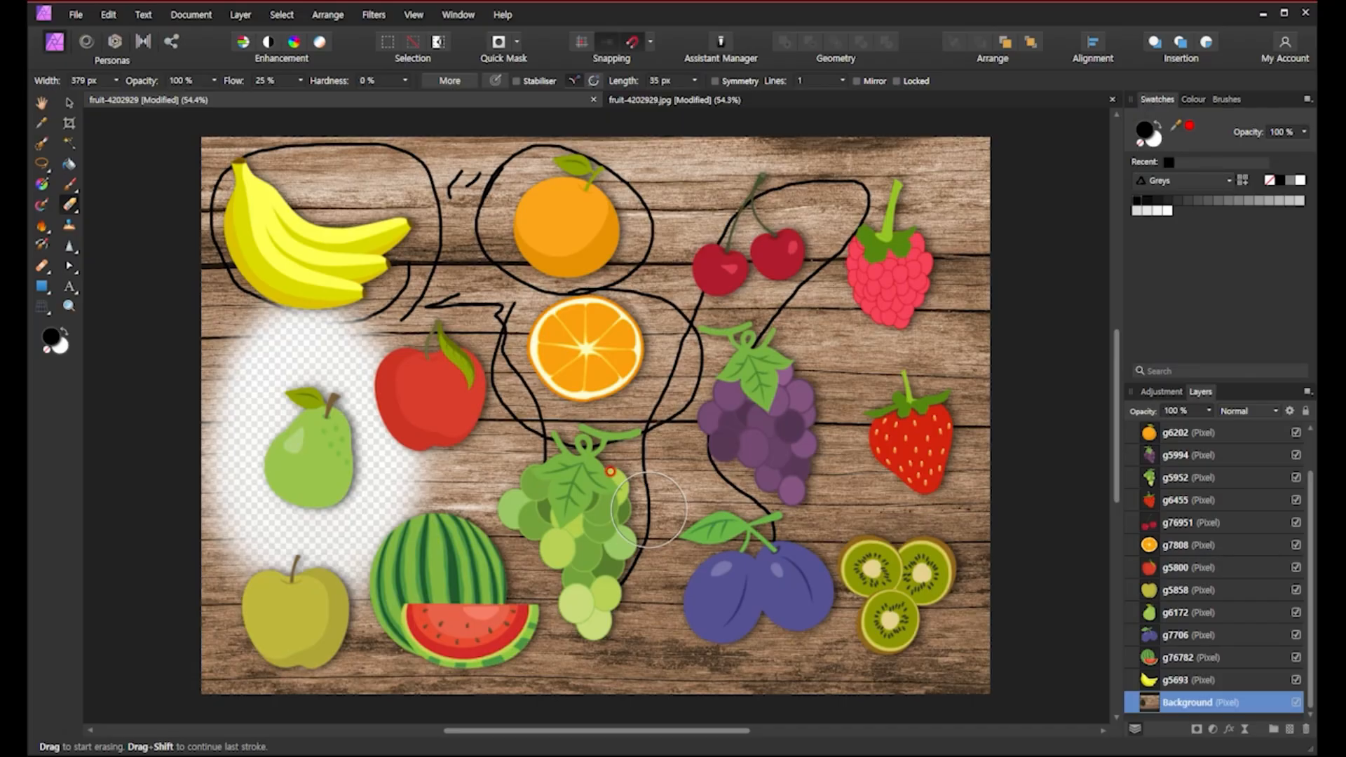
key("ctrl+z")
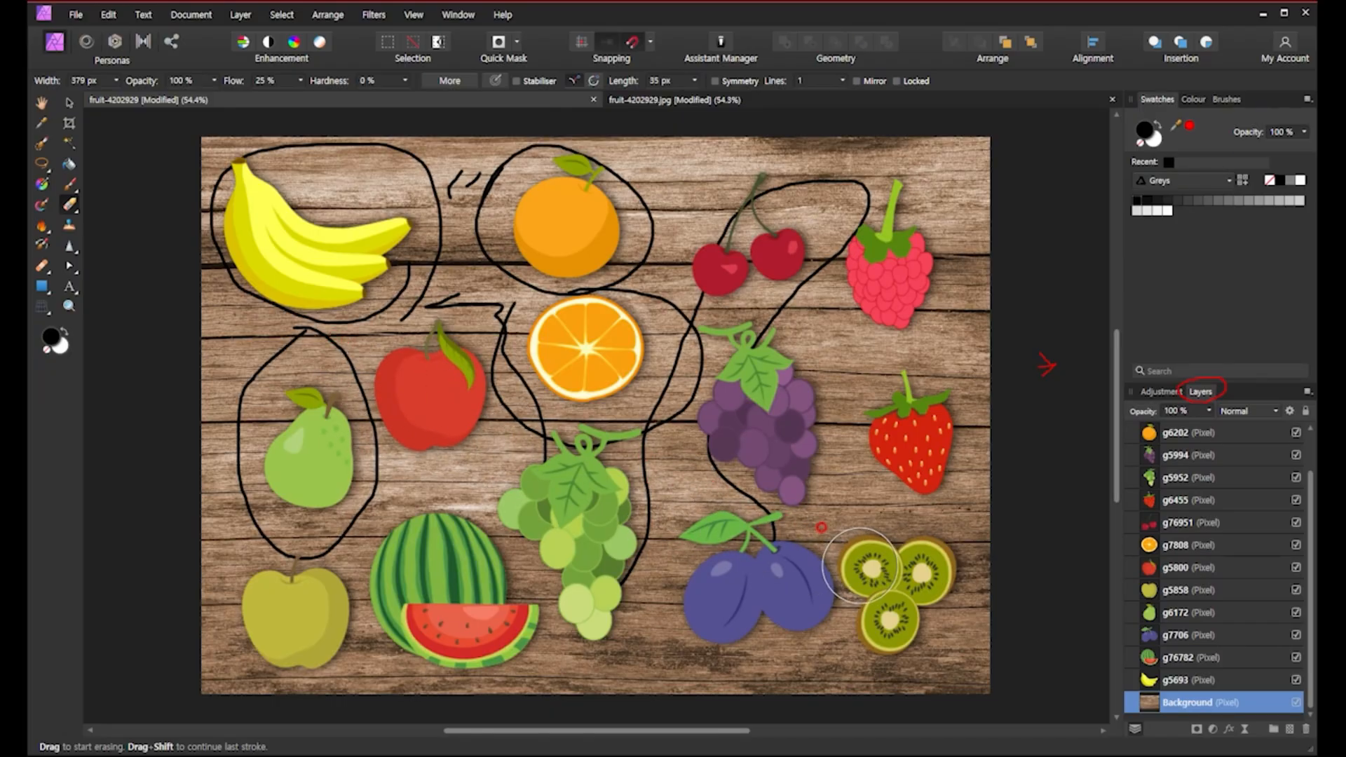
Undo all the black strokes painted on the Background layer, switch to the Move tool and deselect.
key("ctrl+z")
key("ctrl+z")
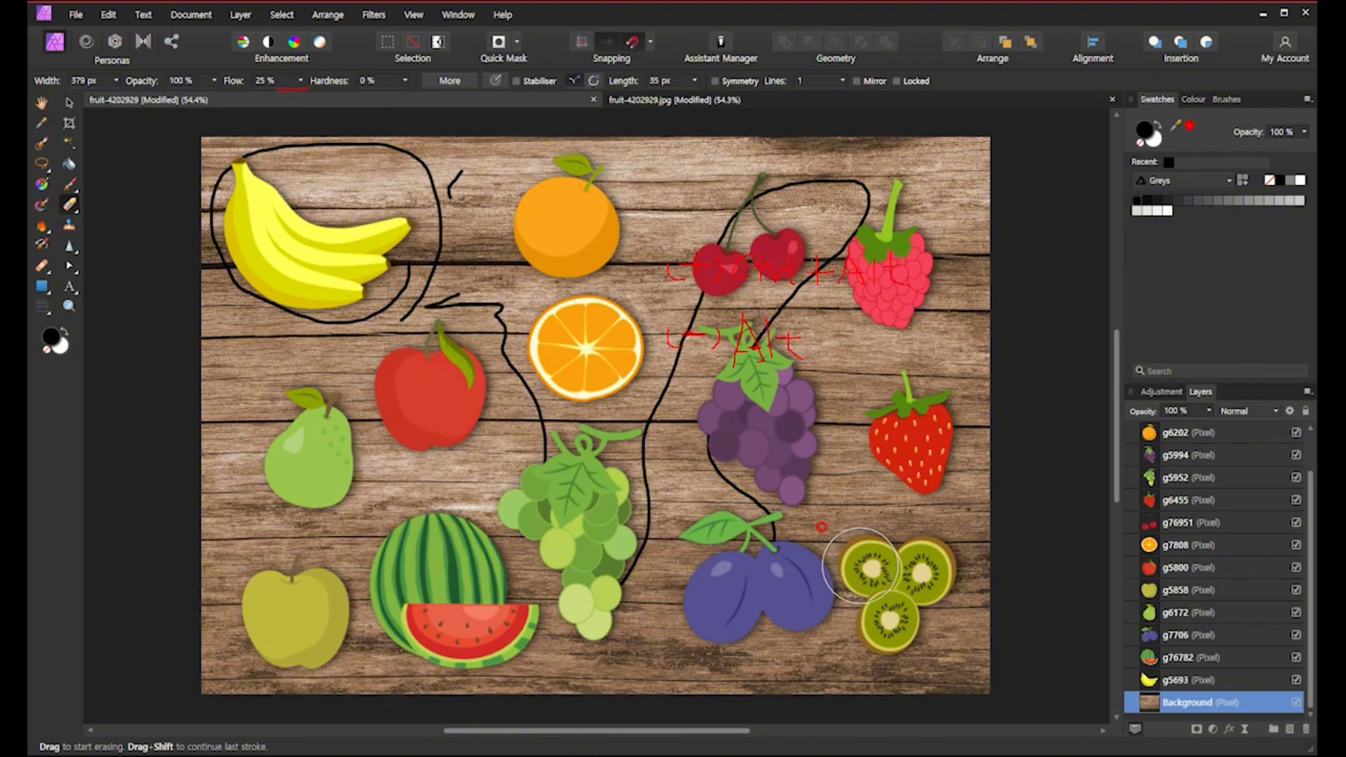
key("Escape")
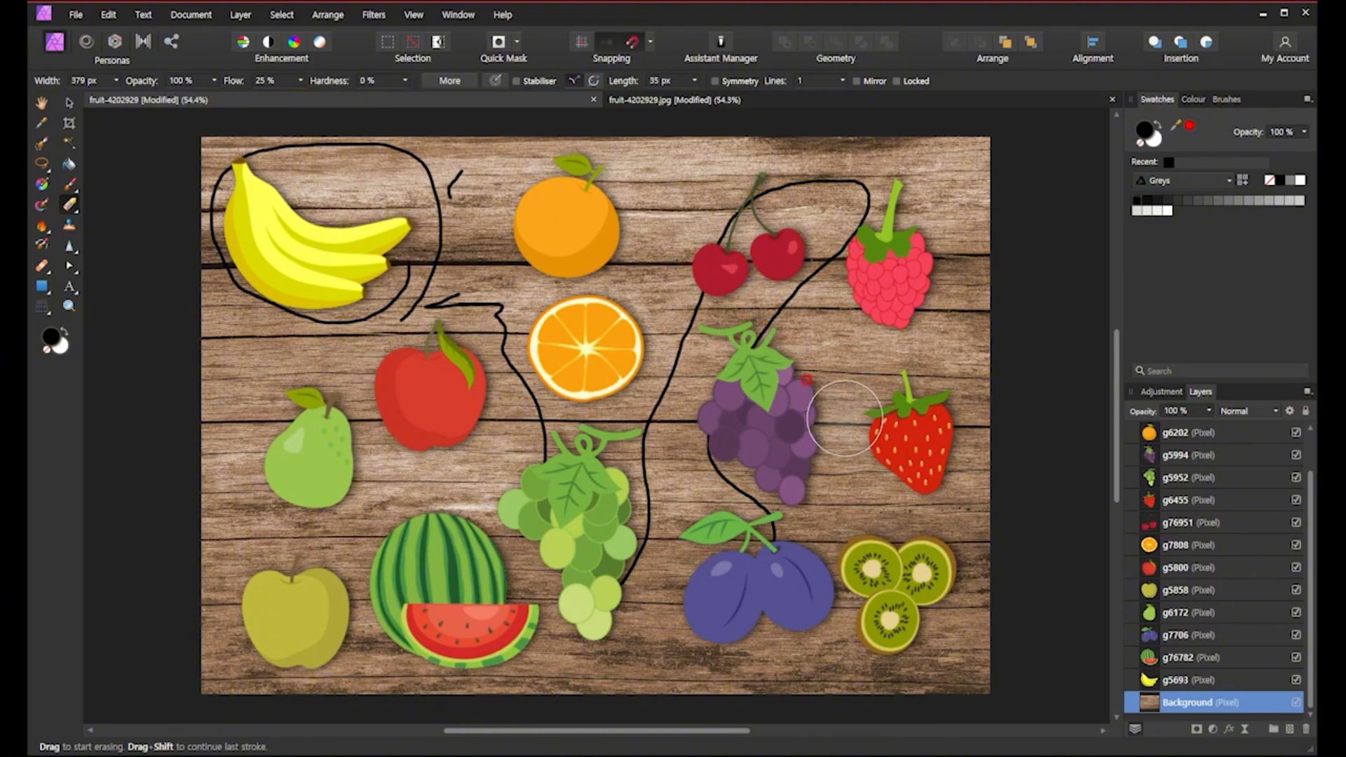
left_click(68, 103)
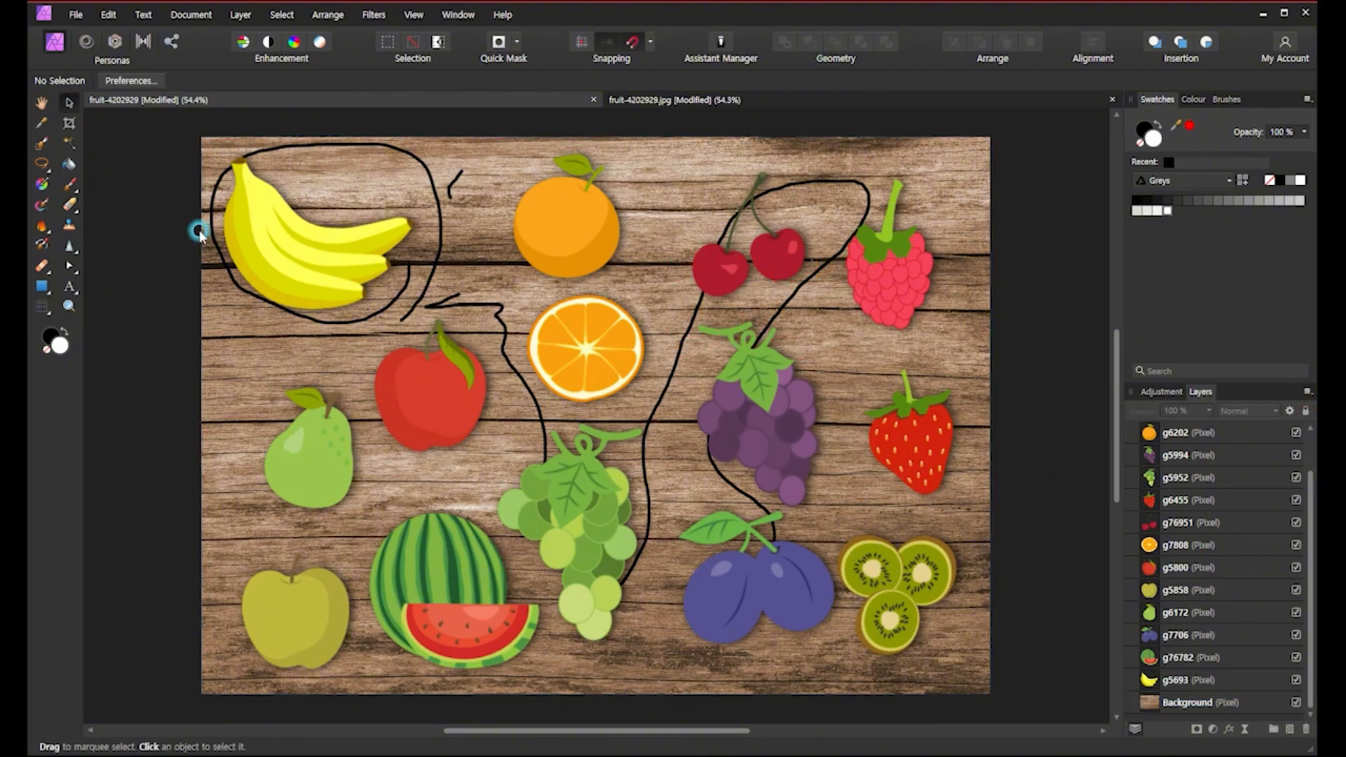
key("ctrl+z")
key("ctrl+z")
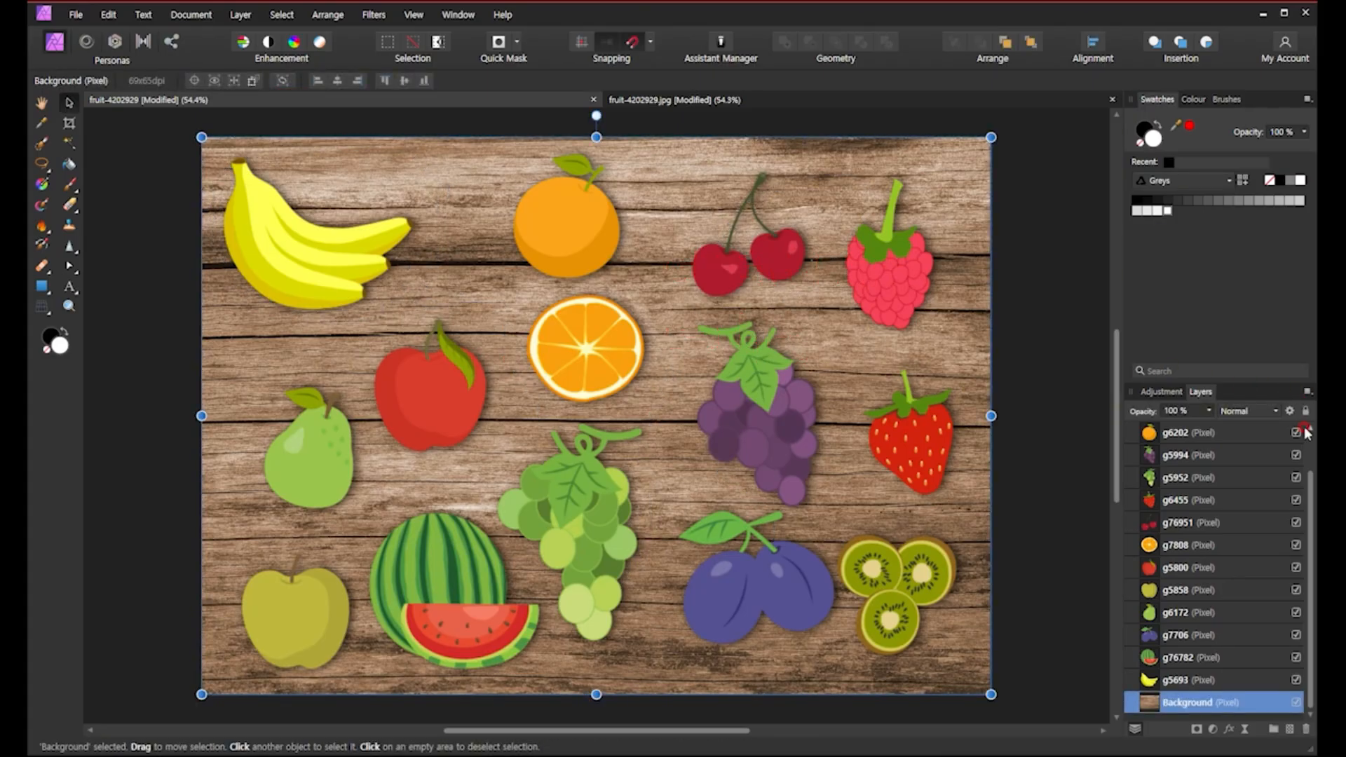
left_click(1063, 475)
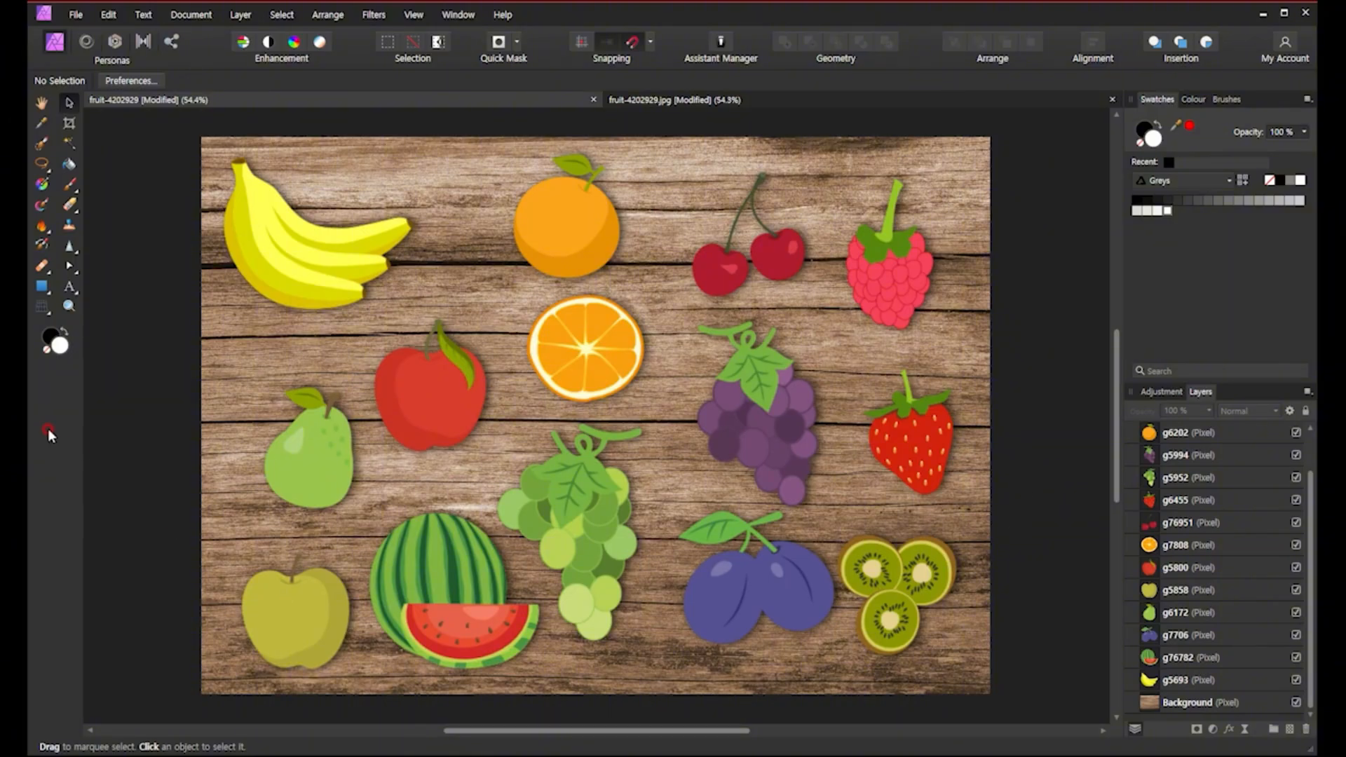
Select the Background and the lower fruit layers one by one to check which fruit each holds, then deselect.
left_click(1176, 702)
left_click(1175, 680)
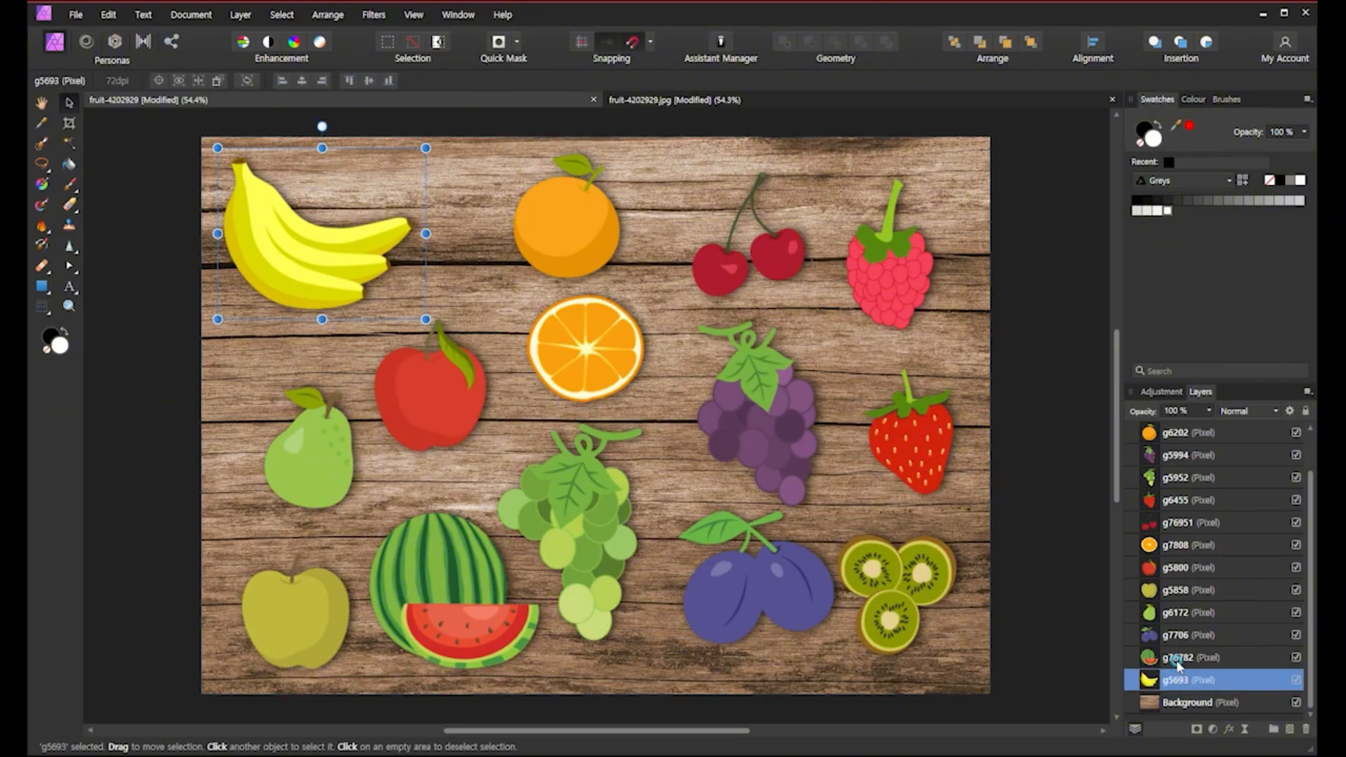
left_click(1177, 658)
left_click(1179, 635)
left_click(1178, 613)
left_click(1176, 591)
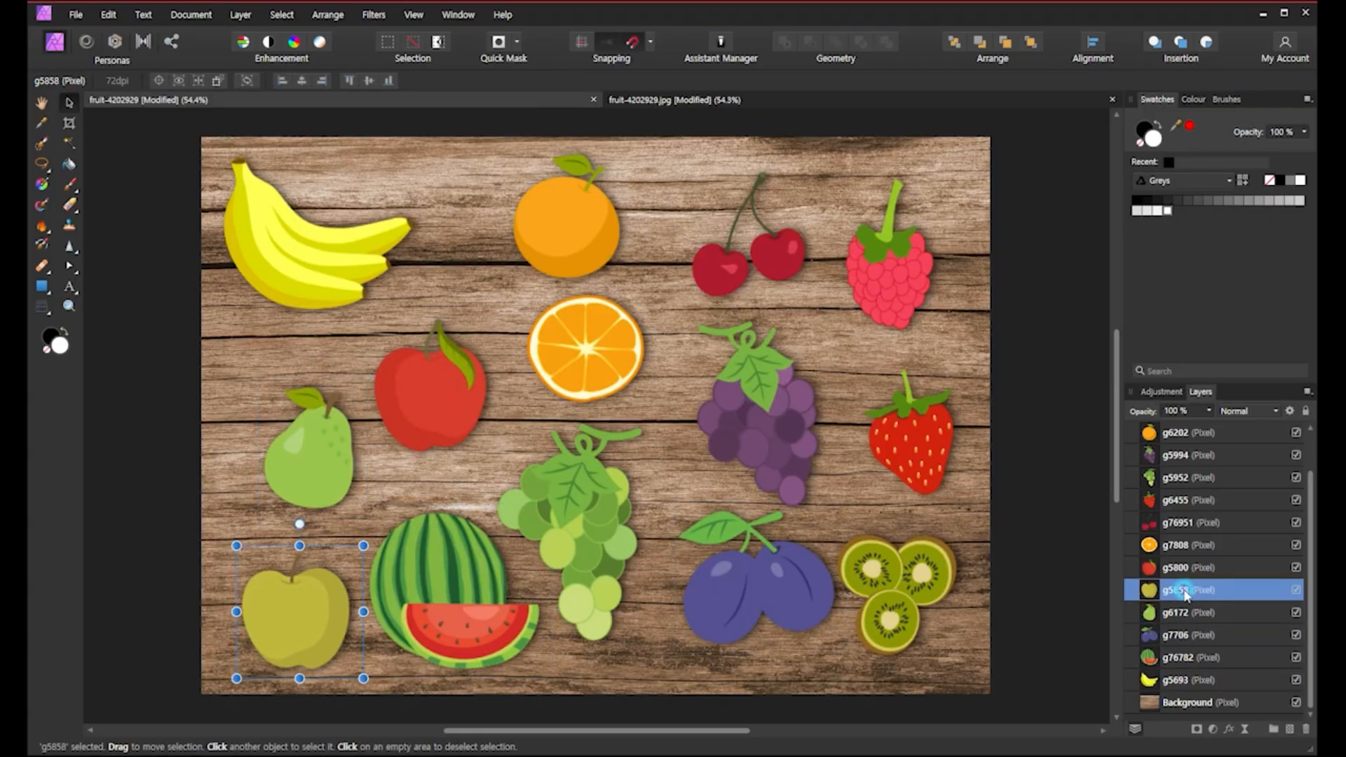
left_click(1025, 552)
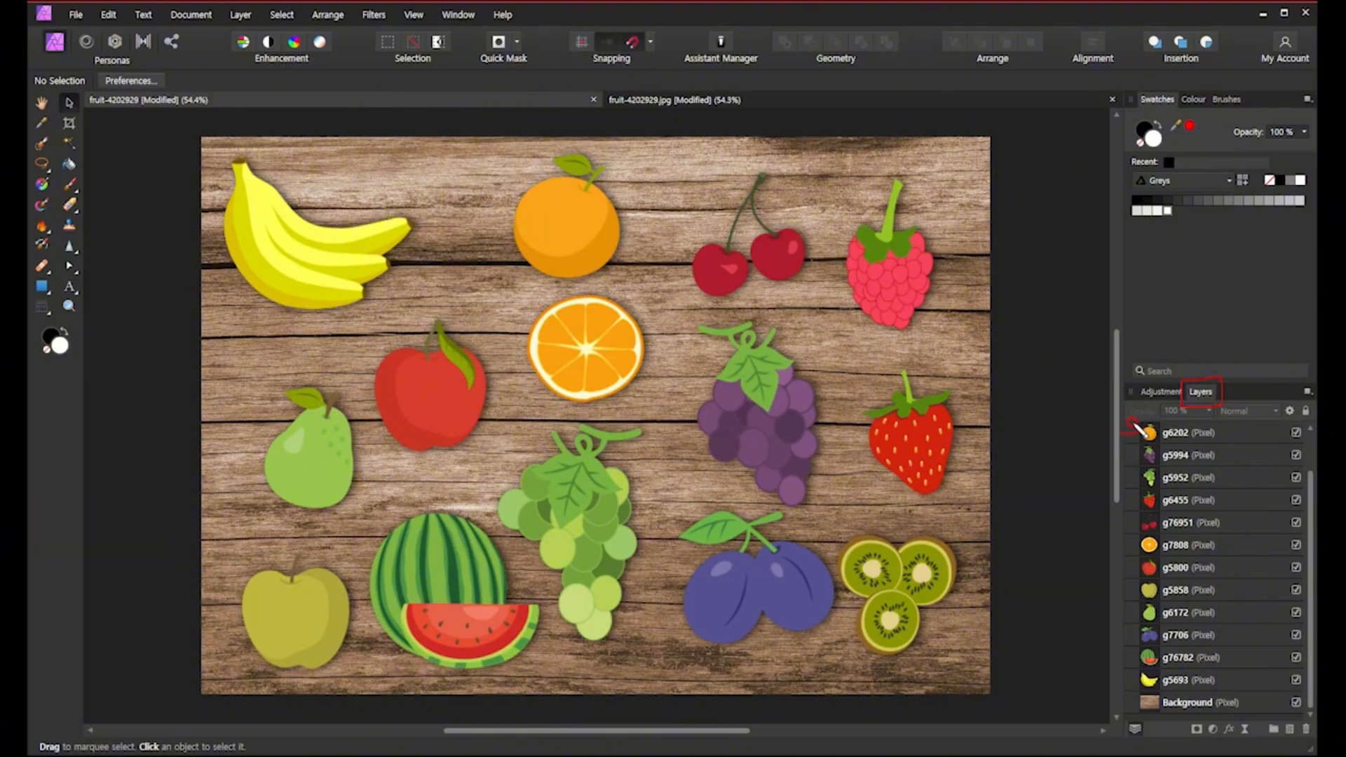
left_click_drag(1127, 445, 1134, 480)
key("Delete")
Create a new 1280 x 720 px document using the WXGA 720p web preset.
left_click(75, 14)
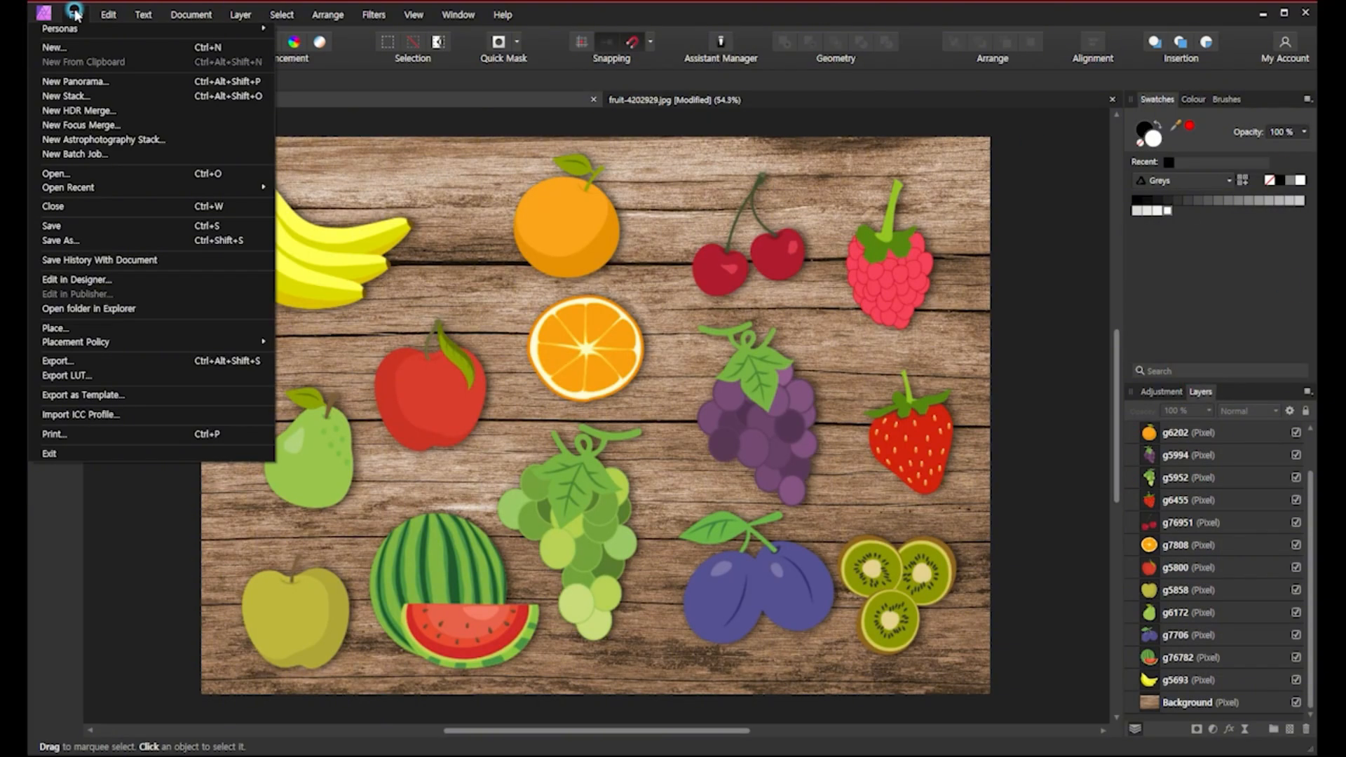
left_click(92, 49)
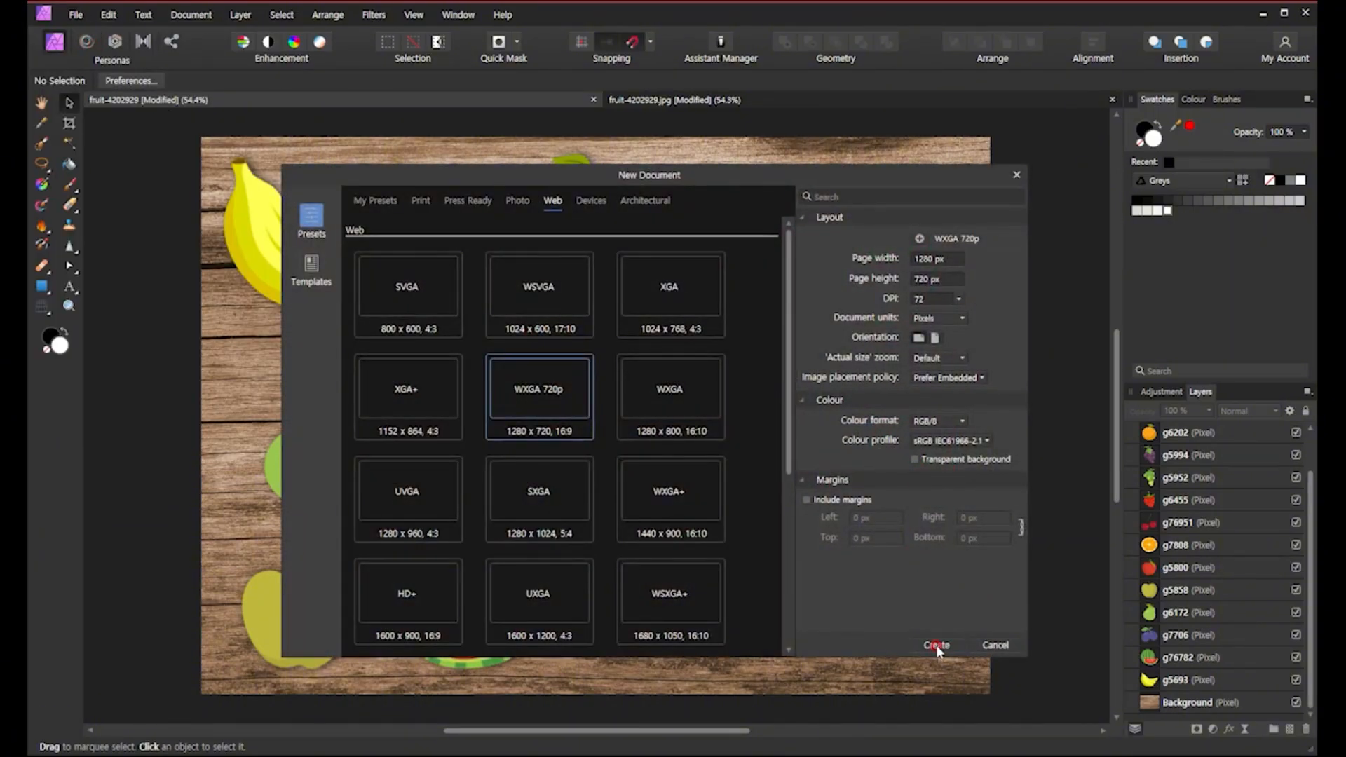
left_click(936, 645)
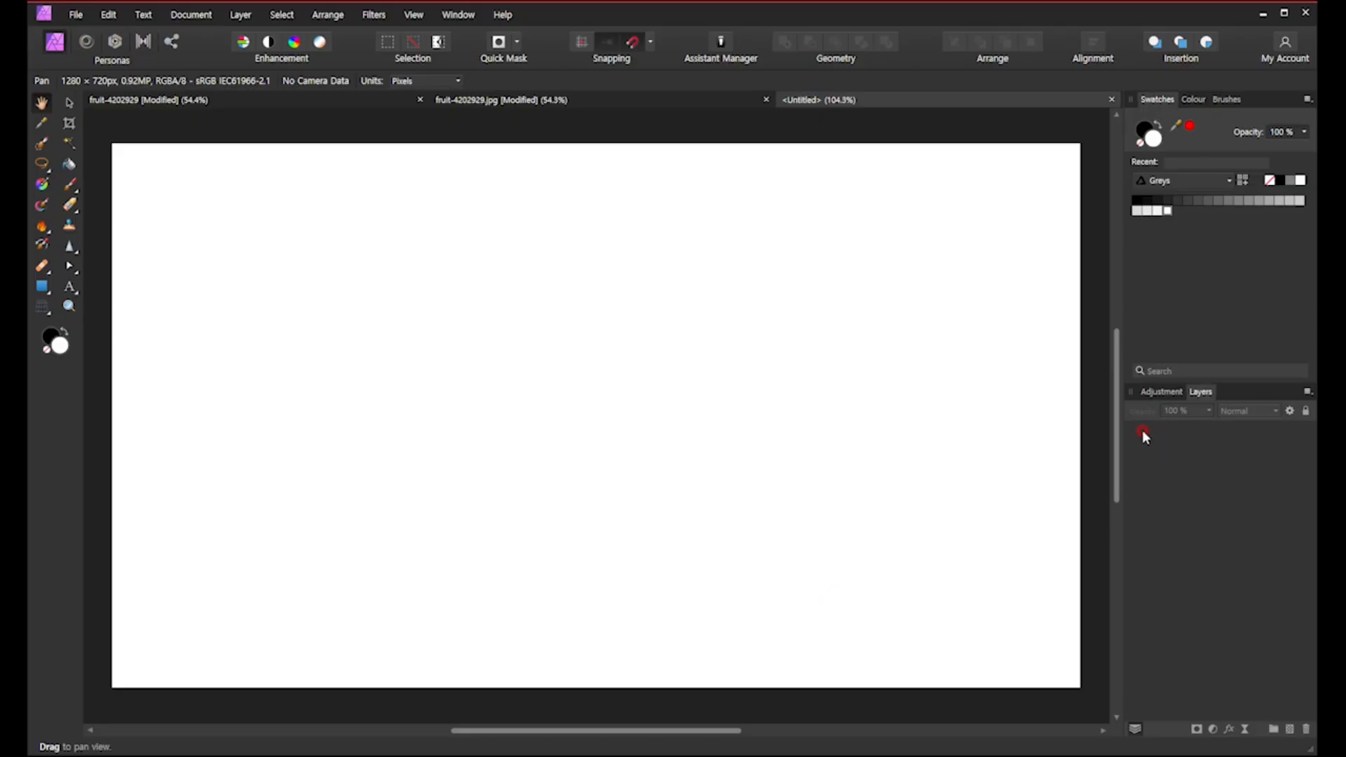
Paint black freehand shapes — loops, two circles, a triangle and a rectangle — across the blank canvas with the Paint Brush.
left_click(68, 184)
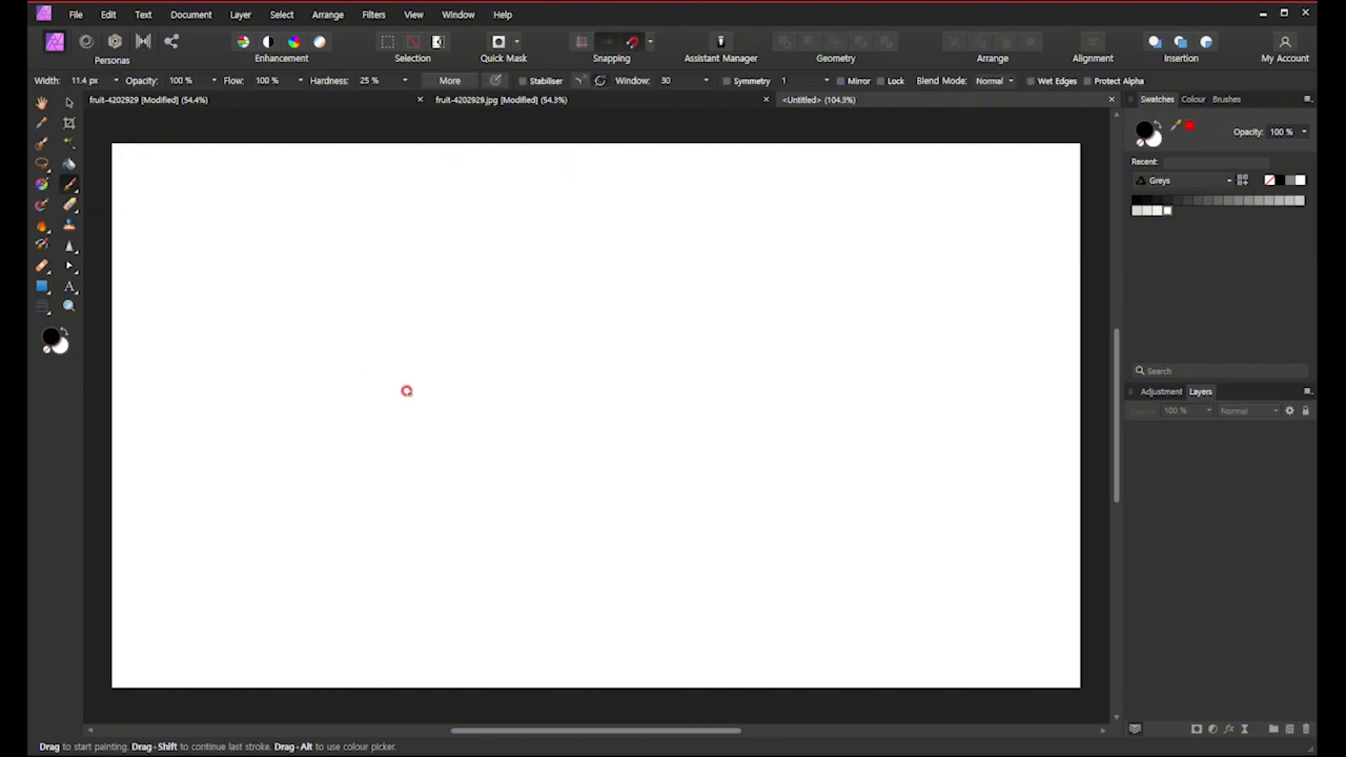
mouse_move(446, 401)
left_mouse_down()
mouse_move(465, 351)
mouse_move(524, 381)
mouse_move(571, 463)
left_mouse_up()
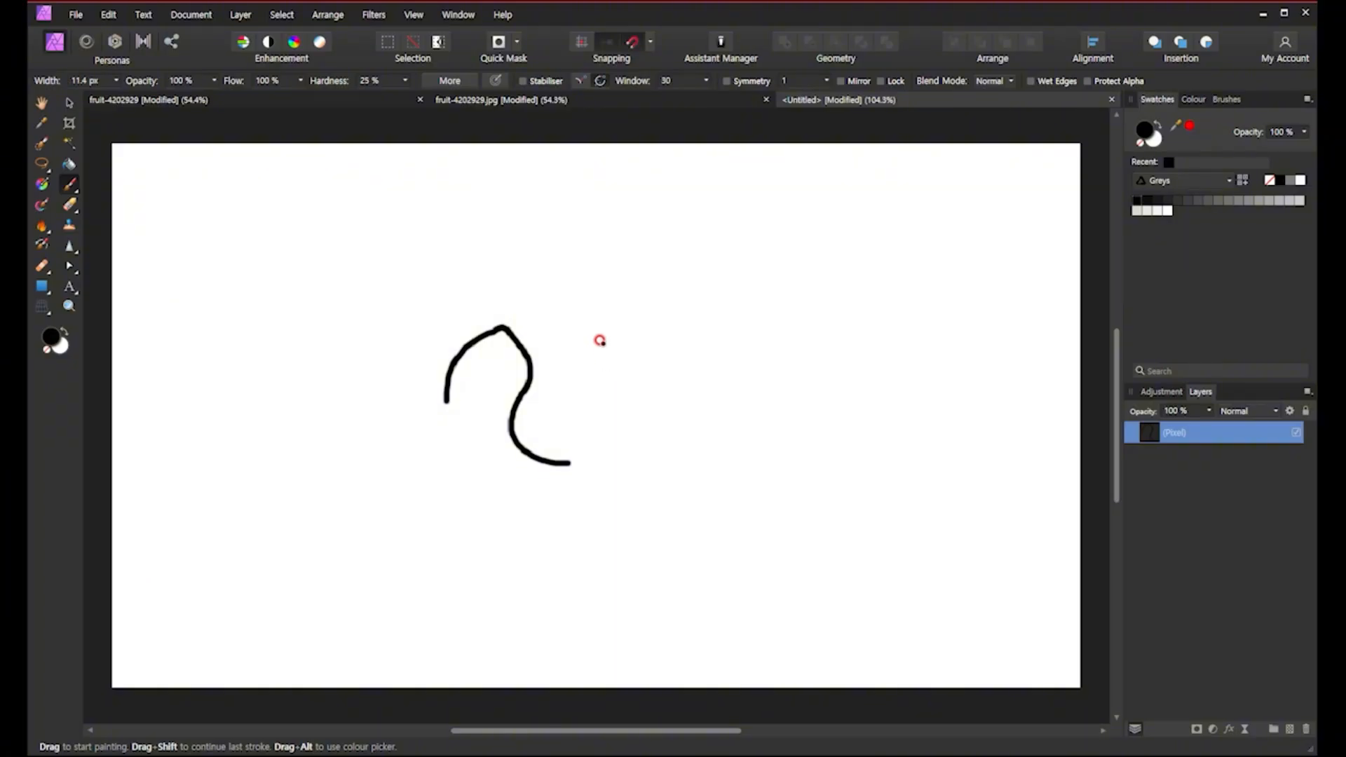
mouse_move(603, 342)
left_mouse_down()
mouse_move(648, 461)
mouse_move(597, 521)
mouse_move(440, 524)
mouse_move(401, 496)
left_mouse_up()
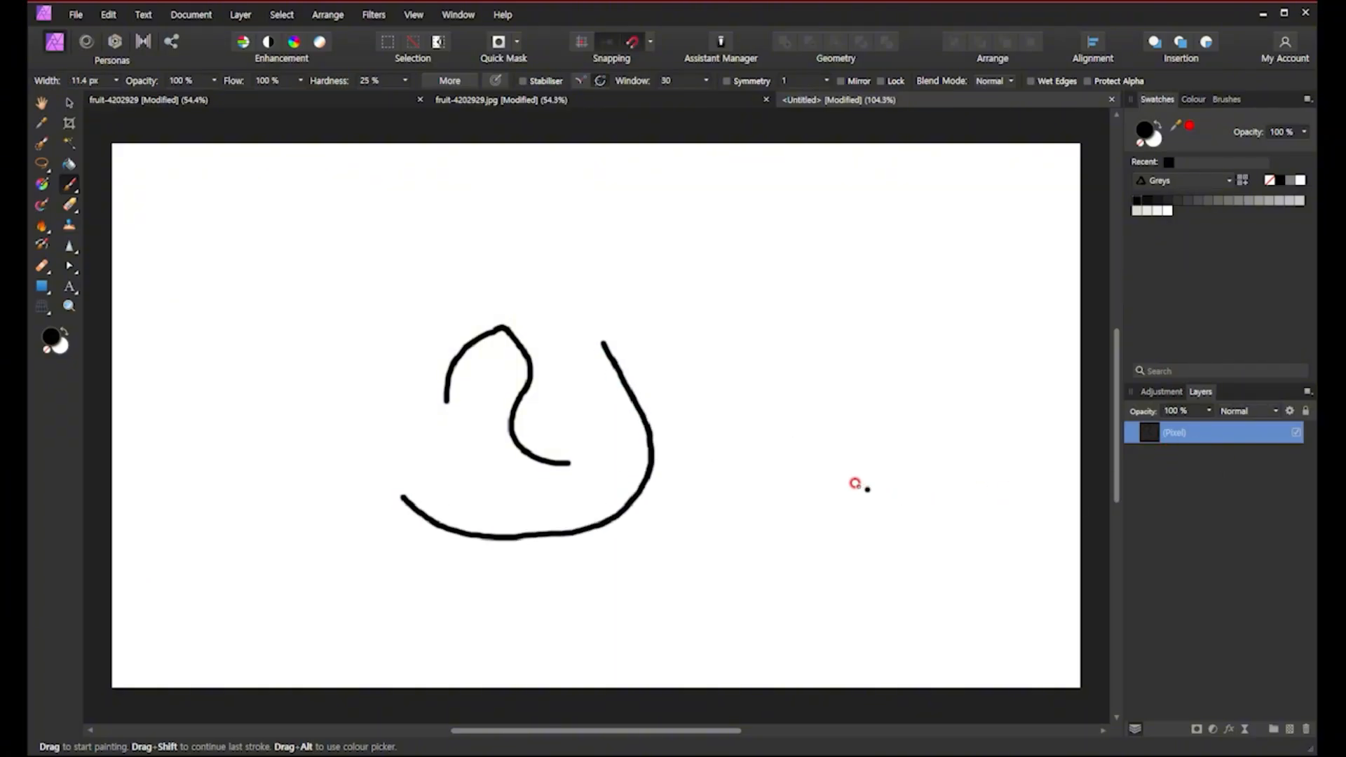
mouse_move(646, 258)
left_mouse_down()
mouse_move(844, 379)
mouse_move(666, 541)
mouse_move(579, 529)
mouse_move(484, 393)
mouse_move(697, 252)
mouse_move(725, 269)
left_mouse_up()
mouse_move(339, 238)
left_mouse_down()
mouse_move(408, 460)
mouse_move(346, 222)
mouse_move(321, 242)
left_mouse_up()
mouse_move(917, 235)
left_mouse_down()
mouse_move(620, 447)
mouse_move(980, 475)
mouse_move(916, 241)
left_mouse_up()
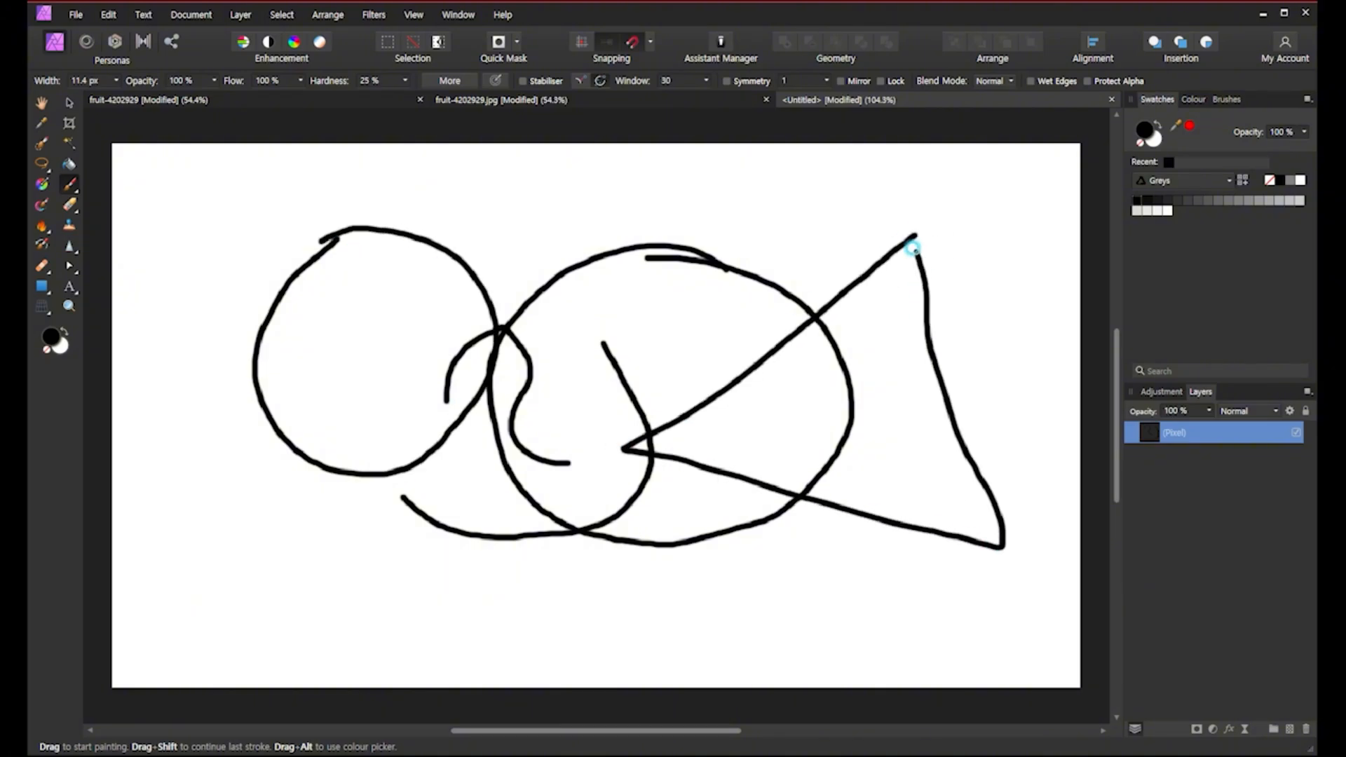
mouse_move(211, 231)
left_mouse_down()
mouse_move(414, 324)
mouse_move(334, 189)
mouse_move(204, 209)
mouse_move(202, 265)
left_mouse_up()
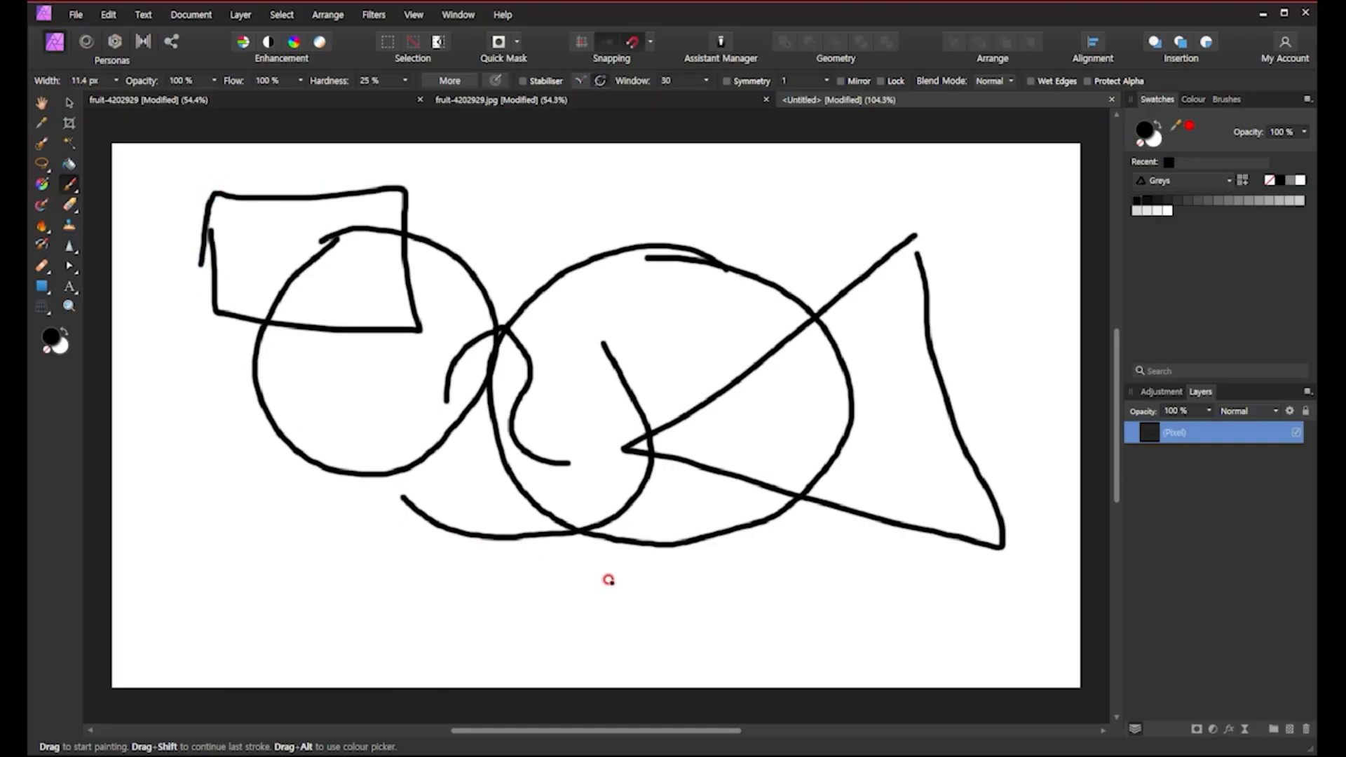
left_click_drag(913, 235, 927, 282)
Switch the swatches to the Colours palette, pick green, and paint a green circle, triangle and rectangle over the black shapes.
left_click(1187, 178)
left_click(1161, 217)
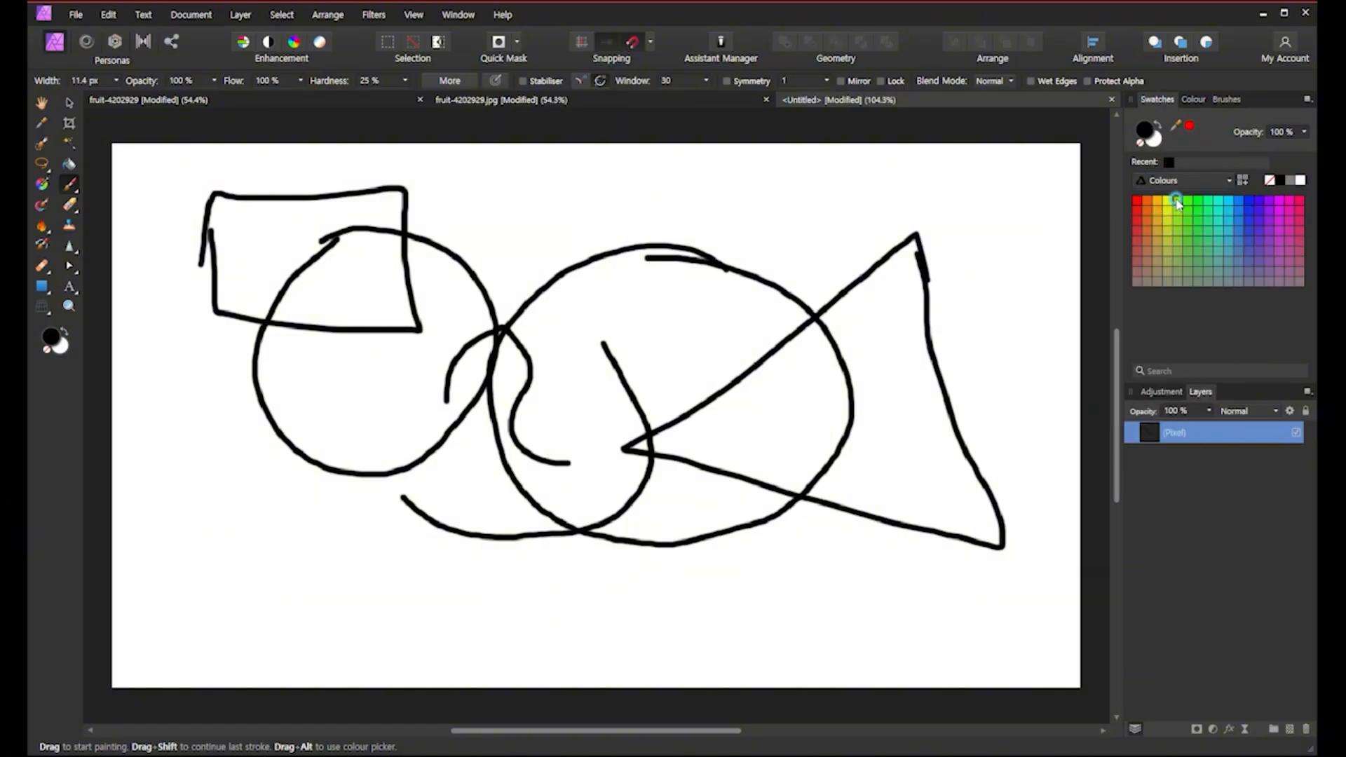
left_click(1178, 202)
mouse_move(743, 217)
left_mouse_down()
mouse_move(722, 385)
mouse_move(962, 347)
left_mouse_up()
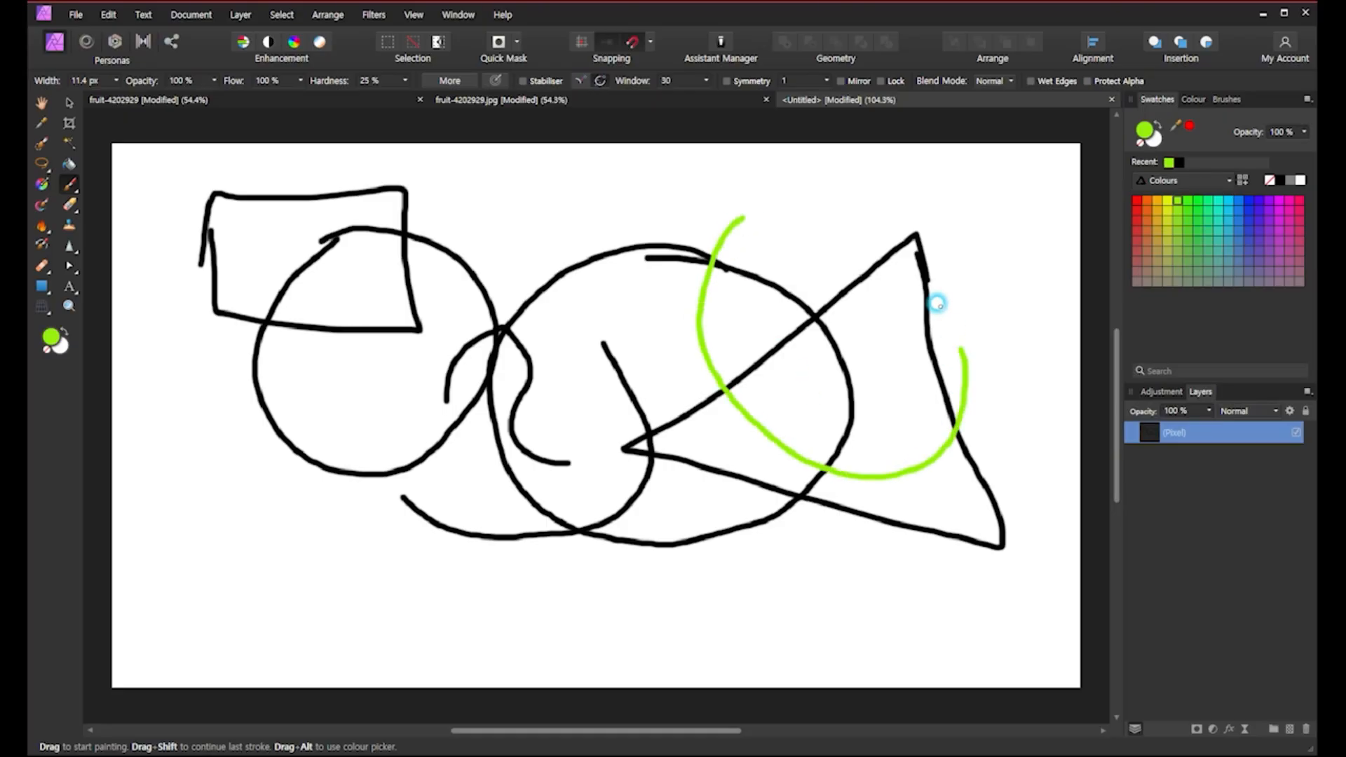
left_click_drag(938, 303, 708, 204)
mouse_move(375, 383)
left_mouse_down()
mouse_move(267, 560)
mouse_move(315, 584)
mouse_move(403, 379)
left_mouse_up()
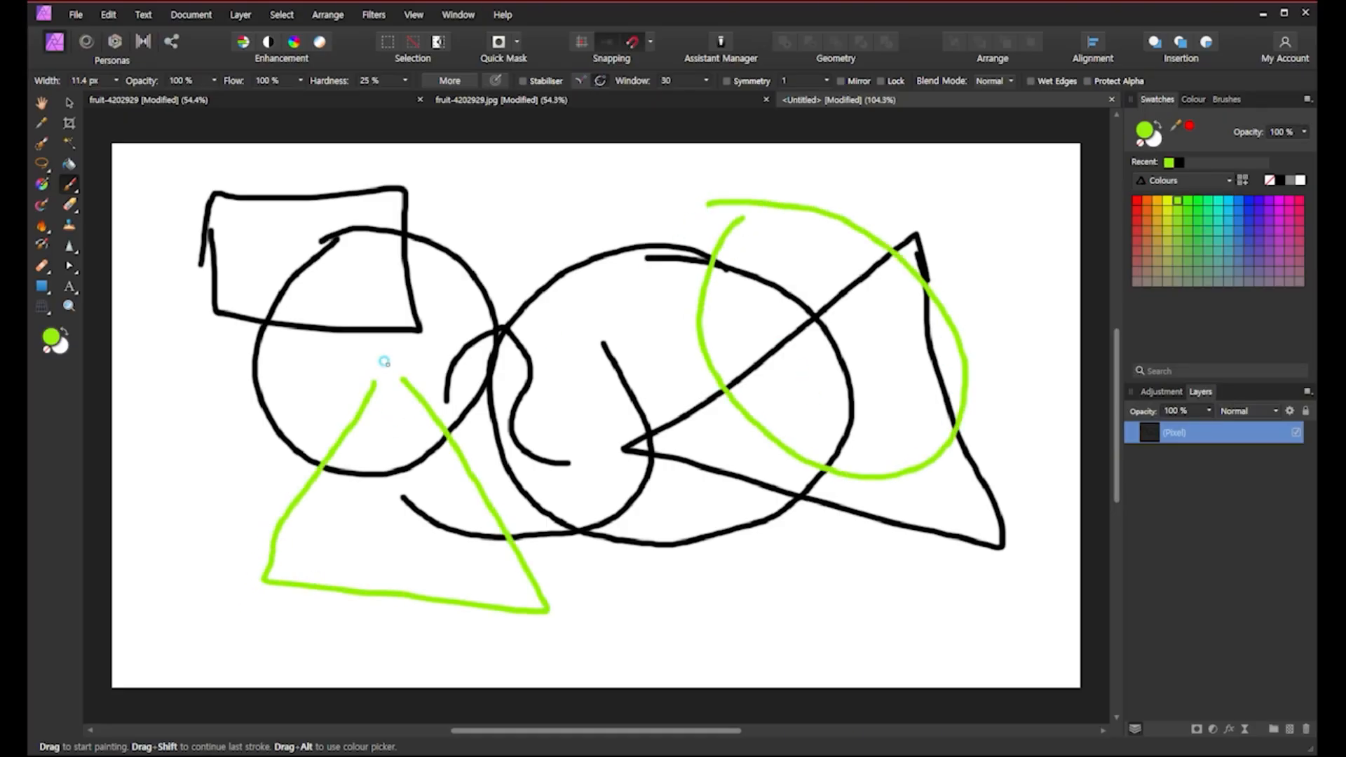
mouse_move(529, 204)
left_mouse_down()
mouse_move(499, 410)
mouse_move(751, 166)
mouse_move(488, 202)
mouse_move(519, 237)
left_mouse_up()
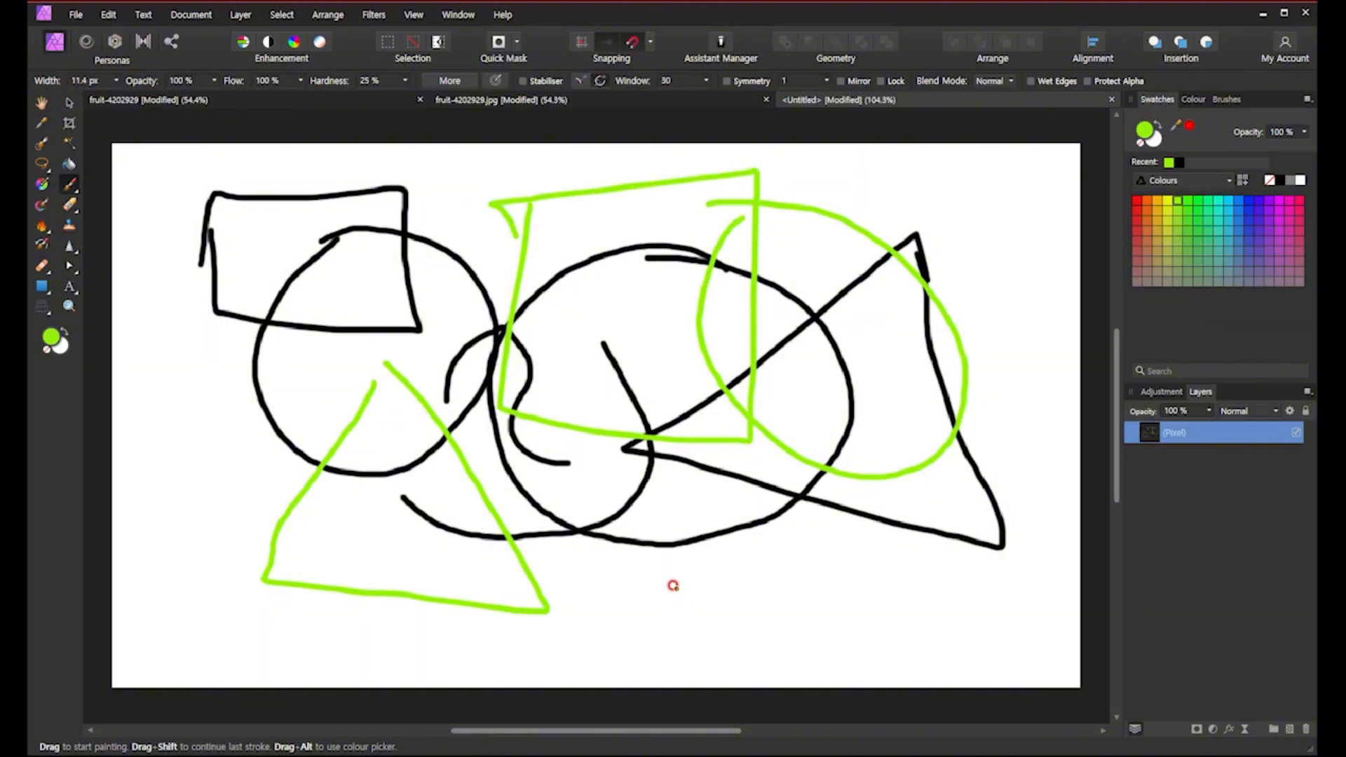
Pick orange and paint an orange circle in the lower middle of the canvas.
left_click(1147, 201)
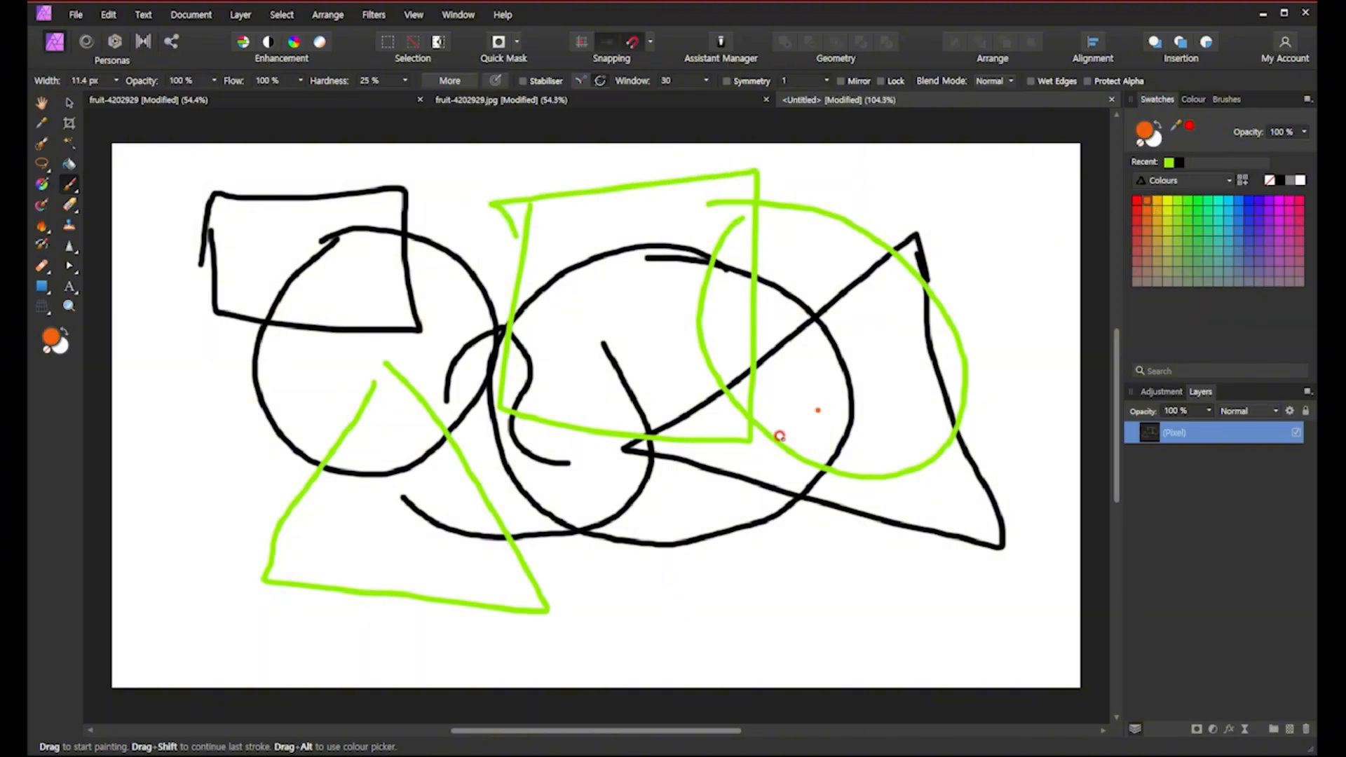
mouse_move(797, 616)
left_mouse_down()
mouse_move(730, 370)
mouse_move(772, 645)
mouse_move(728, 631)
left_mouse_up()
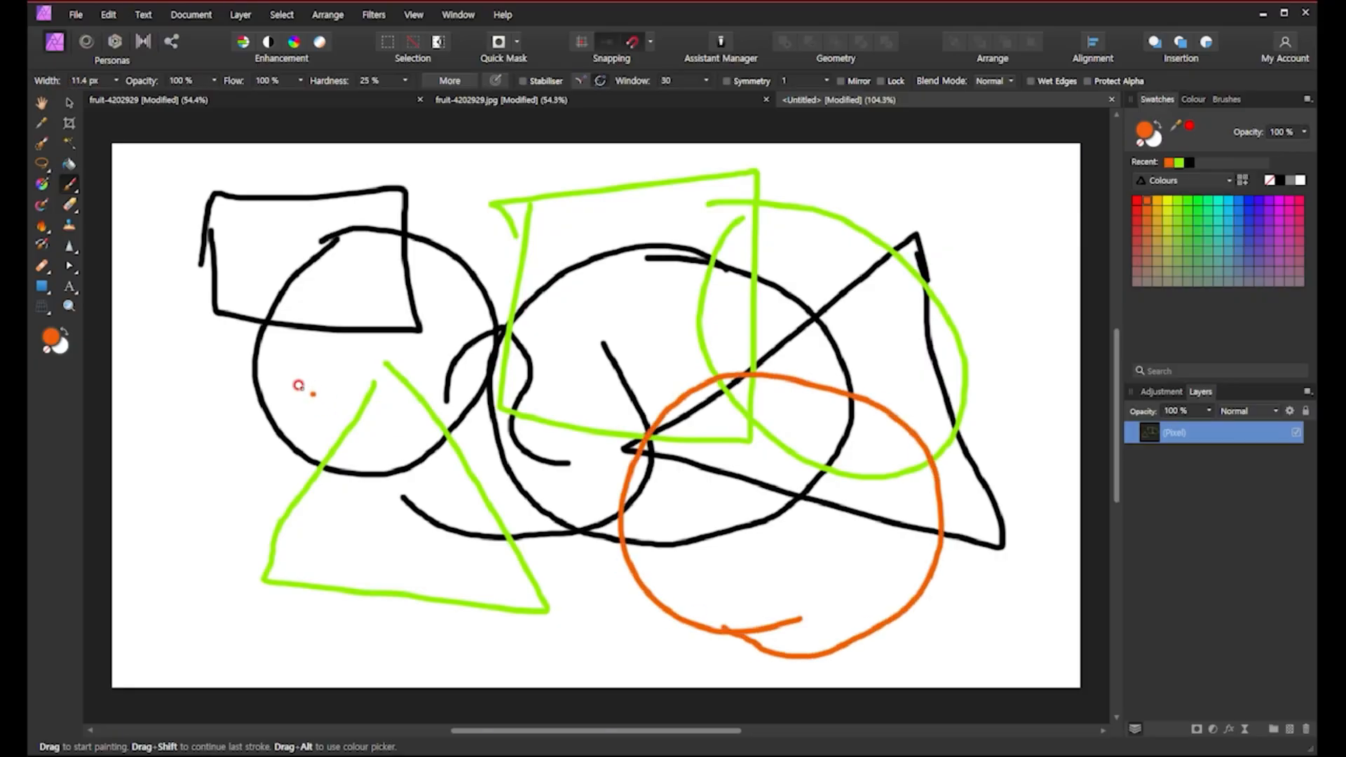
Paint an orange rectangle and an orange triangle over the shapes in the upper left of the canvas.
mouse_move(221, 284)
left_mouse_down()
mouse_move(176, 443)
mouse_move(200, 460)
mouse_move(381, 493)
mouse_move(384, 287)
mouse_move(225, 275)
left_mouse_up()
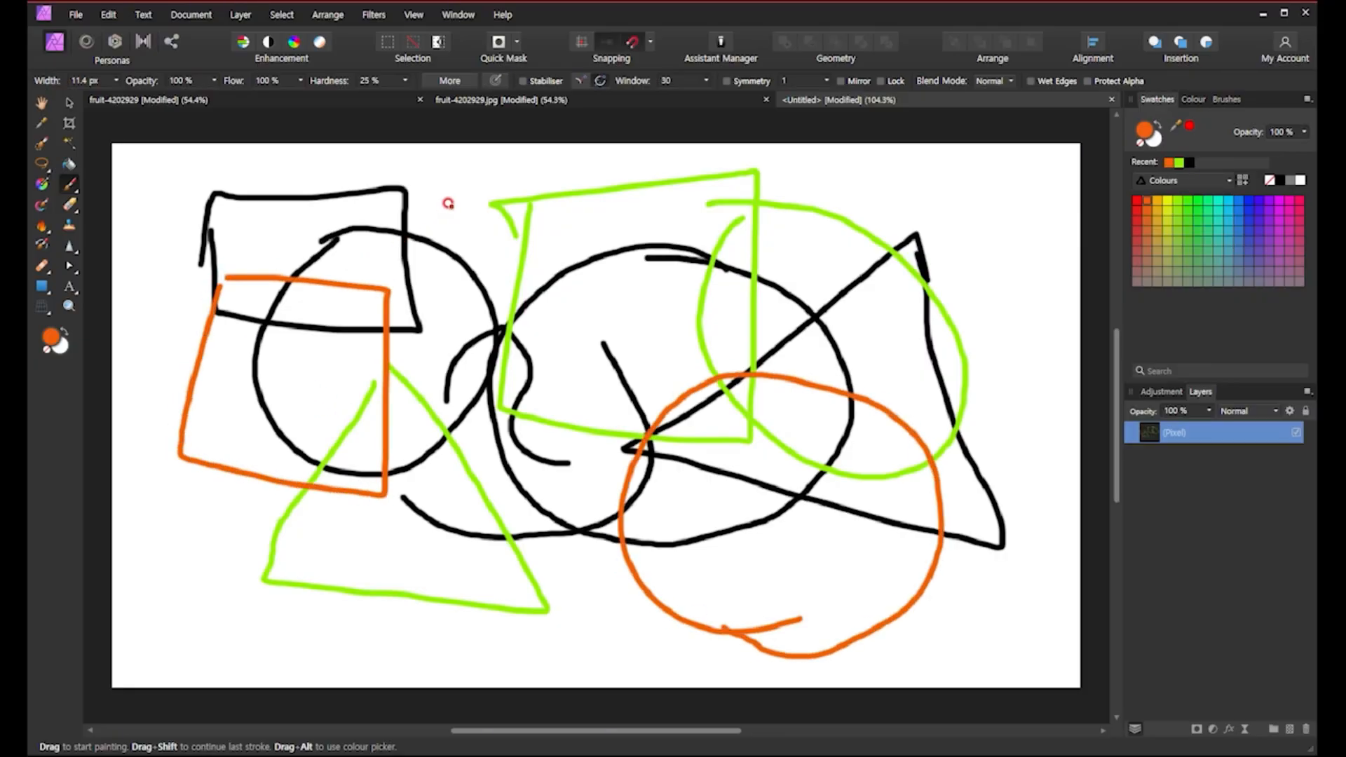
mouse_move(452, 206)
left_mouse_down()
mouse_move(281, 357)
mouse_move(457, 192)
mouse_move(442, 169)
left_mouse_up()
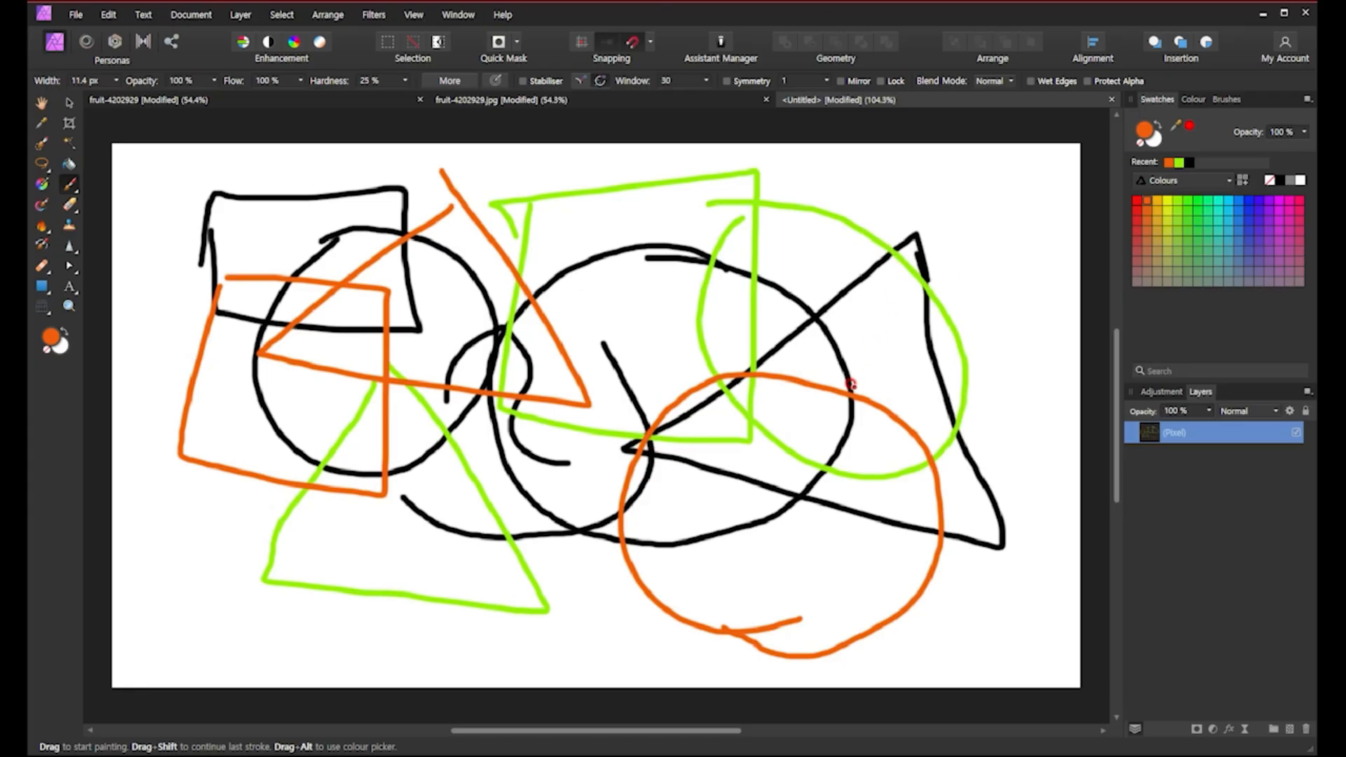
Switch to the Erase Brush, shrink its width, and erase where the green circle meets the black triangle's top corner.
left_click(74, 205)
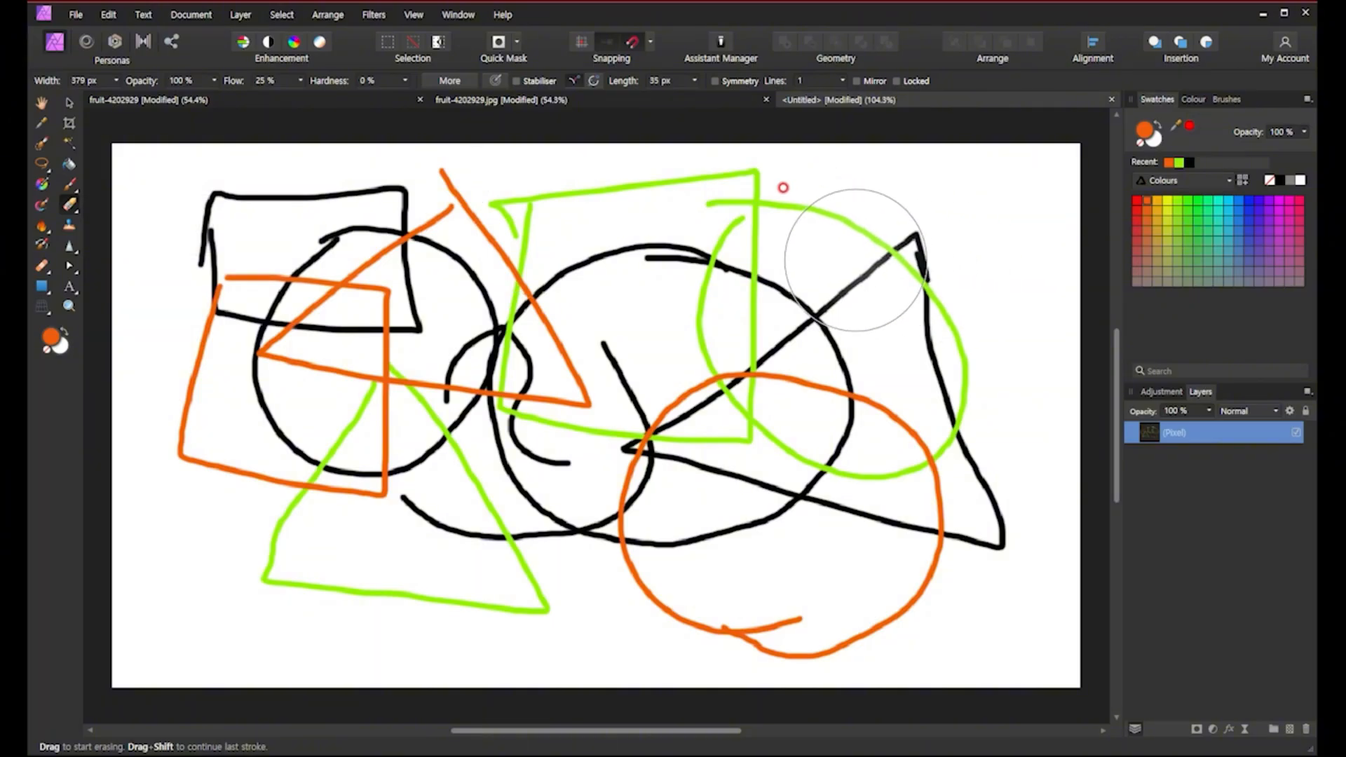
key("bracketleft")
key("bracketleft")
key("bracketleft")
key("bracketleft")
key("bracketleft")
key("bracketleft")
key("bracketleft")
key("bracketleft")
key("bracketleft")
key("bracketleft")
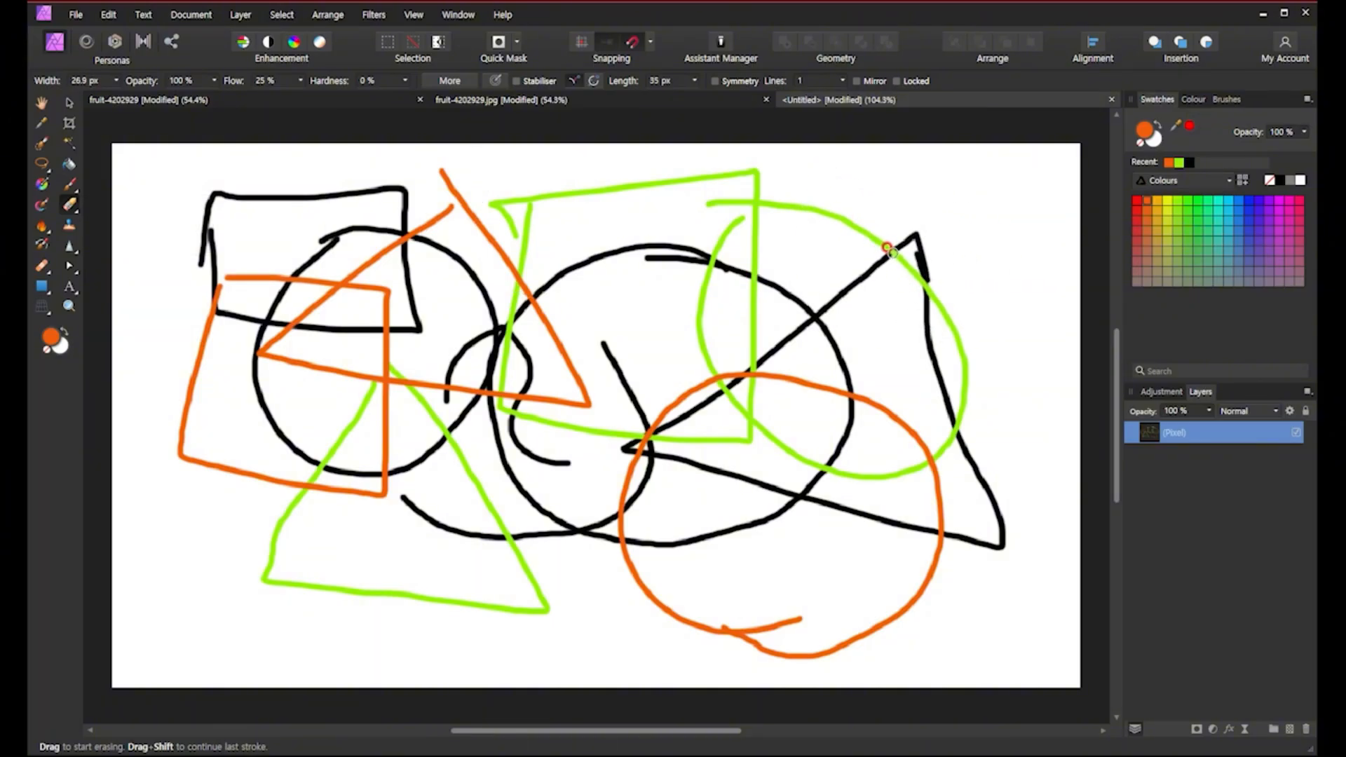
mouse_move(894, 252)
left_mouse_down()
mouse_move(872, 230)
mouse_move(885, 242)
left_mouse_up()
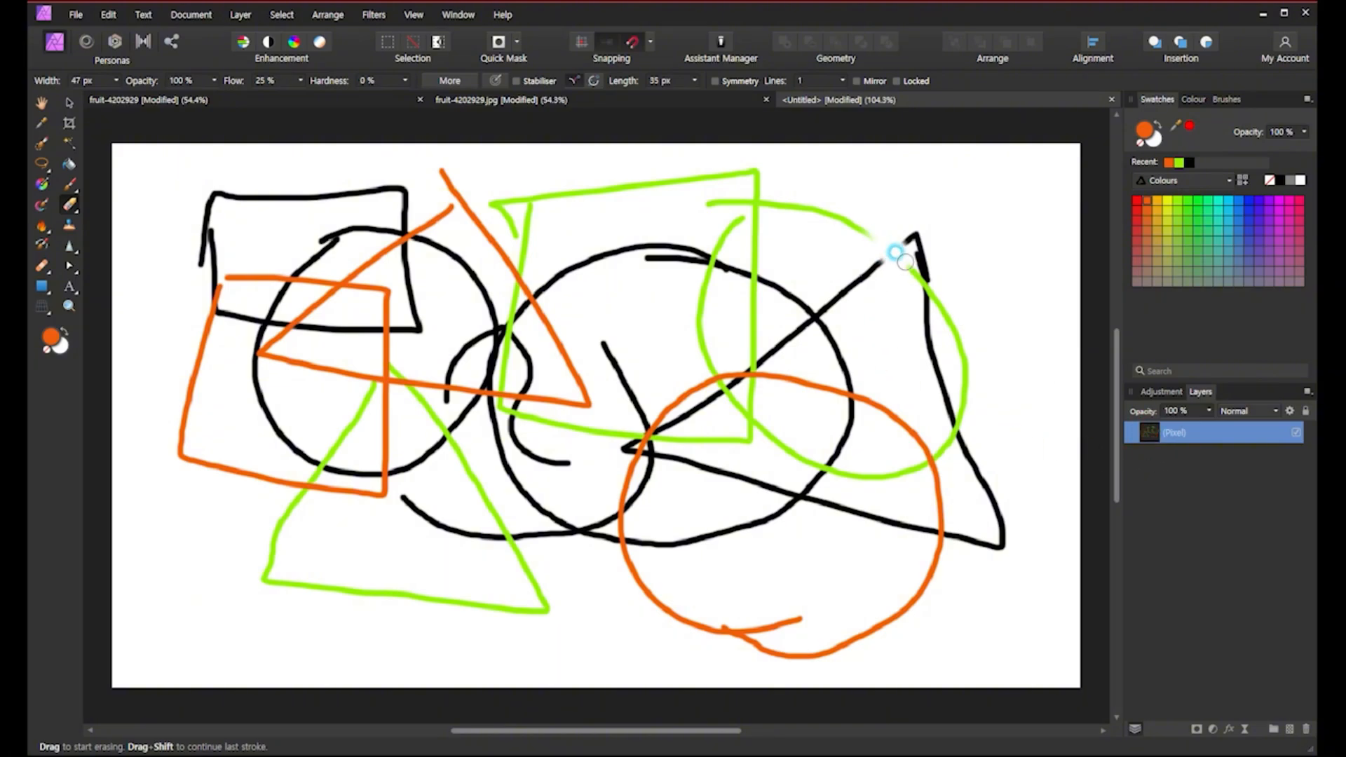
mouse_move(882, 244)
left_mouse_down()
mouse_move(869, 253)
mouse_move(901, 225)
mouse_move(869, 252)
mouse_move(890, 250)
mouse_move(896, 236)
mouse_move(873, 254)
mouse_move(900, 227)
mouse_move(925, 250)
mouse_move(898, 265)
left_mouse_up()
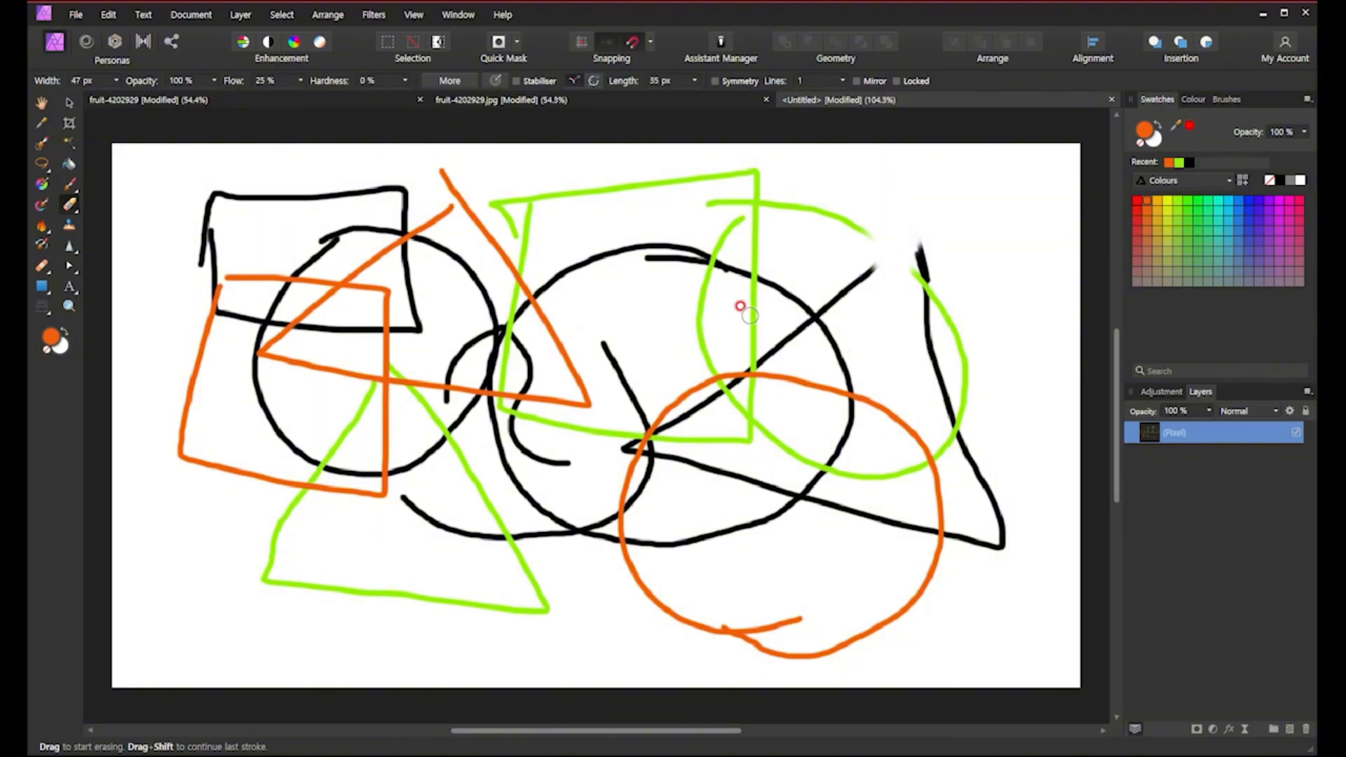
Pick black with the Paint Brush and repaint the erased triangle edge, then pick green from the palette.
left_click(1190, 162)
left_click(69, 163)
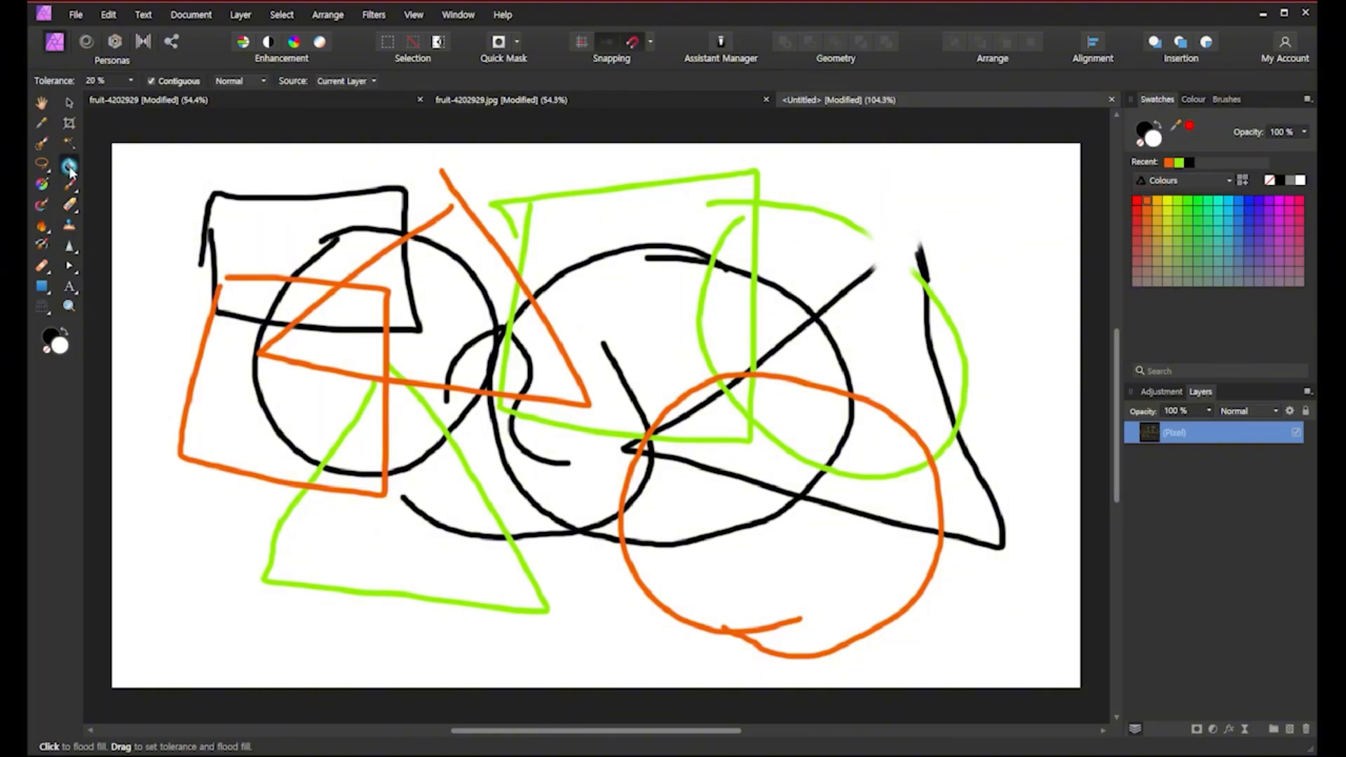
left_click(69, 183)
mouse_move(870, 265)
left_mouse_down()
mouse_move(911, 233)
mouse_move(915, 257)
mouse_move(916, 225)
left_mouse_up()
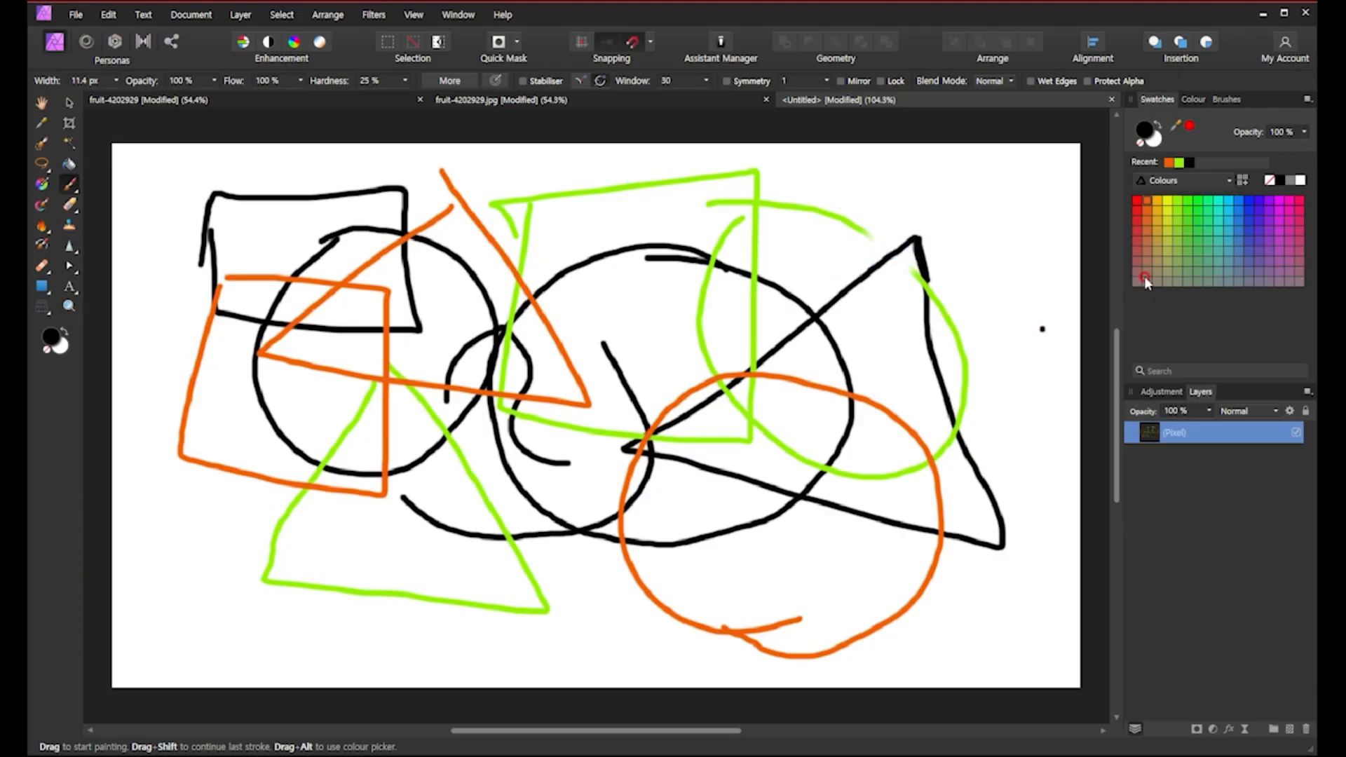
left_click(1178, 201)
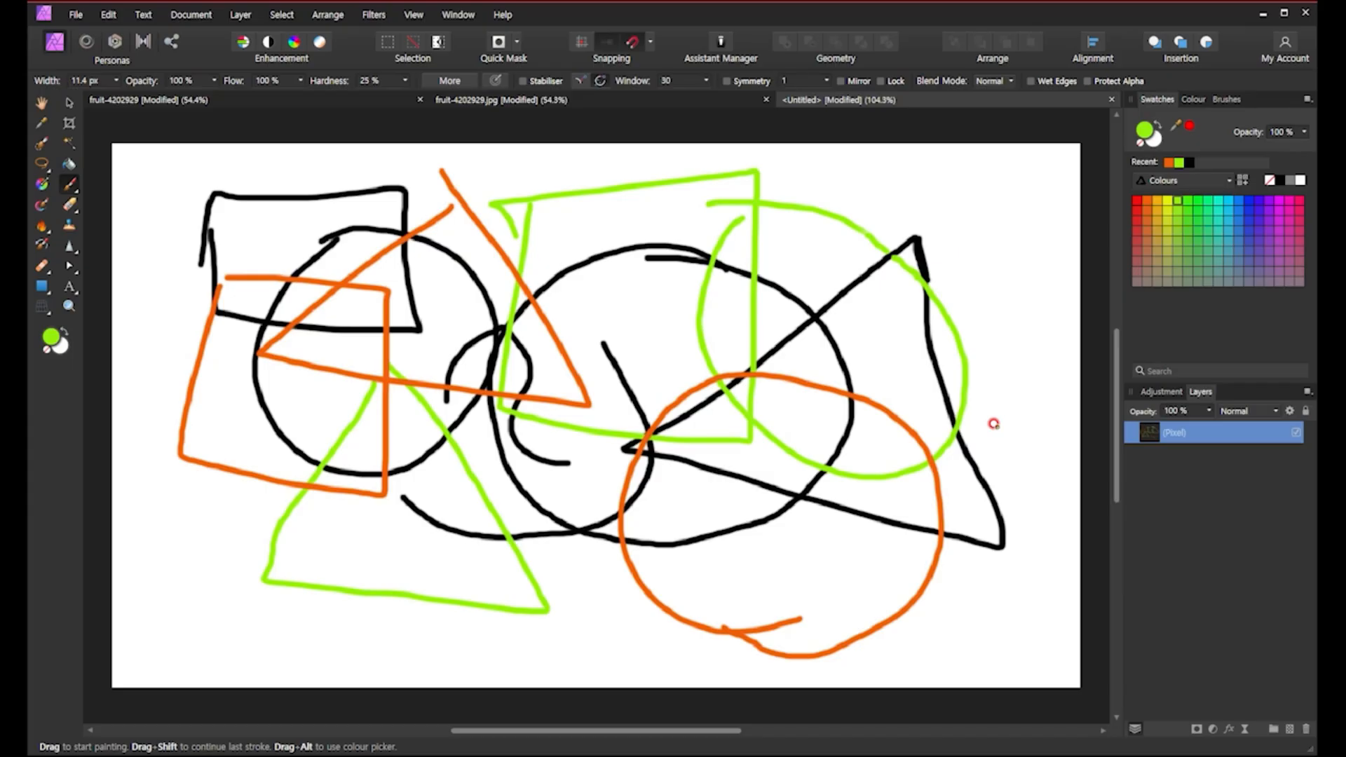
Delete the painted layer and add new empty pixel layers.
left_click(1306, 730)
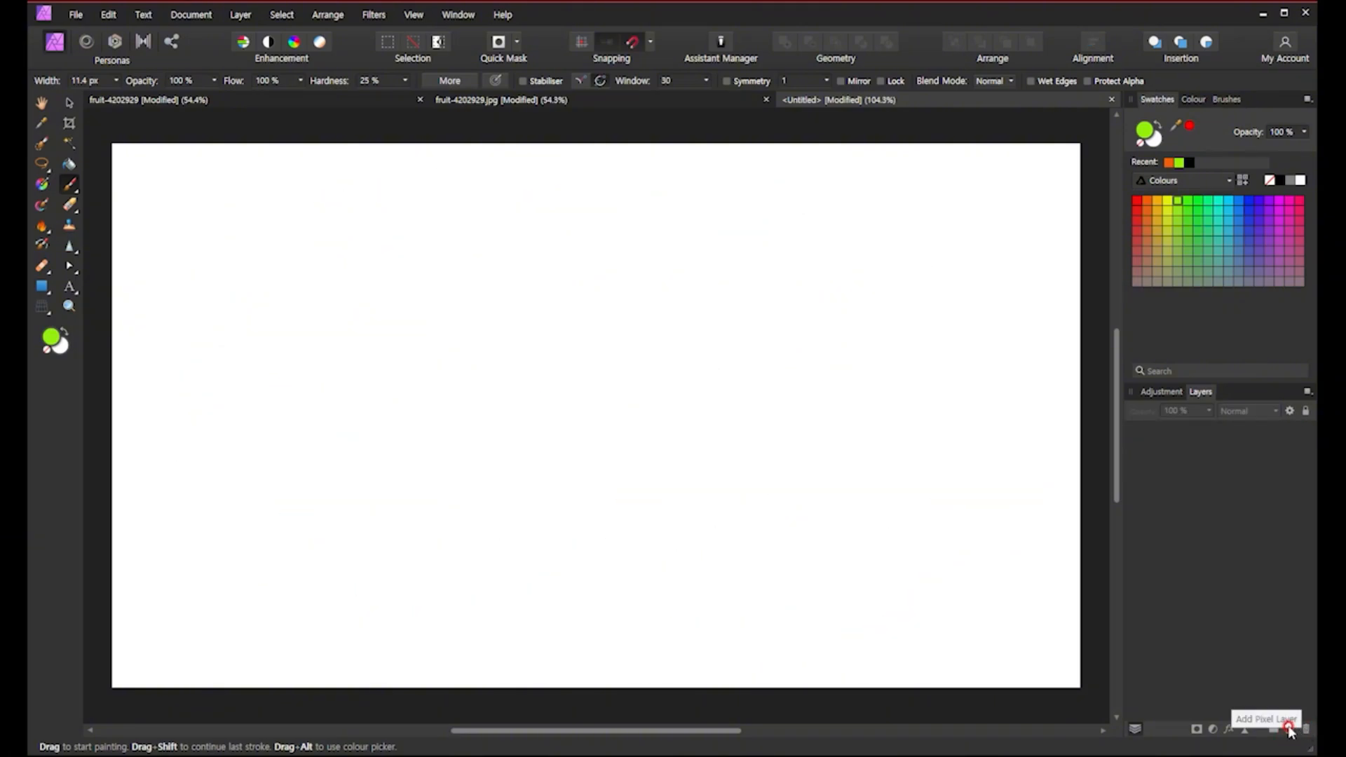
left_click(1291, 730)
left_click(1291, 730)
left_click(1291, 730)
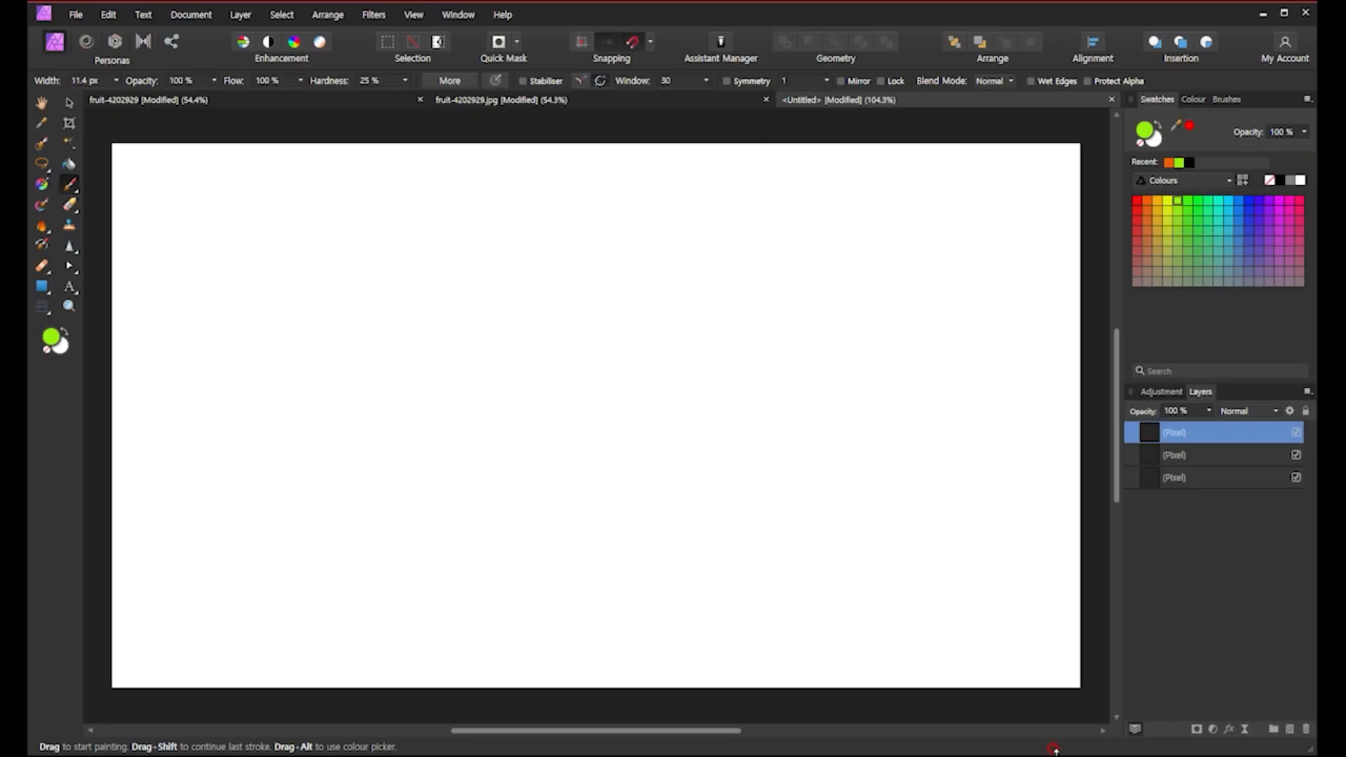
Rename the bottom pixel layer as 연두.
left_click(1176, 479)
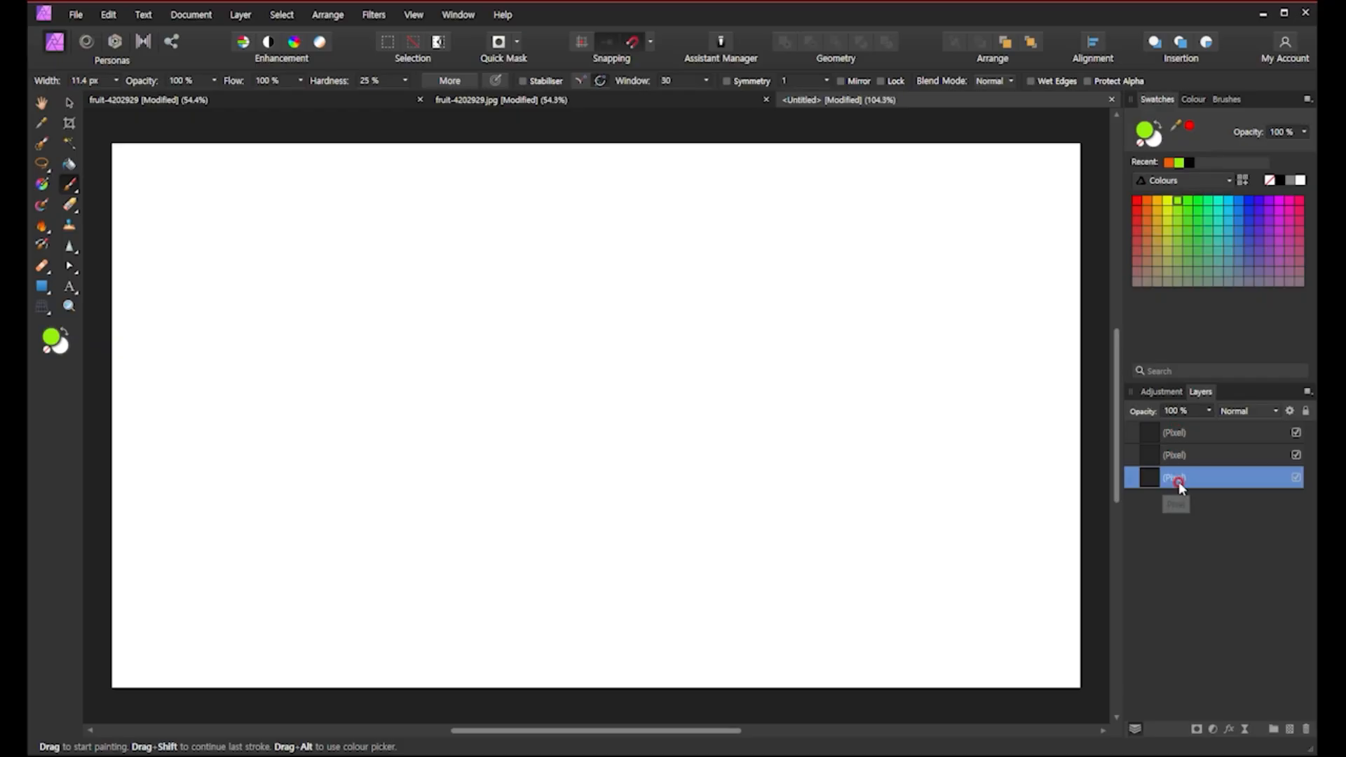
double_click(1179, 480)
type("o")
type("두")
key("Return")
Rename the middle pixel layer as 주황.
left_click(1182, 457)
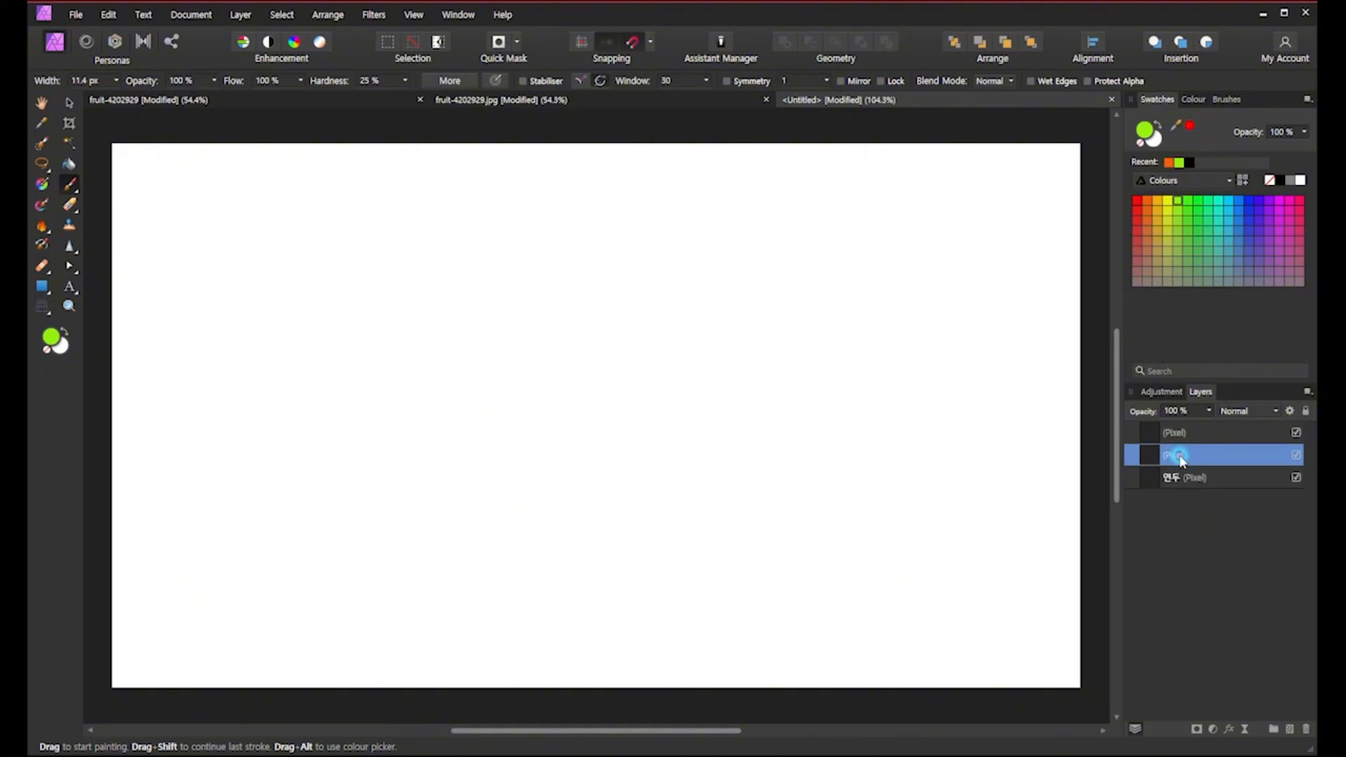
double_click(1180, 456)
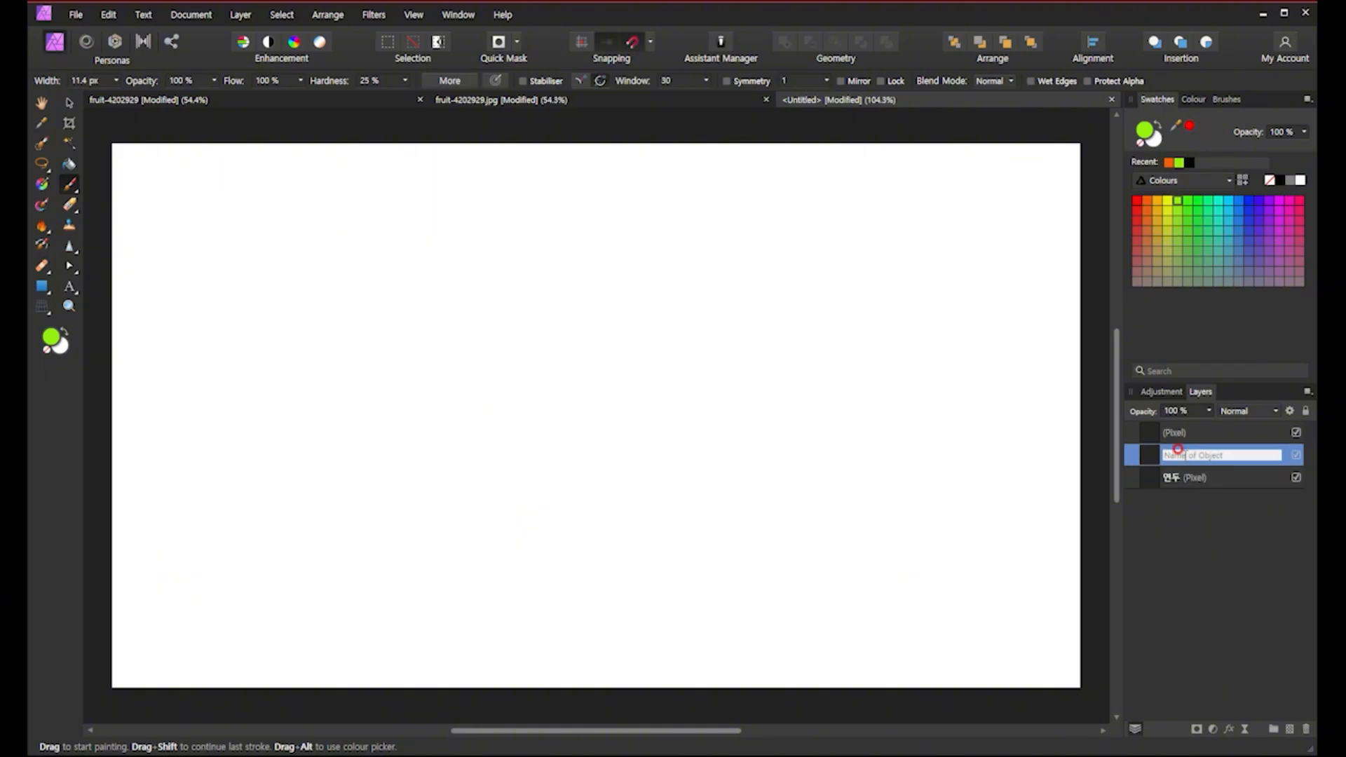
type("ㅊ황")
key("Return")
Rename the top pixel layer as 검정.
left_click(1183, 433)
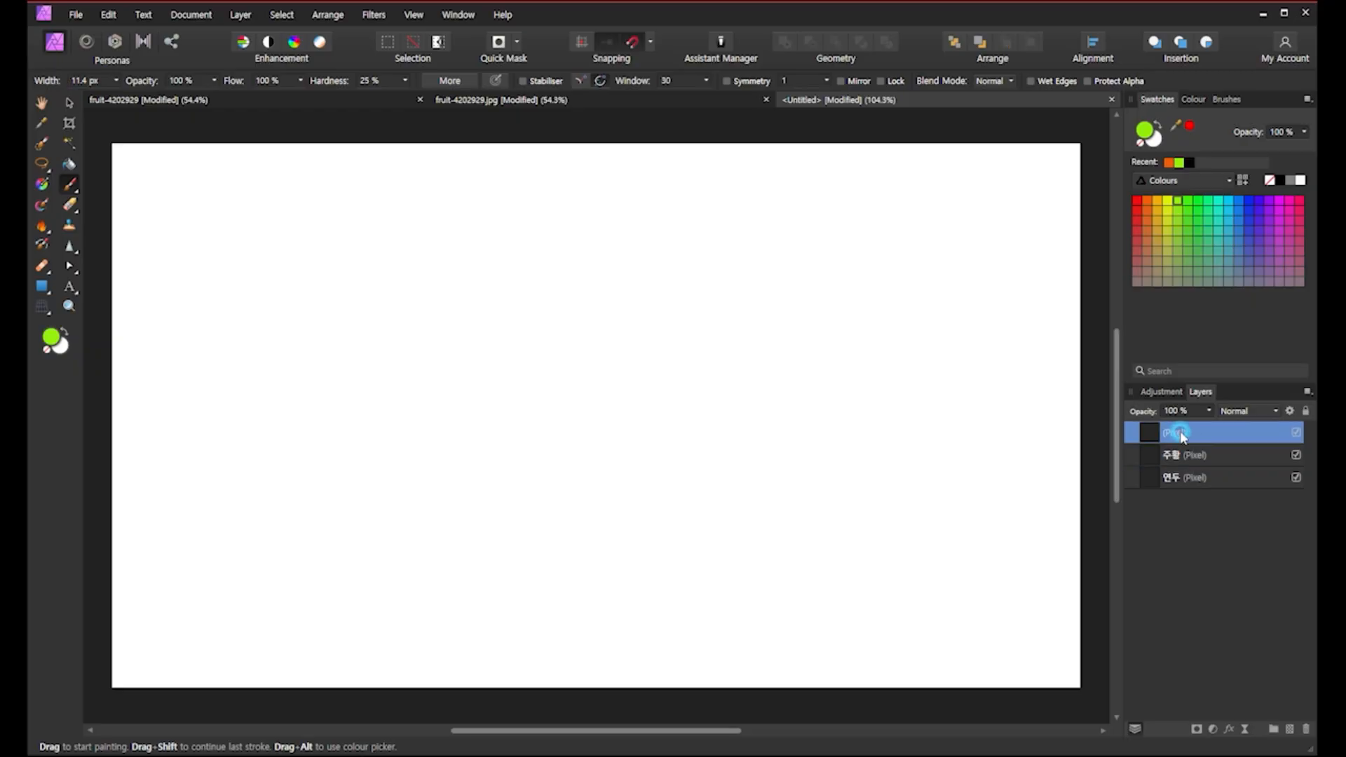
double_click(1181, 434)
type("검")
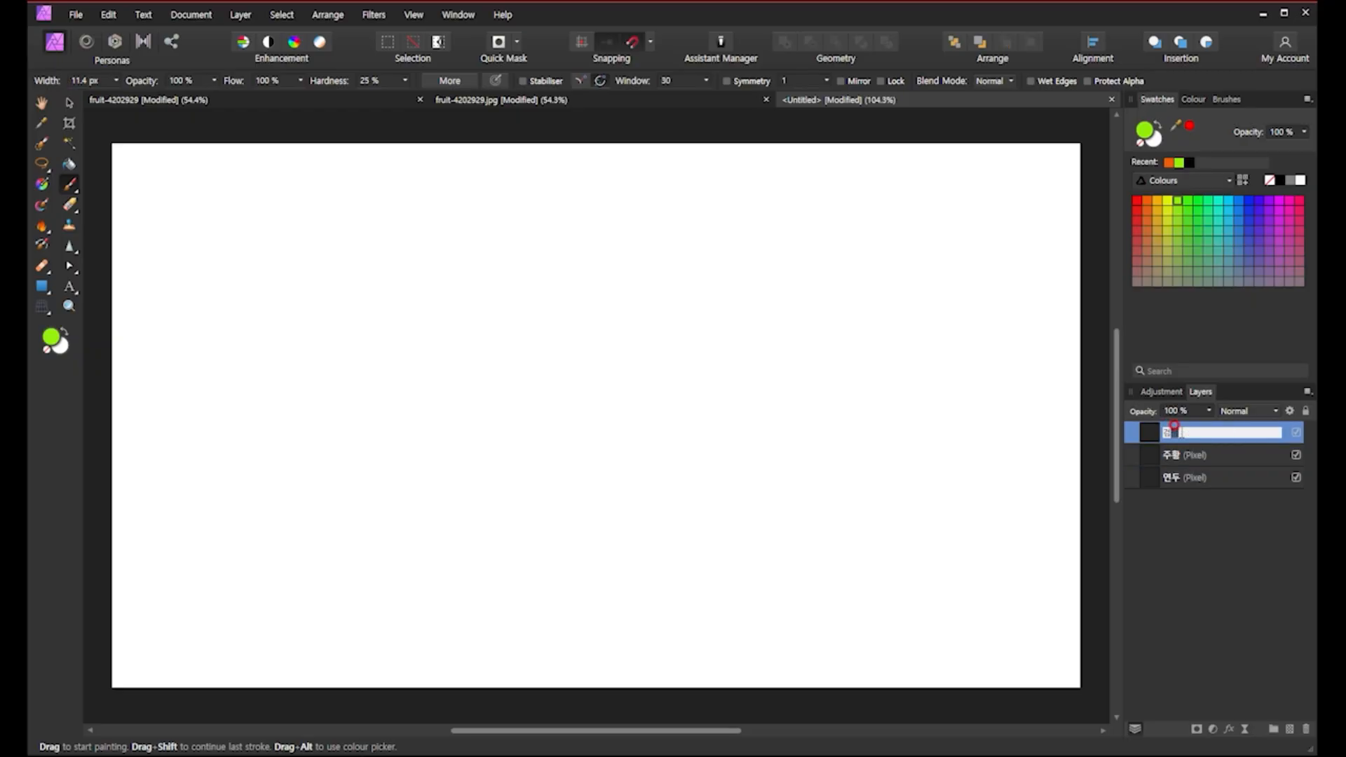
type("정")
key("Return")
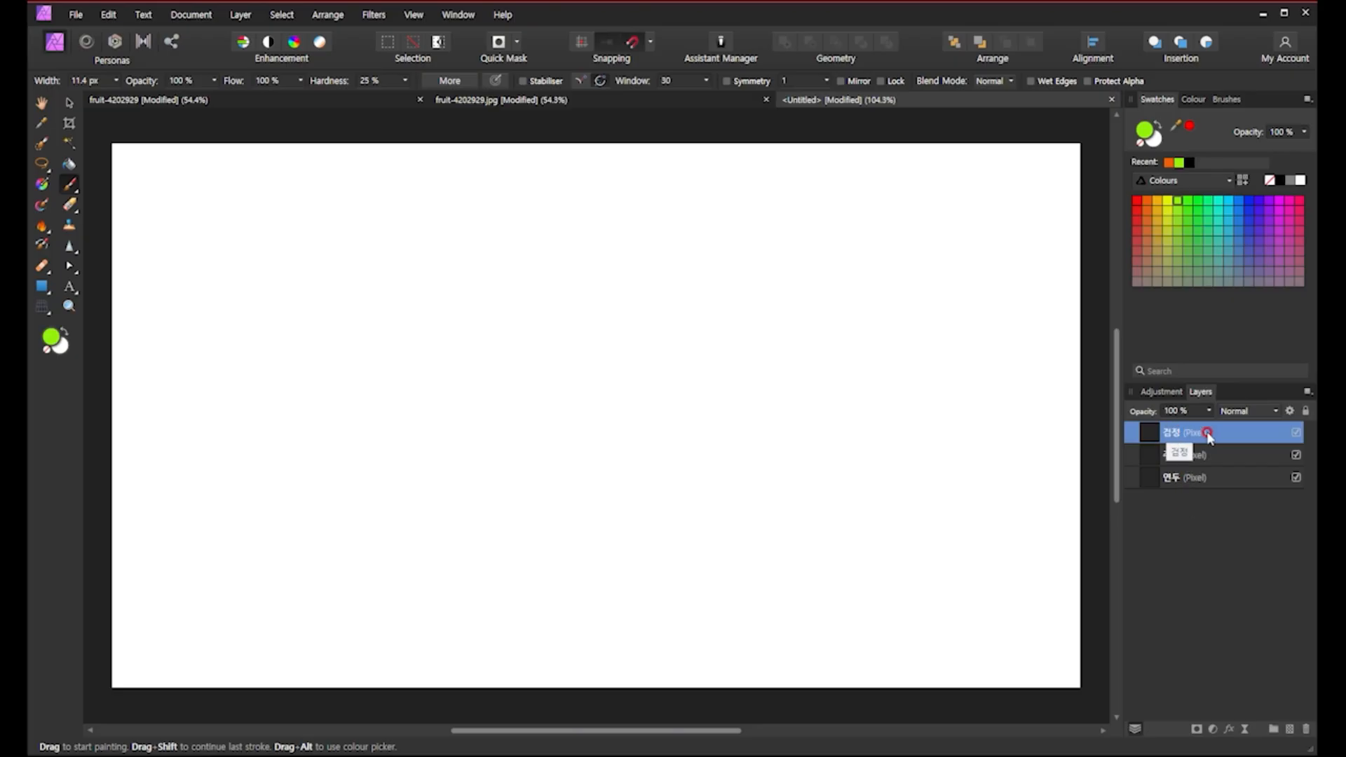
Pick black and paint a rectangle, a triangle, an oval and two circles on the 검정 layer.
left_click(1191, 163)
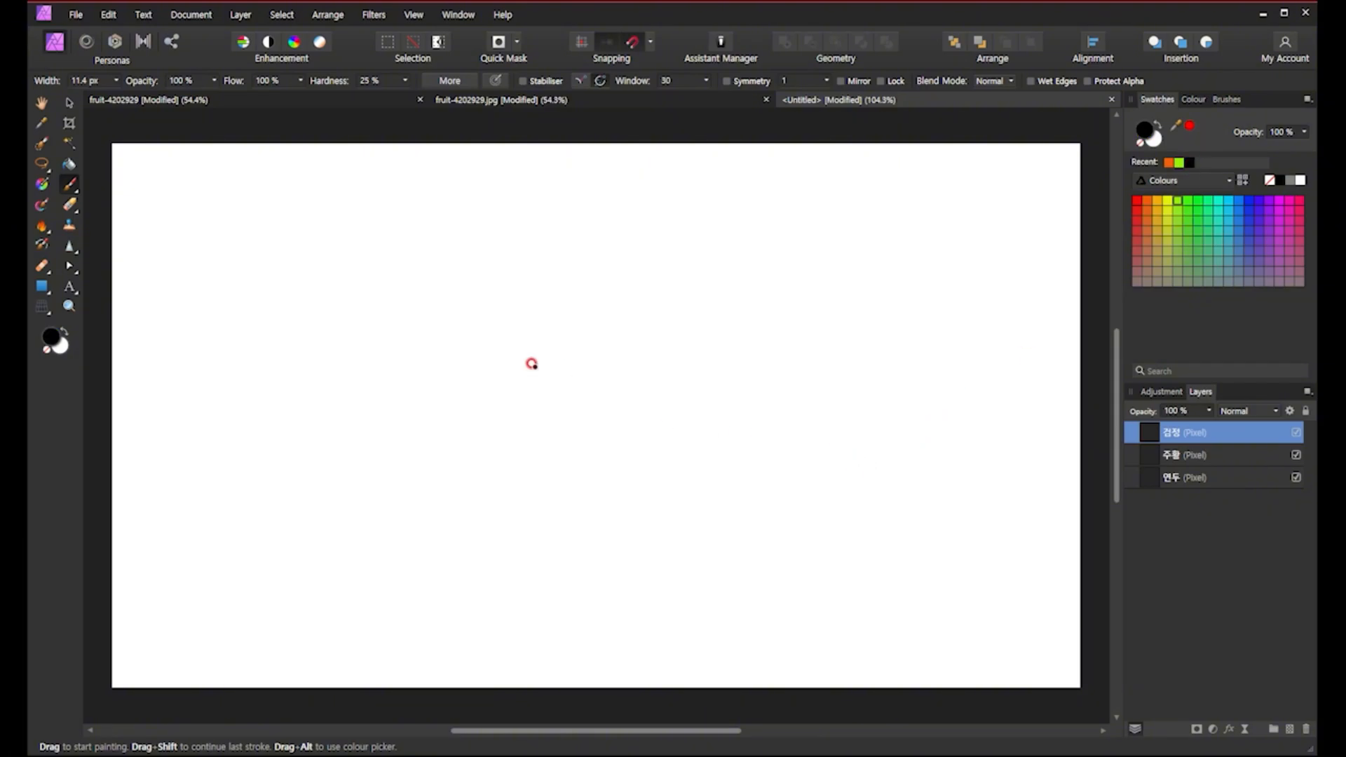
mouse_move(339, 371)
left_mouse_down()
mouse_move(520, 453)
mouse_move(349, 464)
mouse_move(326, 352)
left_mouse_up()
mouse_move(732, 225)
left_mouse_down()
mouse_move(548, 406)
mouse_move(788, 450)
mouse_move(729, 209)
left_mouse_up()
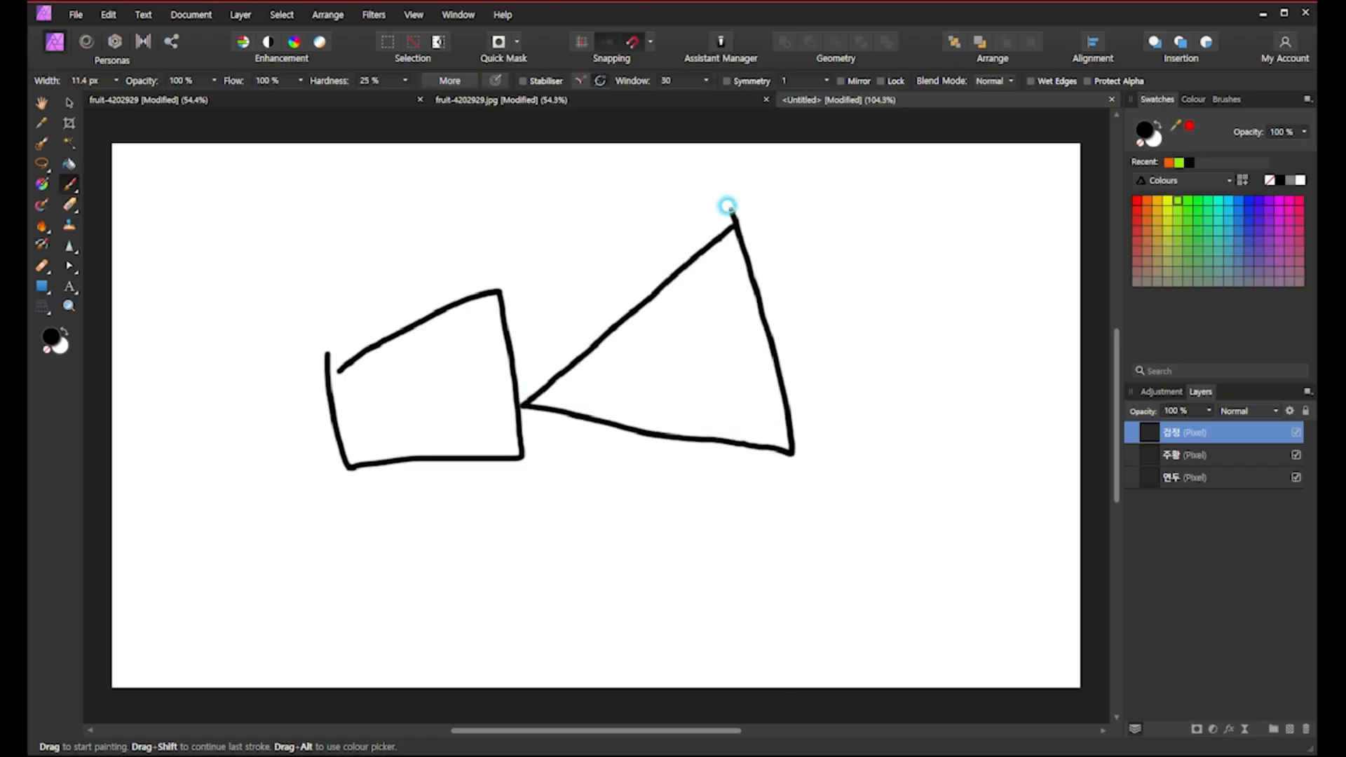
mouse_move(245, 369)
left_mouse_down()
mouse_move(277, 210)
mouse_move(206, 369)
left_mouse_up()
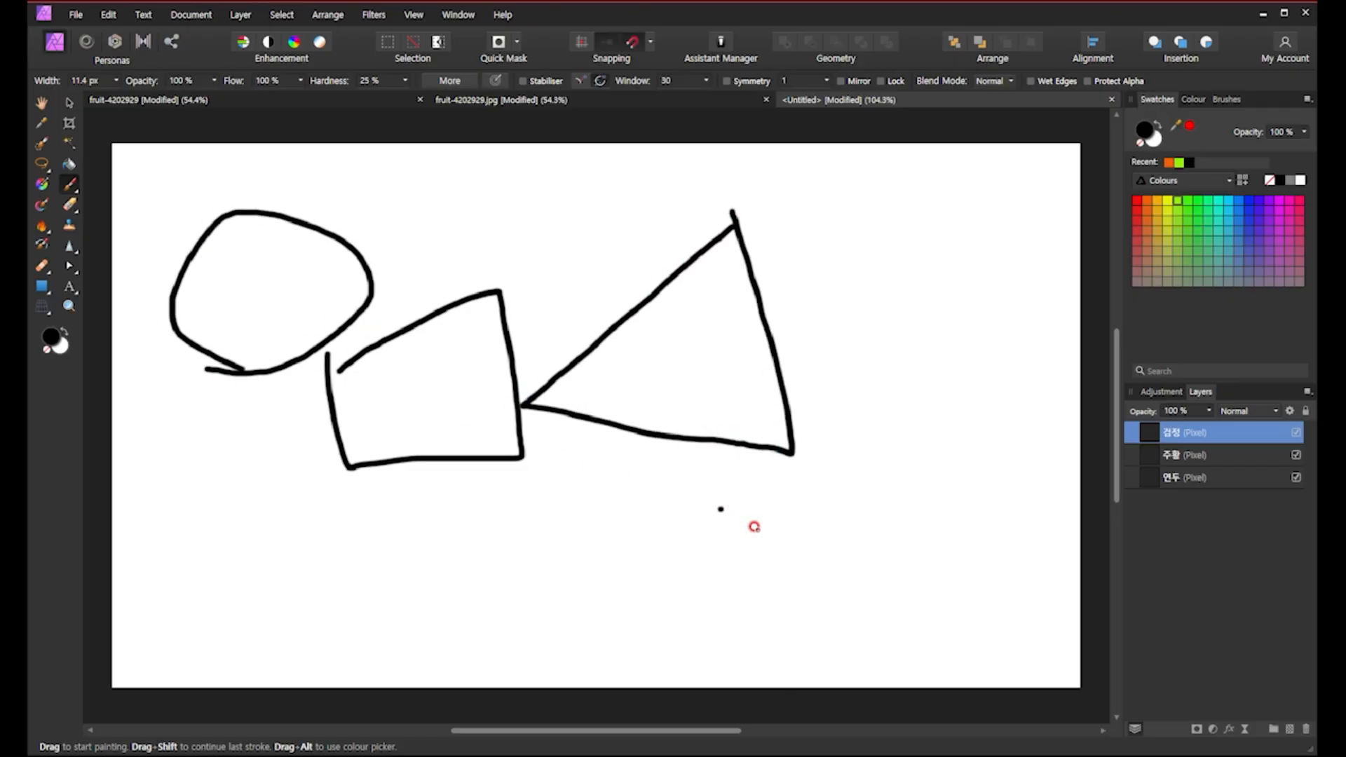
mouse_move(714, 599)
left_mouse_down()
mouse_move(654, 484)
mouse_move(829, 641)
mouse_move(663, 624)
left_mouse_up()
mouse_move(391, 627)
left_mouse_down()
mouse_move(327, 372)
mouse_move(523, 514)
mouse_move(335, 618)
left_mouse_up()
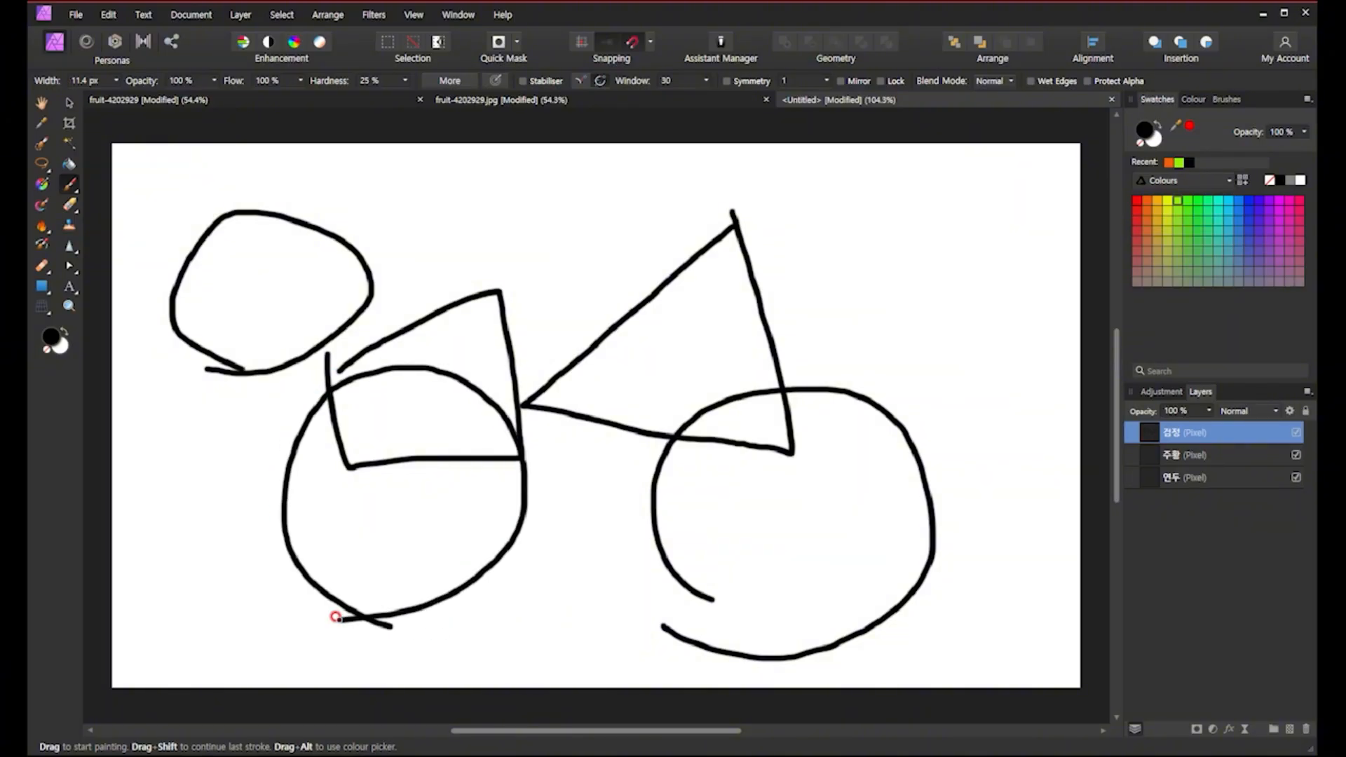
Select the 주황 layer, pick orange-yellow, and paint a triangle, two rectangles and an oval on it.
left_click(1172, 458)
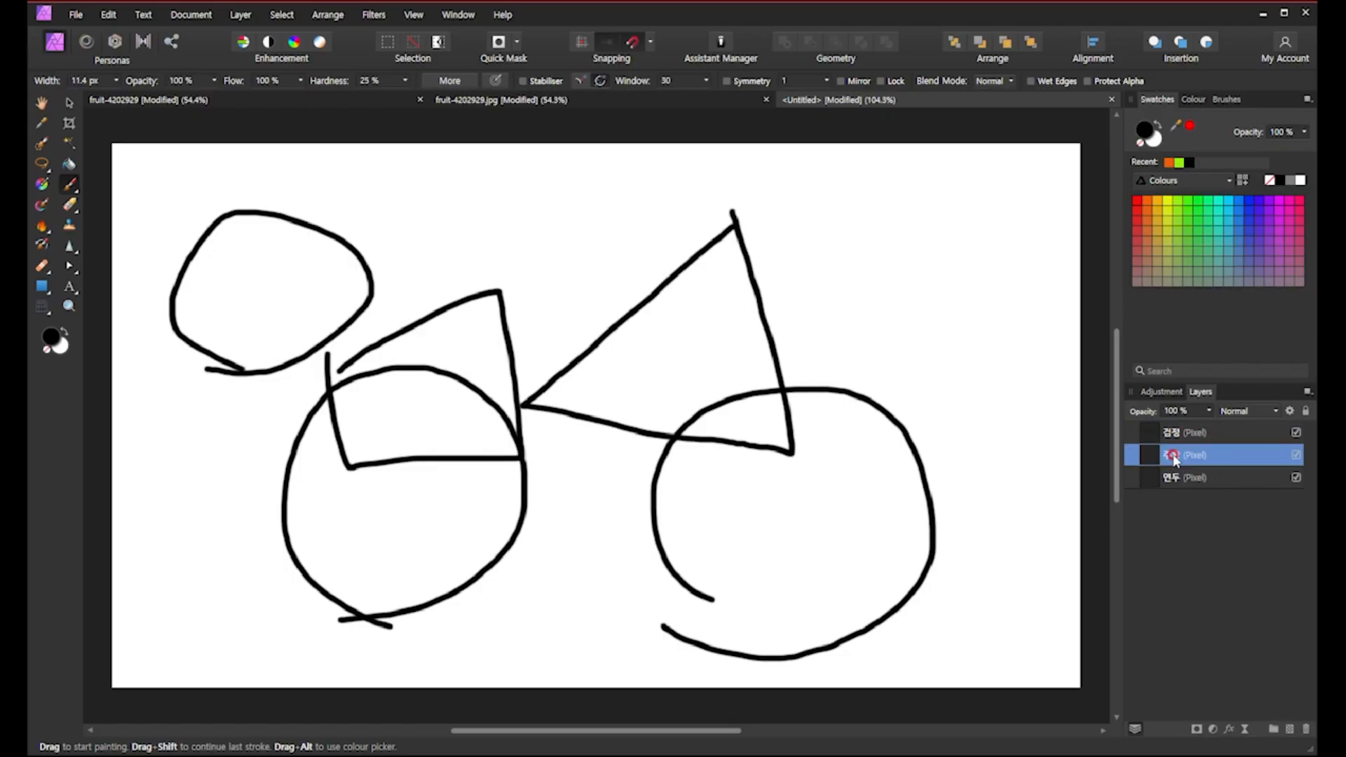
left_click(1157, 202)
mouse_move(526, 213)
left_mouse_down()
mouse_move(519, 371)
mouse_move(674, 370)
mouse_move(533, 188)
left_mouse_up()
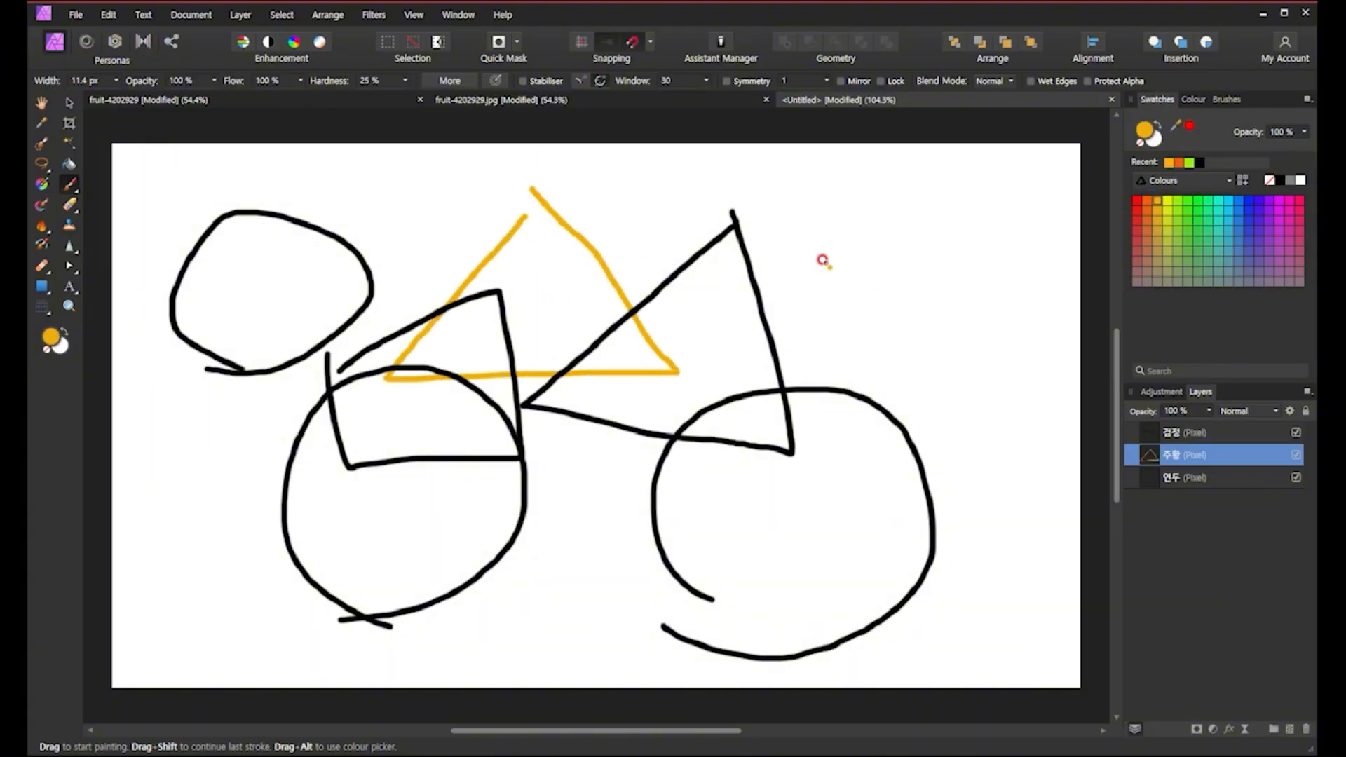
mouse_move(826, 263)
left_mouse_down()
mouse_move(823, 477)
mouse_move(989, 471)
mouse_move(948, 263)
mouse_move(766, 266)
left_mouse_up()
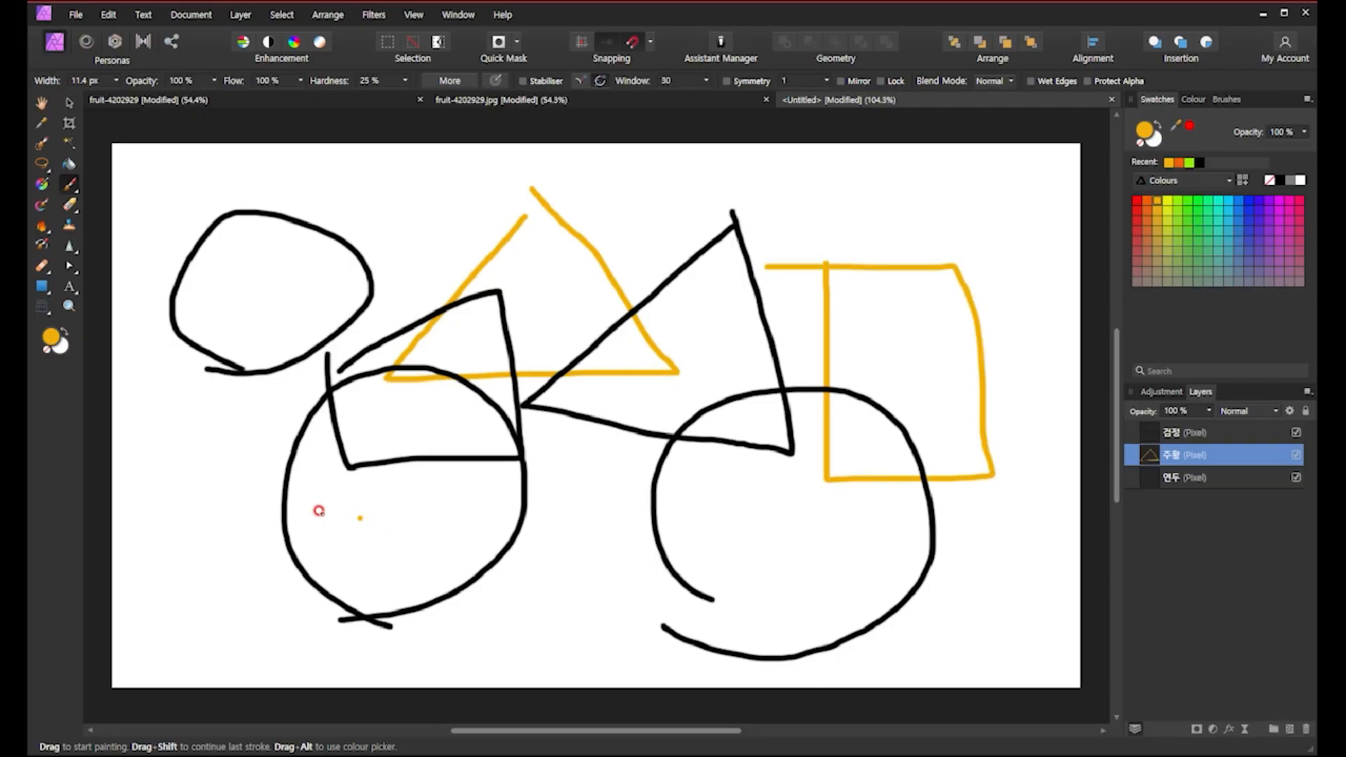
mouse_move(339, 572)
left_mouse_down()
mouse_move(250, 603)
mouse_move(347, 571)
left_mouse_up()
mouse_move(489, 493)
left_mouse_down()
mouse_move(484, 533)
mouse_move(710, 629)
mouse_move(791, 591)
mouse_move(774, 438)
mouse_move(431, 481)
mouse_move(476, 503)
left_mouse_up()
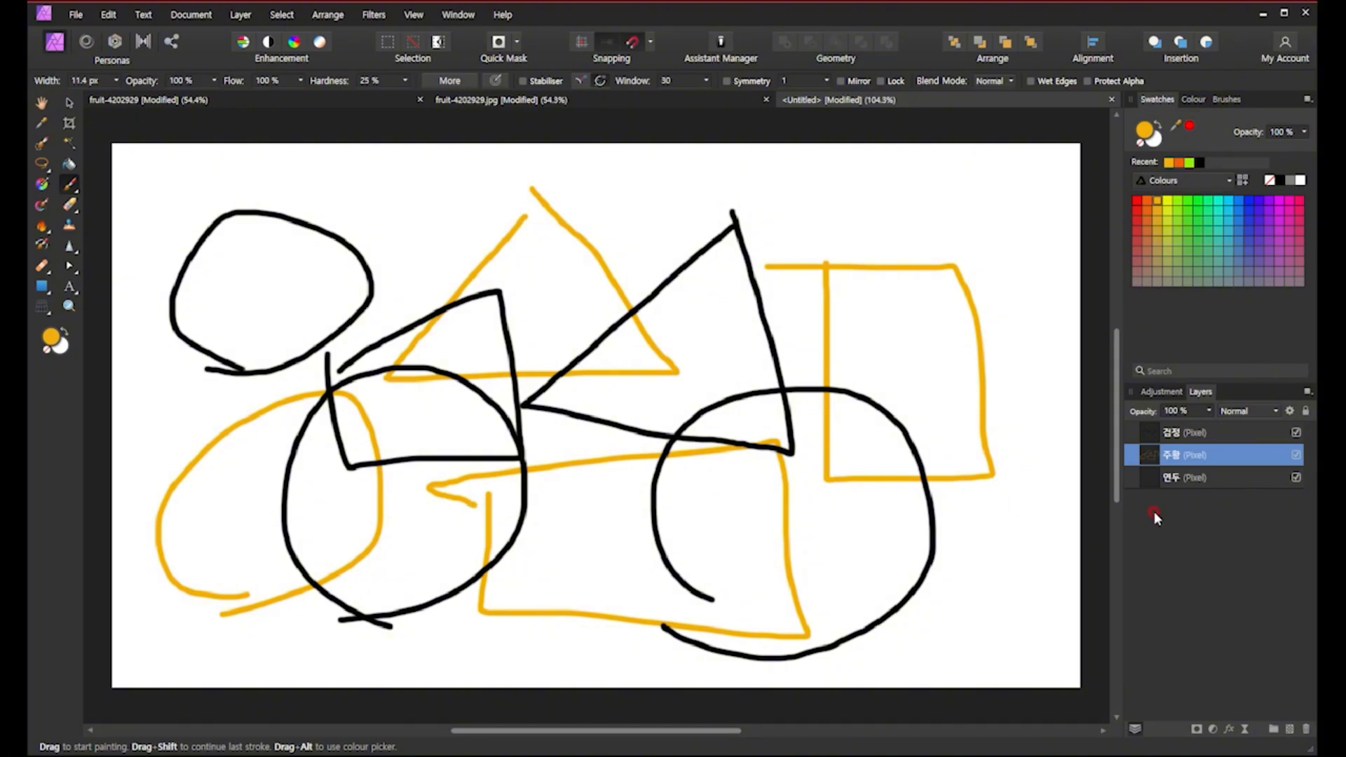
Select the 연두 layer, pick green, and paint a rectangle, a triangle and a circle on it.
left_click(1169, 482)
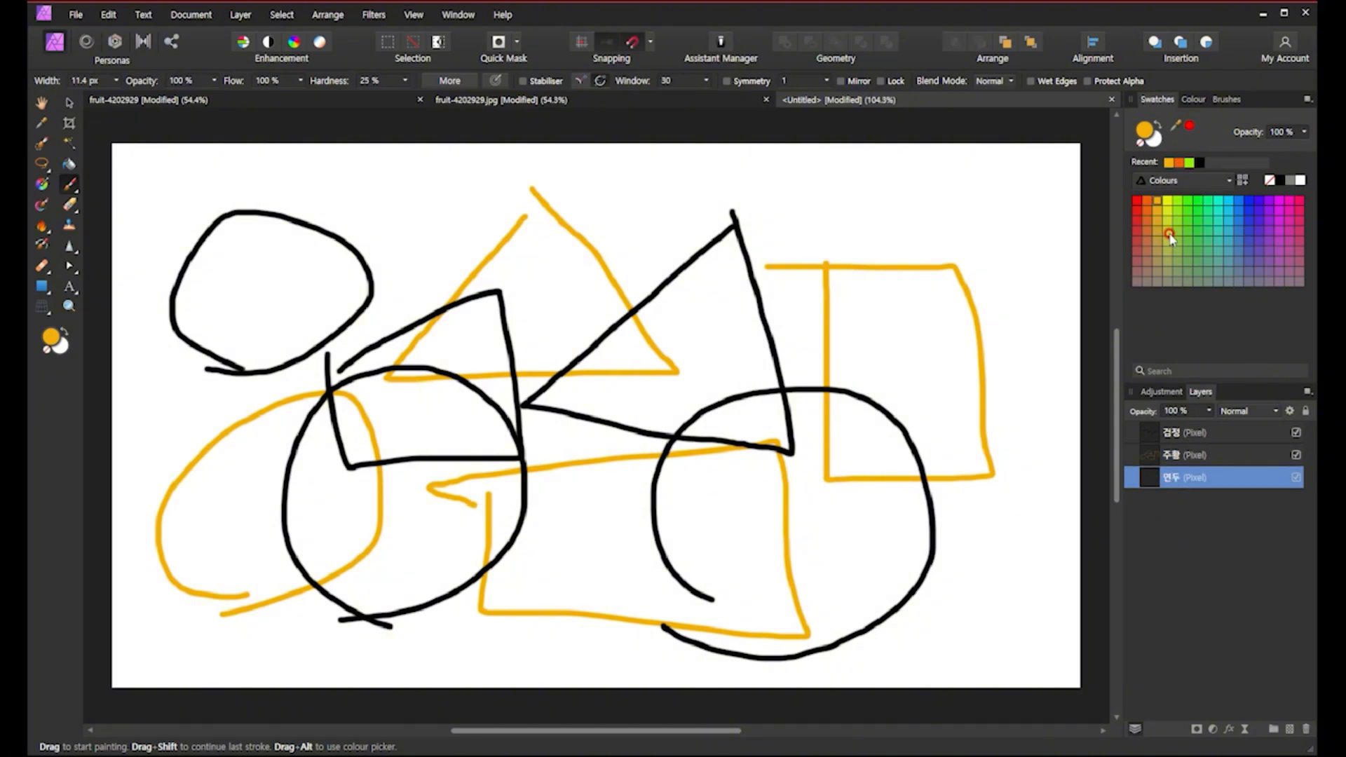
left_click(1178, 201)
mouse_move(668, 188)
left_mouse_down()
mouse_move(695, 346)
mouse_move(994, 340)
mouse_move(963, 186)
mouse_move(598, 201)
left_mouse_up()
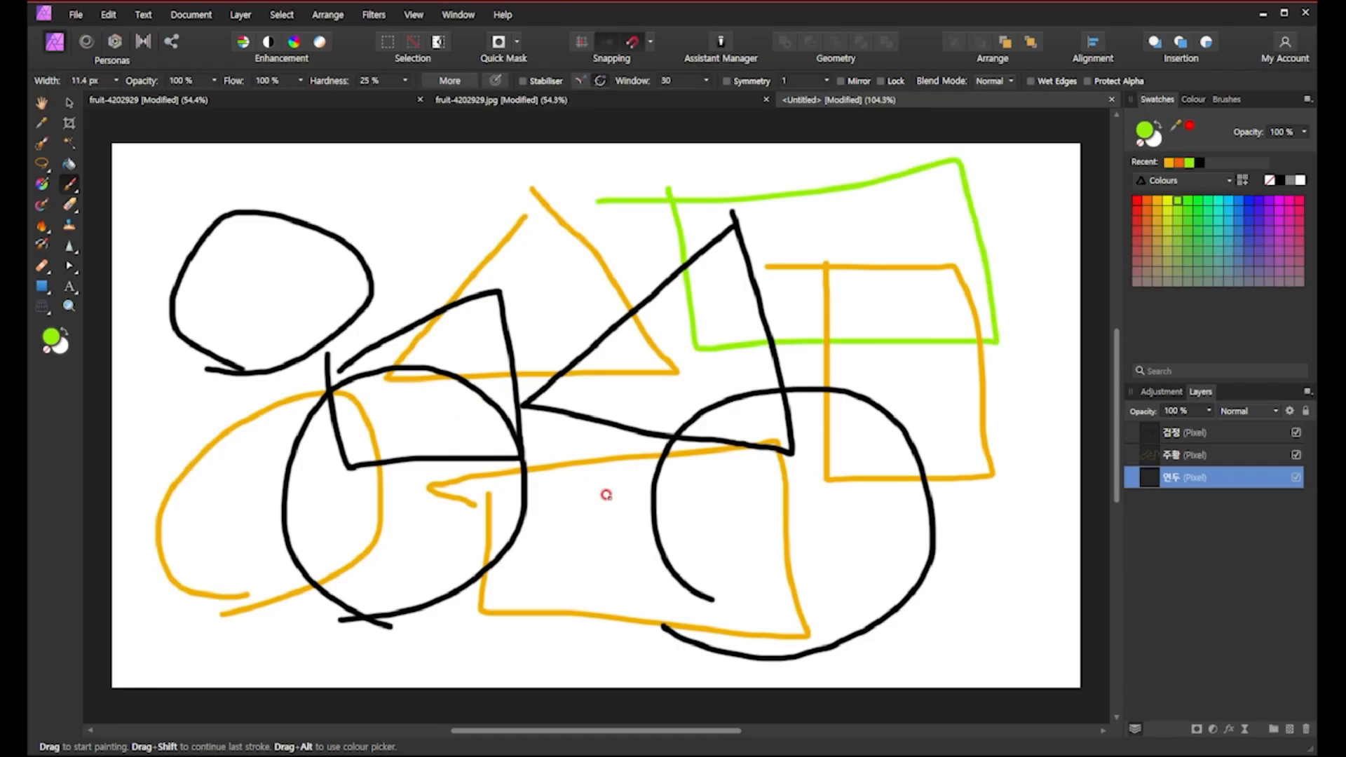
mouse_move(564, 576)
left_mouse_down()
mouse_move(585, 330)
mouse_move(503, 557)
left_mouse_up()
mouse_move(341, 221)
left_mouse_down()
mouse_move(257, 336)
mouse_move(426, 338)
mouse_move(336, 198)
left_mouse_up()
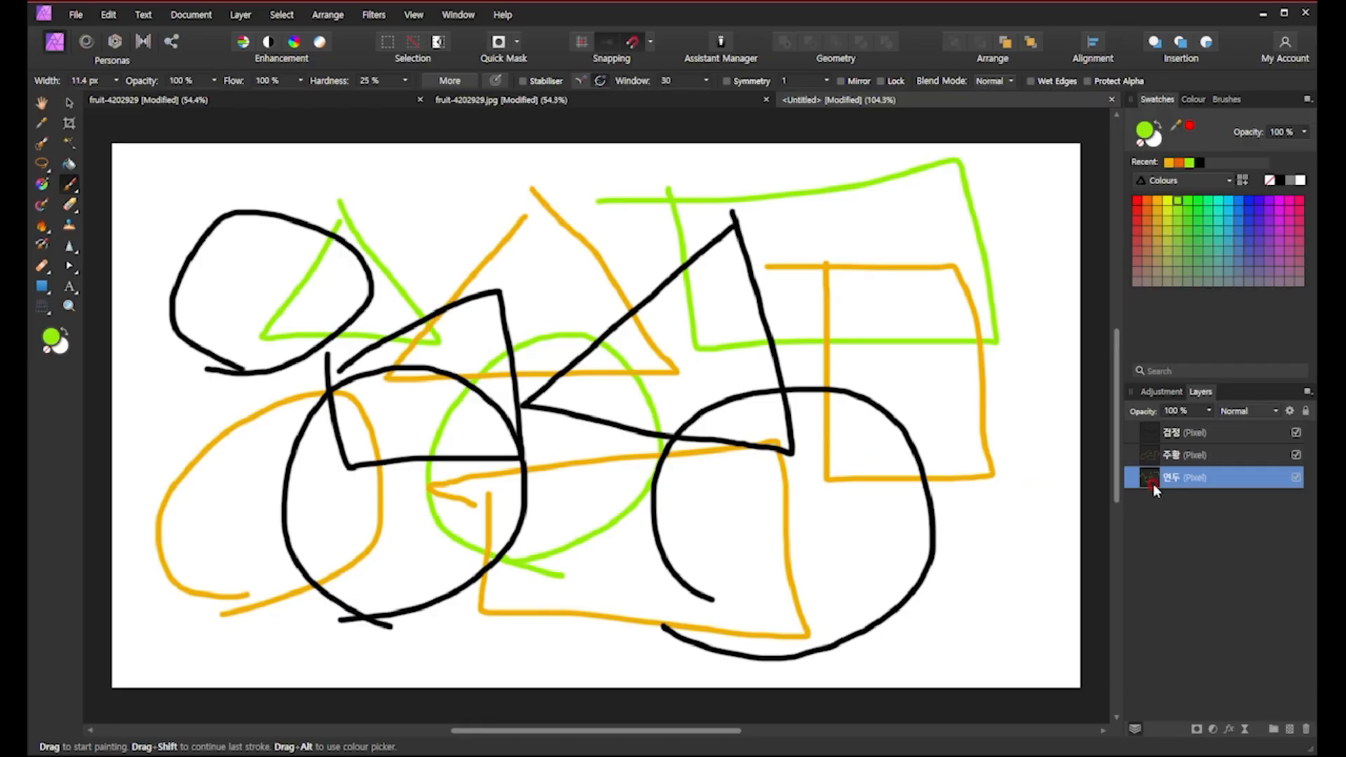
Erase the green triangle in the upper left with the Erase Brush on the 연두 layer.
mouse_move(1154, 484)
left_mouse_down()
mouse_move(1150, 439)
mouse_move(1173, 458)
left_mouse_up()
left_click(73, 208)
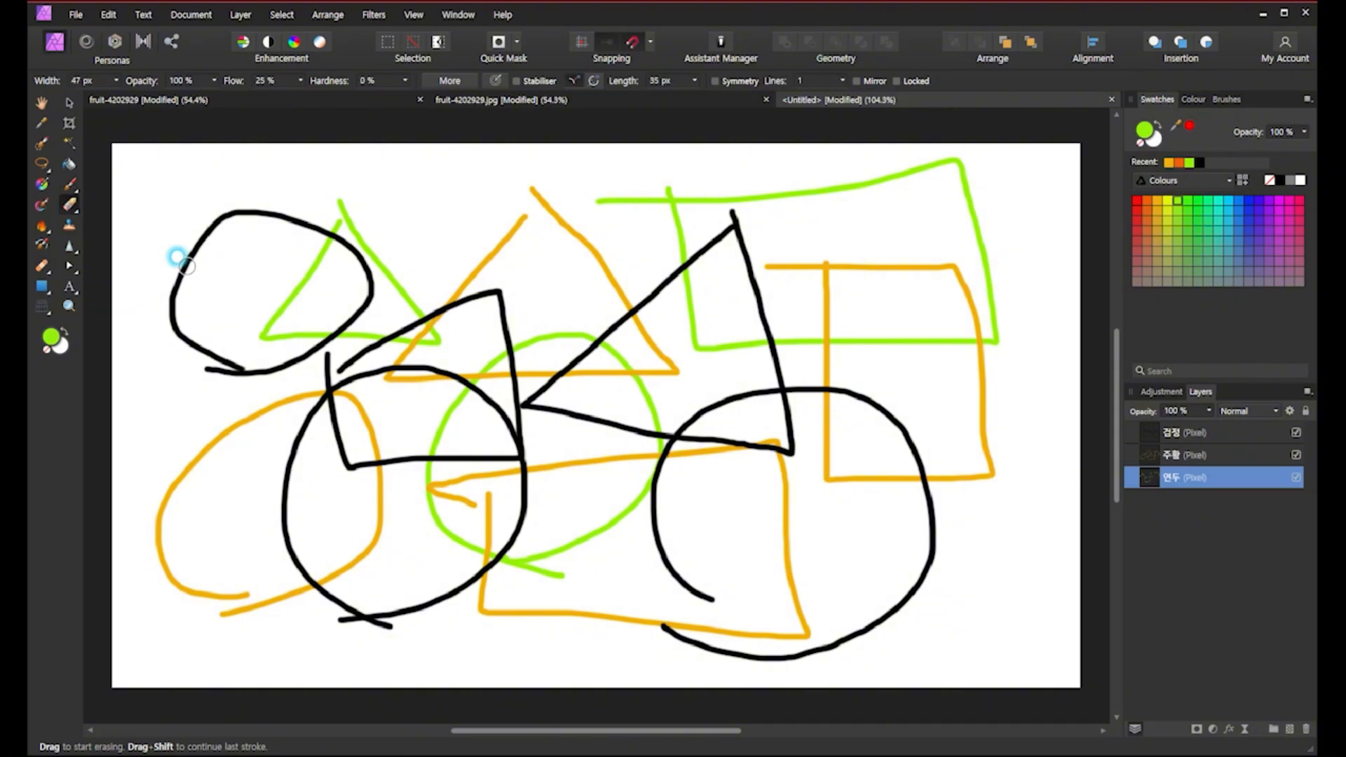
mouse_move(343, 210)
left_mouse_down()
mouse_move(292, 309)
mouse_move(330, 219)
mouse_move(292, 254)
mouse_move(288, 301)
mouse_move(264, 319)
mouse_move(431, 343)
mouse_move(390, 309)
mouse_move(435, 338)
mouse_move(351, 232)
mouse_move(429, 352)
mouse_move(415, 308)
mouse_move(417, 342)
mouse_move(390, 333)
left_mouse_up()
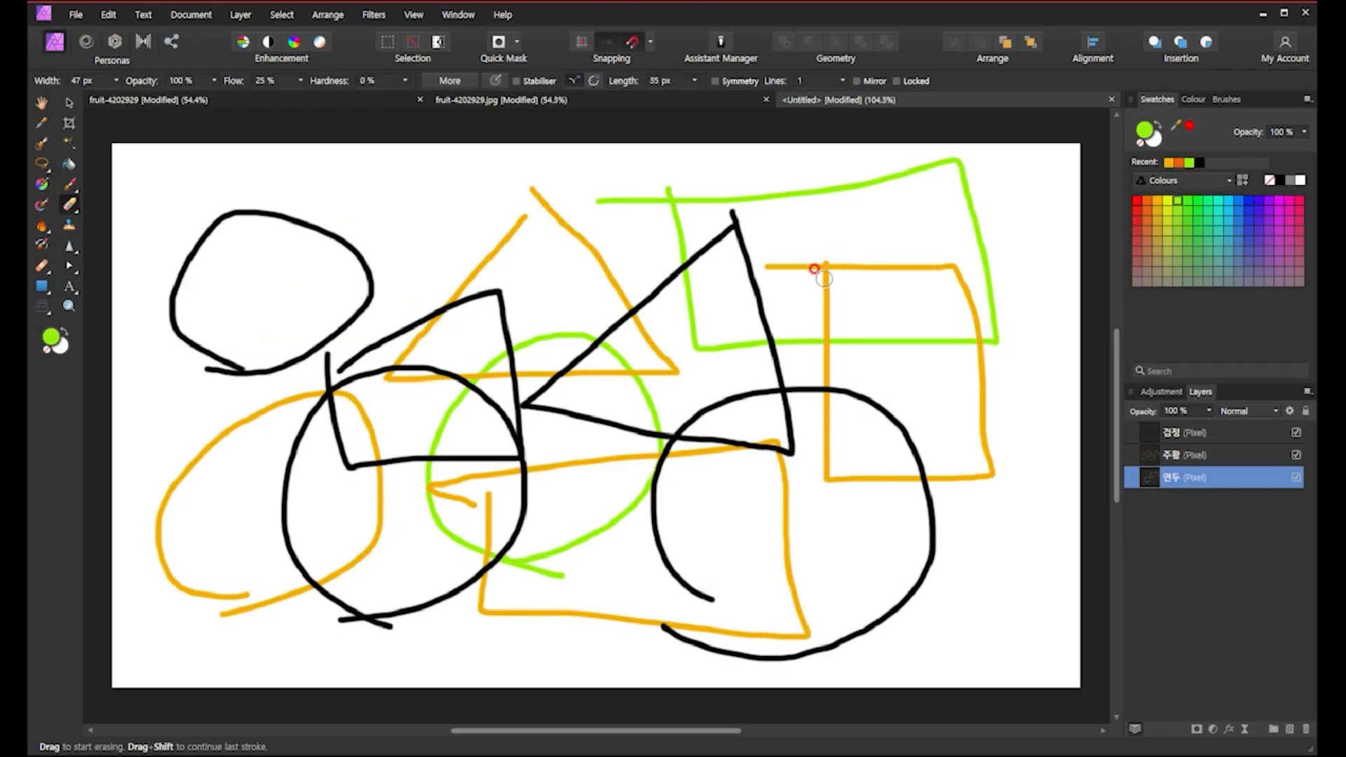
Select the 주황 layer and erase the top-left corner of the orange rectangle.
left_click(1190, 460)
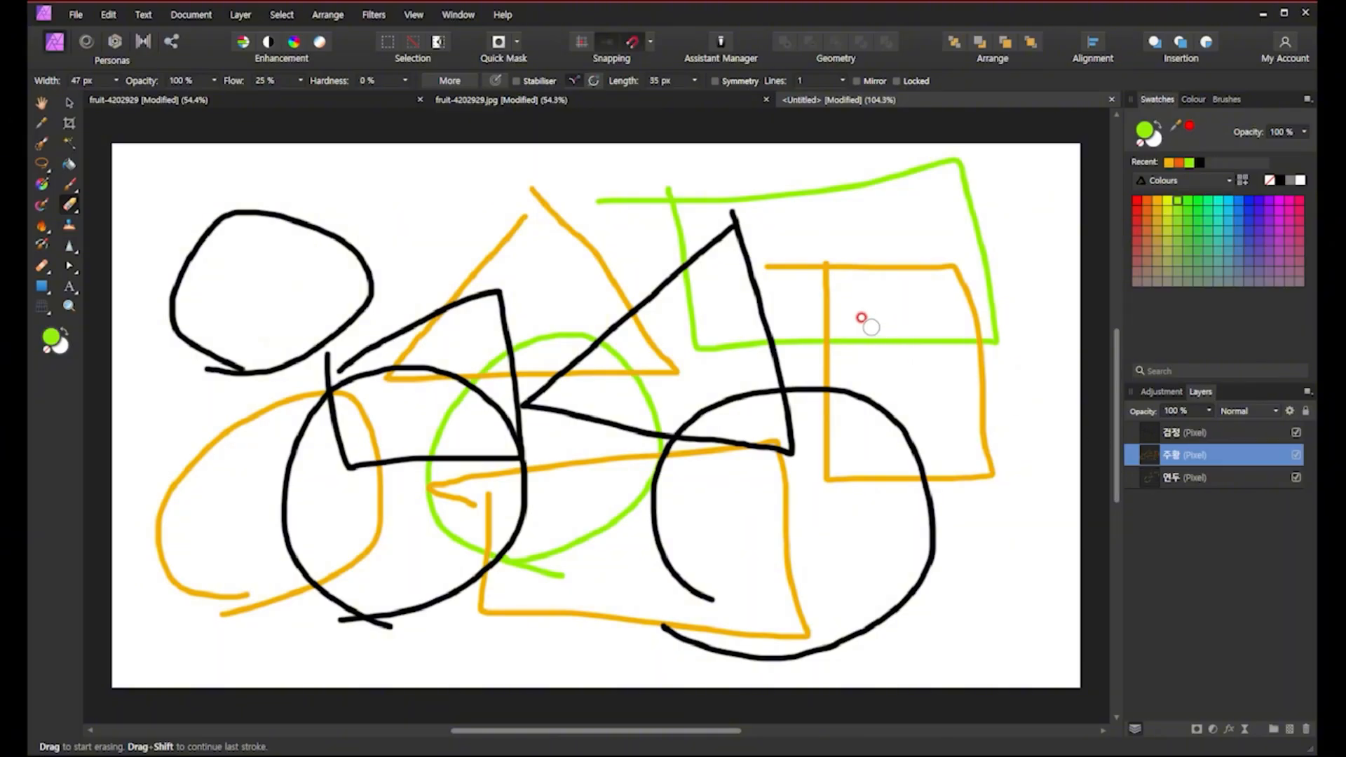
mouse_move(784, 266)
left_mouse_down()
mouse_move(725, 324)
mouse_move(741, 323)
mouse_move(772, 267)
left_mouse_up()
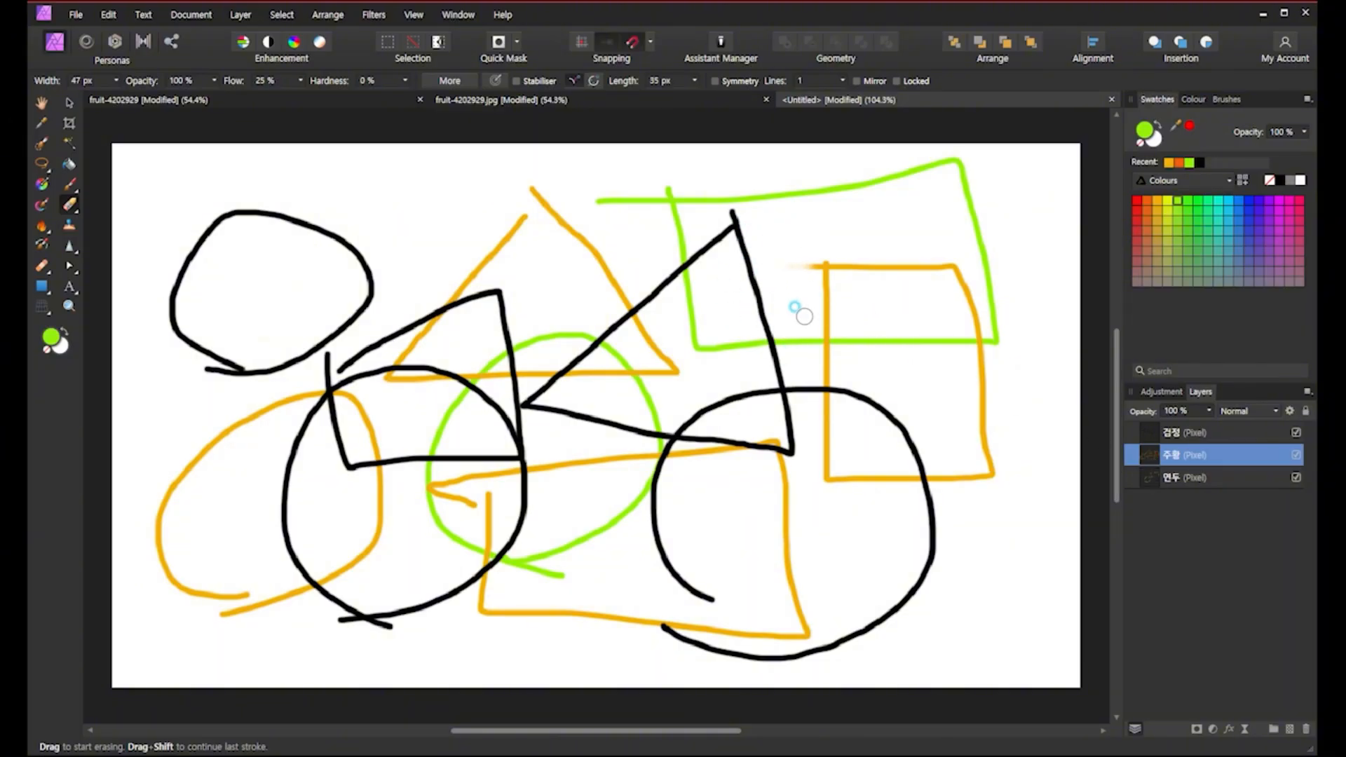
mouse_move(799, 312)
left_mouse_down()
mouse_move(820, 290)
mouse_move(789, 261)
left_mouse_up()
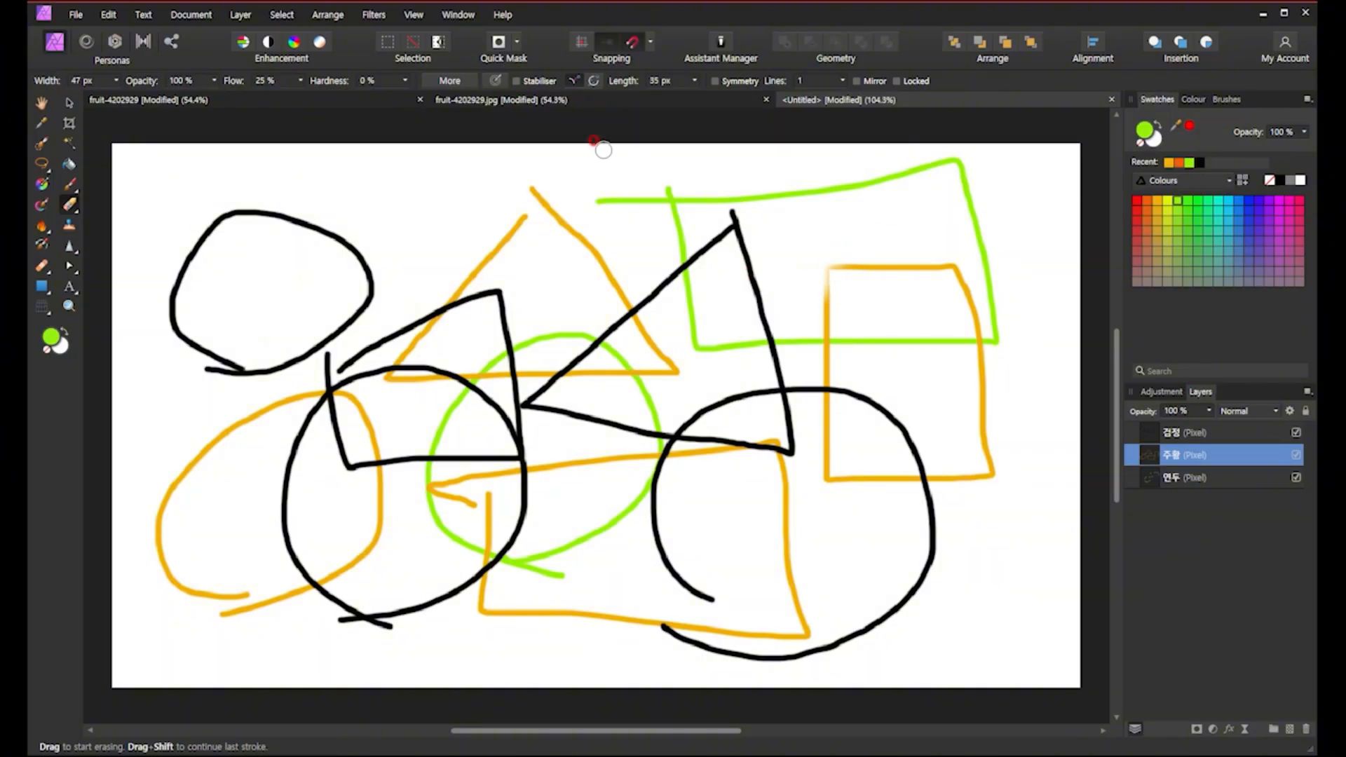
Switch to the fruit document and examine the top layer's thumbnail, name and visibility checkbox.
left_click(343, 101)
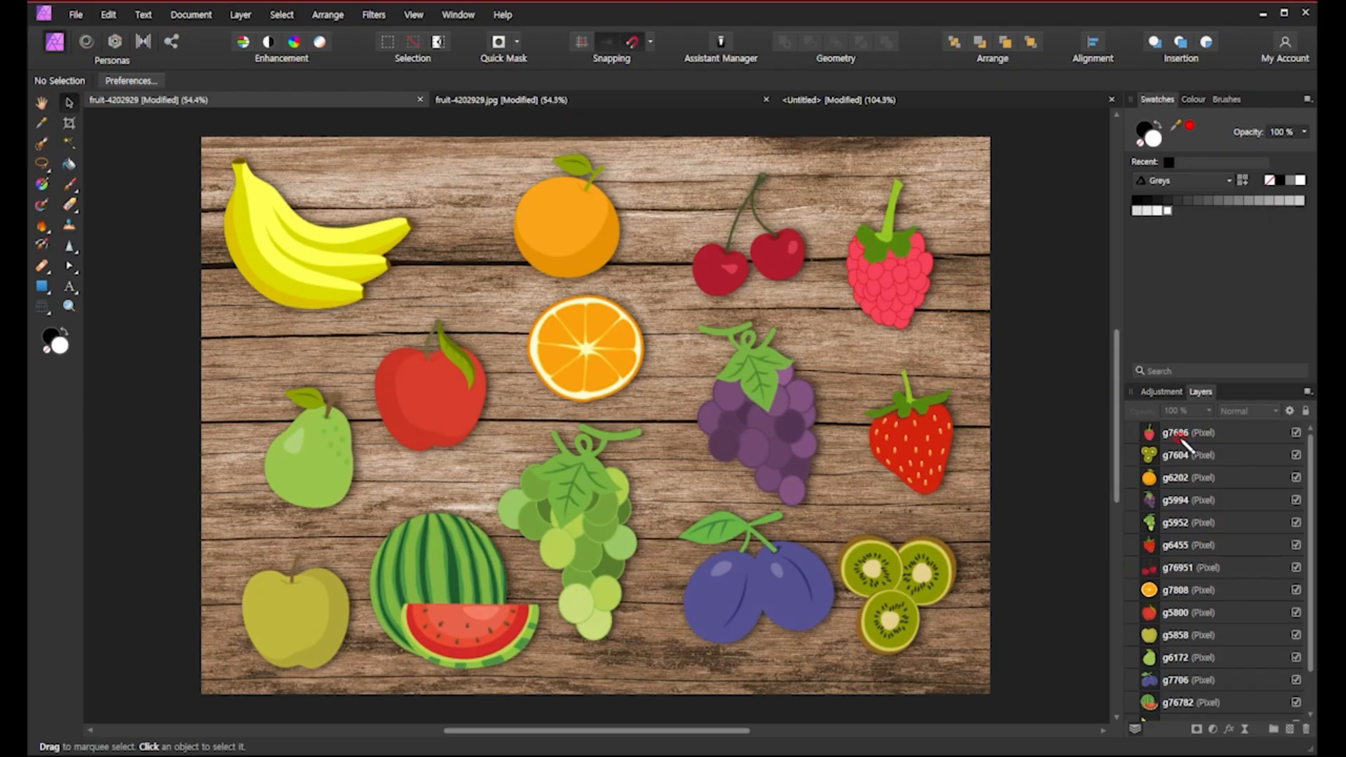
mouse_move(1160, 438)
left_mouse_down()
mouse_move(1216, 436)
mouse_move(1164, 464)
mouse_move(1217, 462)
left_mouse_up()
mouse_move(1139, 424)
left_mouse_down()
mouse_move(1137, 449)
mouse_move(1163, 449)
mouse_move(1161, 421)
mouse_move(1139, 423)
left_mouse_up()
mouse_move(1144, 422)
left_mouse_down()
mouse_move(1131, 349)
mouse_move(1181, 288)
mouse_move(1190, 304)
mouse_move(1196, 288)
mouse_move(1190, 312)
mouse_move(1227, 301)
mouse_move(1229, 285)
mouse_move(1244, 295)
mouse_move(1277, 280)
mouse_move(1269, 323)
left_mouse_up()
mouse_move(1140, 422)
left_mouse_down()
mouse_move(1147, 441)
mouse_move(1161, 430)
mouse_move(1141, 422)
left_mouse_up()
left_click(1296, 432)
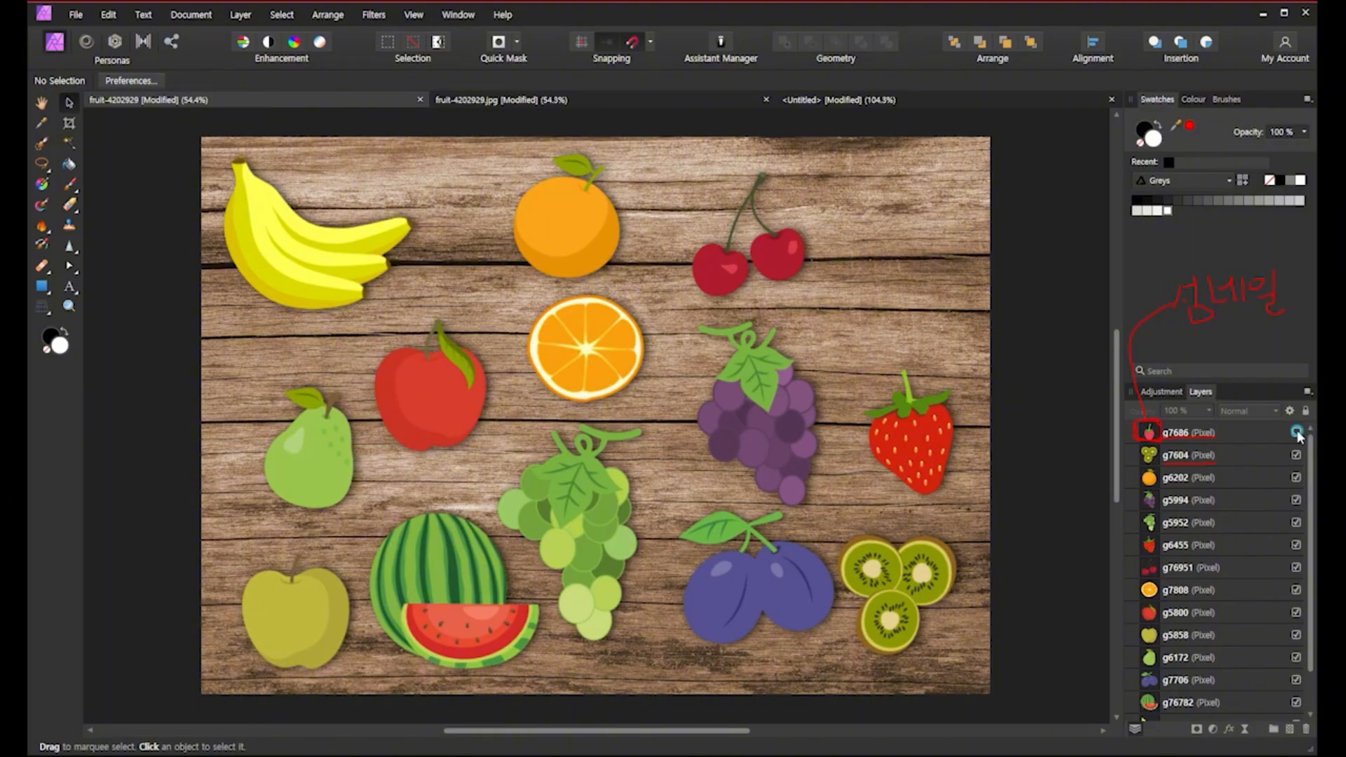
Show the top raspberry layer again by toggling its visibility.
left_click(1297, 432)
left_click(1297, 432)
left_click(1296, 432)
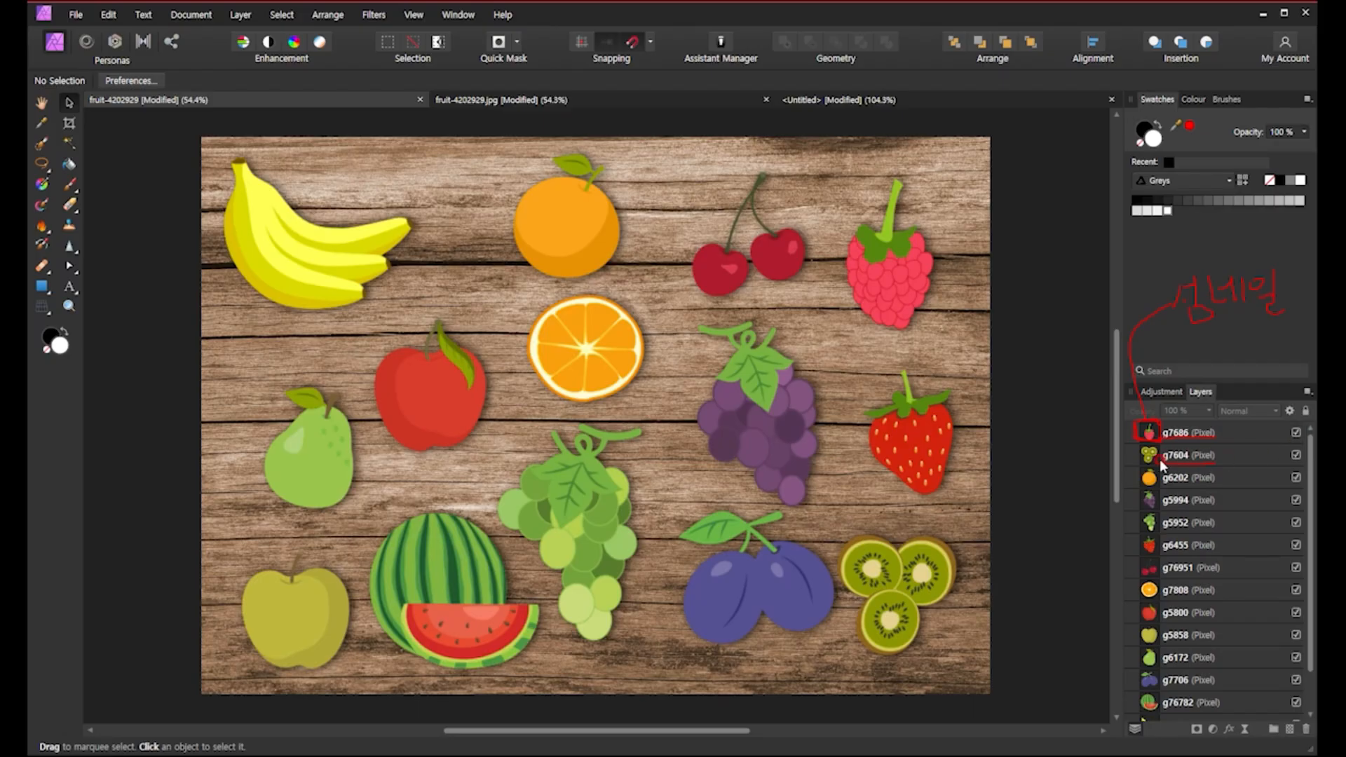
Hide the green-grape and cherry layers and show them again.
left_click(1296, 456)
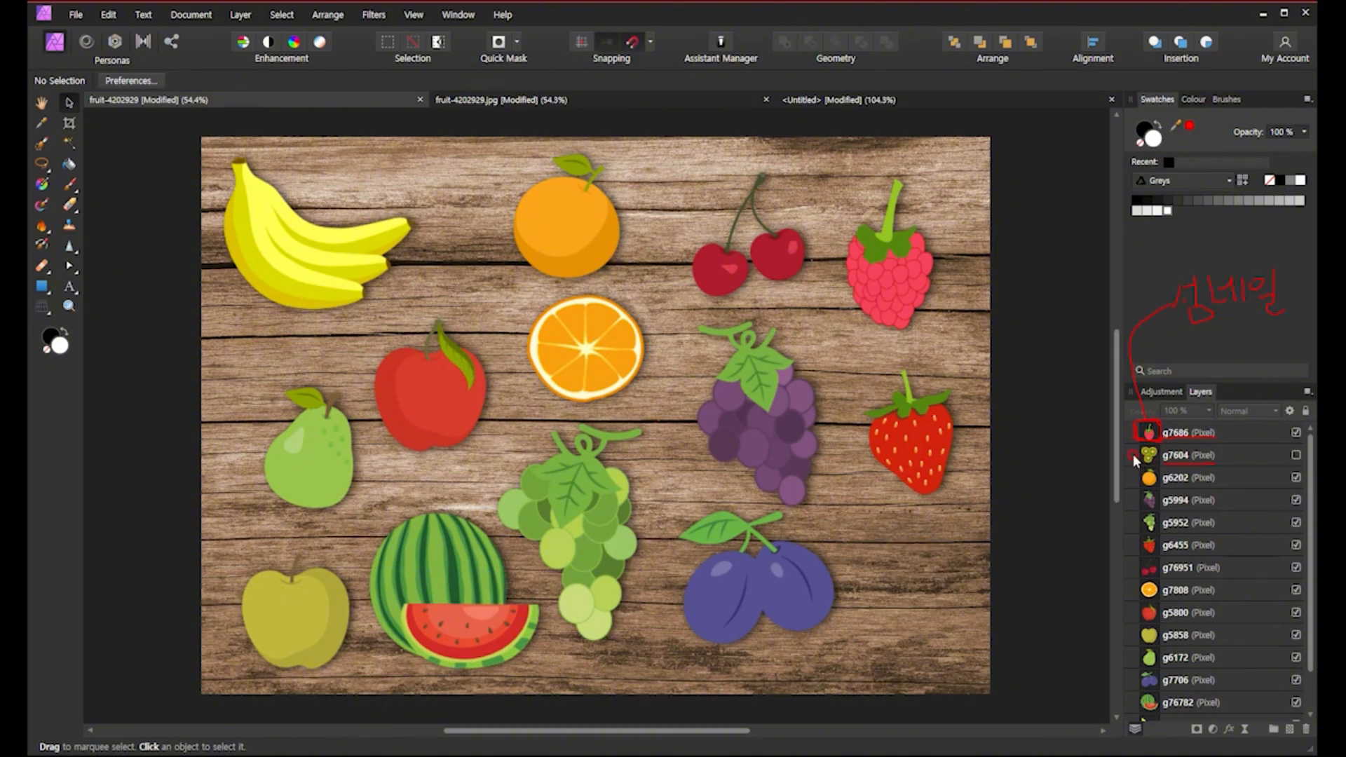
left_click(1294, 456)
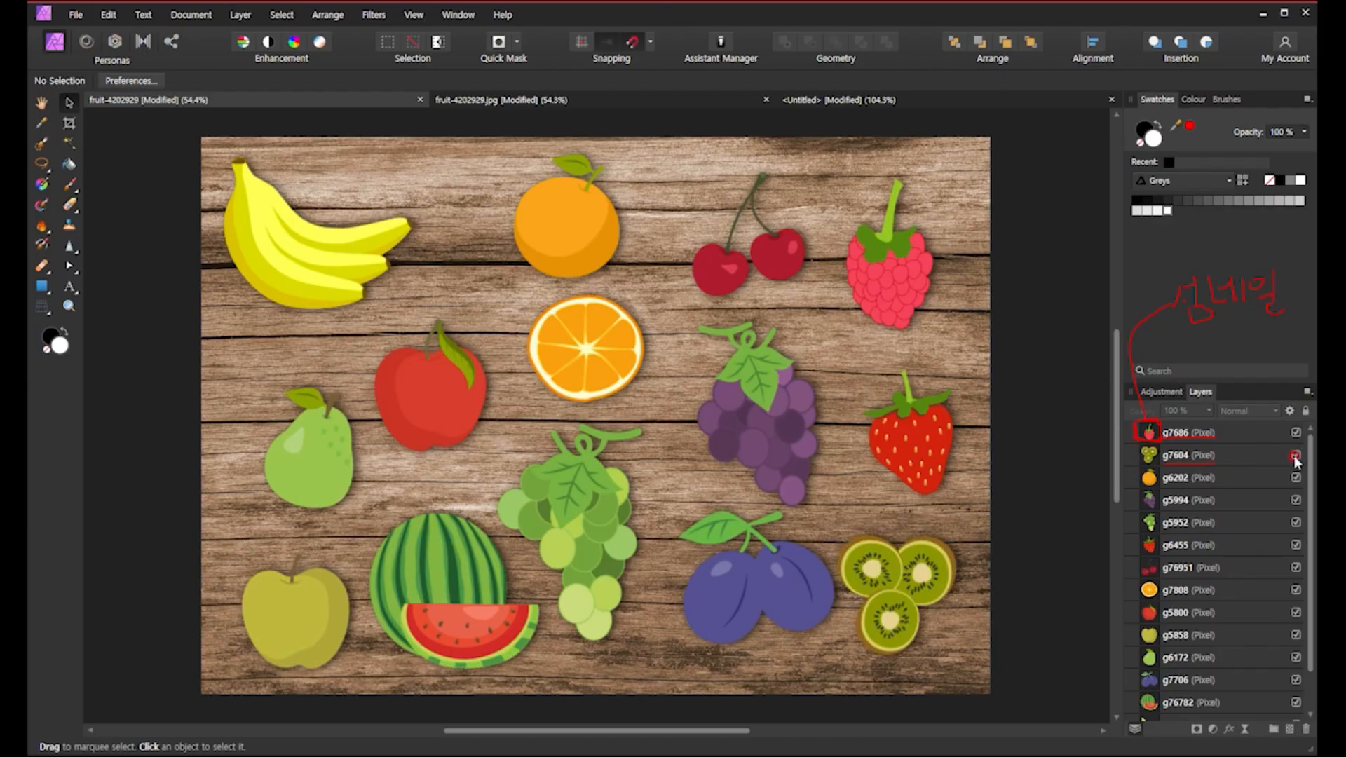
left_click(1298, 568)
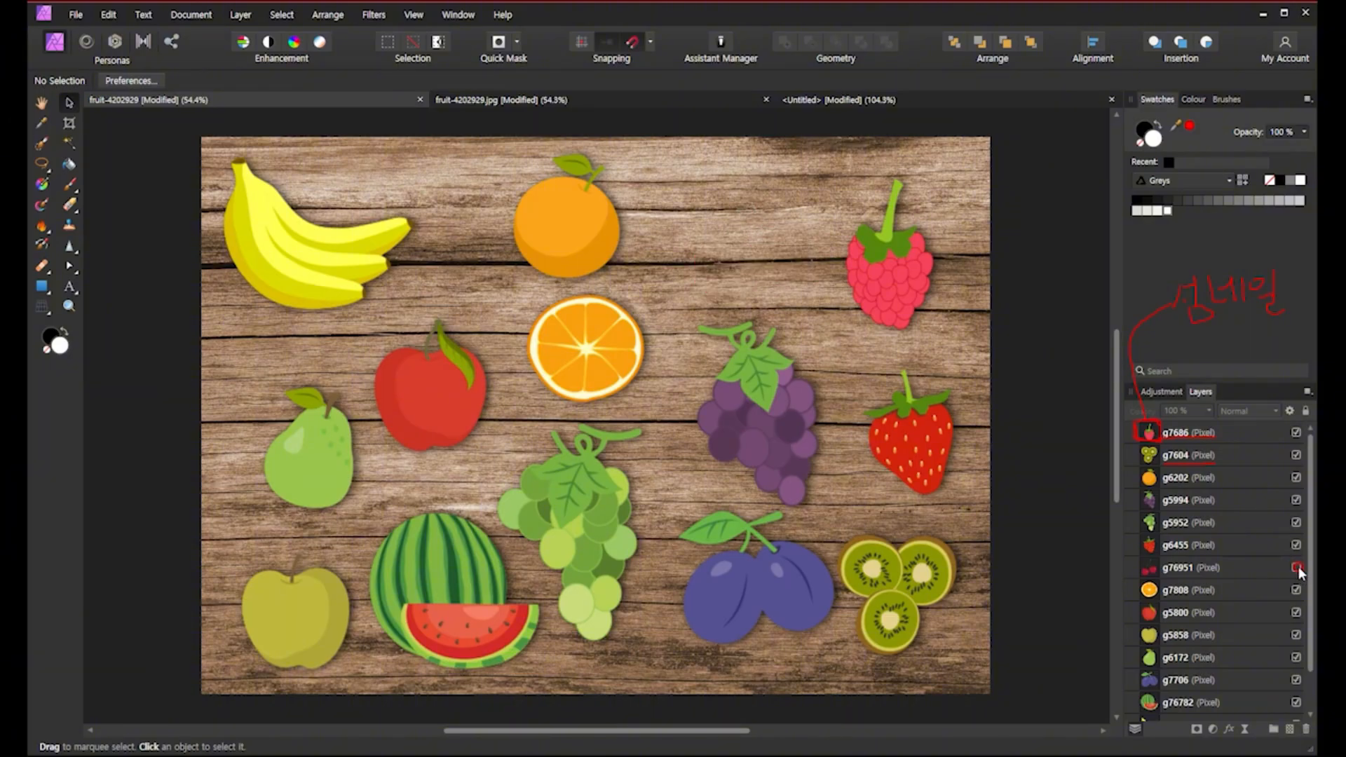
left_click(1297, 568)
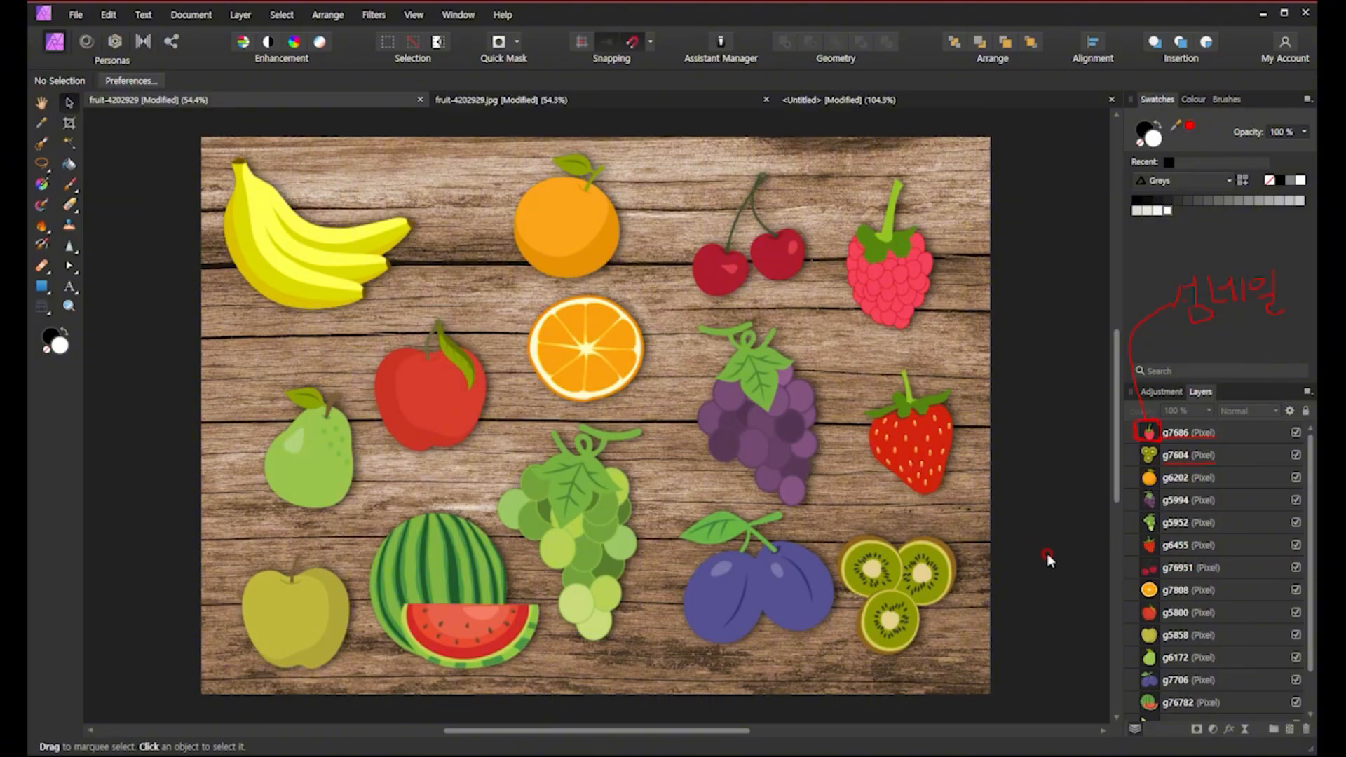
Select the purple grapes and examine their bounding box and handles.
left_click(869, 283)
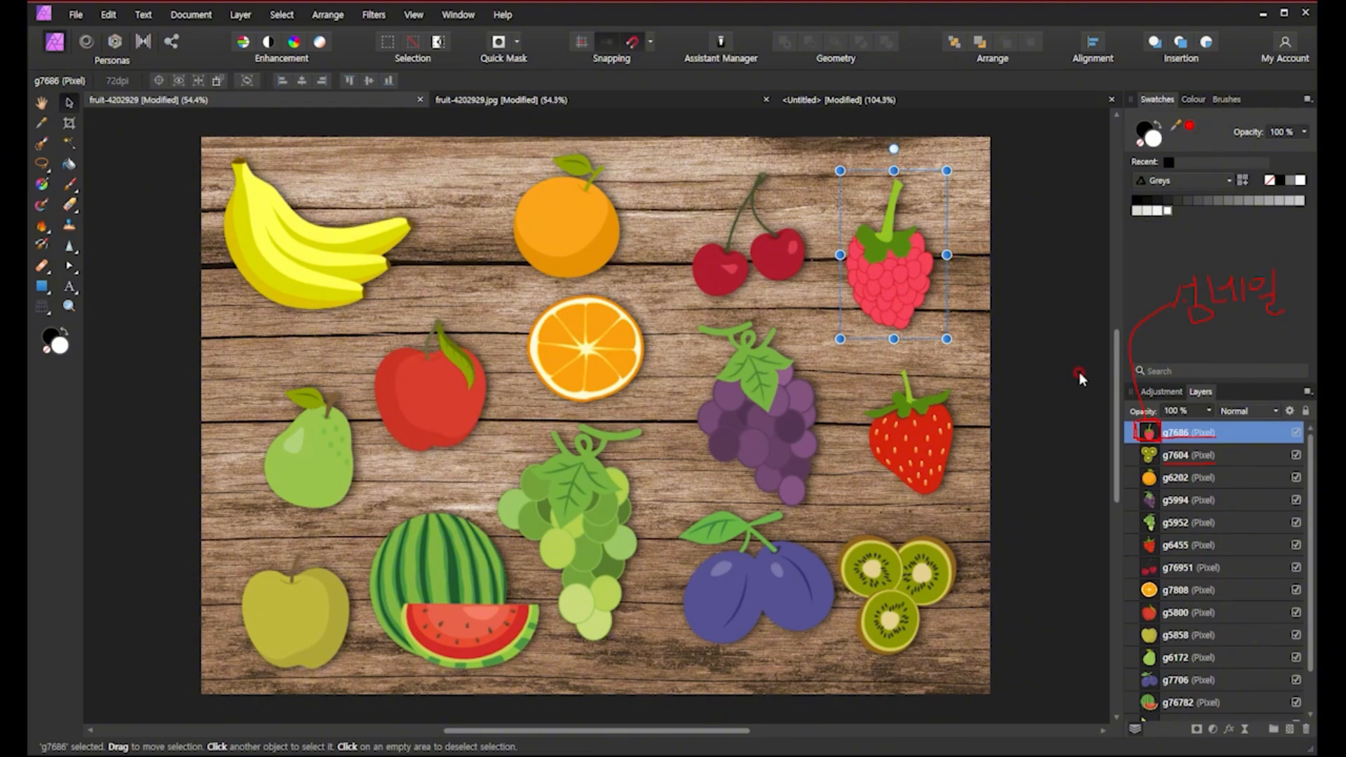
left_click(1208, 432)
left_click(1183, 503)
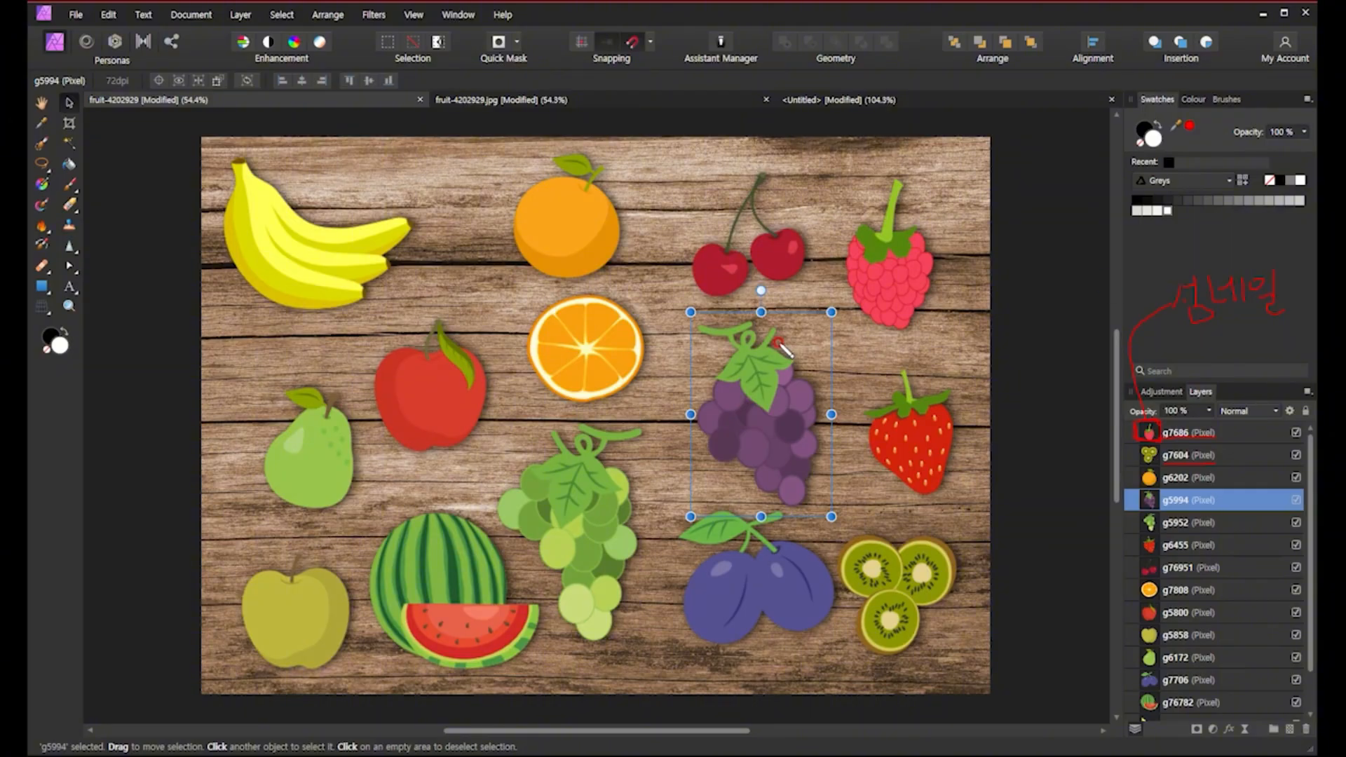
mouse_move(695, 317)
left_mouse_down()
mouse_move(678, 319)
mouse_move(688, 301)
mouse_move(704, 319)
mouse_move(752, 308)
mouse_move(774, 322)
mouse_move(850, 303)
mouse_move(838, 326)
left_mouse_up()
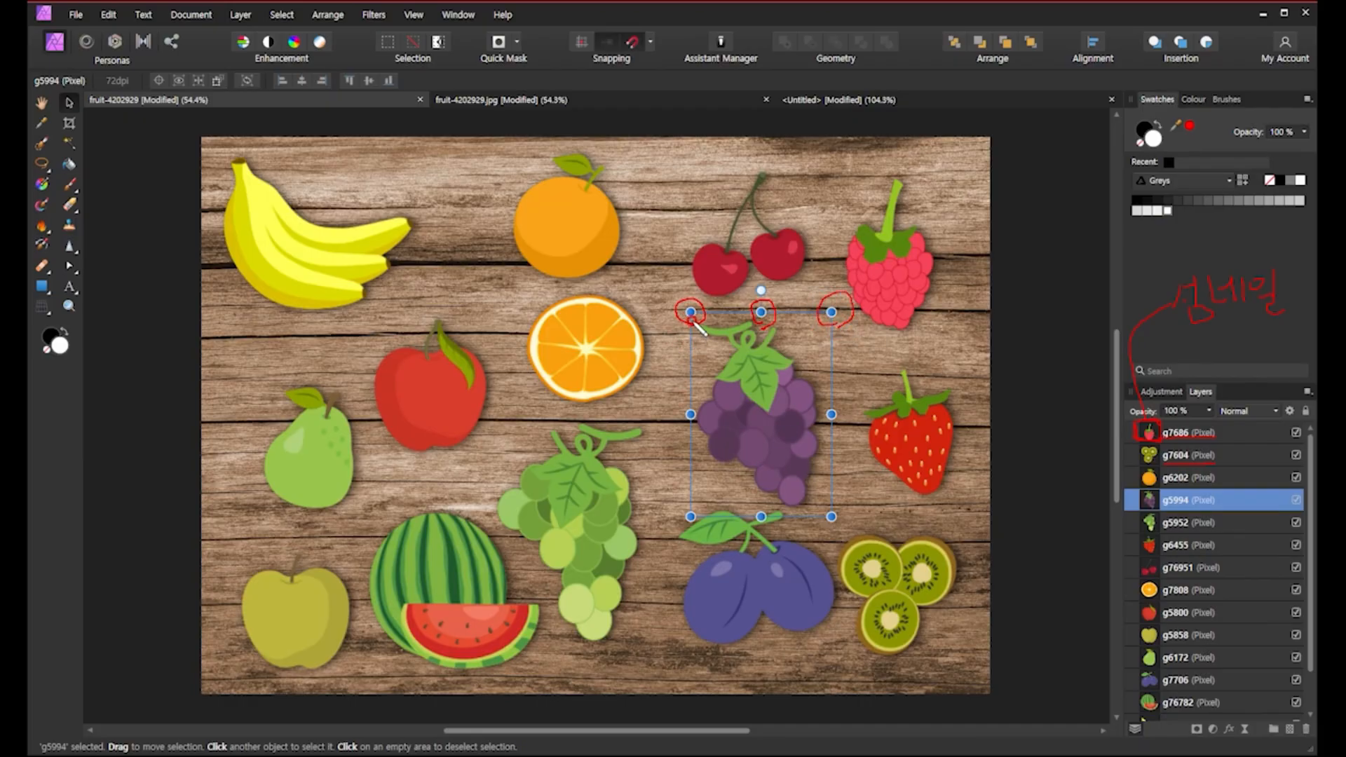
mouse_move(691, 317)
left_mouse_down()
mouse_move(691, 521)
mouse_move(795, 528)
mouse_move(828, 500)
mouse_move(824, 339)
mouse_move(810, 319)
mouse_move(698, 326)
left_mouse_up()
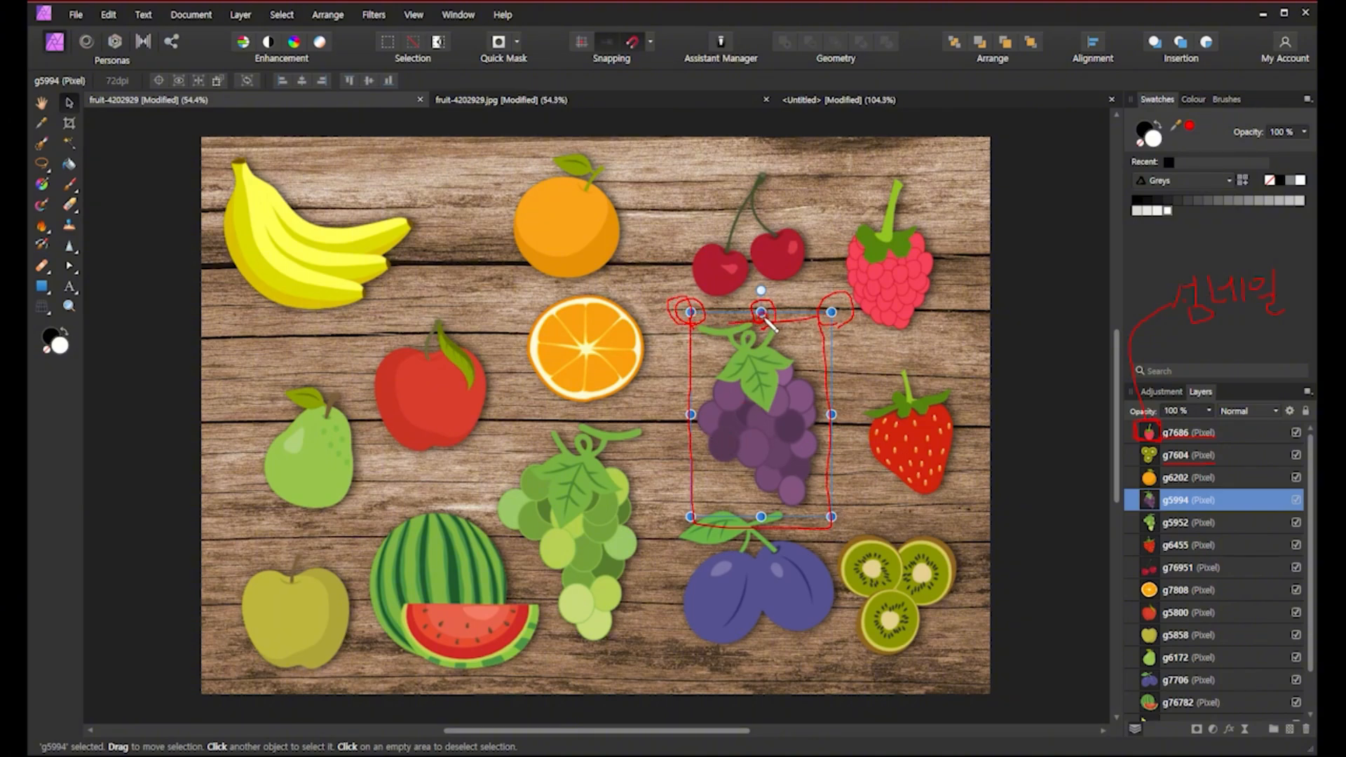
mouse_move(673, 419)
left_mouse_down()
mouse_move(702, 411)
mouse_move(694, 428)
left_mouse_up()
mouse_move(792, 546)
left_mouse_down()
mouse_move(744, 518)
mouse_move(769, 510)
mouse_move(797, 531)
mouse_move(823, 525)
left_mouse_up()
mouse_move(829, 441)
left_mouse_down()
mouse_move(824, 403)
mouse_move(827, 431)
left_mouse_up()
mouse_move(705, 533)
left_mouse_down()
mouse_move(673, 509)
mouse_move(694, 523)
left_mouse_up()
key("e")
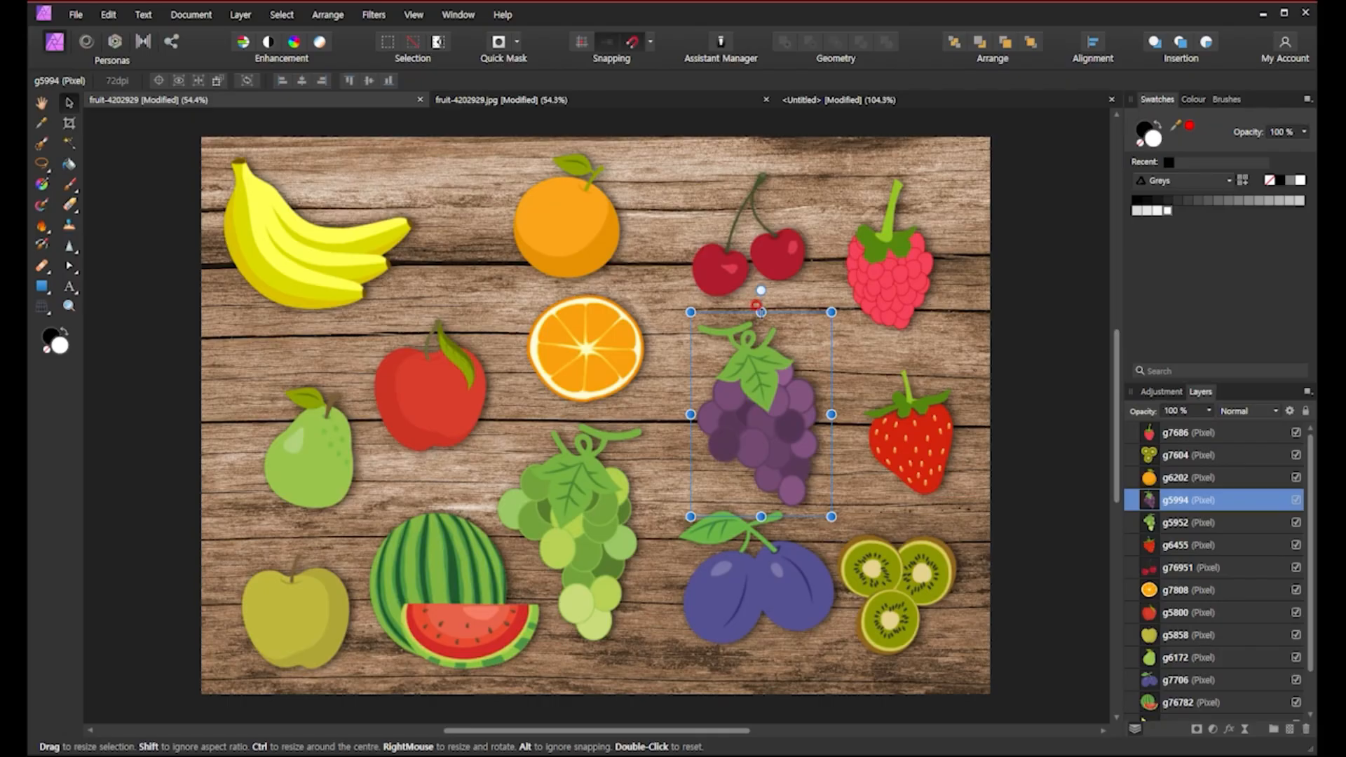
Resize the purple grapes slightly smaller by adjusting their selection handles.
mouse_move(758, 304)
left_mouse_down()
mouse_move(760, 188)
mouse_move(761, 358)
mouse_move(760, 290)
mouse_move(761, 314)
left_mouse_up()
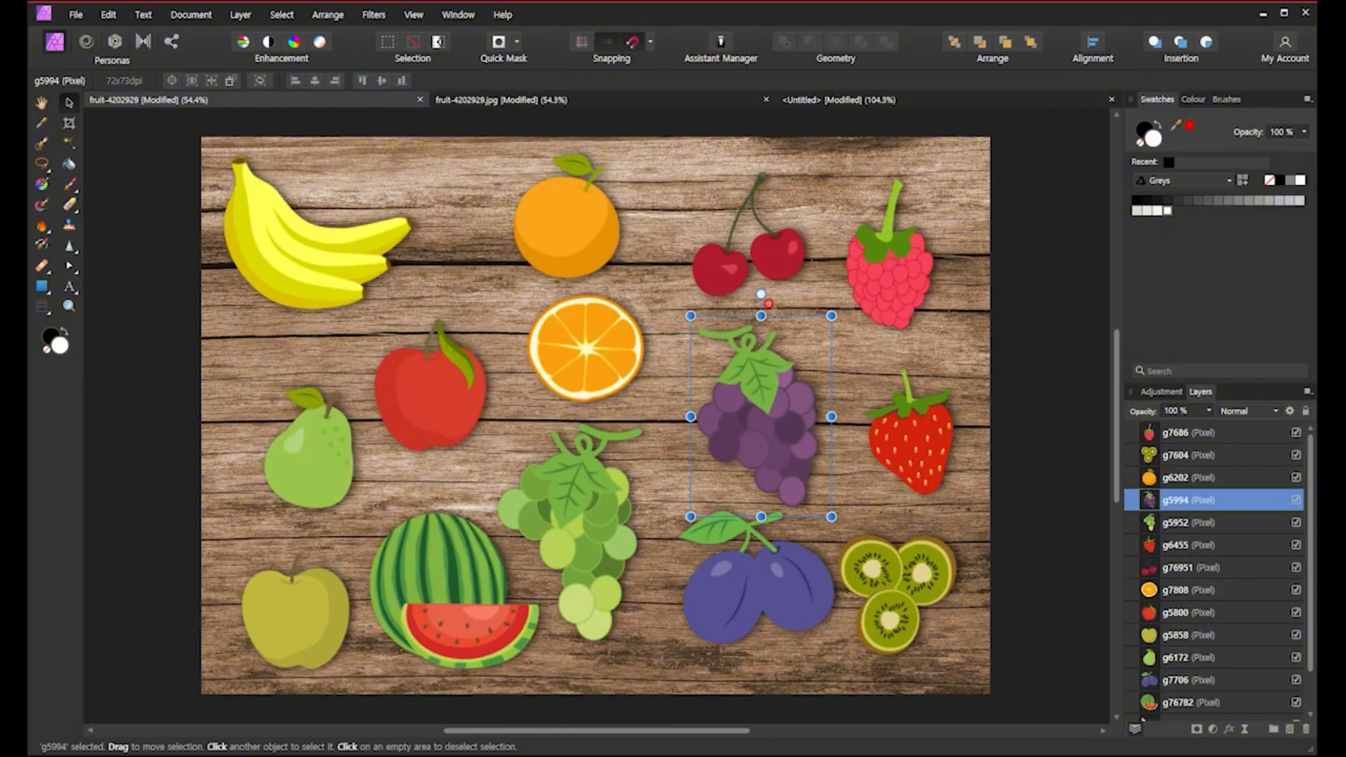
left_click_drag(687, 311, 743, 282)
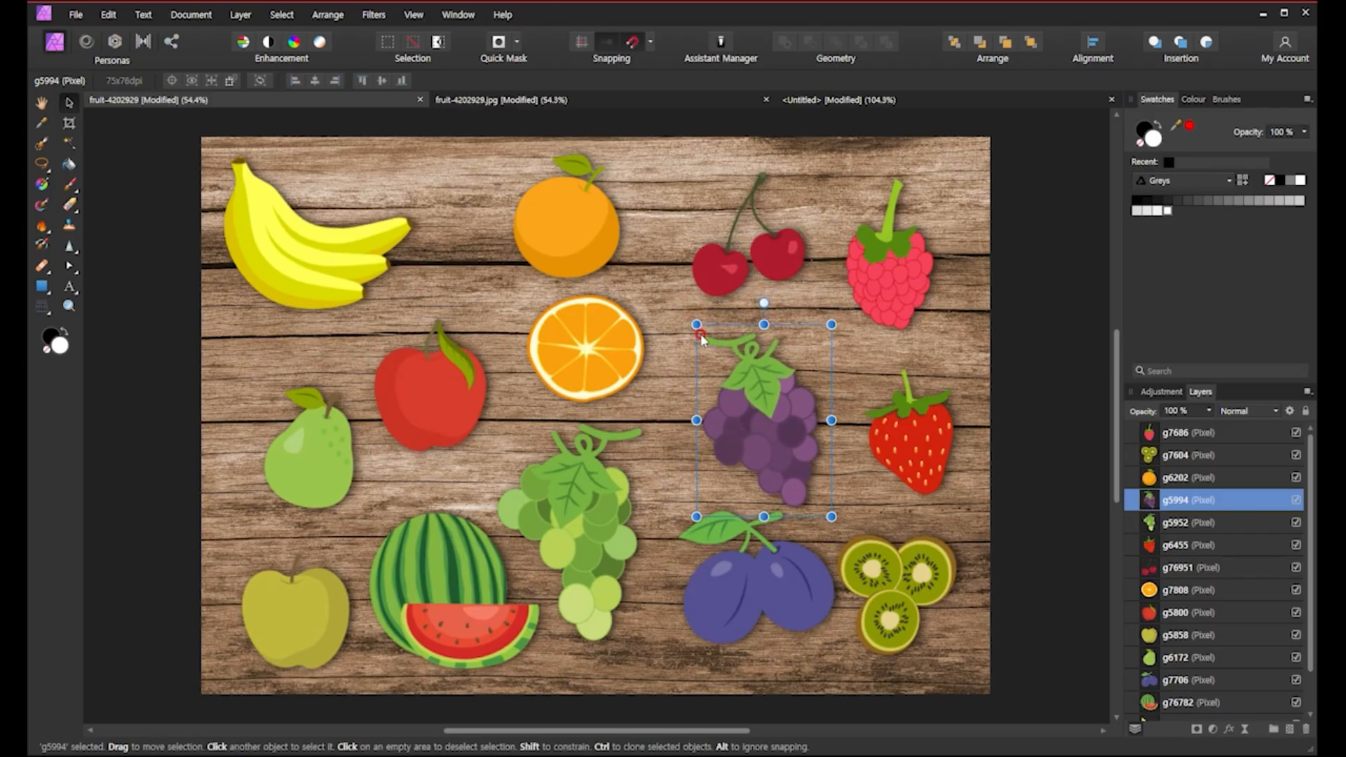
left_click_drag(697, 325, 709, 348)
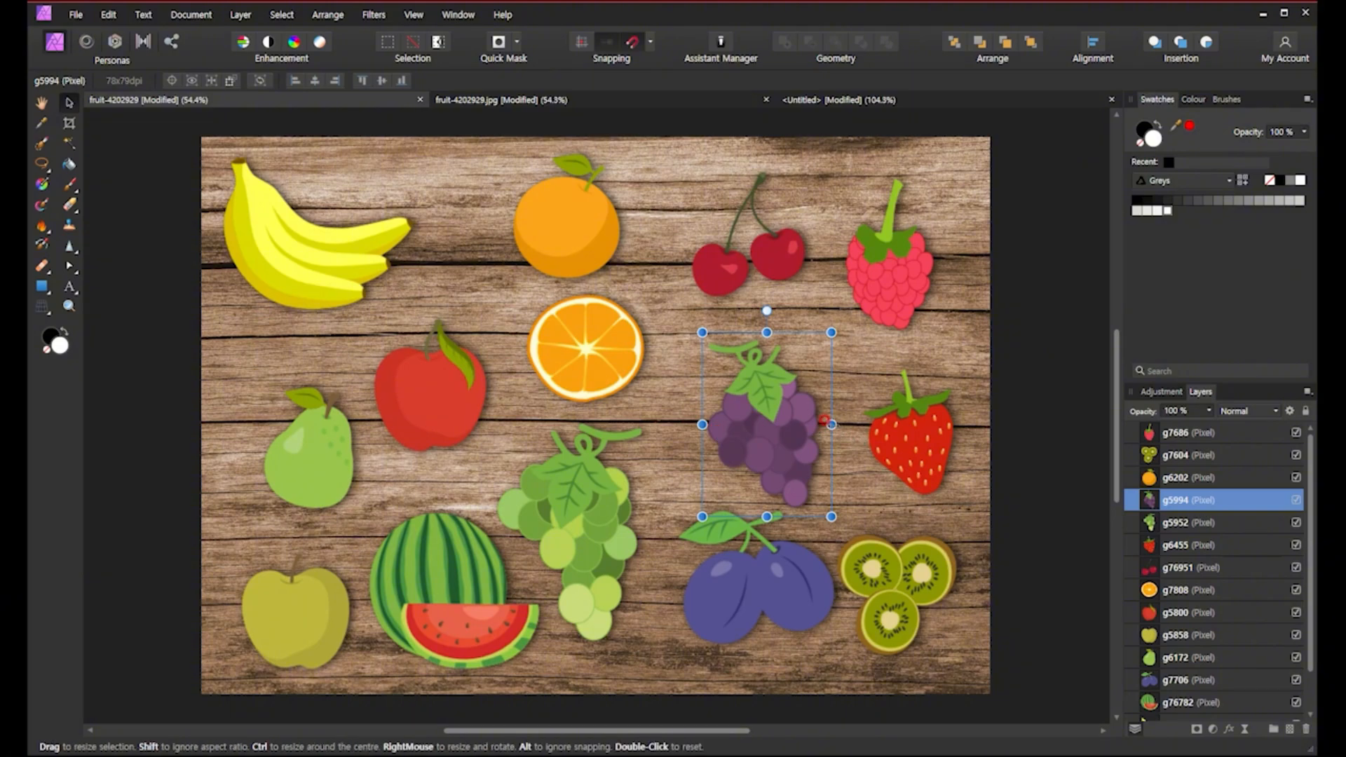
left_click_drag(832, 423, 786, 447)
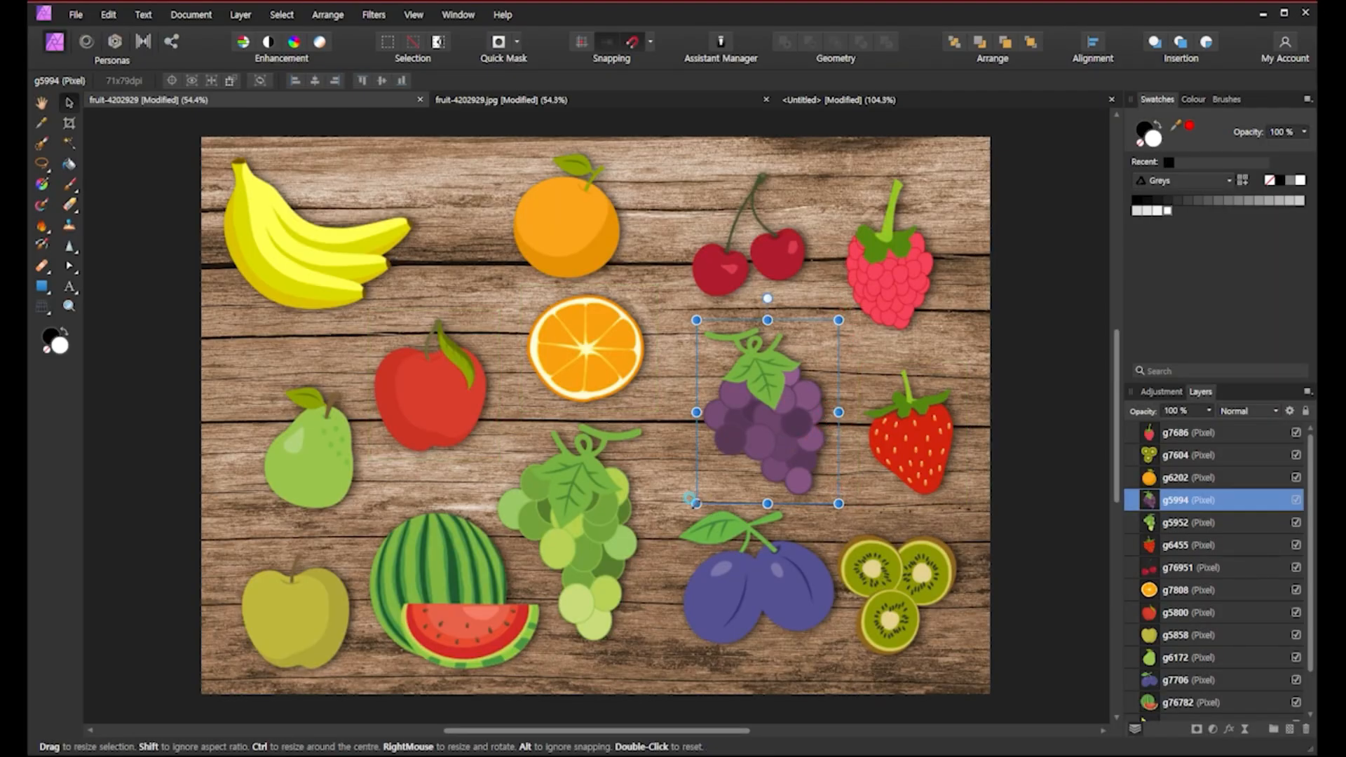
mouse_move(696, 503)
left_mouse_down()
mouse_move(685, 500)
mouse_move(703, 495)
left_mouse_up()
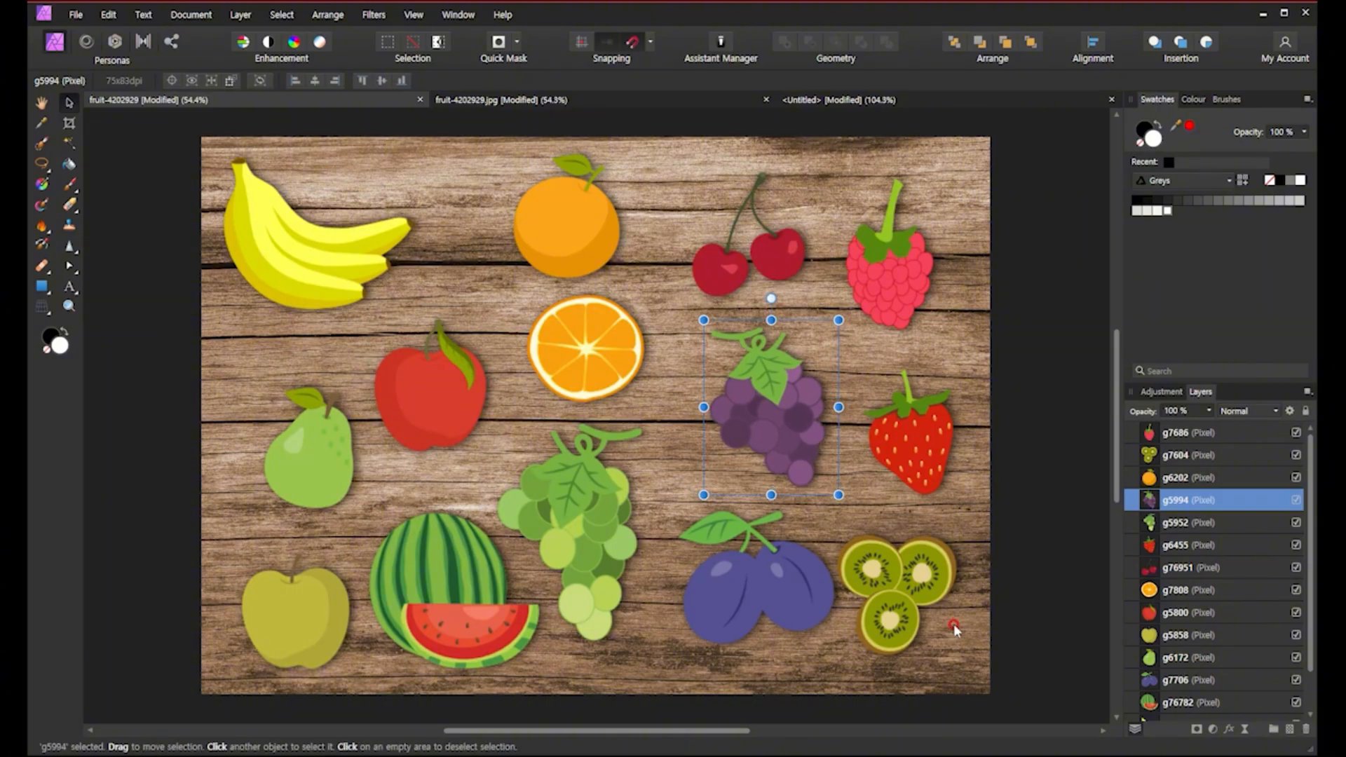
Select fruits on the canvas and rows in the Layers panel to match each fruit with its layer.
left_click(777, 578)
left_click(623, 541)
left_click(569, 369)
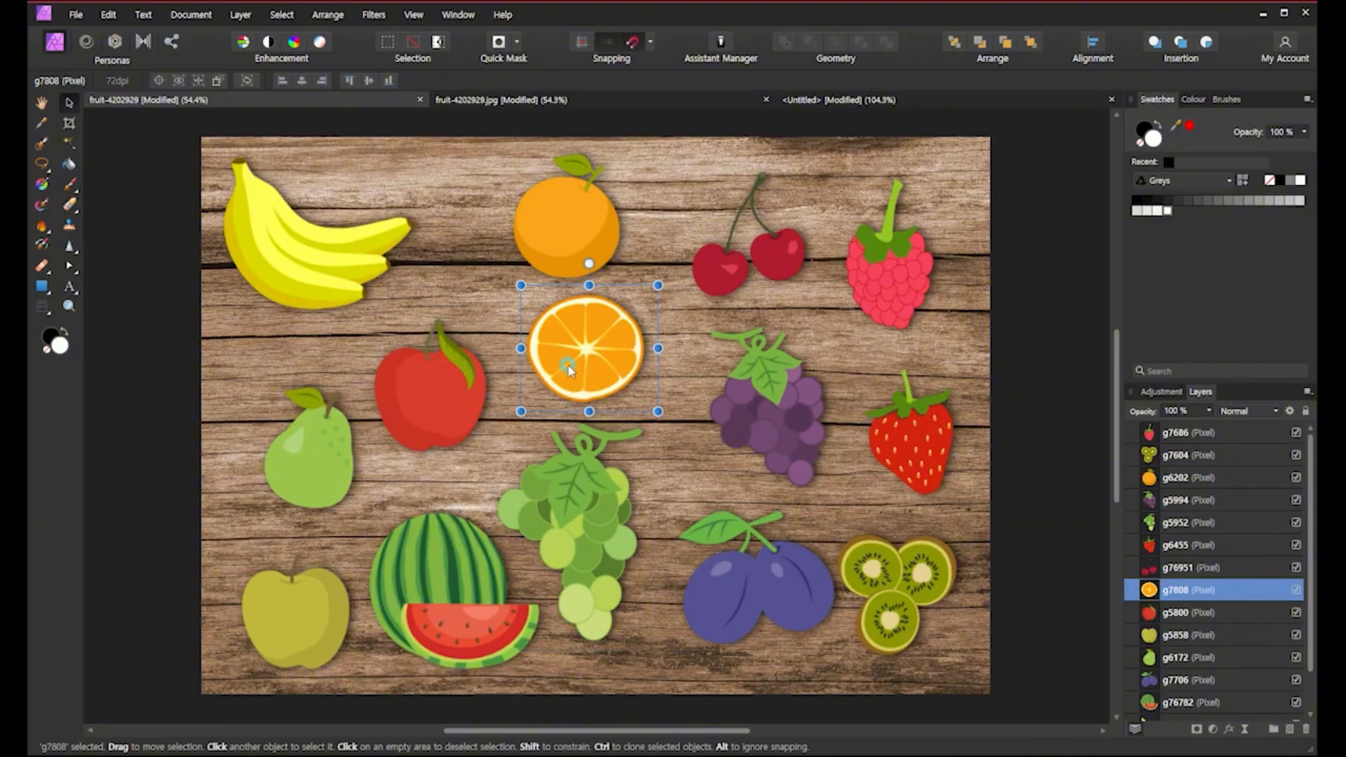
left_click(1204, 497)
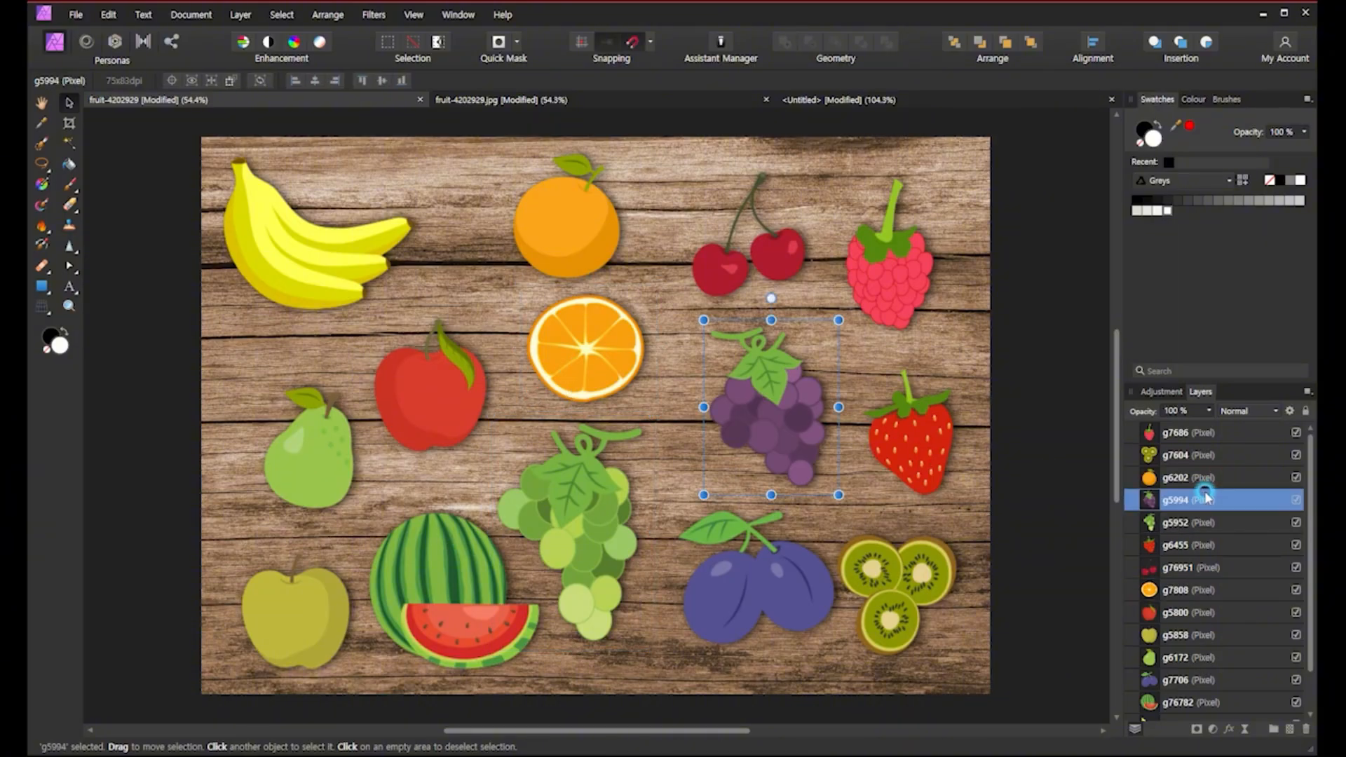
left_click(1194, 456)
left_click(1192, 434)
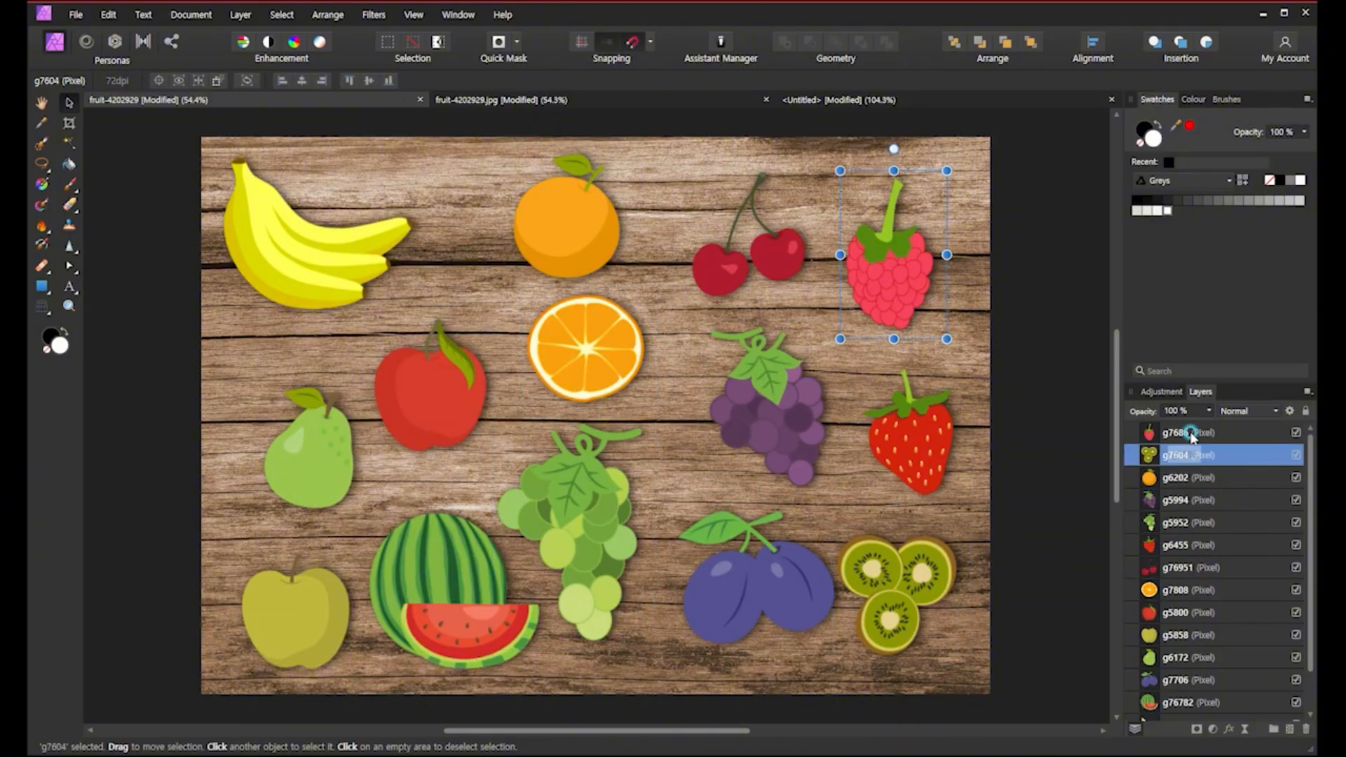
left_click(1215, 612)
left_click(1211, 657)
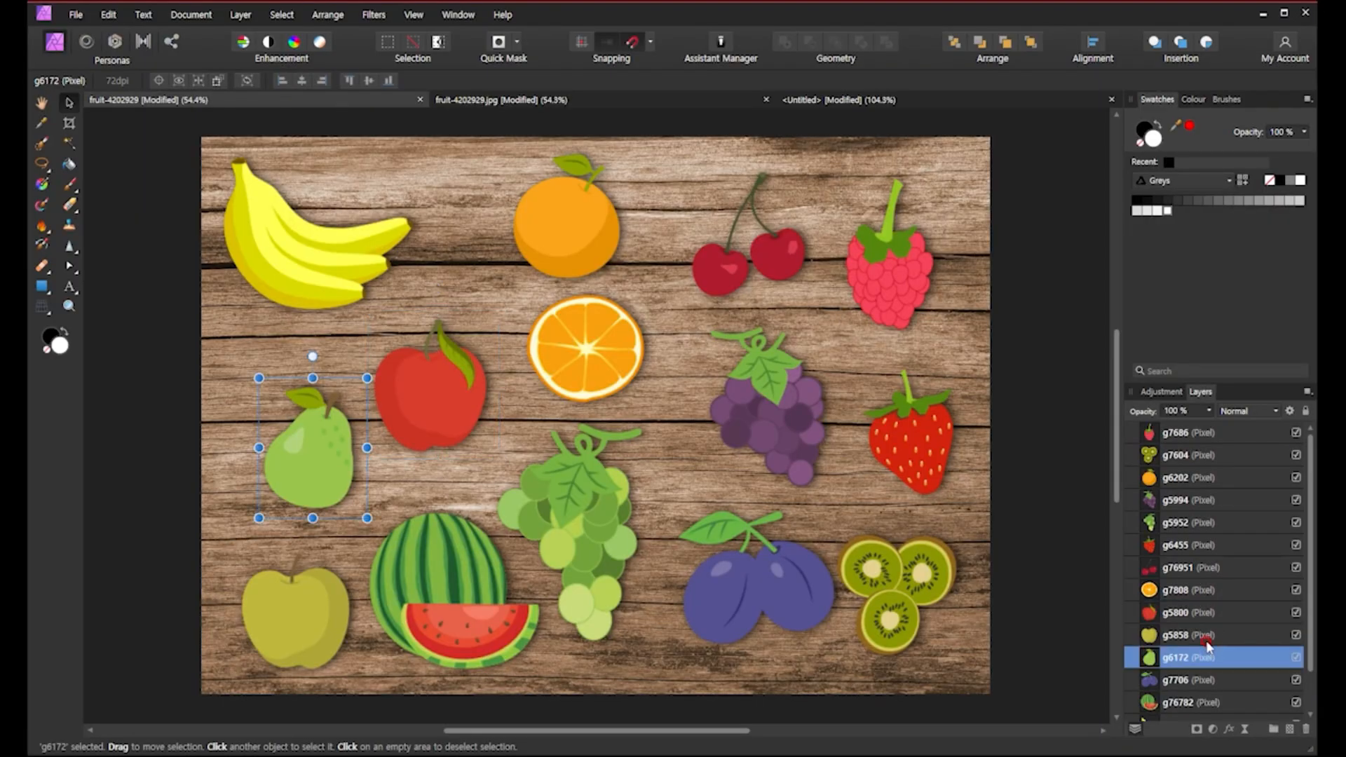
left_click(1206, 635)
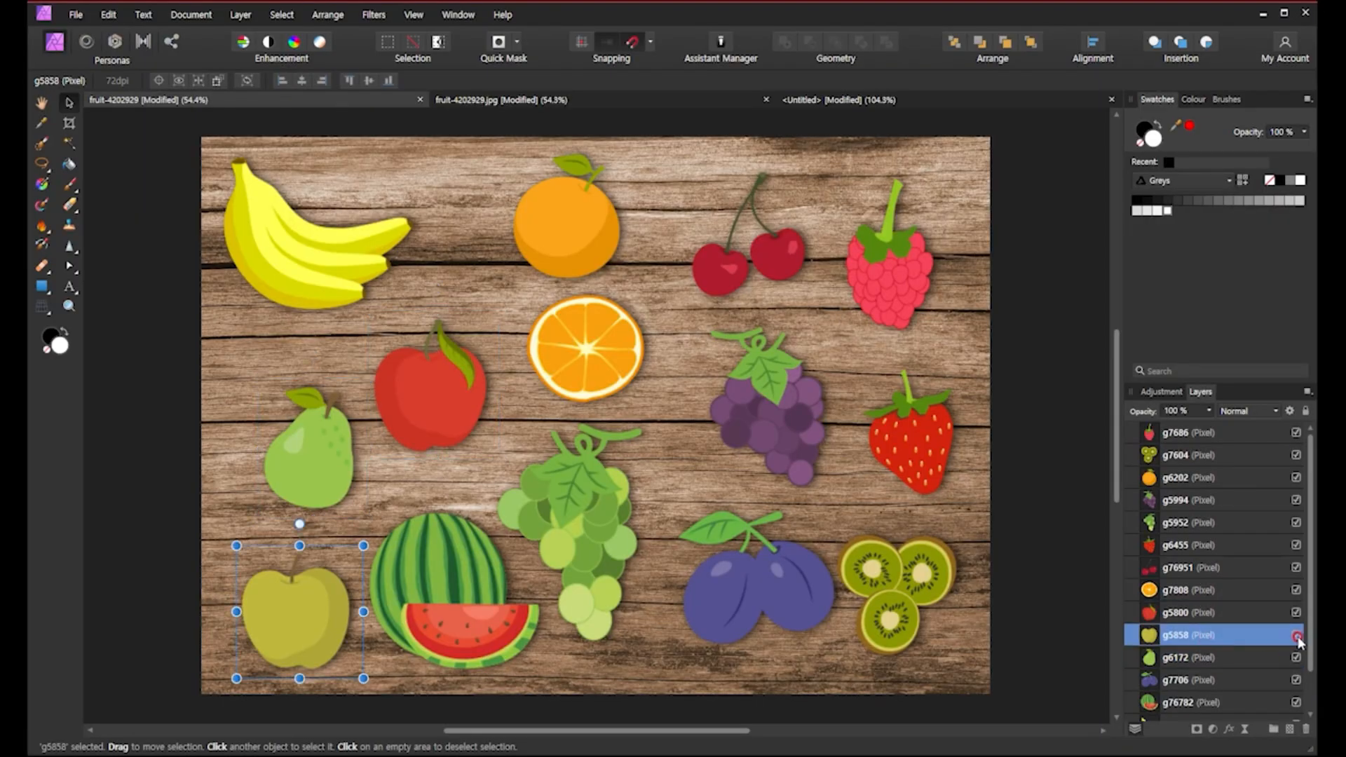
left_click(1214, 612)
left_click(1192, 591)
left_click(1188, 568)
left_click(1187, 546)
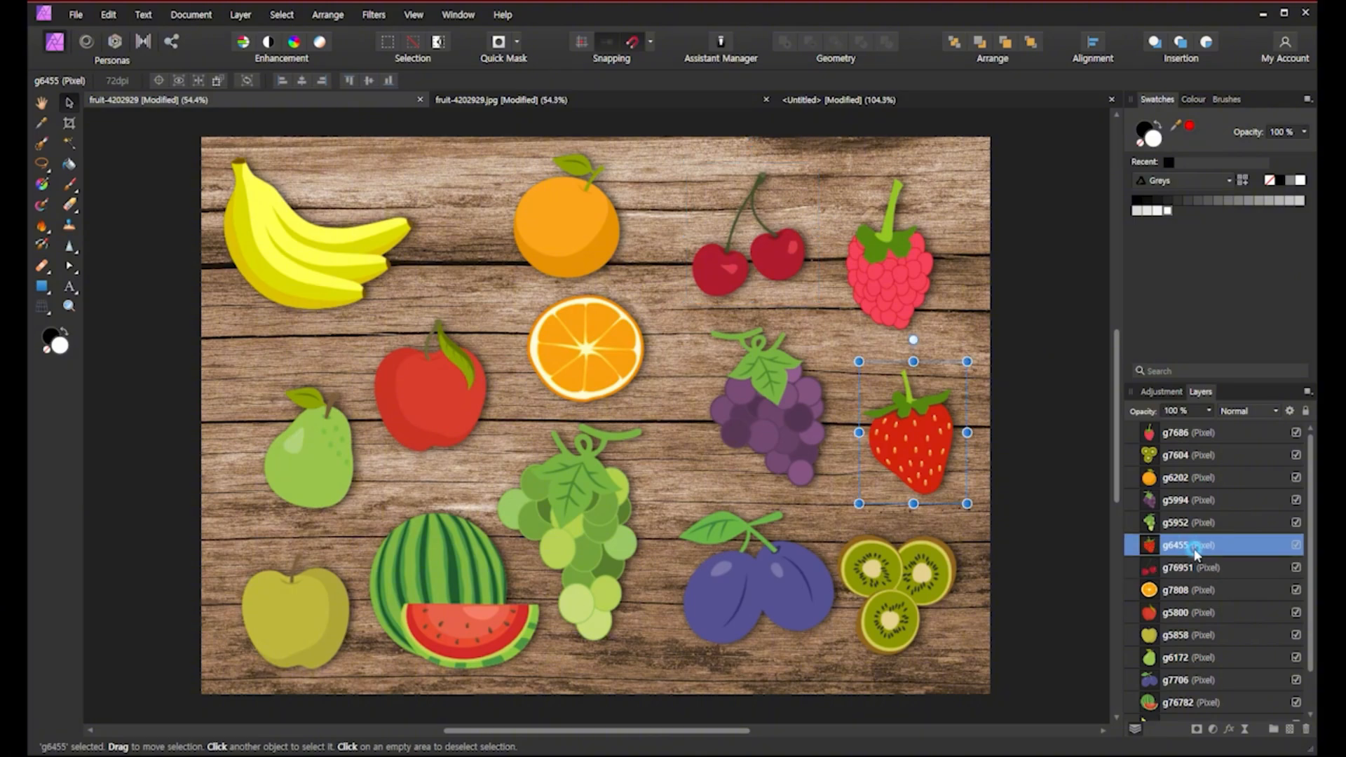
left_click(1185, 523)
left_click(1185, 501)
left_click(1183, 479)
left_click(1185, 455)
left_click(1185, 432)
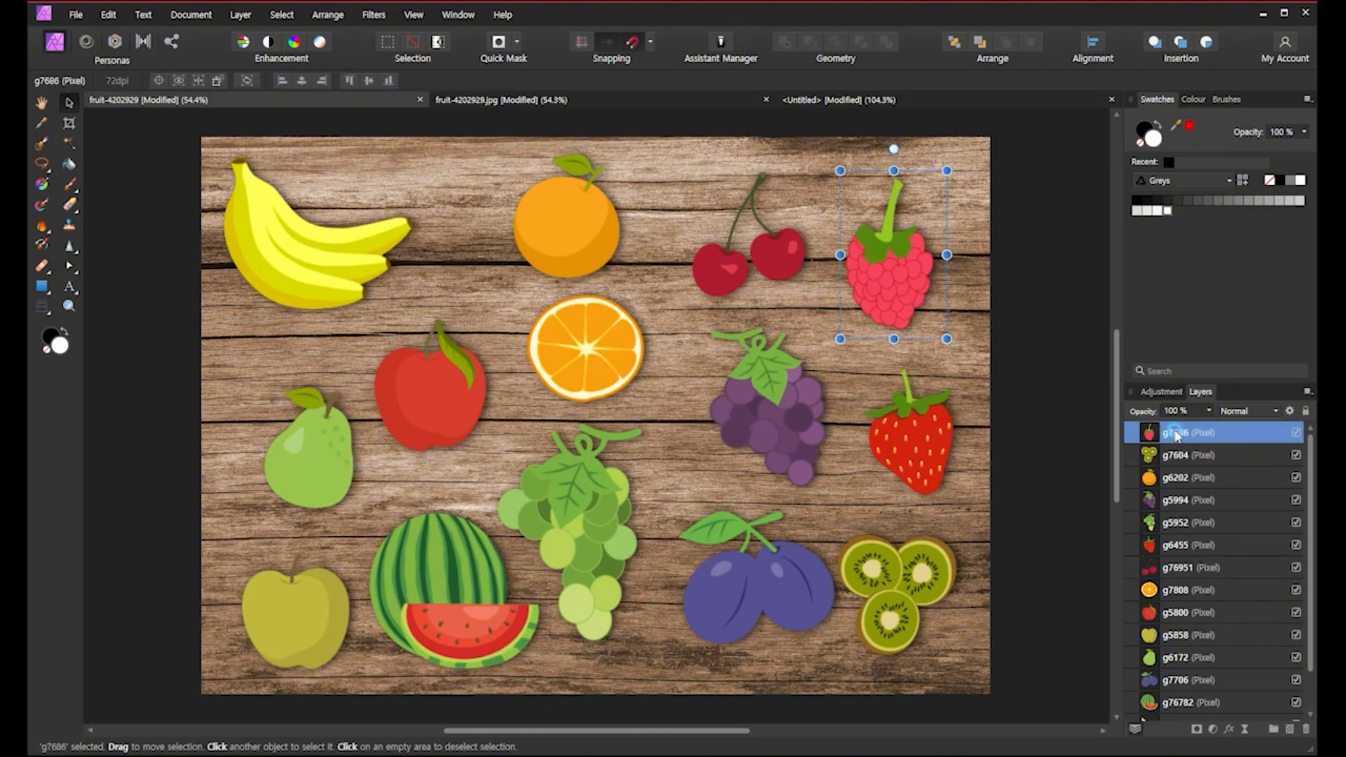
left_click(1205, 616)
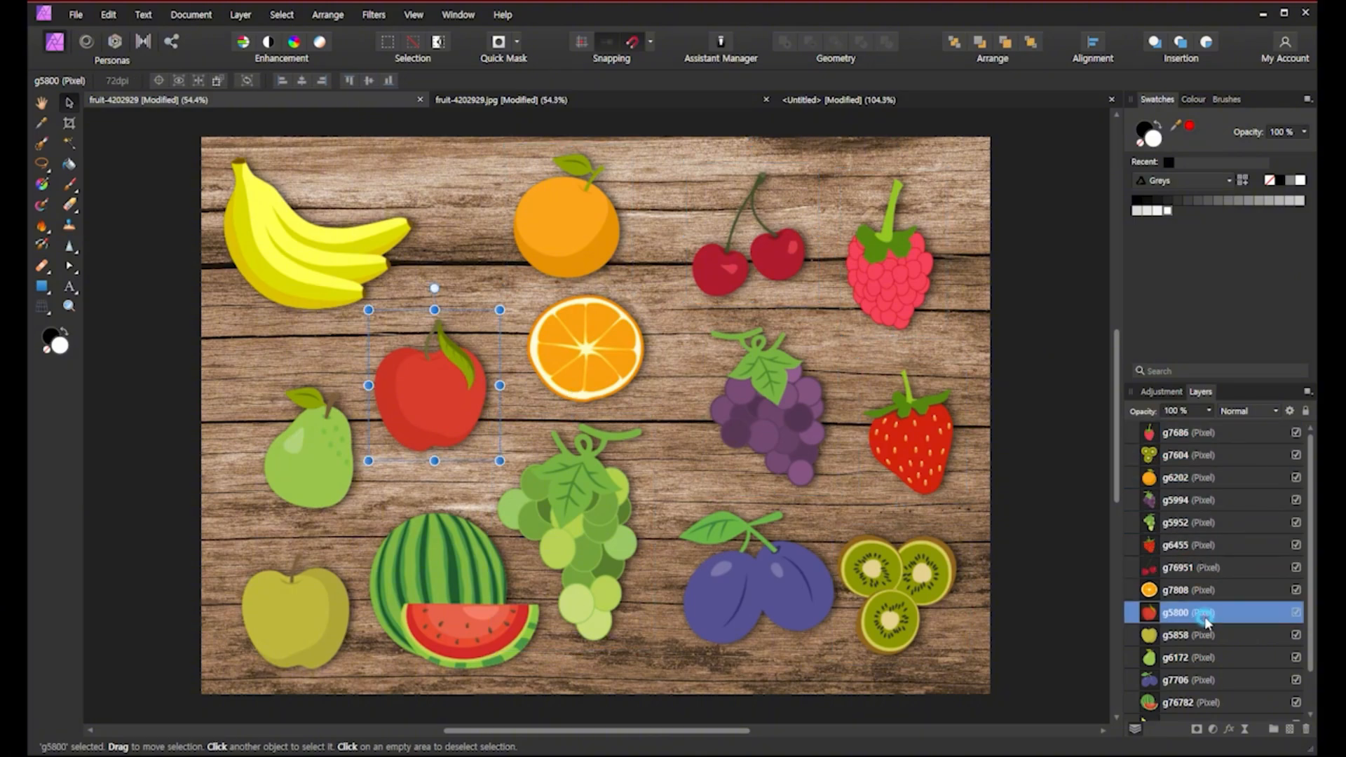
left_click(606, 350)
left_click(607, 265)
left_click(365, 251)
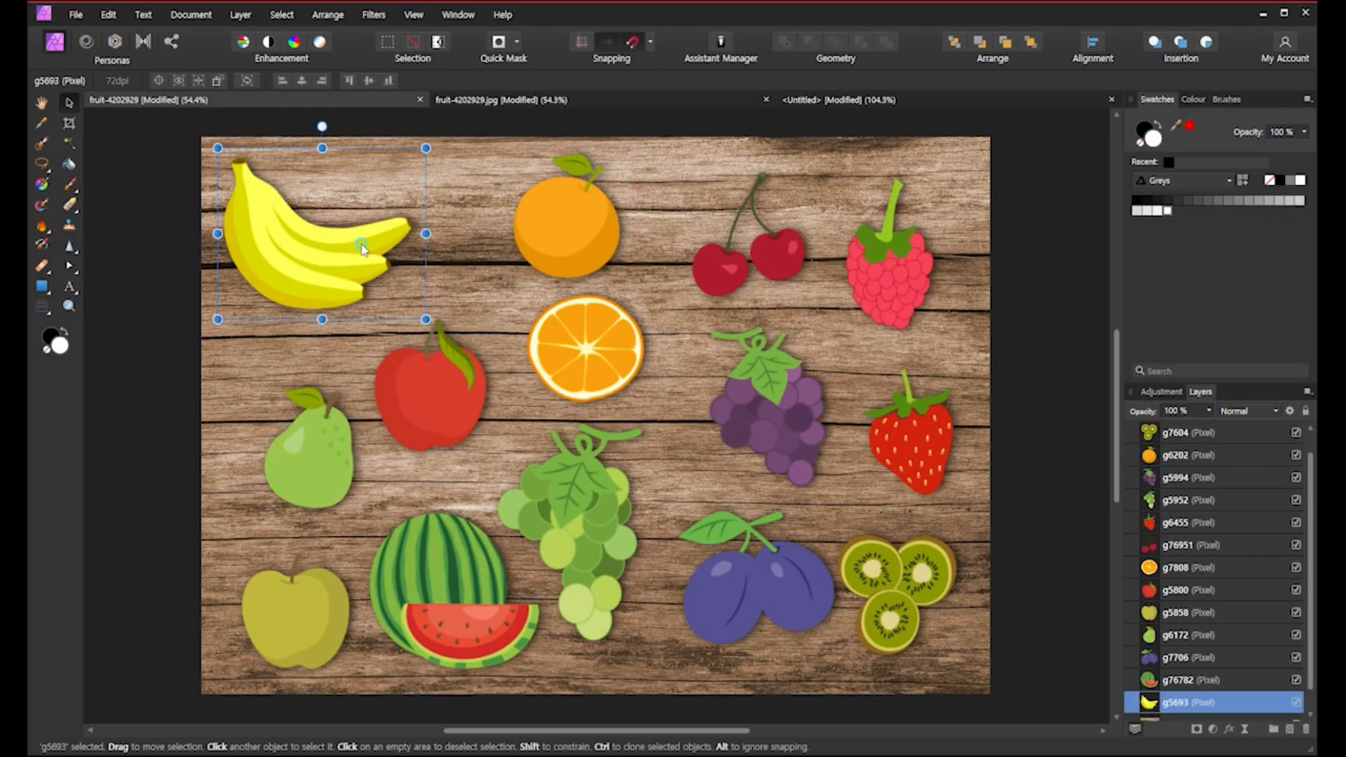
left_click(596, 547)
left_click(794, 601)
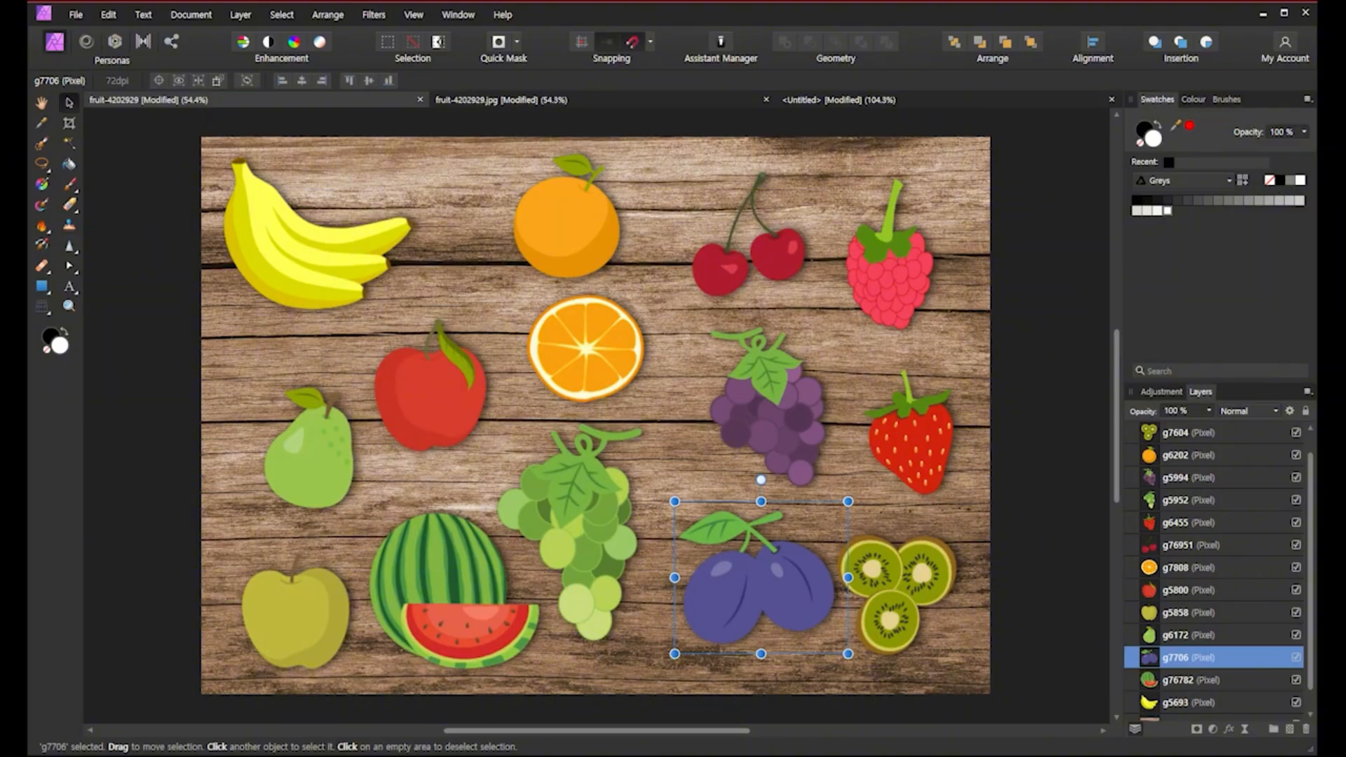
left_click(1045, 596)
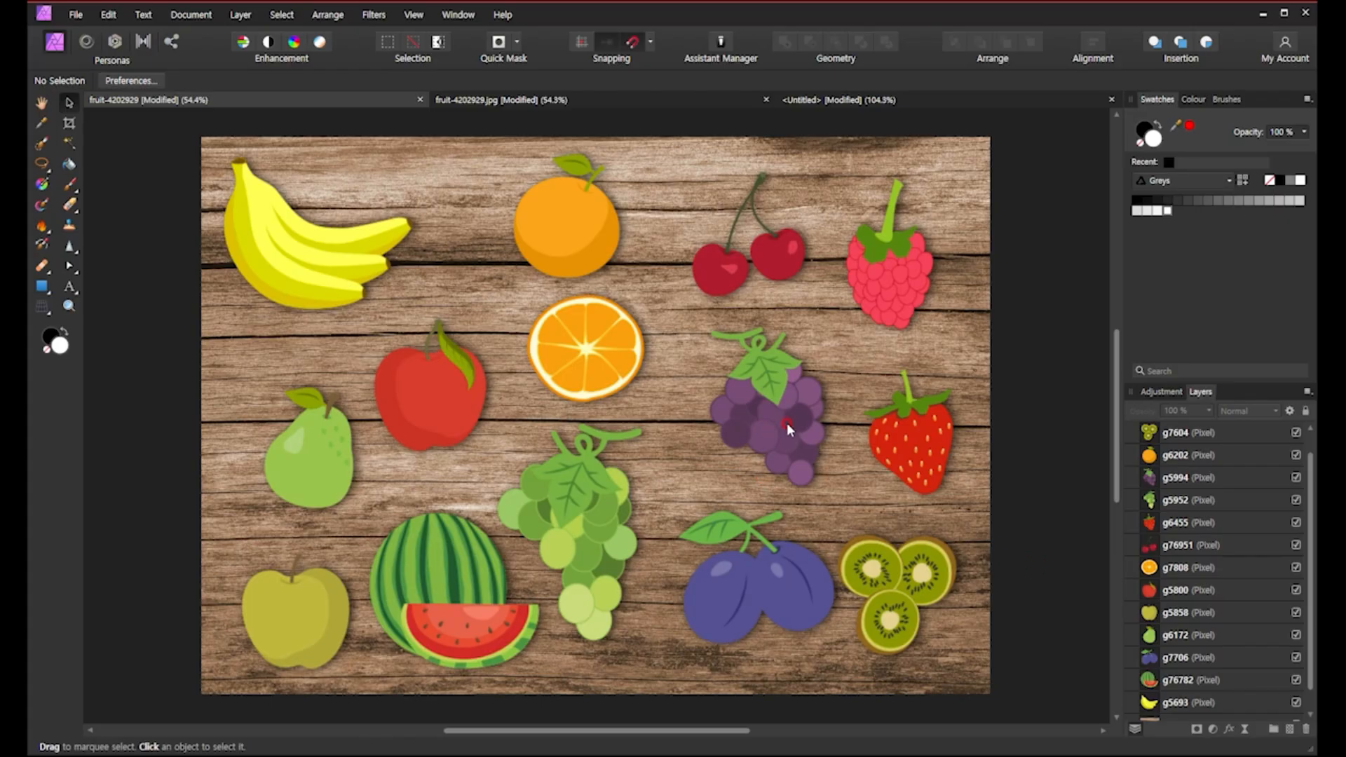
Delete the whole orange and undo the deletion.
left_click(563, 245)
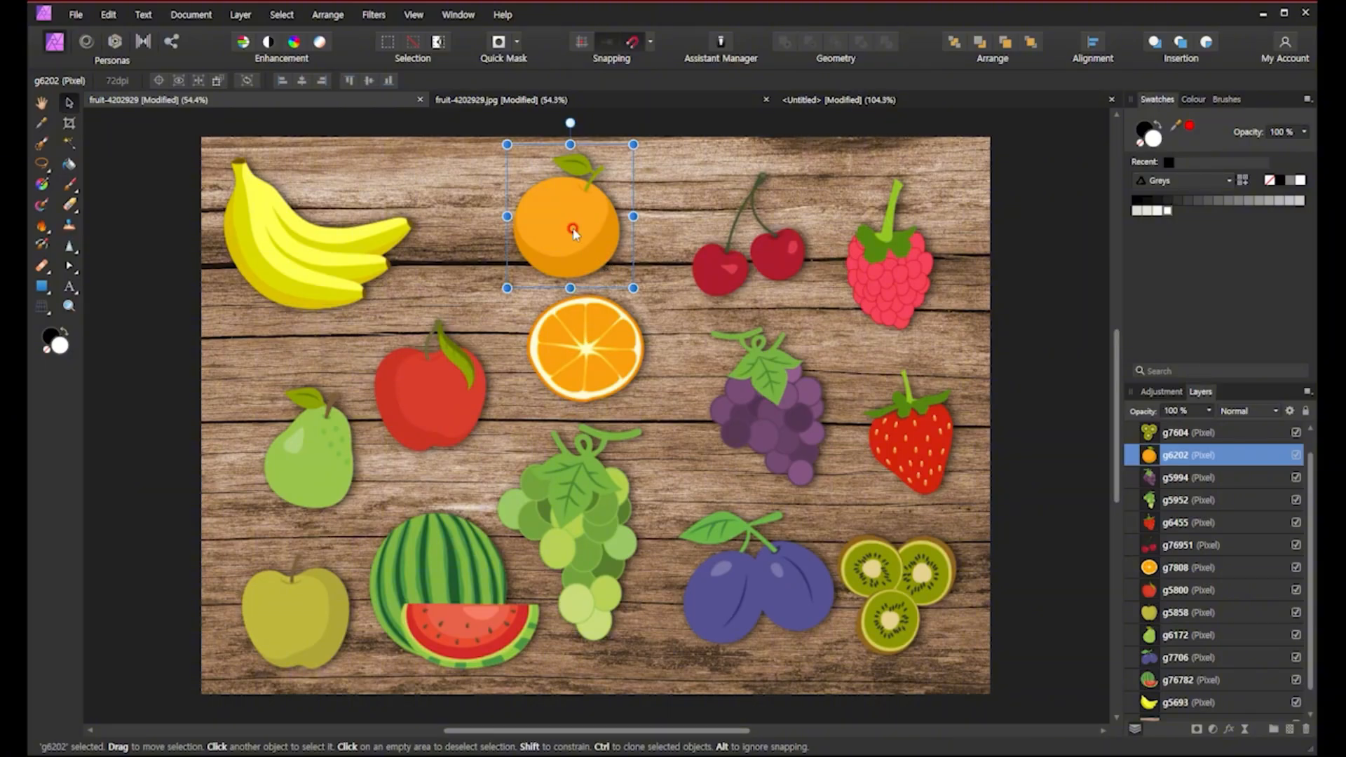
key("Delete")
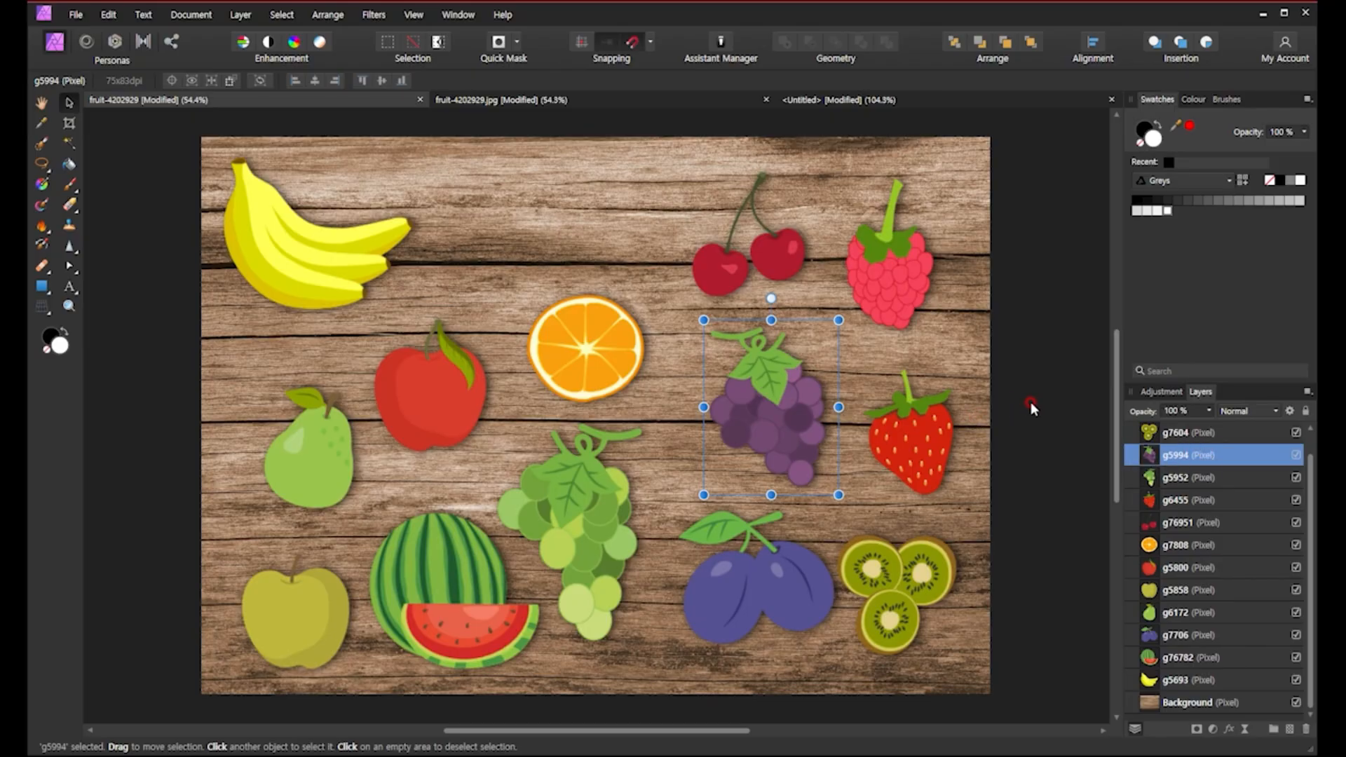
key("ctrl+z")
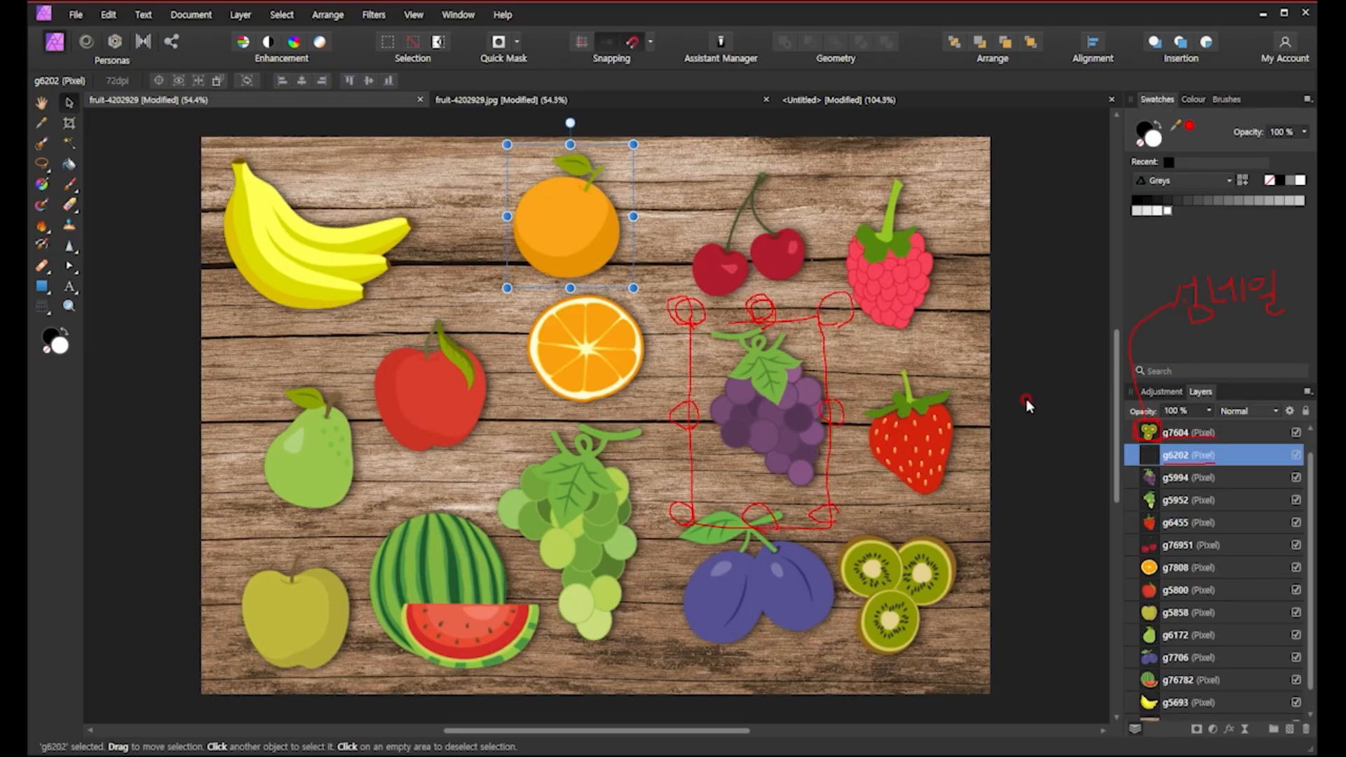
key("Escape")
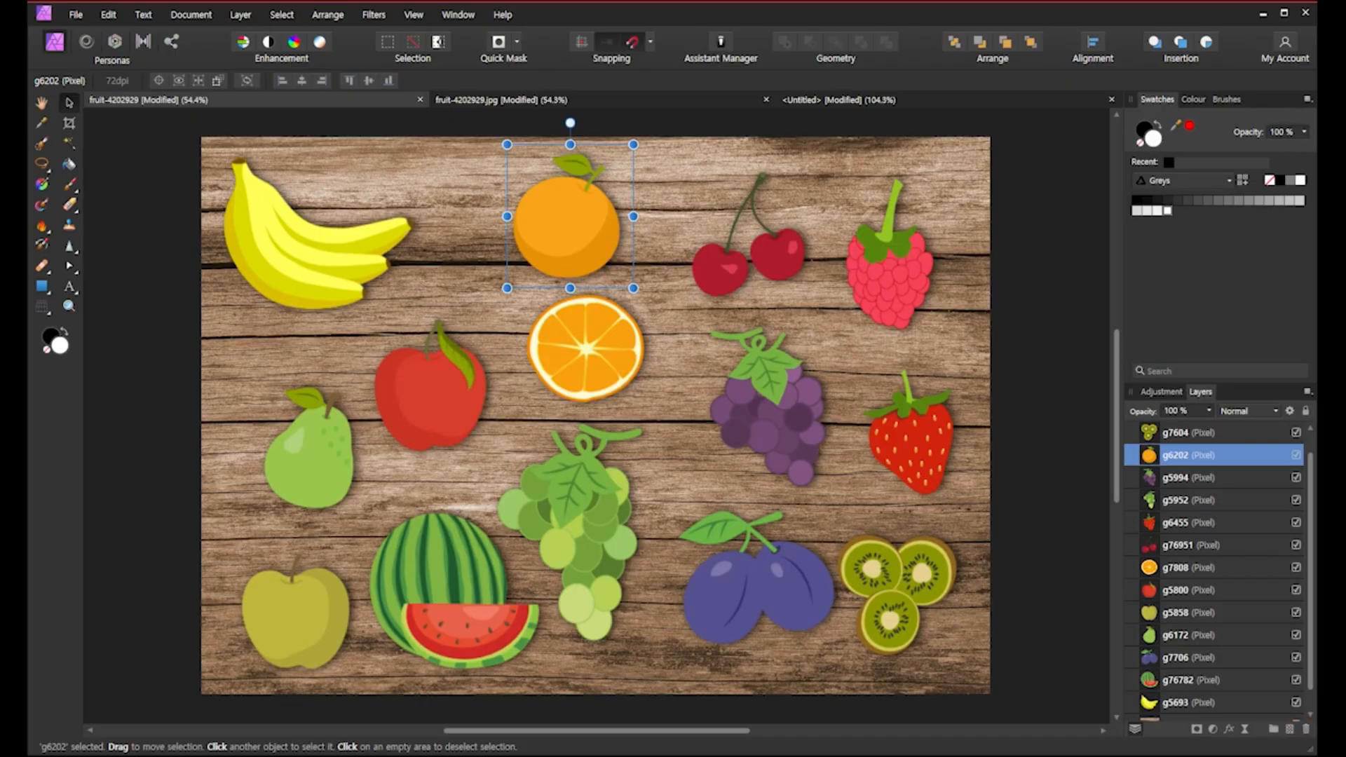
Remove the selected whole-orange layer from the document.
left_click(1305, 730)
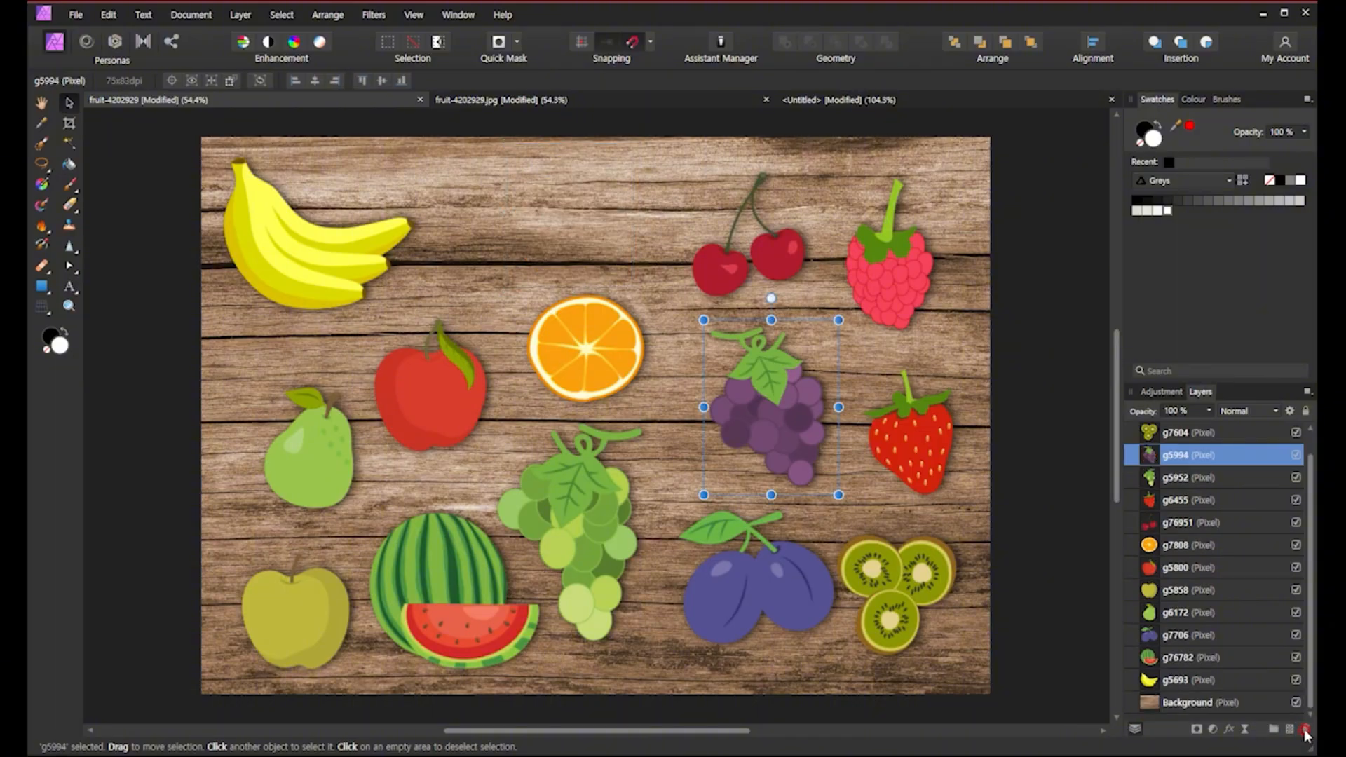
left_click(1031, 536)
Select several fruits on the canvas to locate their layers in the Layers panel.
left_click(678, 397)
left_click(592, 368)
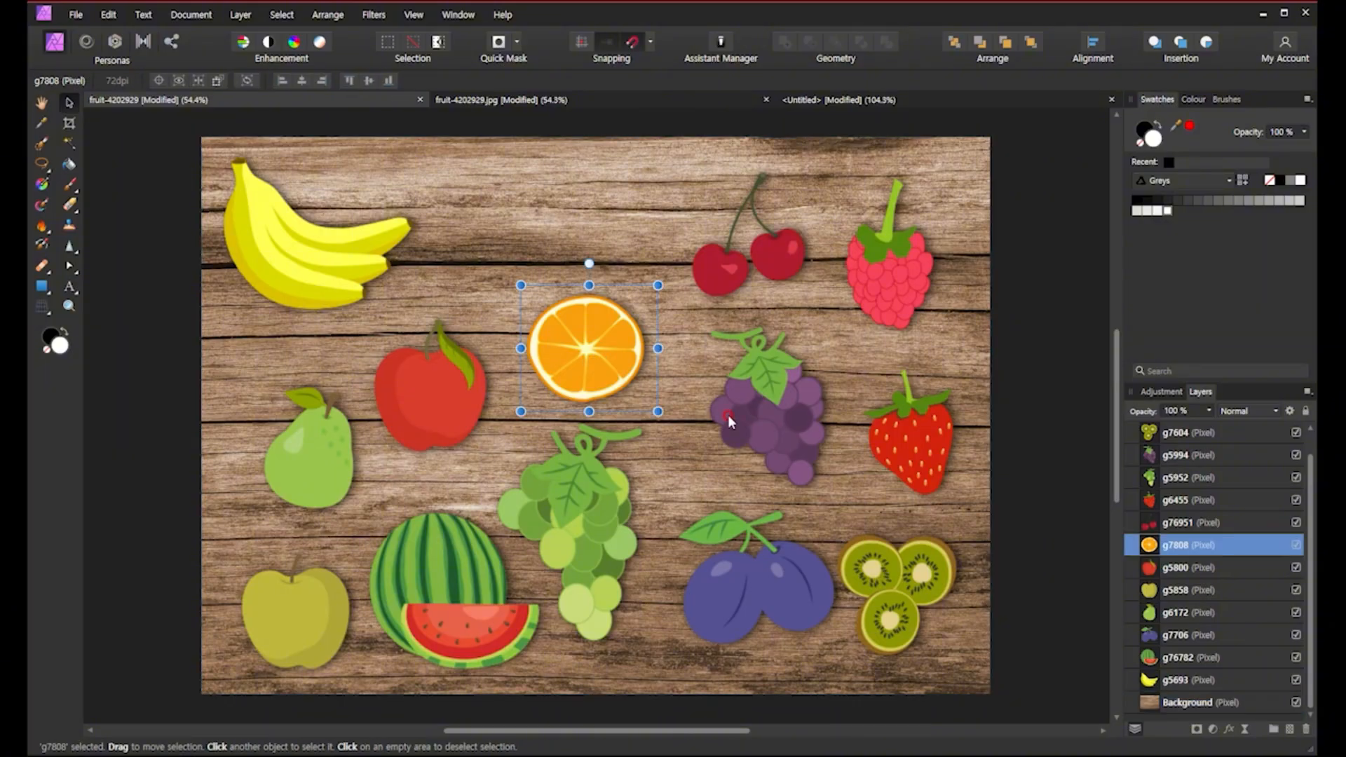
left_click(743, 439)
left_click(606, 524)
left_click(764, 586)
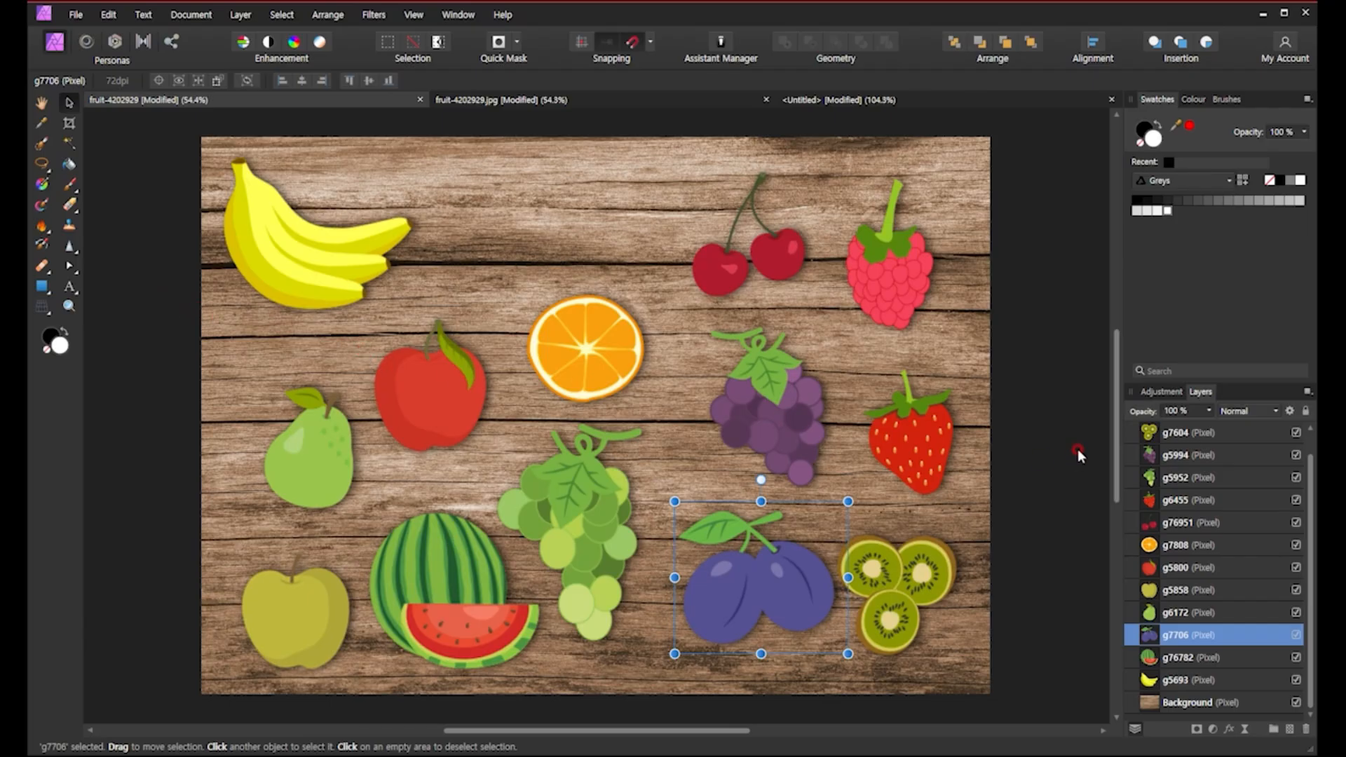
left_click(1192, 433)
left_click(832, 594)
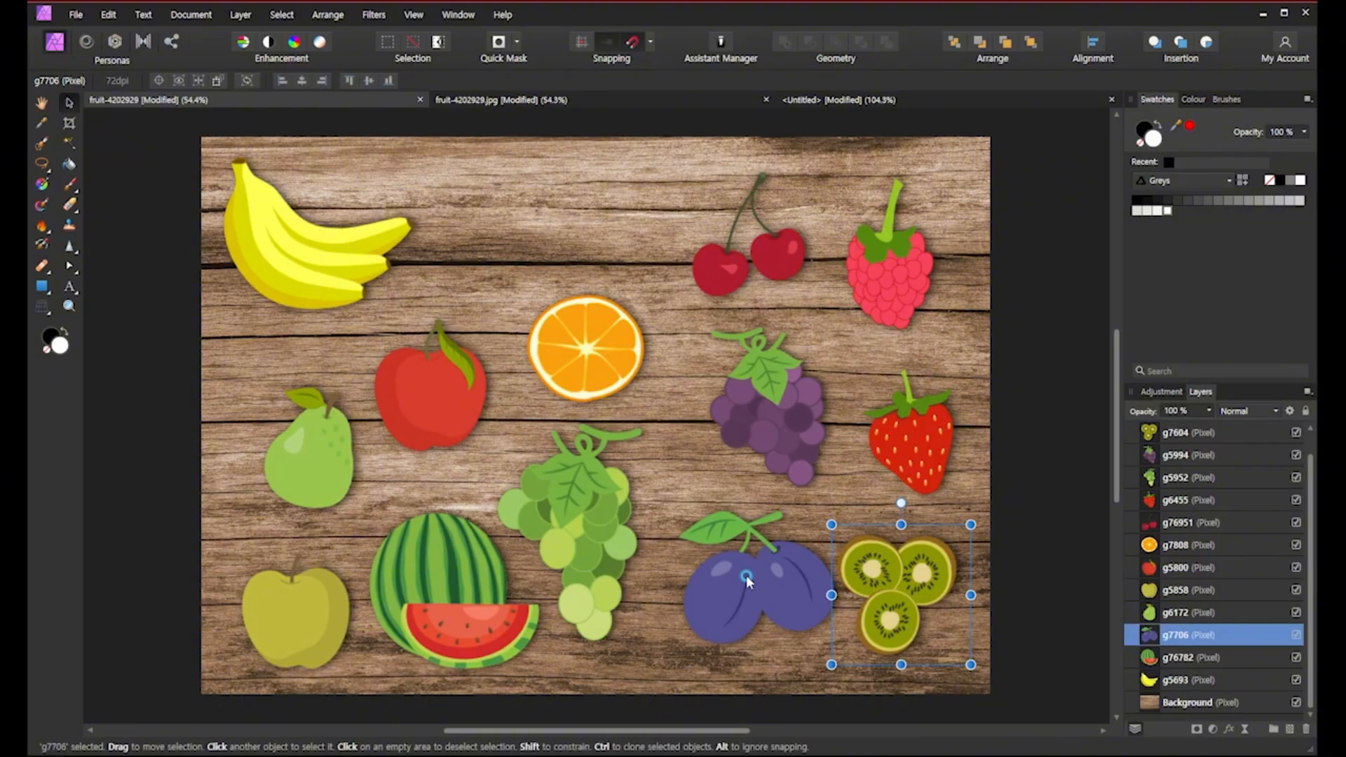
left_click(589, 533)
left_click(777, 440)
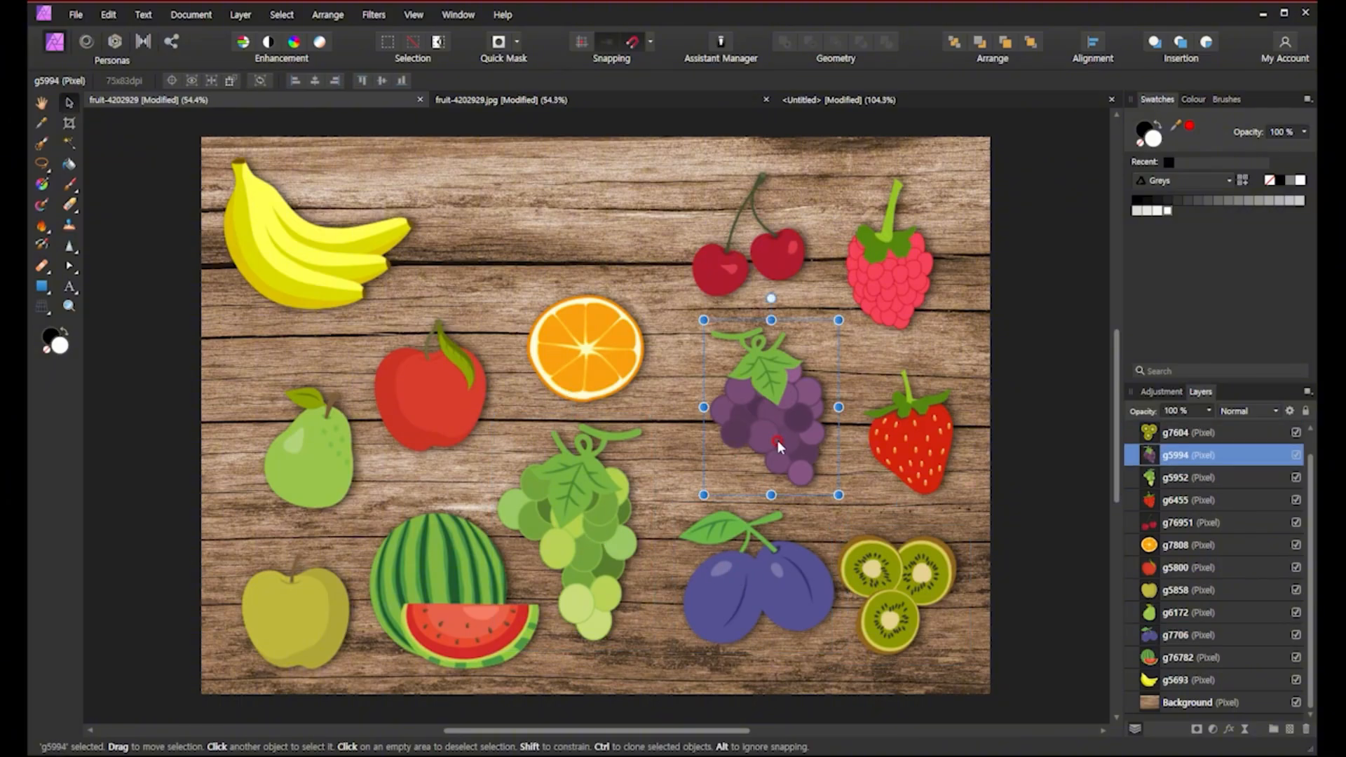
Add a new pixel layer above the kiwi layer and delete it again.
left_click(1246, 433)
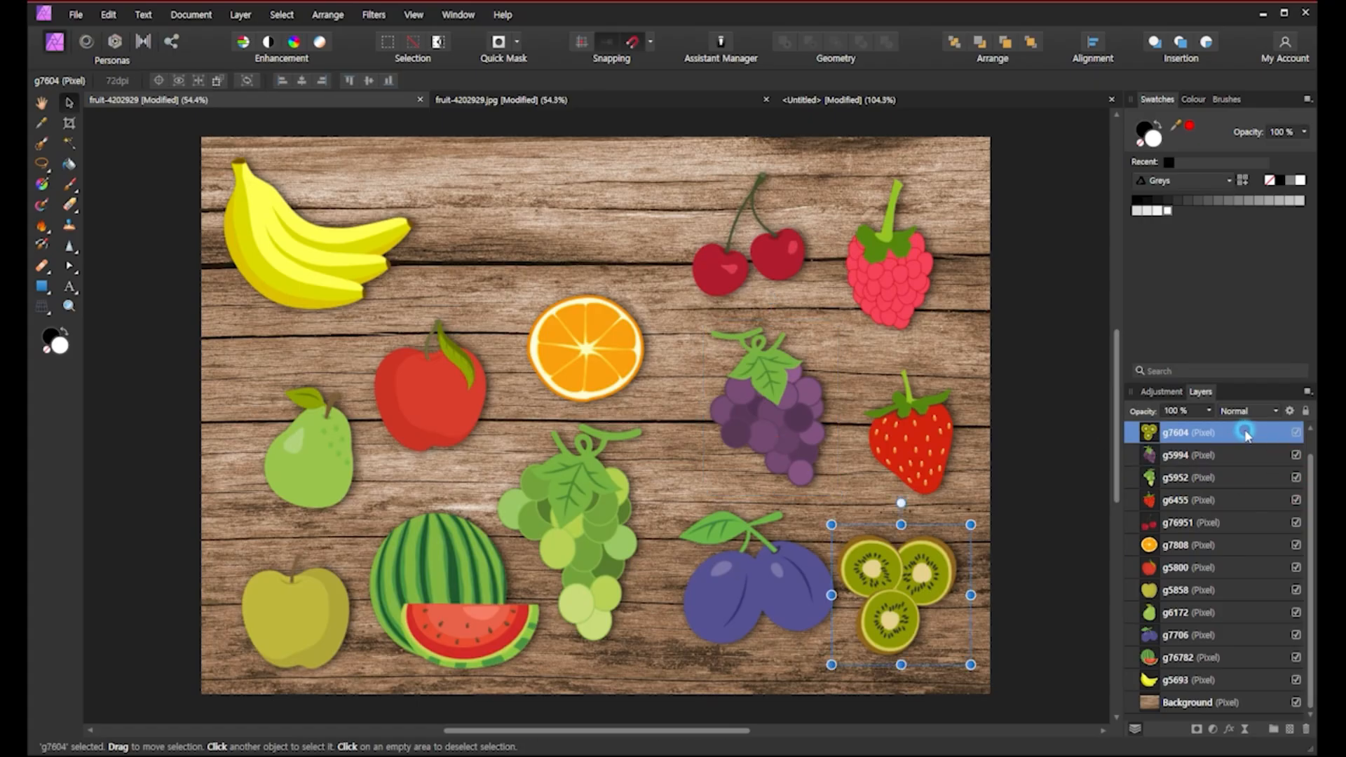
left_click(1291, 731)
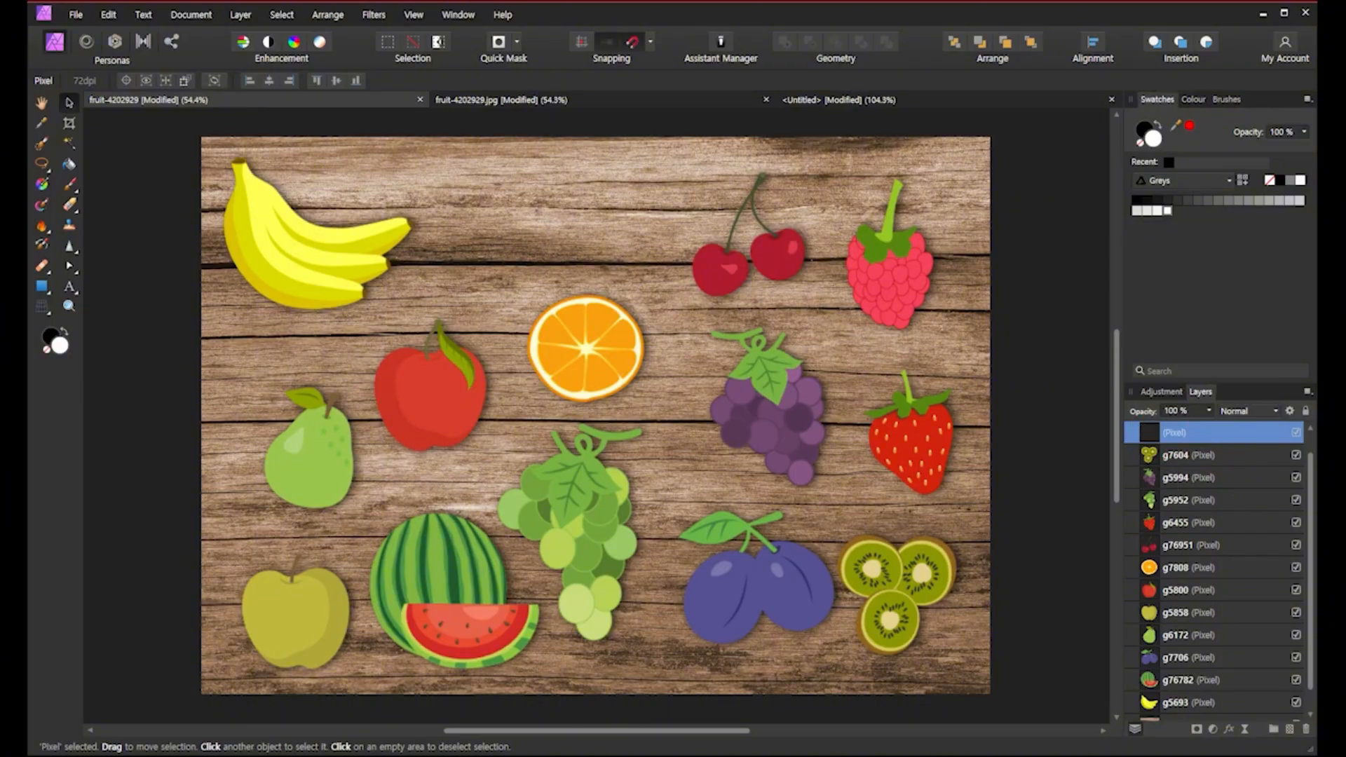
left_click(1307, 733)
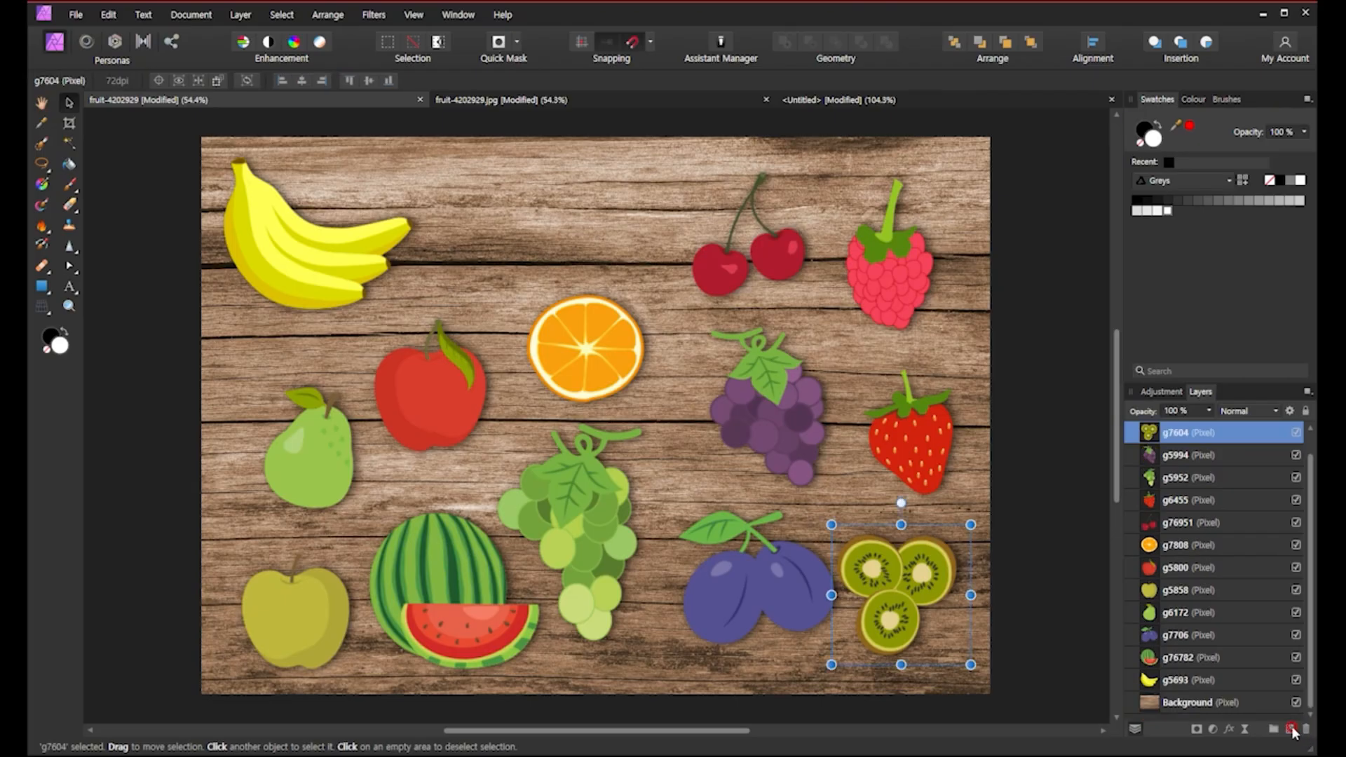
Add a new pixel layer above the raspberry layer and delete it again.
scroll(1156, 439, "up", 1)
left_click(1161, 435)
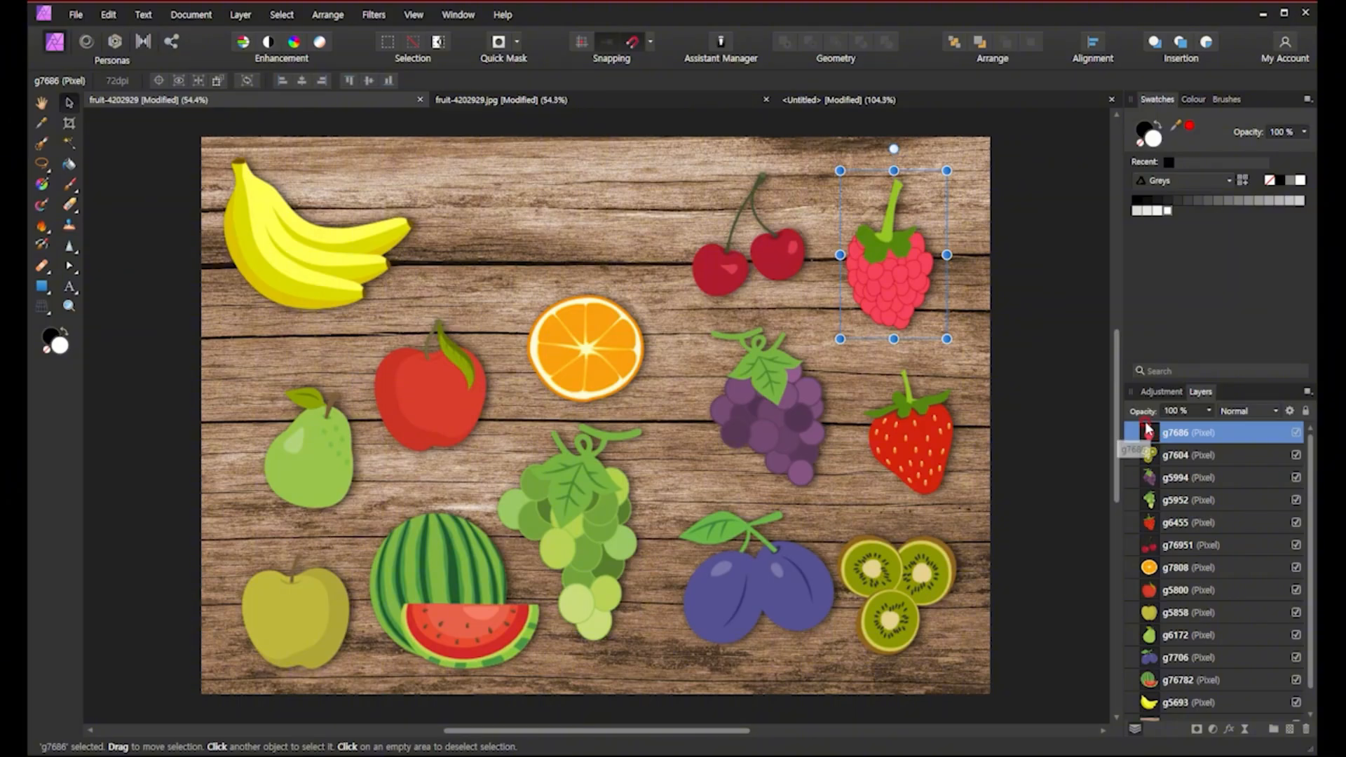
left_click(1292, 730)
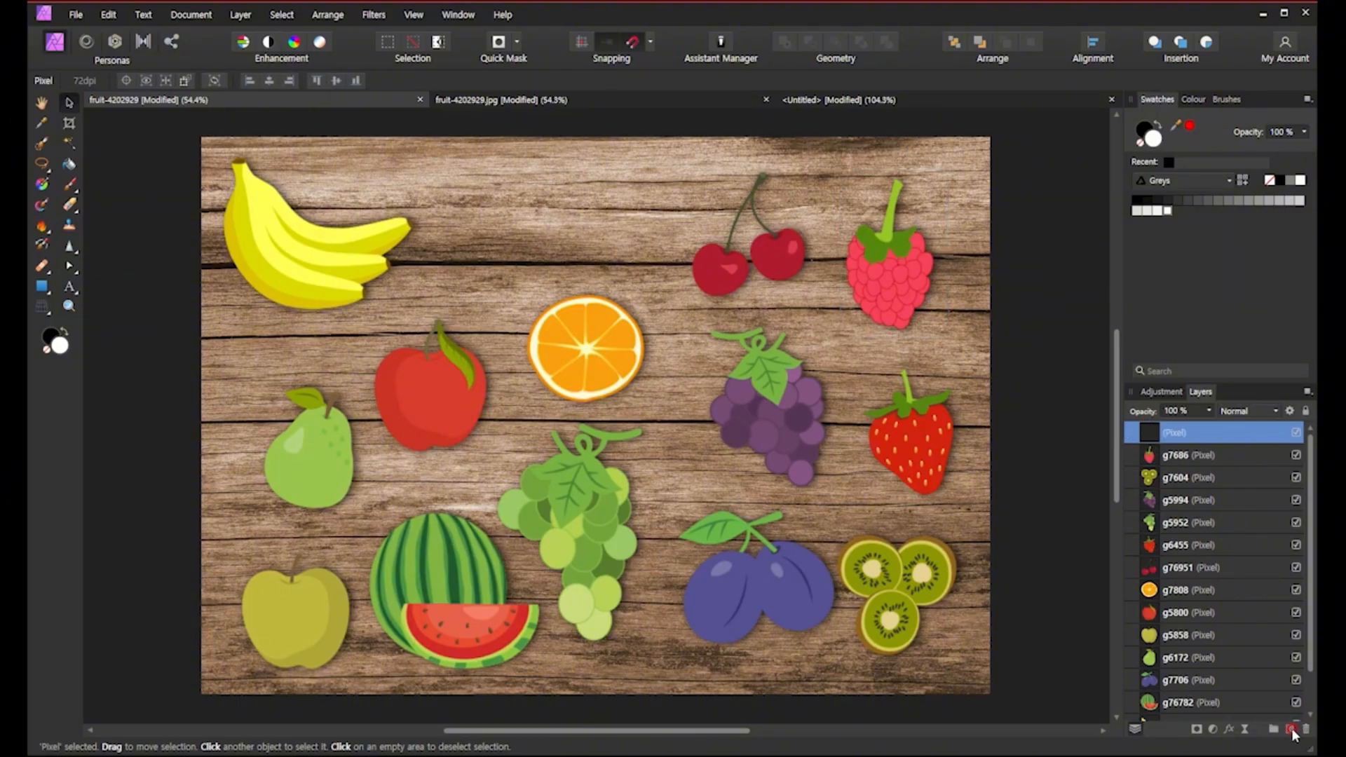
left_click(1172, 456)
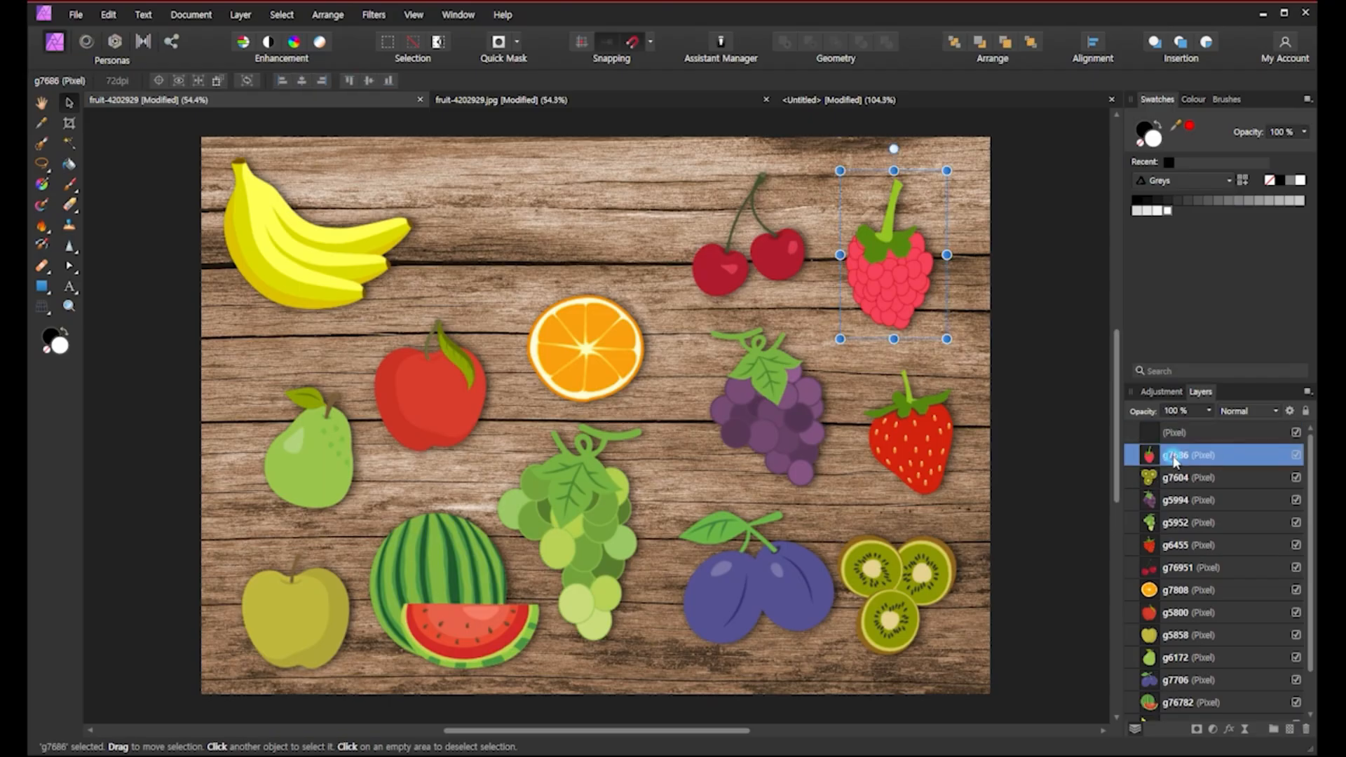
left_click(1145, 434)
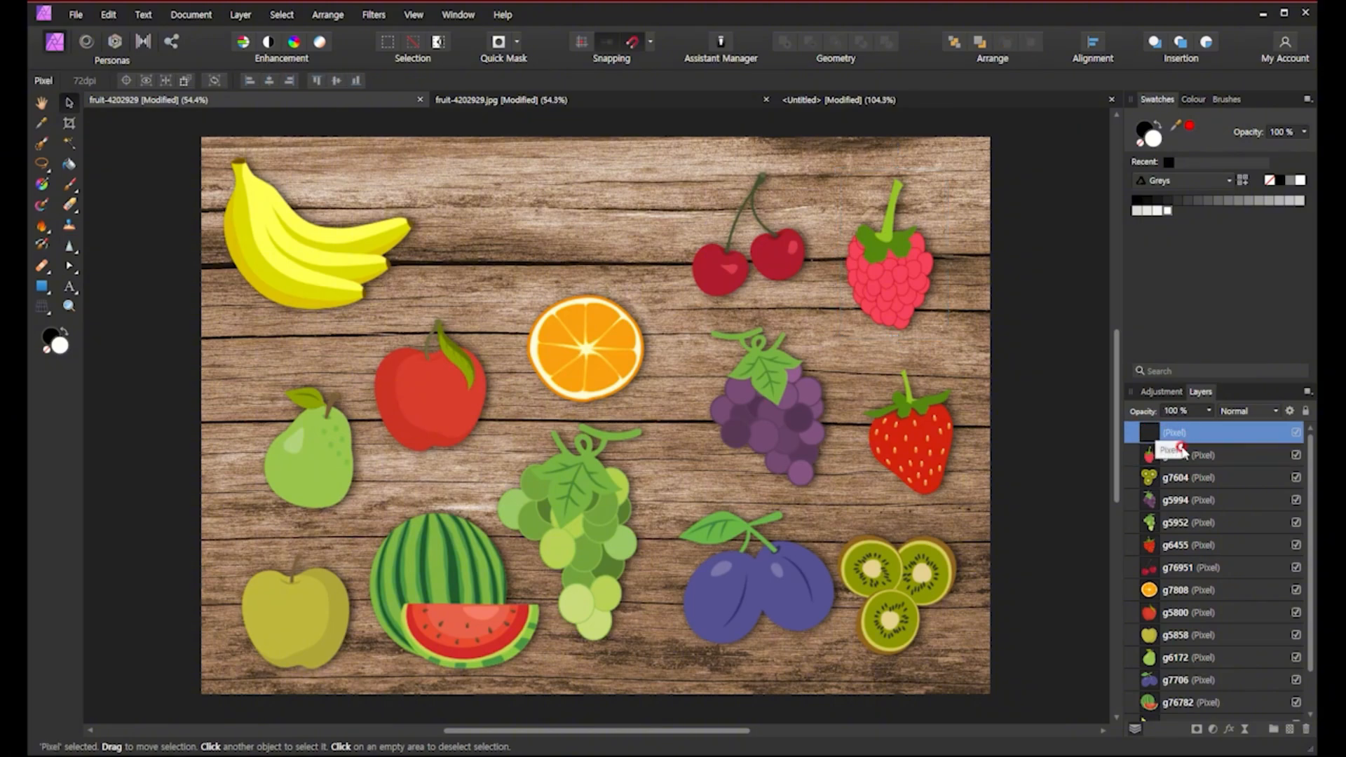
left_click(1306, 731)
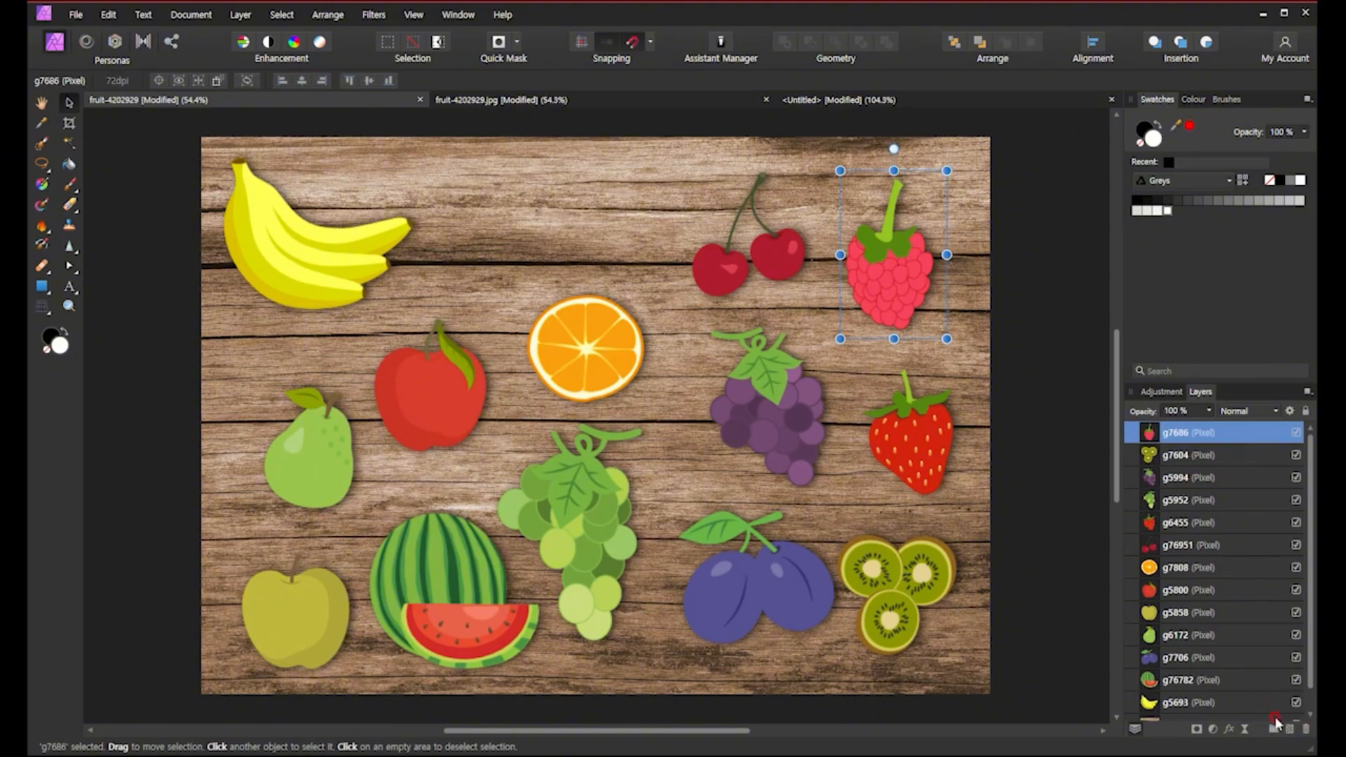
Add a pixel layer above the orange layer and scribble black strokes on it with the Paint Brush beside the green grapes.
left_click(1182, 574)
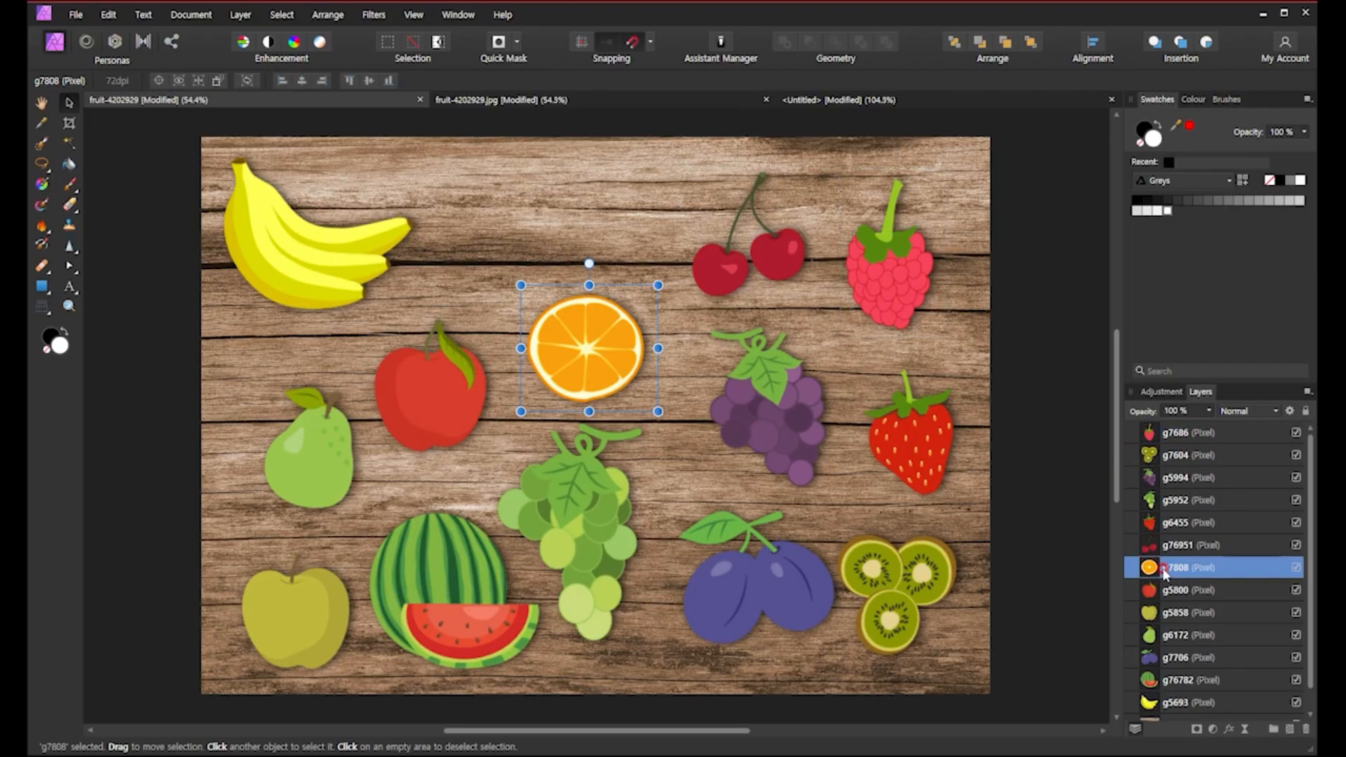
left_click(1289, 730)
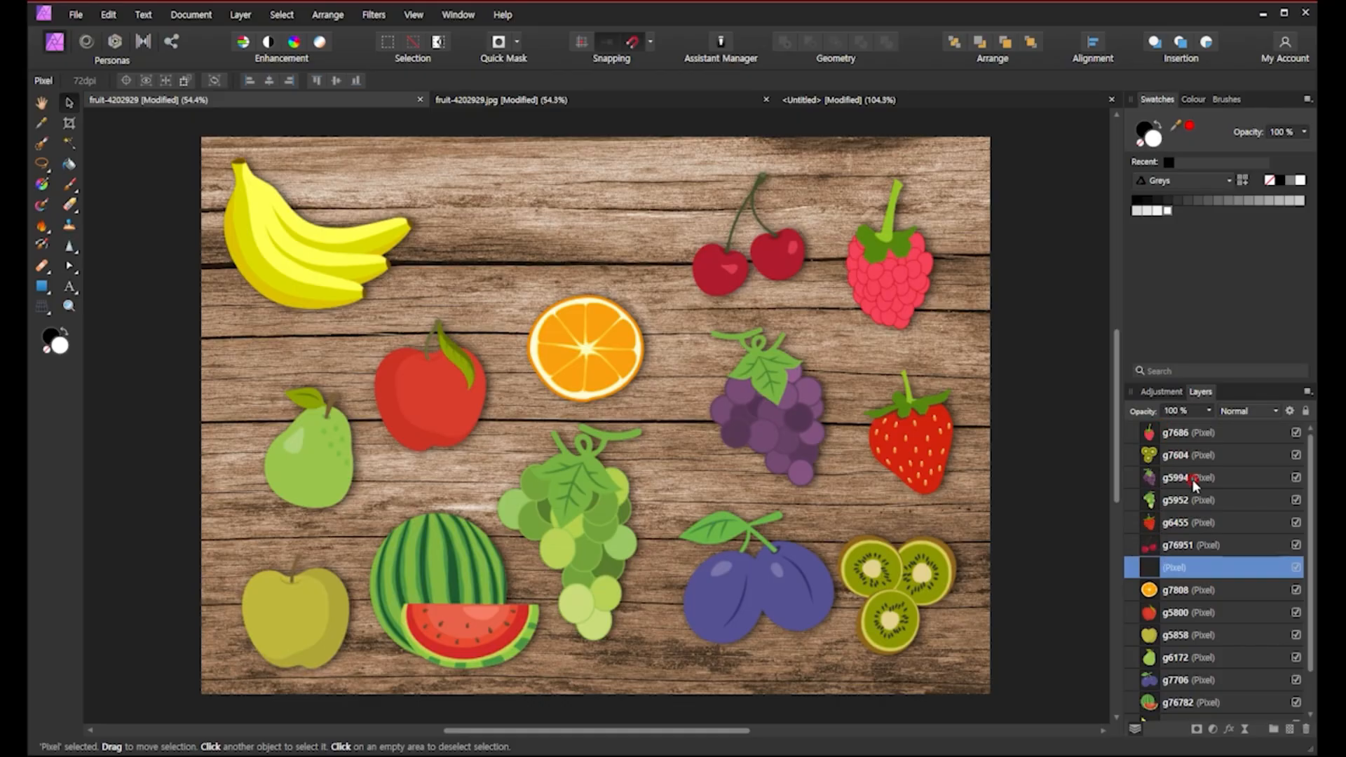
left_click(68, 186)
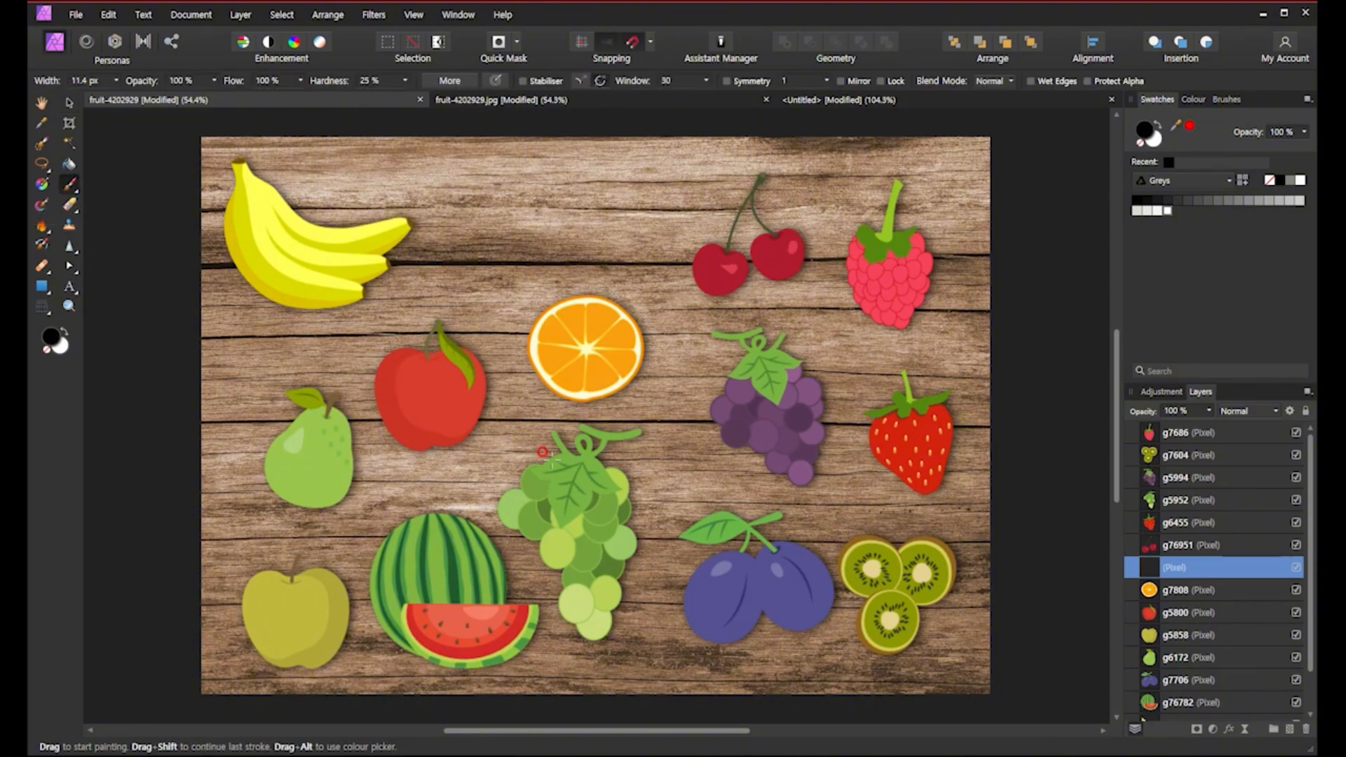
mouse_move(545, 453)
left_mouse_down()
mouse_move(634, 508)
mouse_move(551, 519)
mouse_move(607, 544)
mouse_move(614, 514)
mouse_move(566, 503)
mouse_move(576, 559)
mouse_move(616, 550)
mouse_move(657, 511)
mouse_move(554, 519)
mouse_move(611, 509)
mouse_move(594, 530)
mouse_move(606, 504)
mouse_move(628, 541)
mouse_move(606, 485)
mouse_move(607, 530)
left_mouse_up()
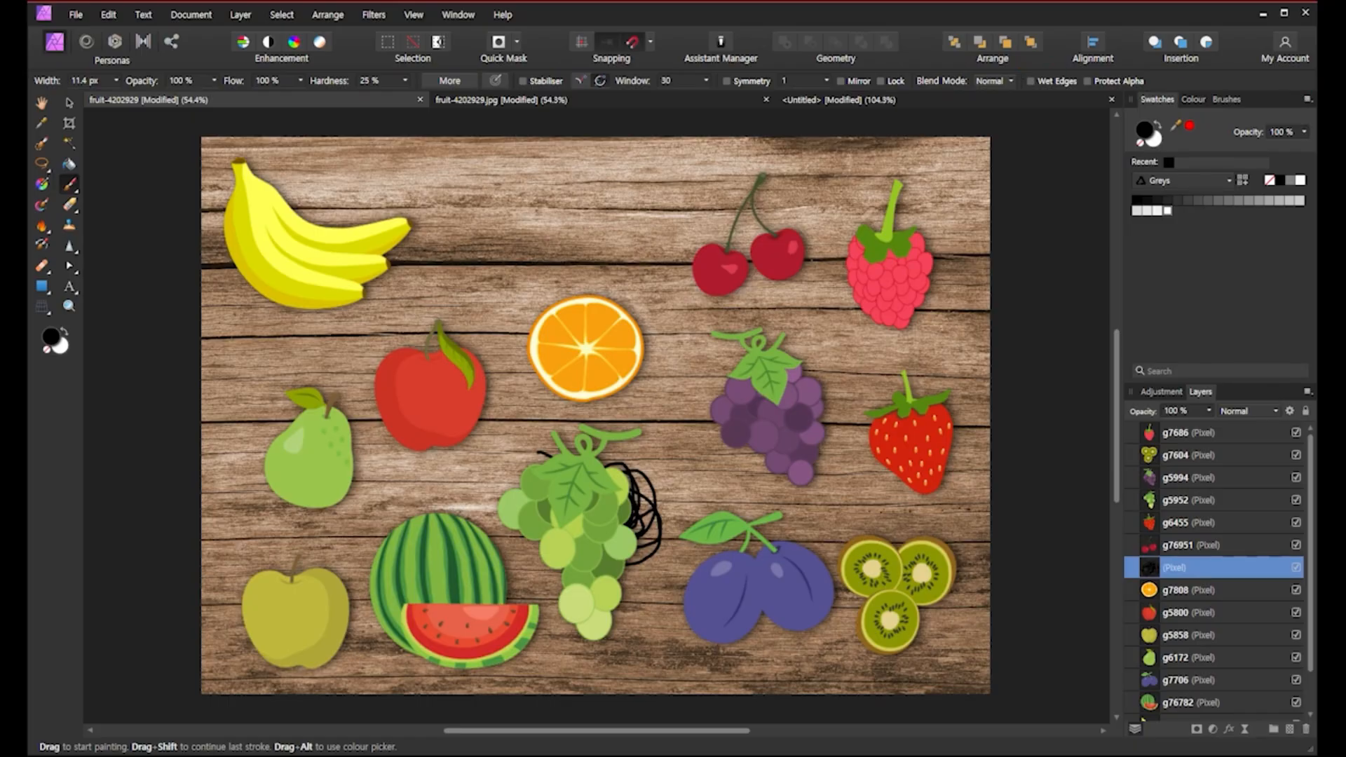
mouse_move(1029, 67)
left_mouse_down()
mouse_move(1050, 17)
mouse_move(935, 22)
mouse_move(938, 63)
left_mouse_up()
Move the scribble up so it overlaps the orange's lower right.
left_click(69, 102)
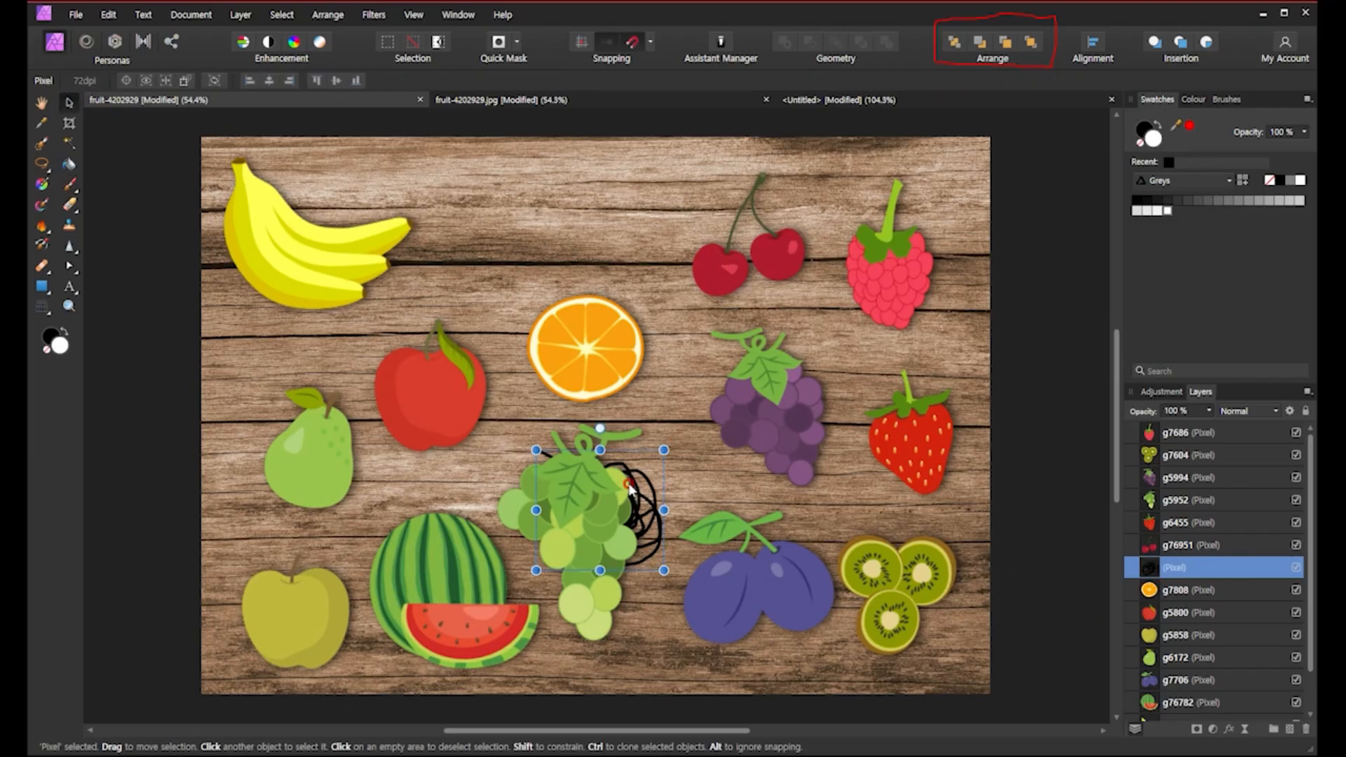
mouse_move(629, 489)
left_mouse_down()
mouse_move(639, 403)
mouse_move(659, 389)
mouse_move(669, 405)
left_mouse_up()
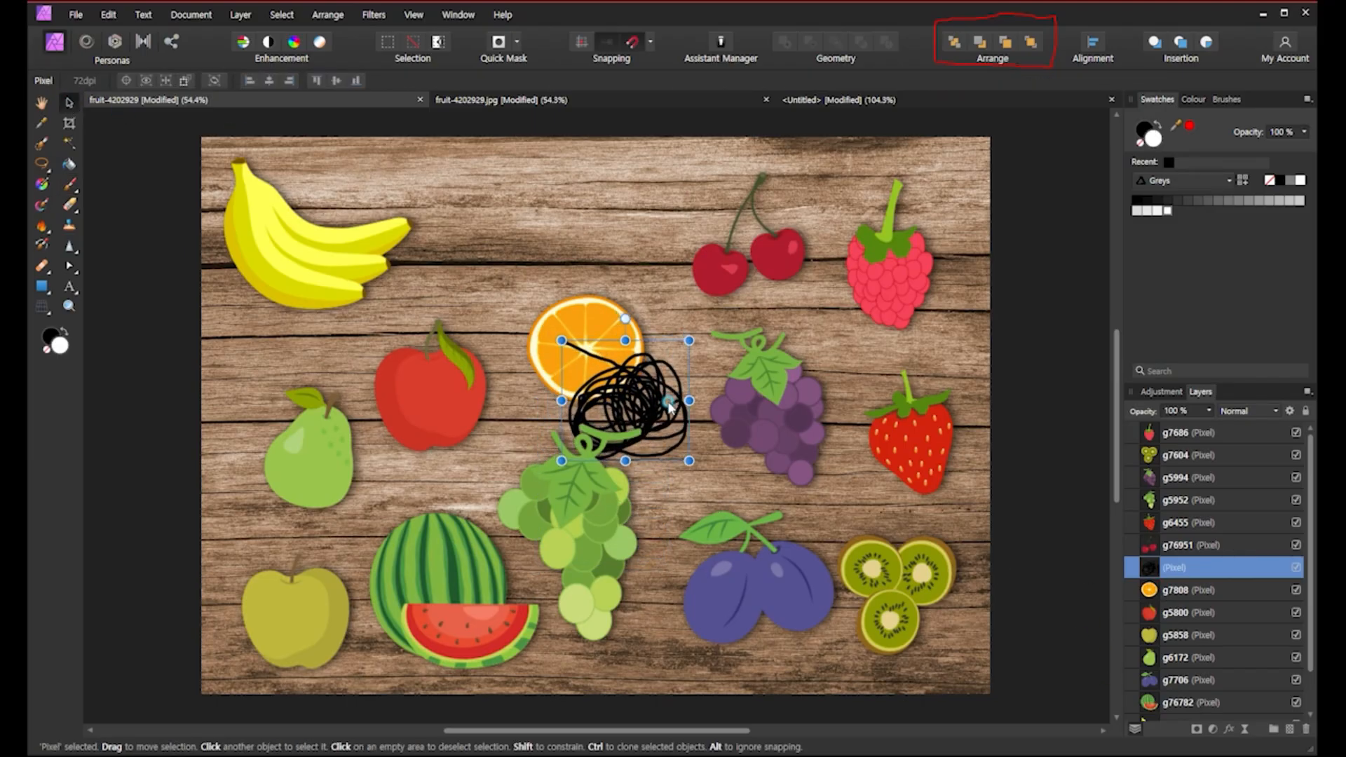
left_click(1150, 589)
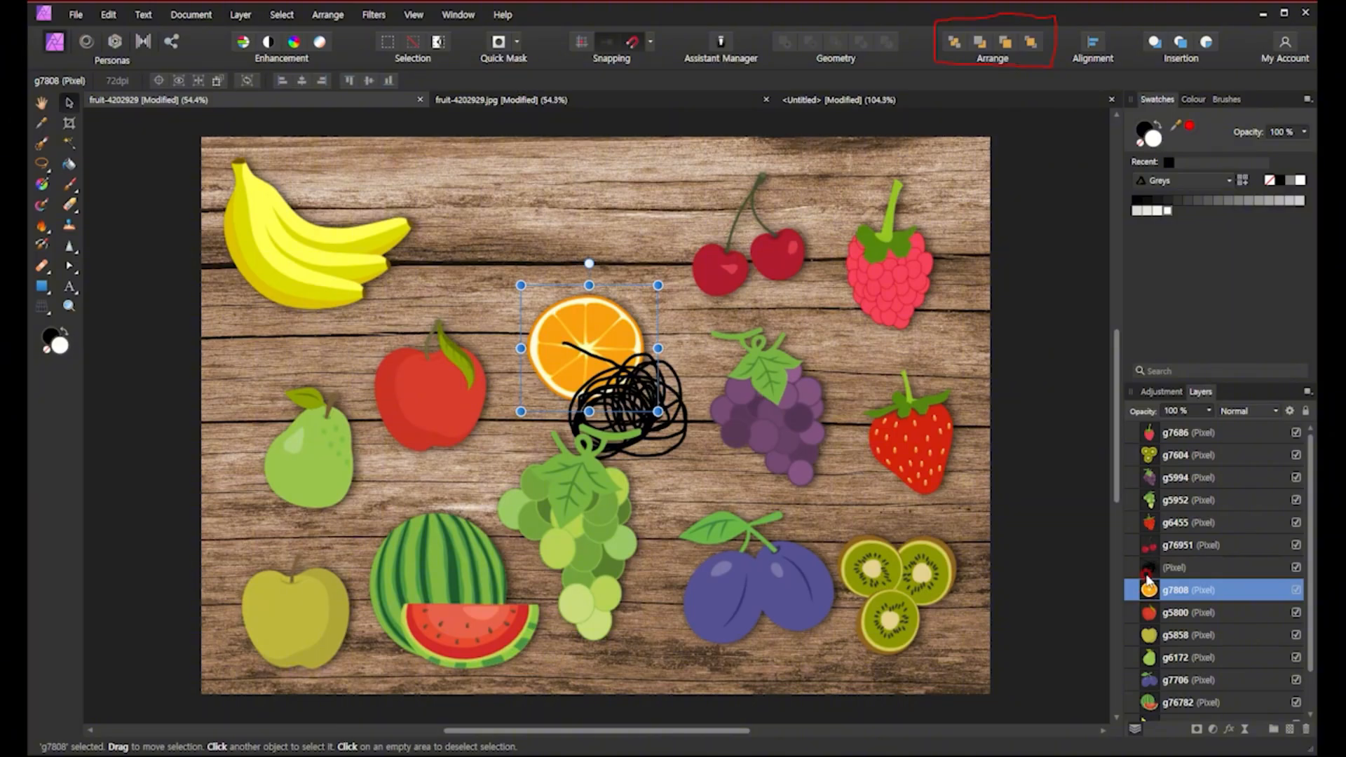
left_click(1147, 575)
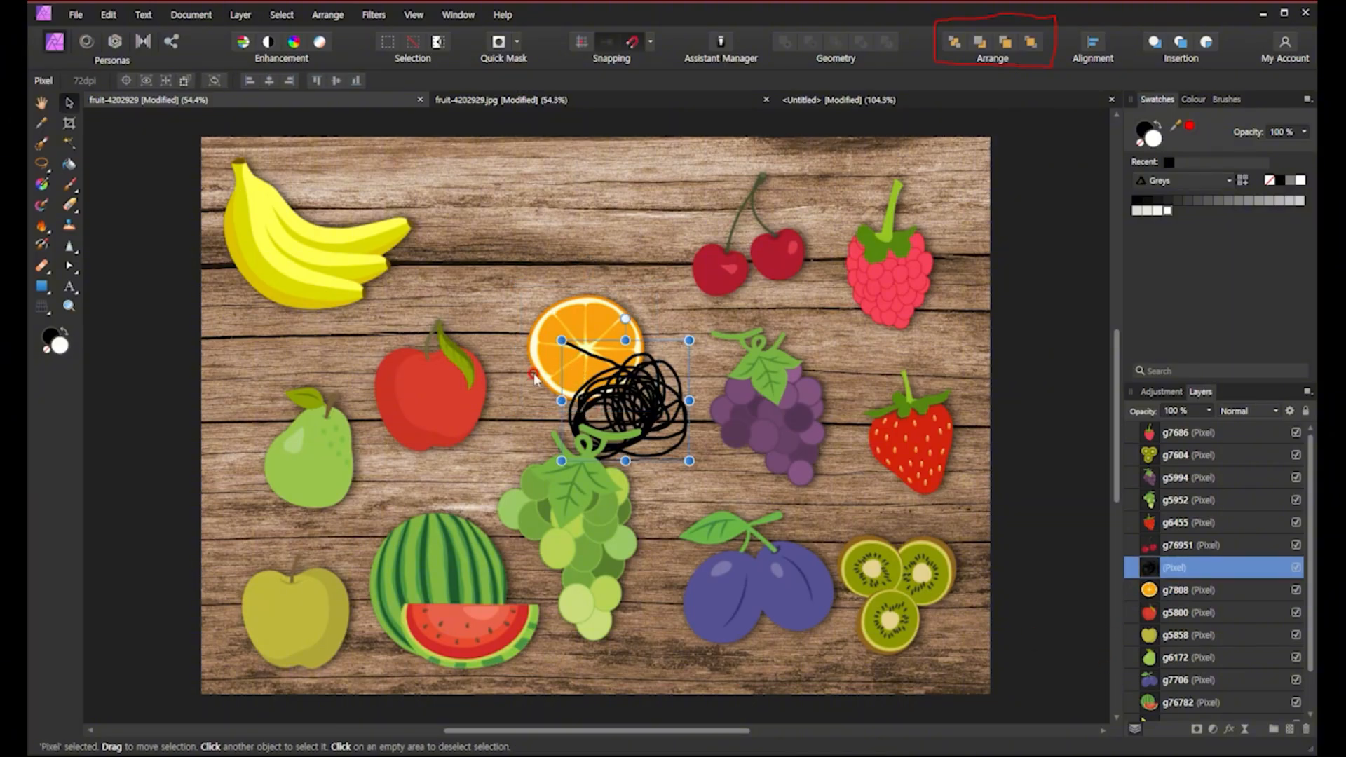
left_click_drag(627, 407, 641, 396)
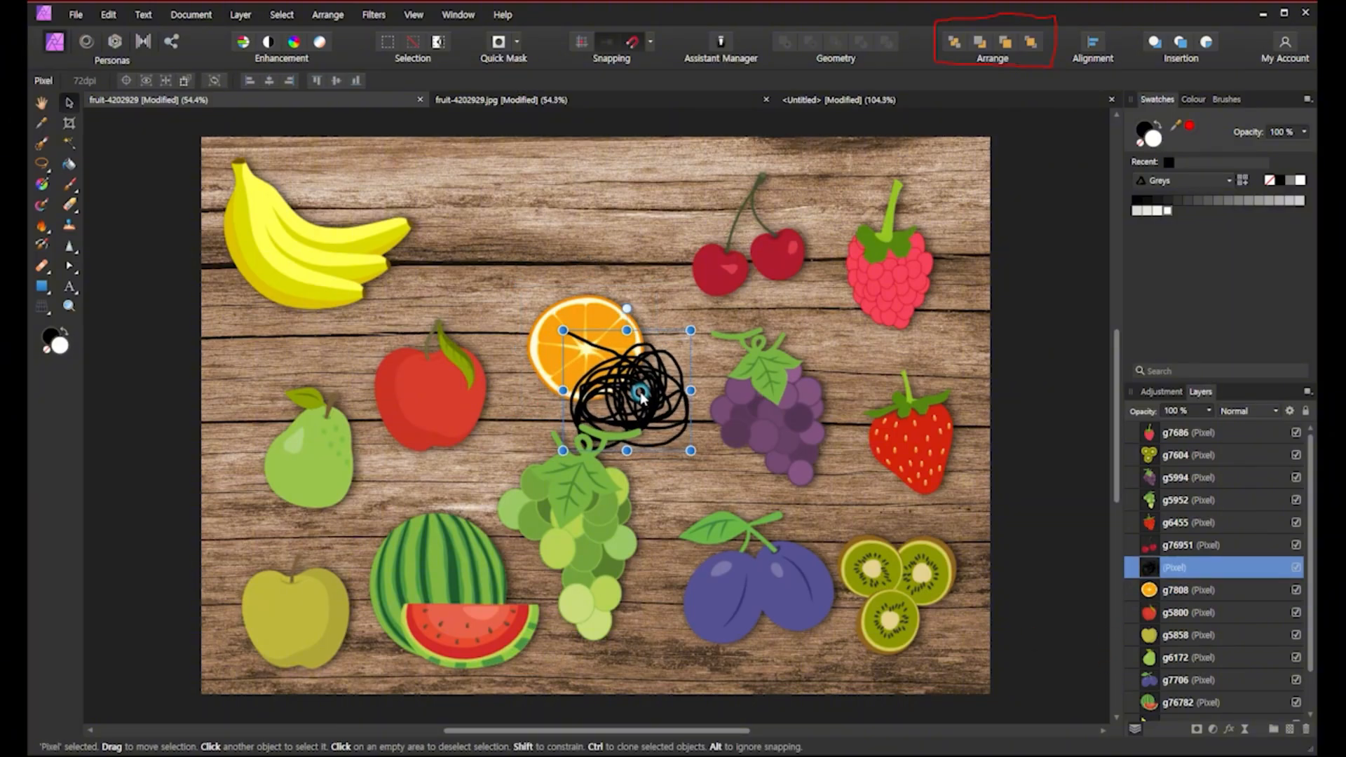
Send the scribble layer to the back behind the background.
left_click(639, 396)
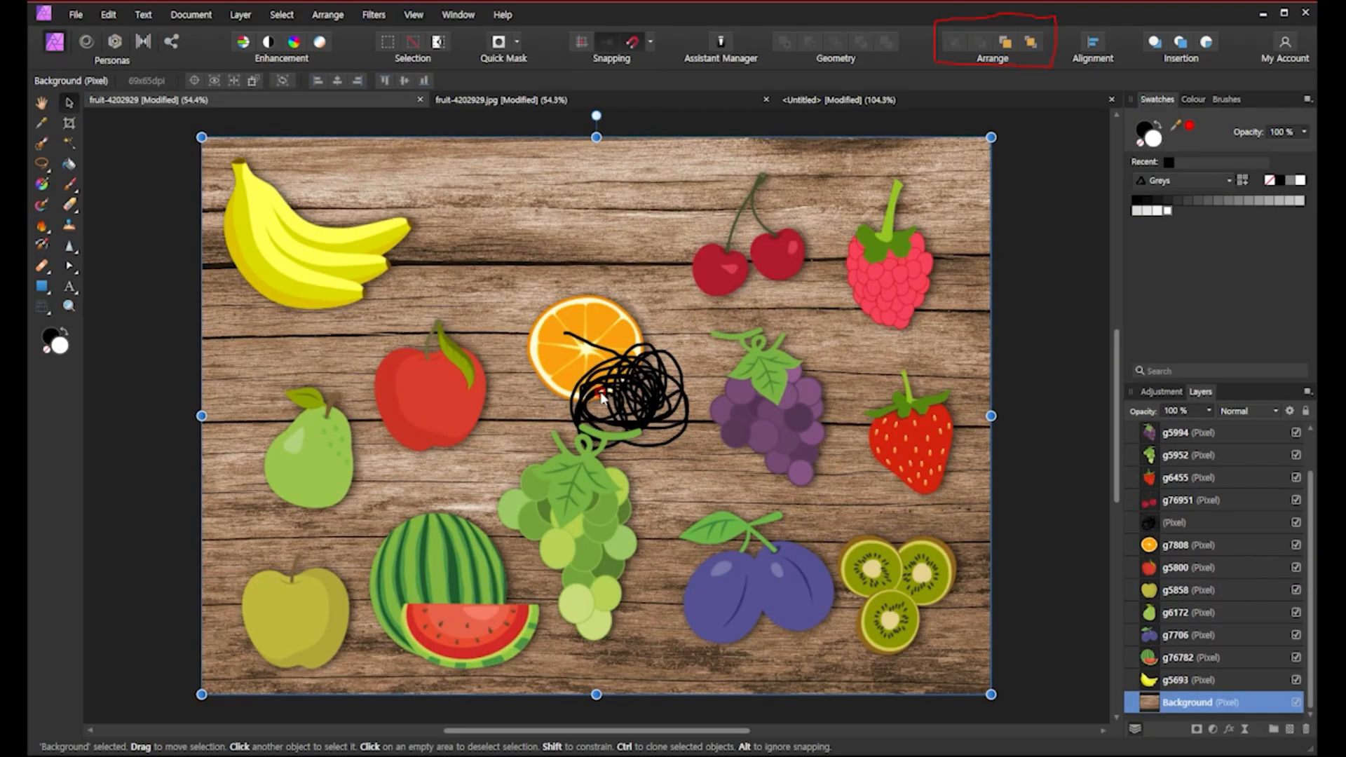
left_click(655, 410)
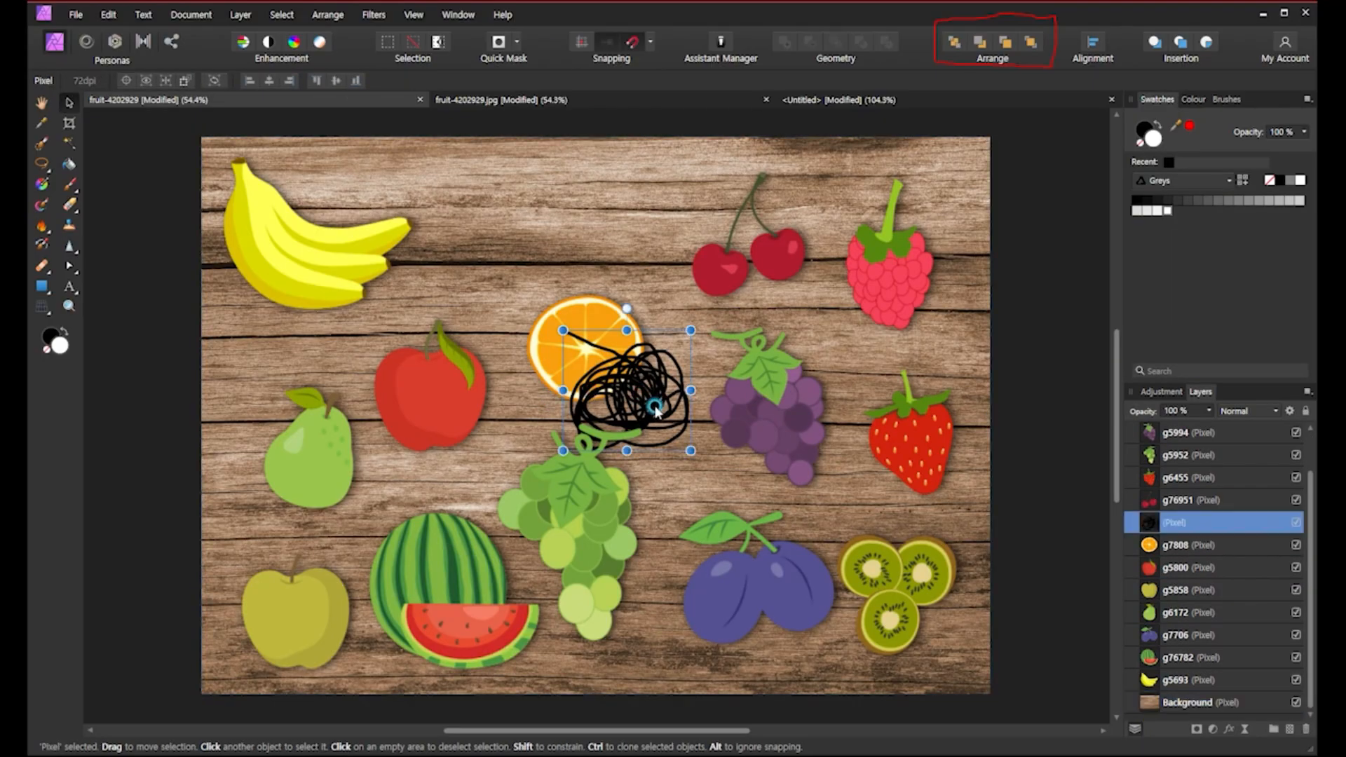
left_click(953, 43)
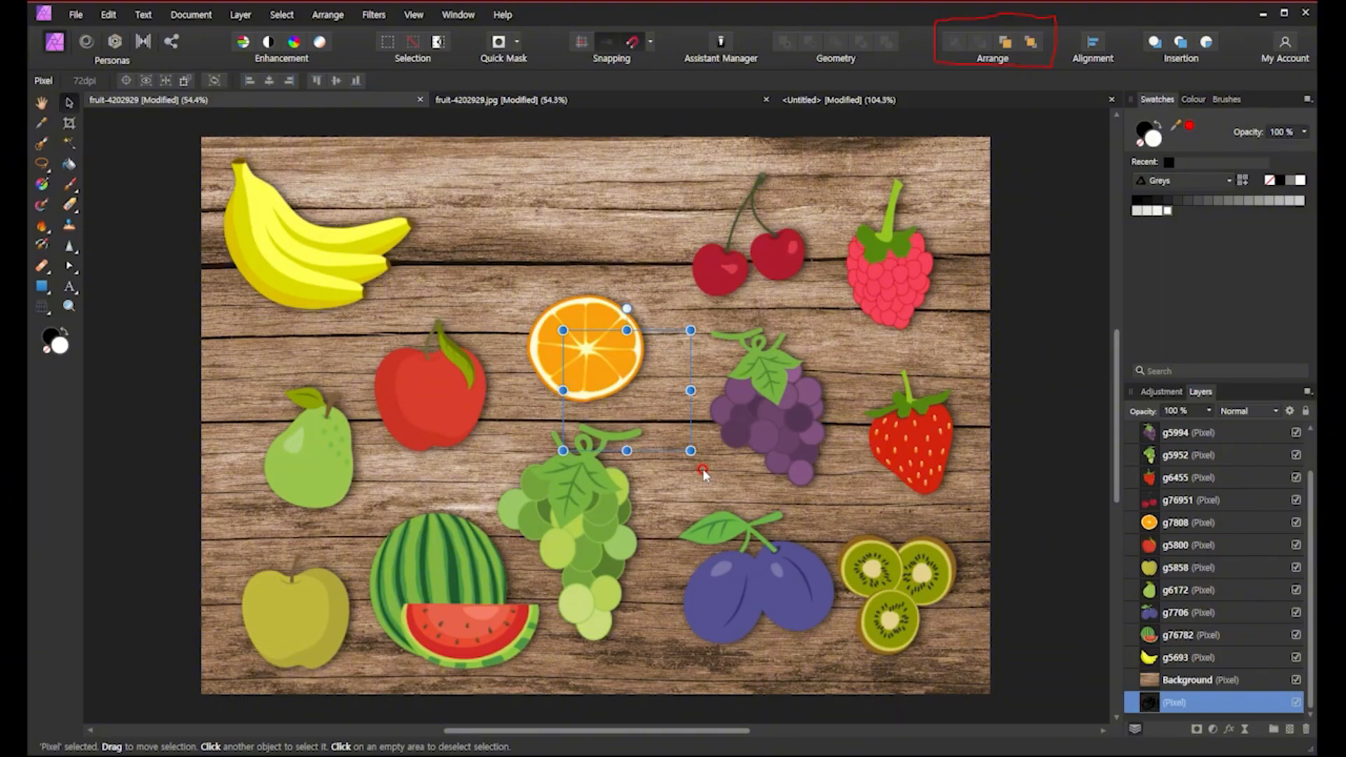
Move the scribble layer forward one level, just above the background.
left_click(1150, 681)
left_click(1150, 657)
left_click(1150, 635)
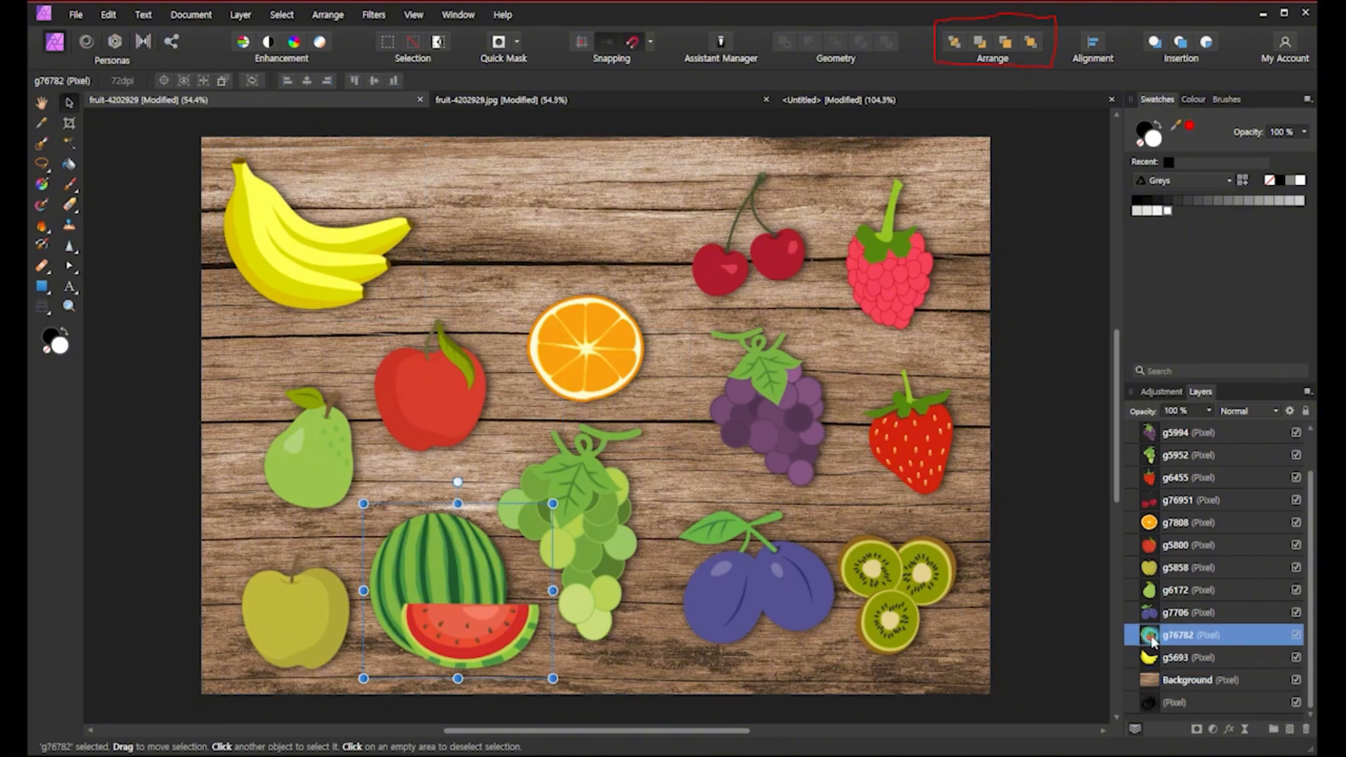
left_click(1158, 703)
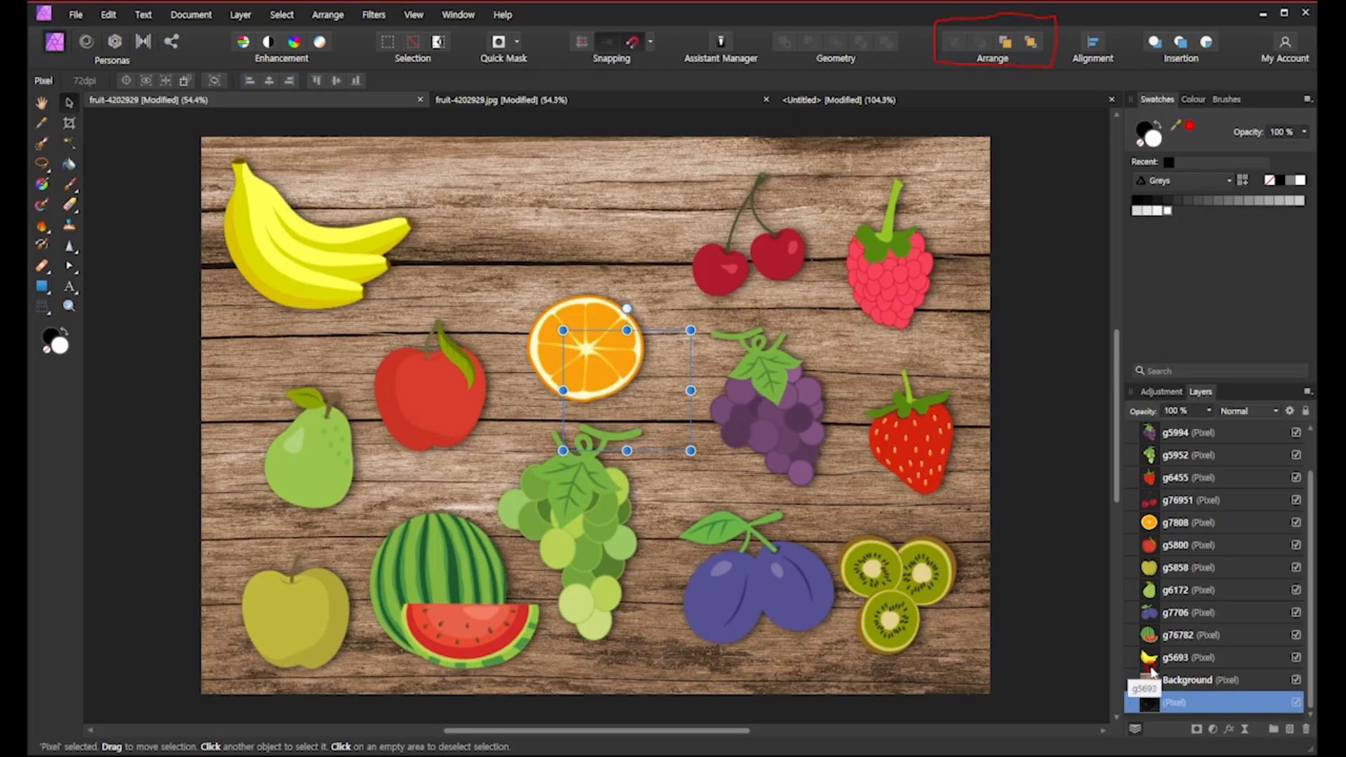
left_click(1007, 43)
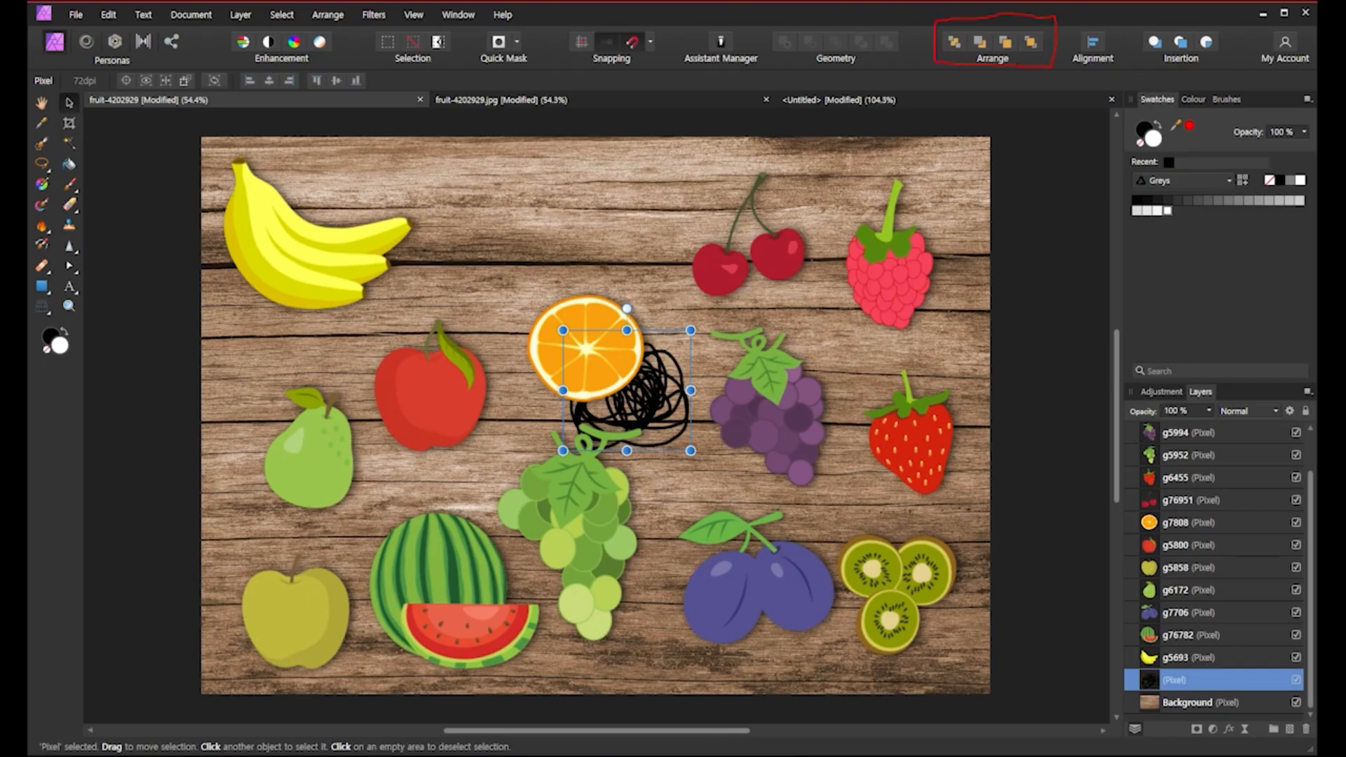
Bring the scribble layer to the front above all fruits and move it up over the orange.
left_click(1148, 704)
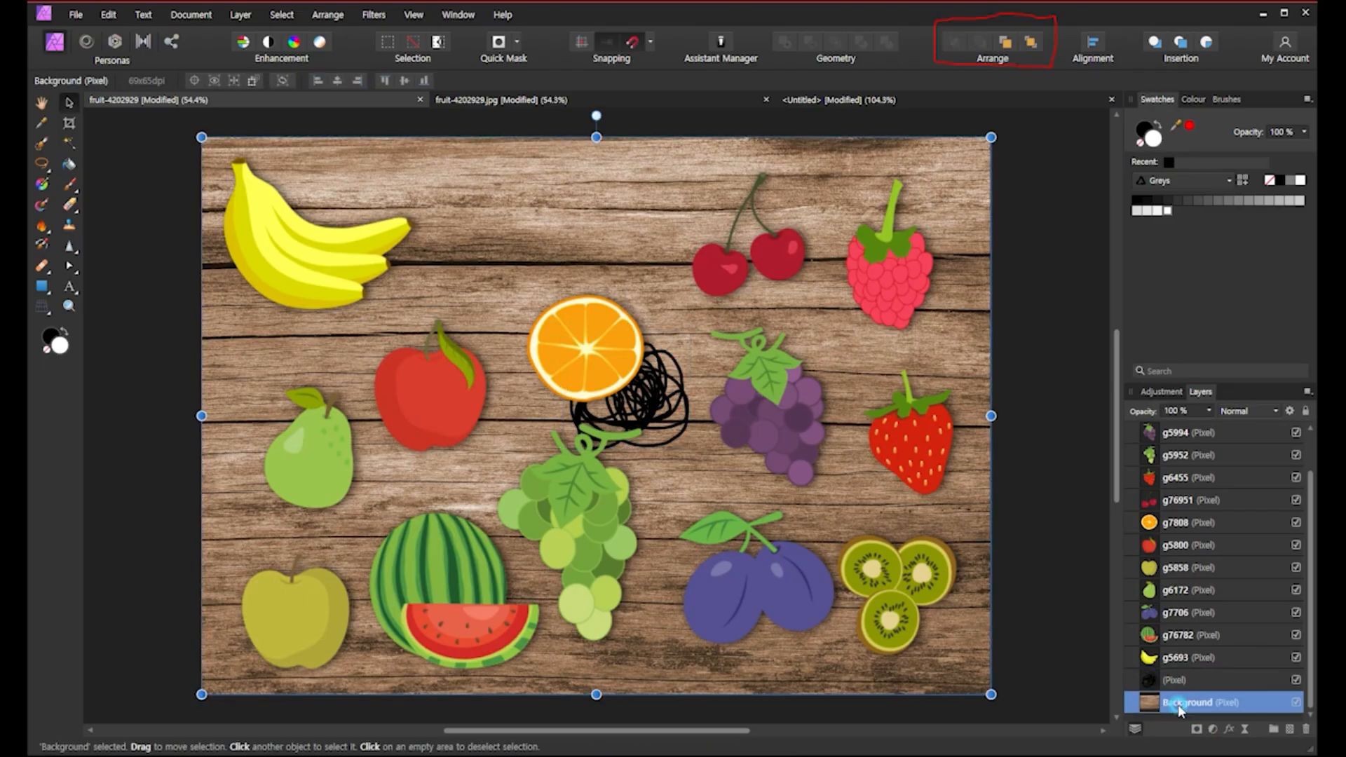
left_click(1140, 683)
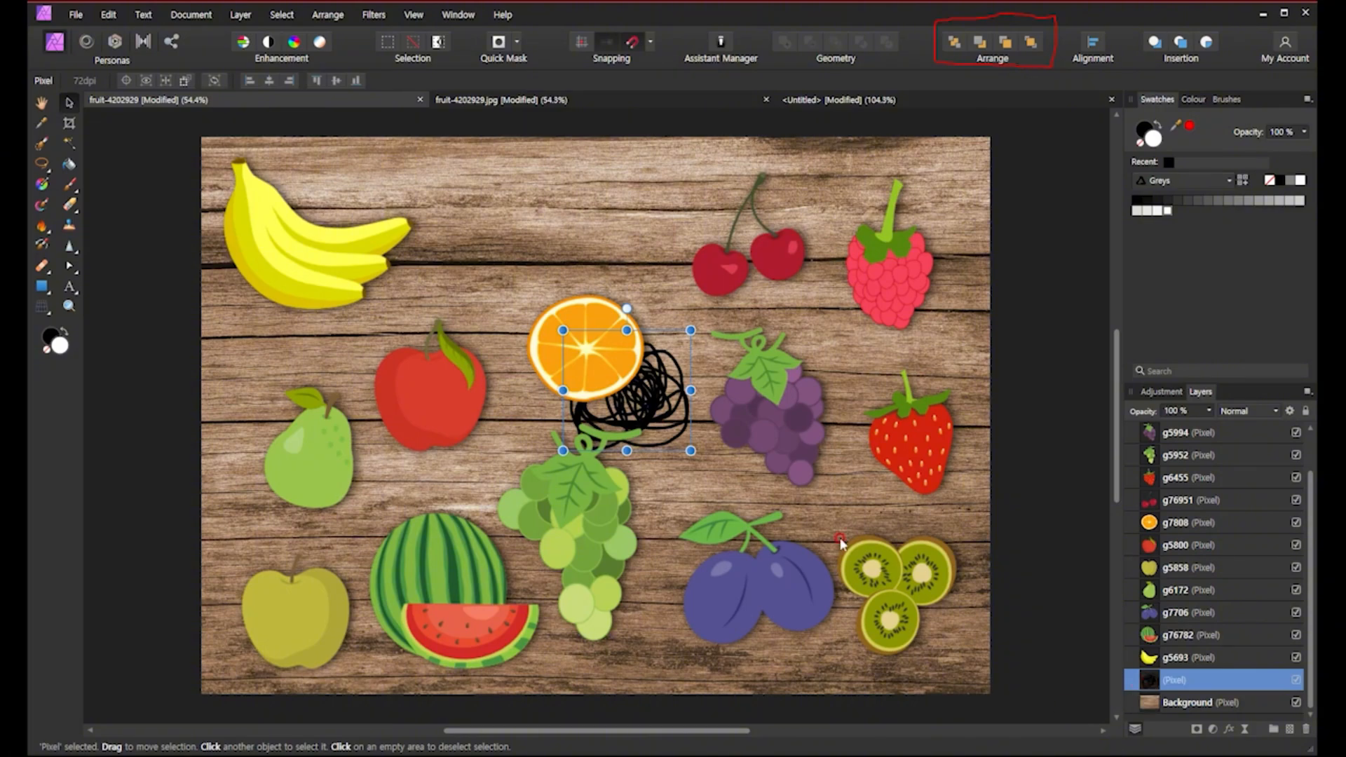
left_click(656, 399)
left_click(604, 361)
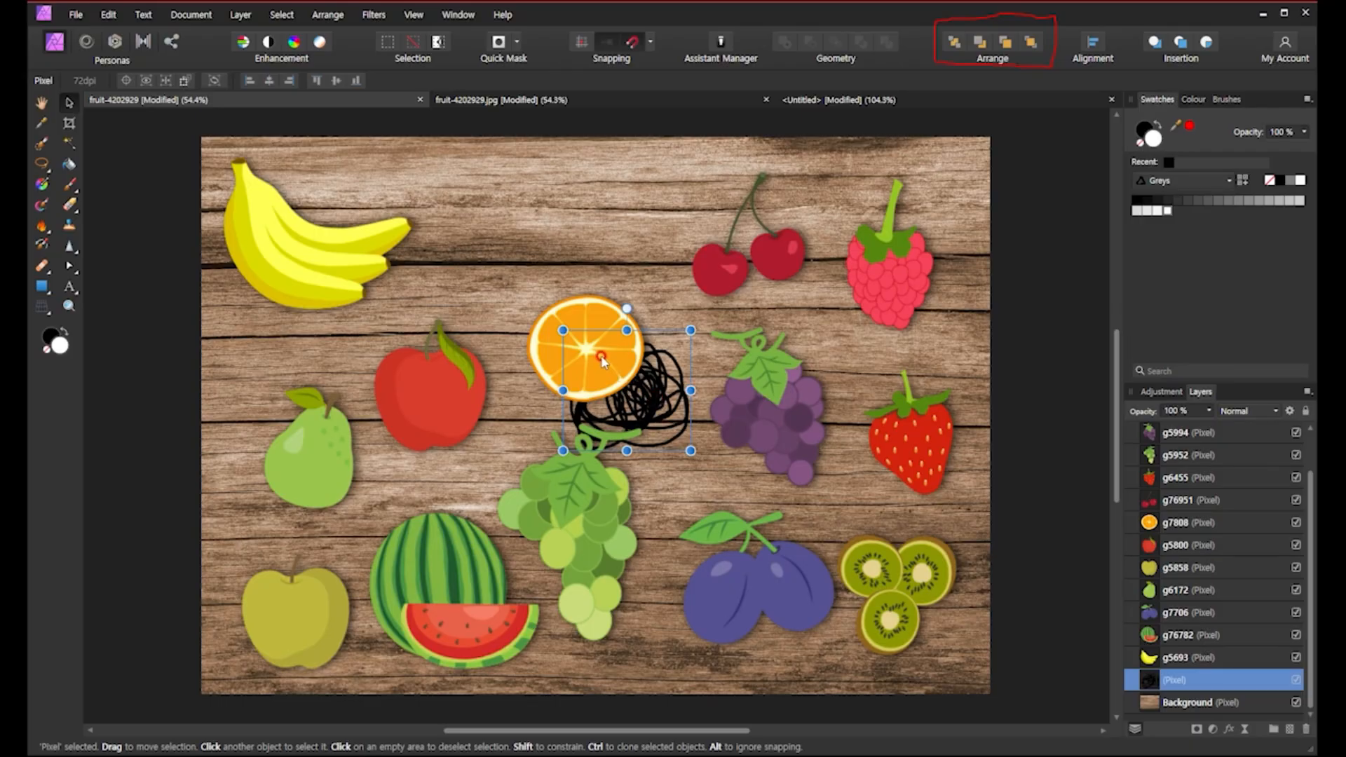
left_click(1032, 43)
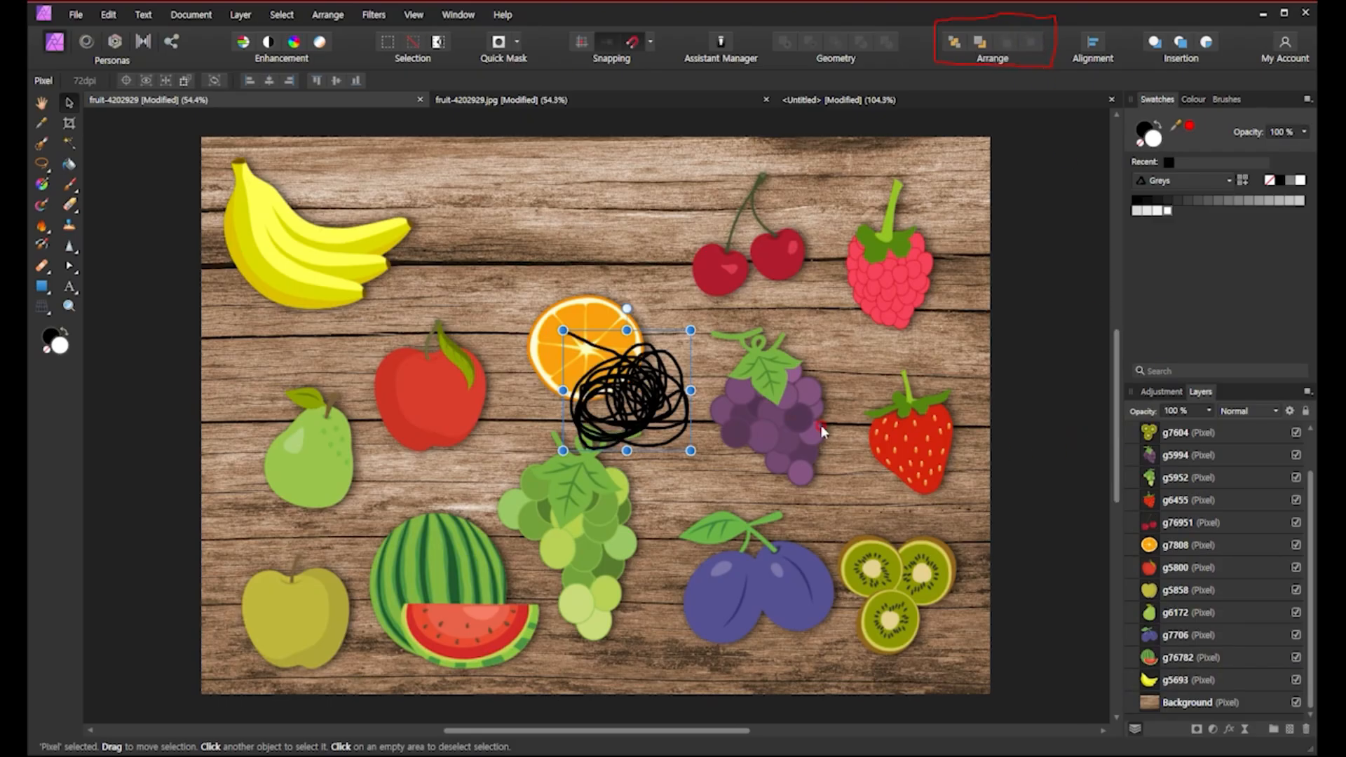
scroll(1167, 629, "up", 2)
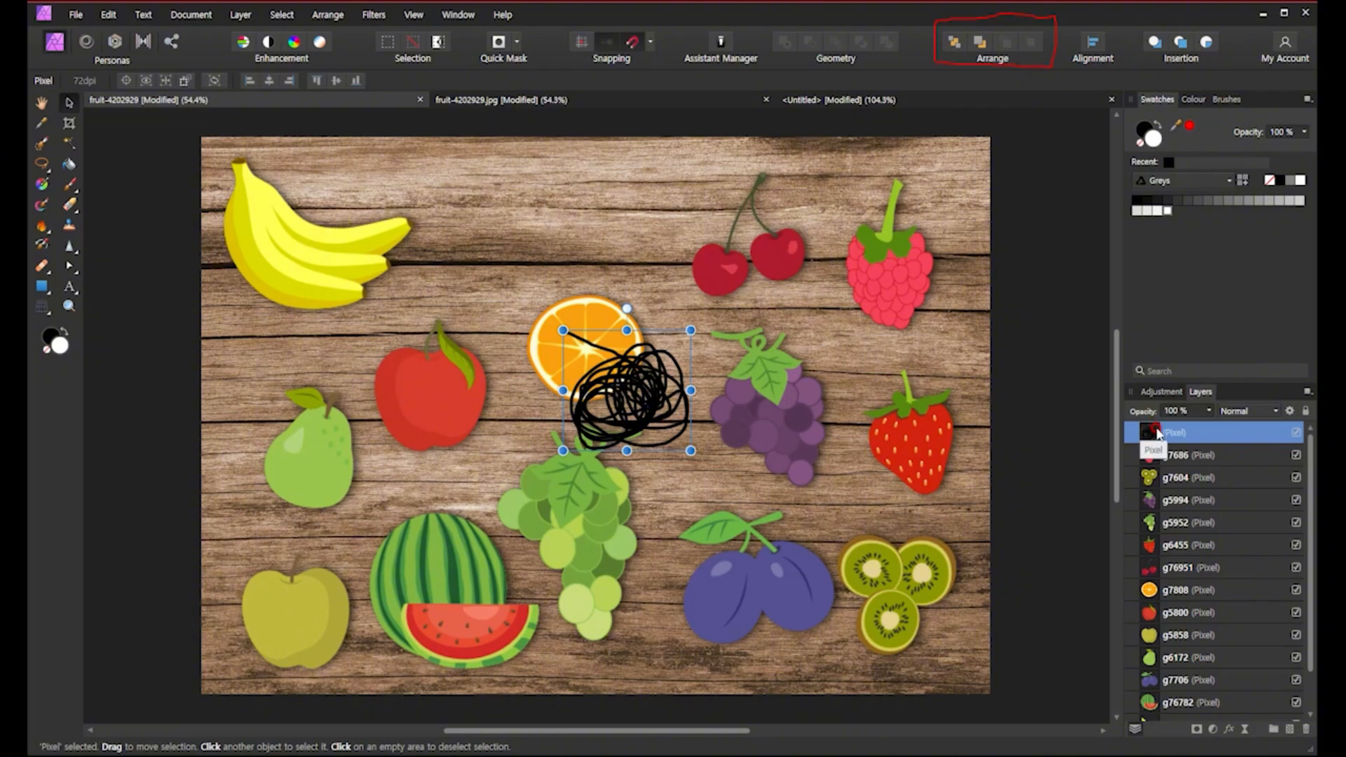
mouse_move(617, 439)
left_mouse_down()
mouse_move(800, 455)
mouse_move(757, 617)
mouse_move(585, 582)
mouse_move(323, 610)
mouse_move(383, 437)
mouse_move(334, 305)
mouse_move(751, 263)
mouse_move(899, 298)
mouse_move(642, 370)
left_mouse_up()
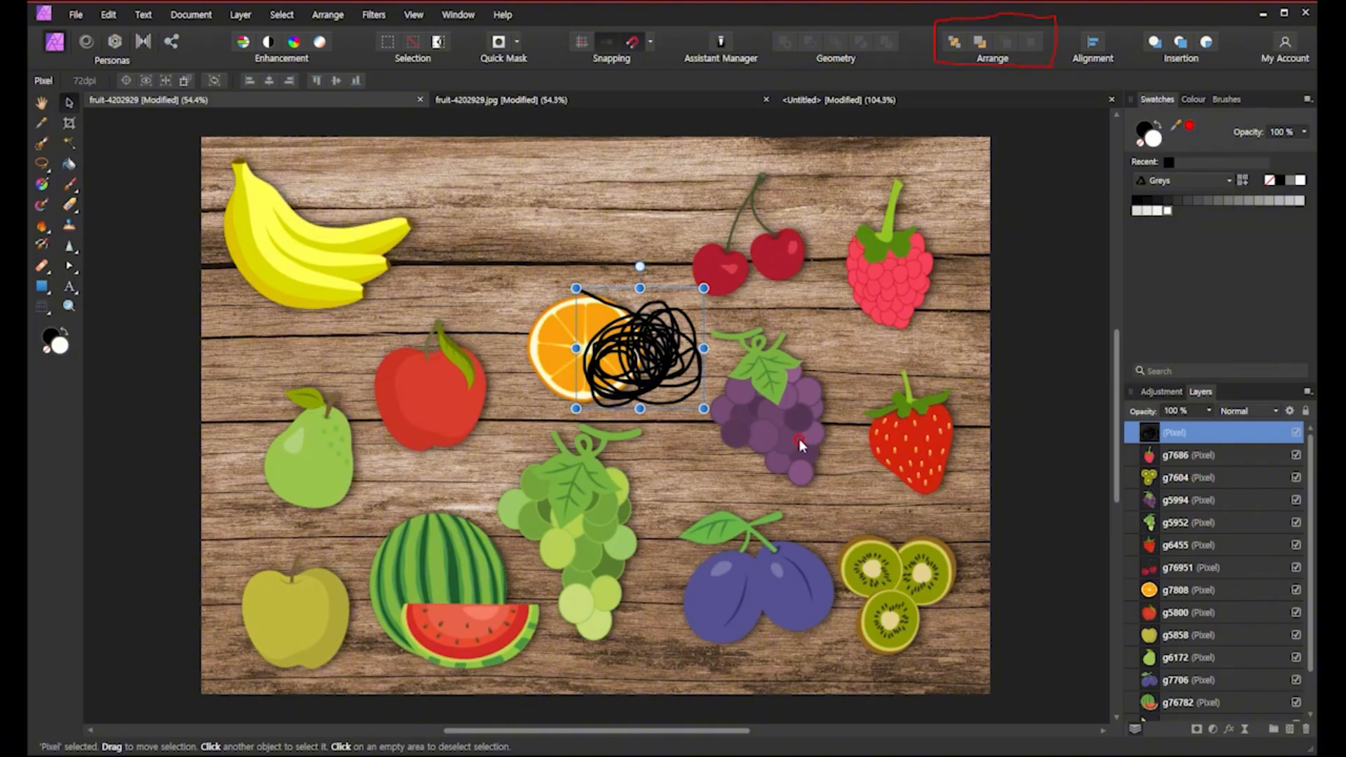
Move the purple grapes down onto the green grapes and send them back one level behind them.
left_click(749, 476)
left_click_drag(793, 435, 674, 566)
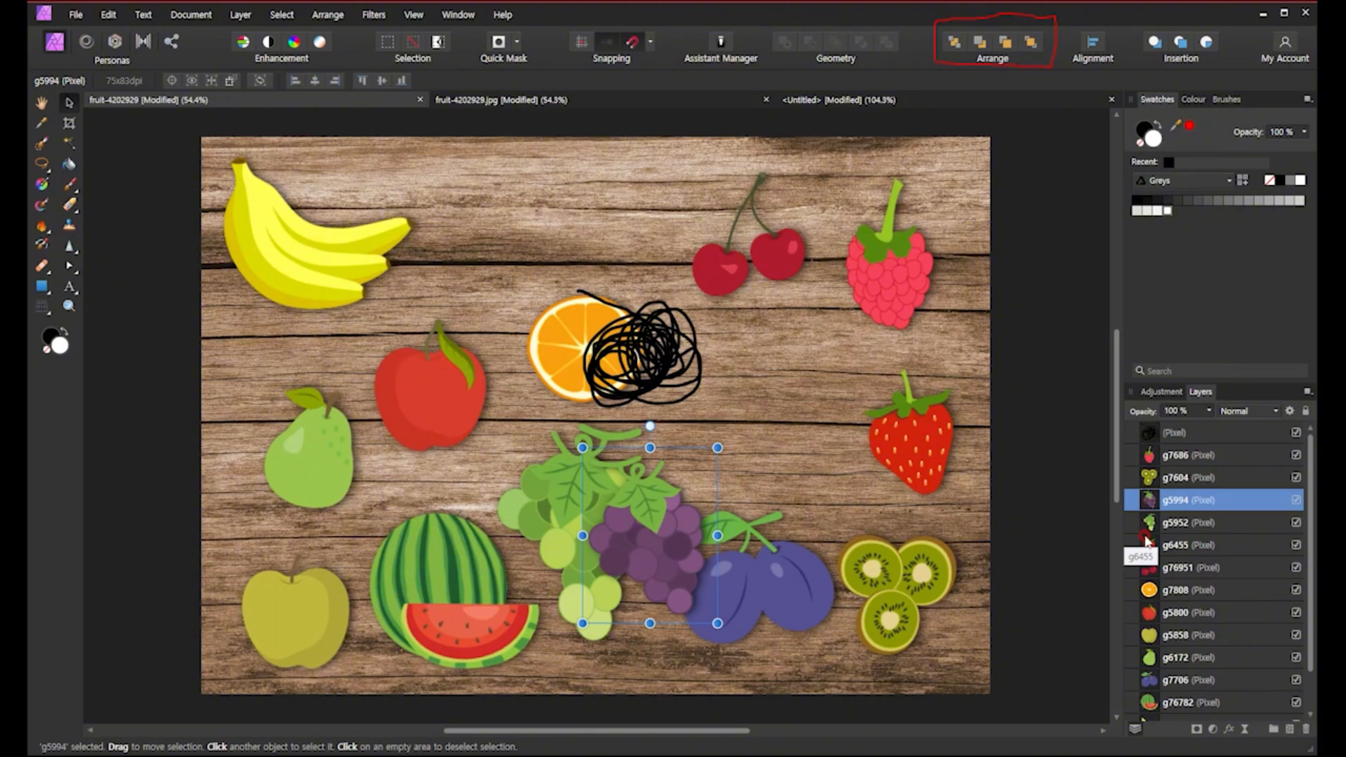
left_click(982, 43)
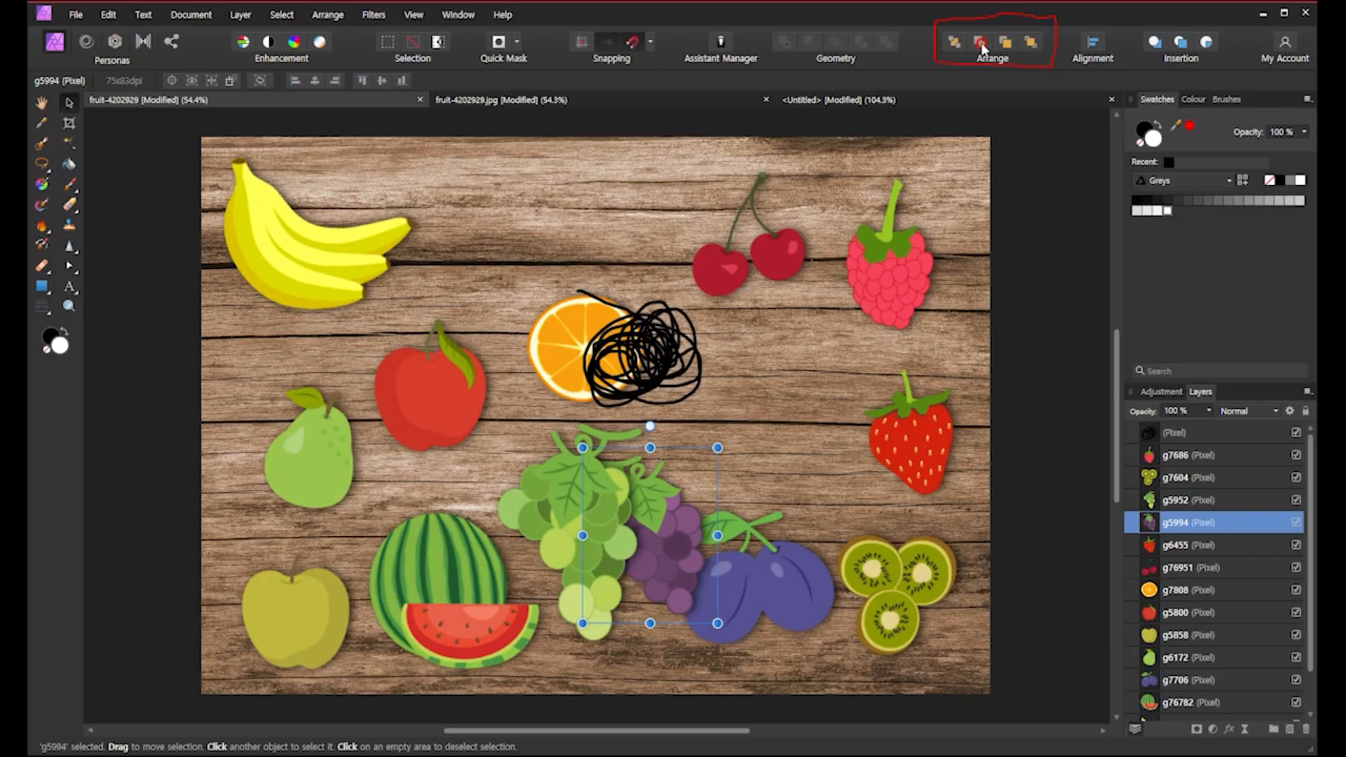
left_click(1153, 501)
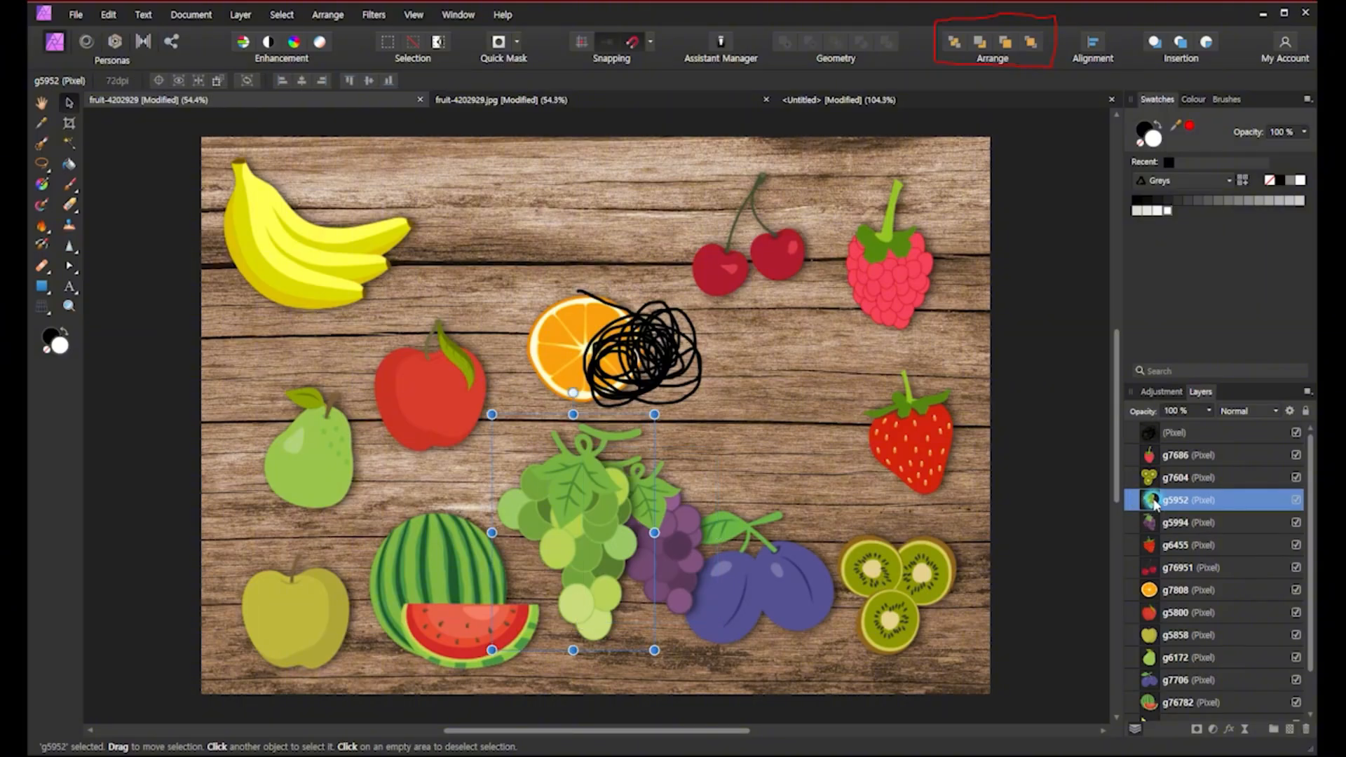
left_click(1154, 523)
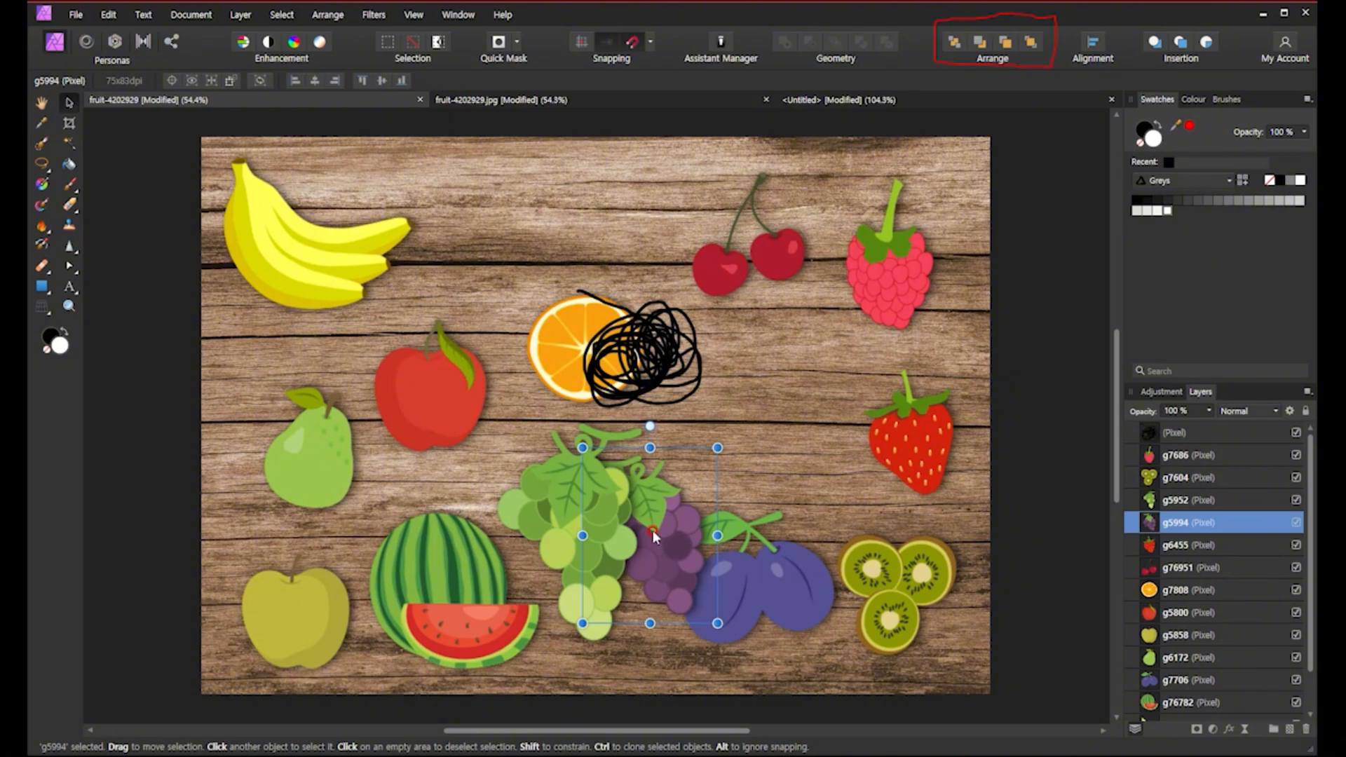
Select the background layer and bring it forward one level, then to the front of the stack.
left_click(792, 433)
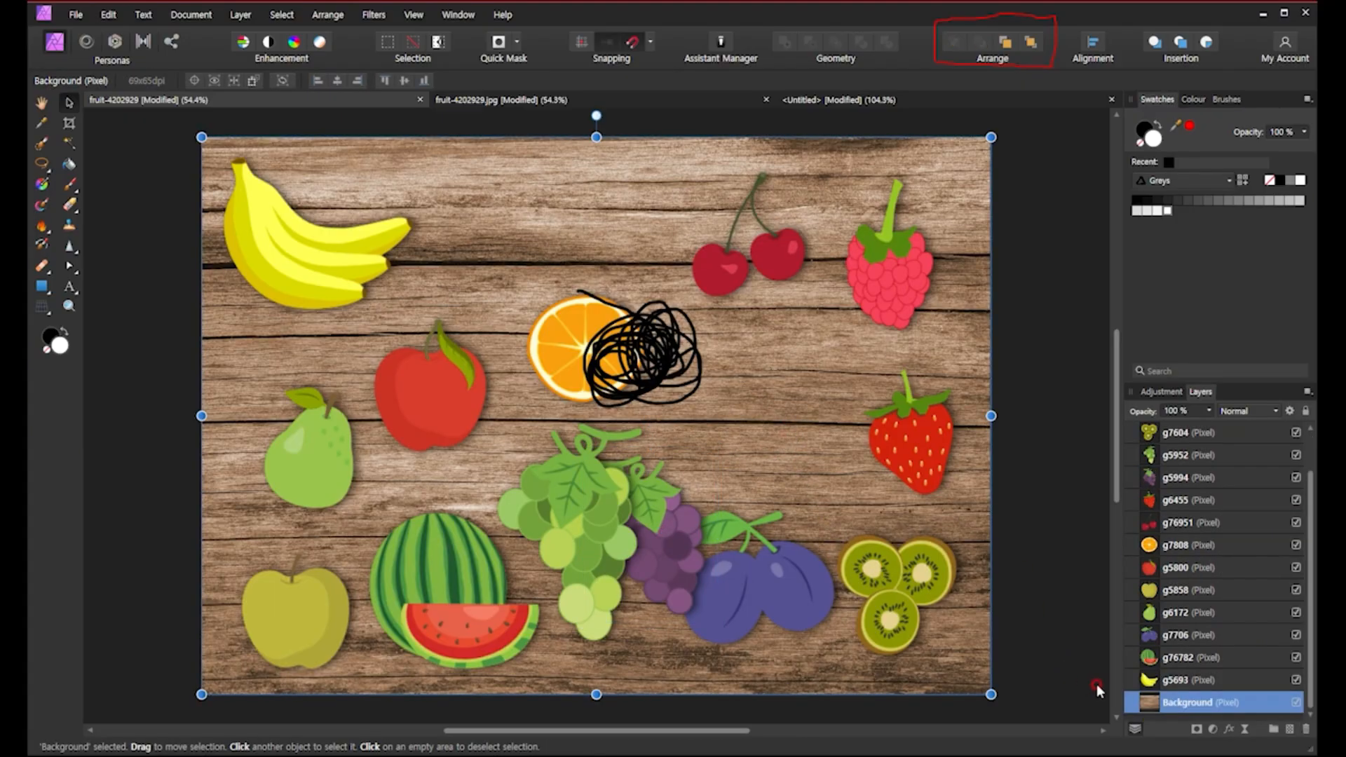
left_click(1004, 37)
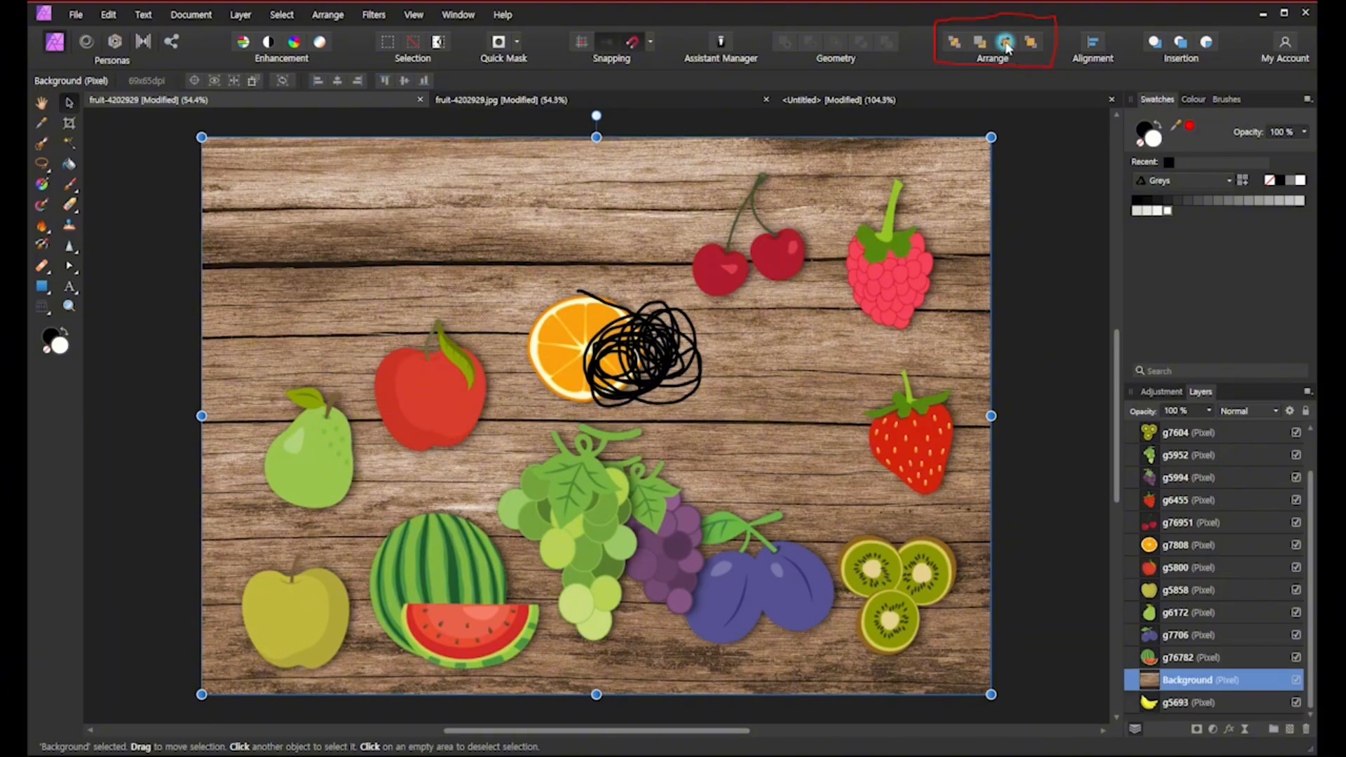
left_click(1029, 41)
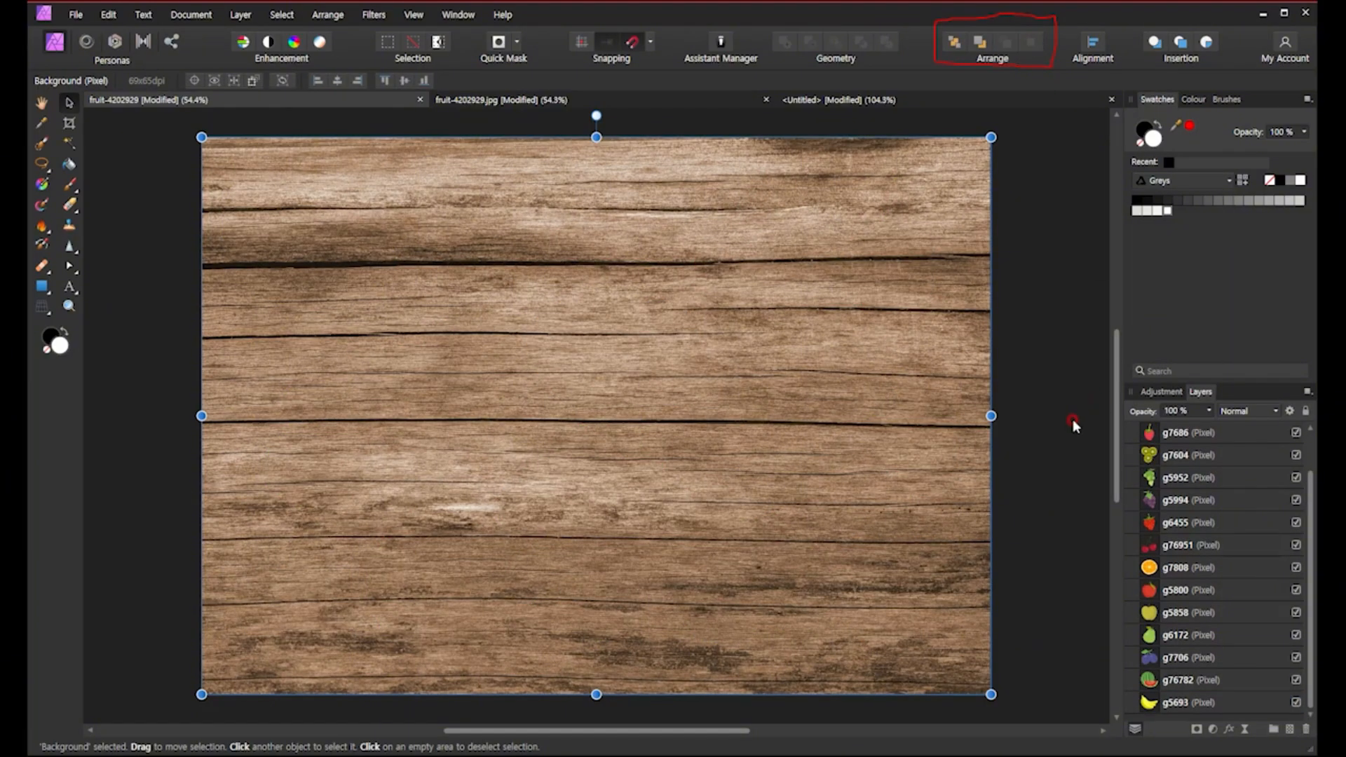
left_click(1167, 433)
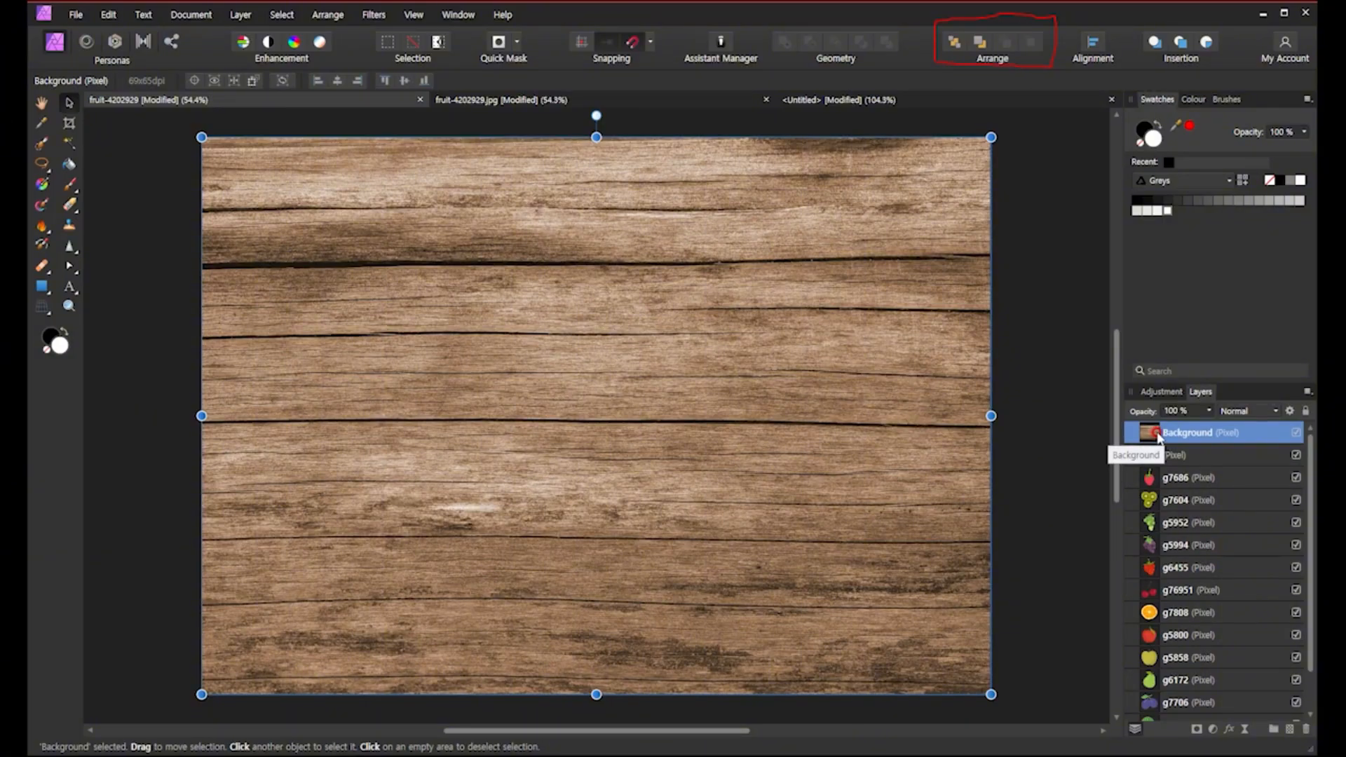
Send the background layer to the back of the stack, behind all the fruits.
left_click(955, 44)
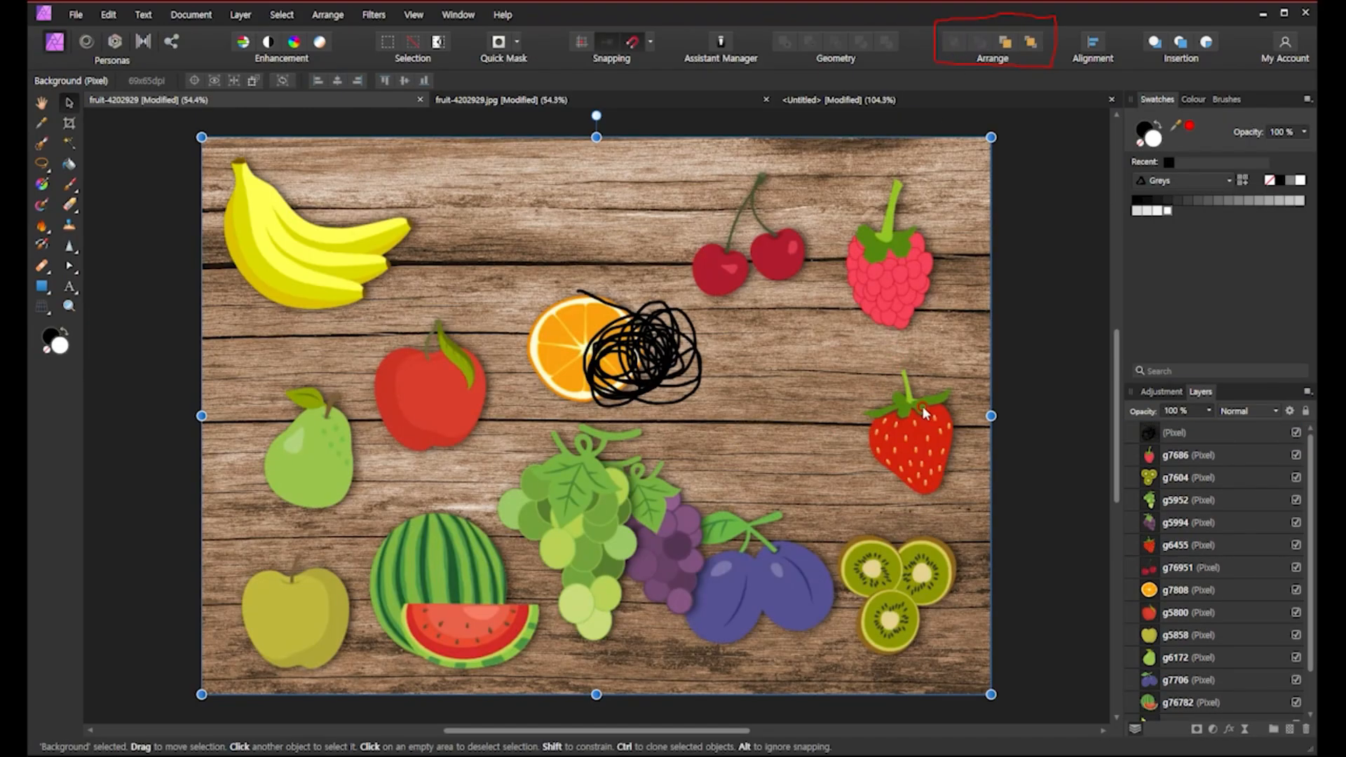
mouse_move(683, 536)
left_mouse_down()
mouse_move(712, 524)
mouse_move(681, 534)
left_mouse_up()
left_click(880, 561)
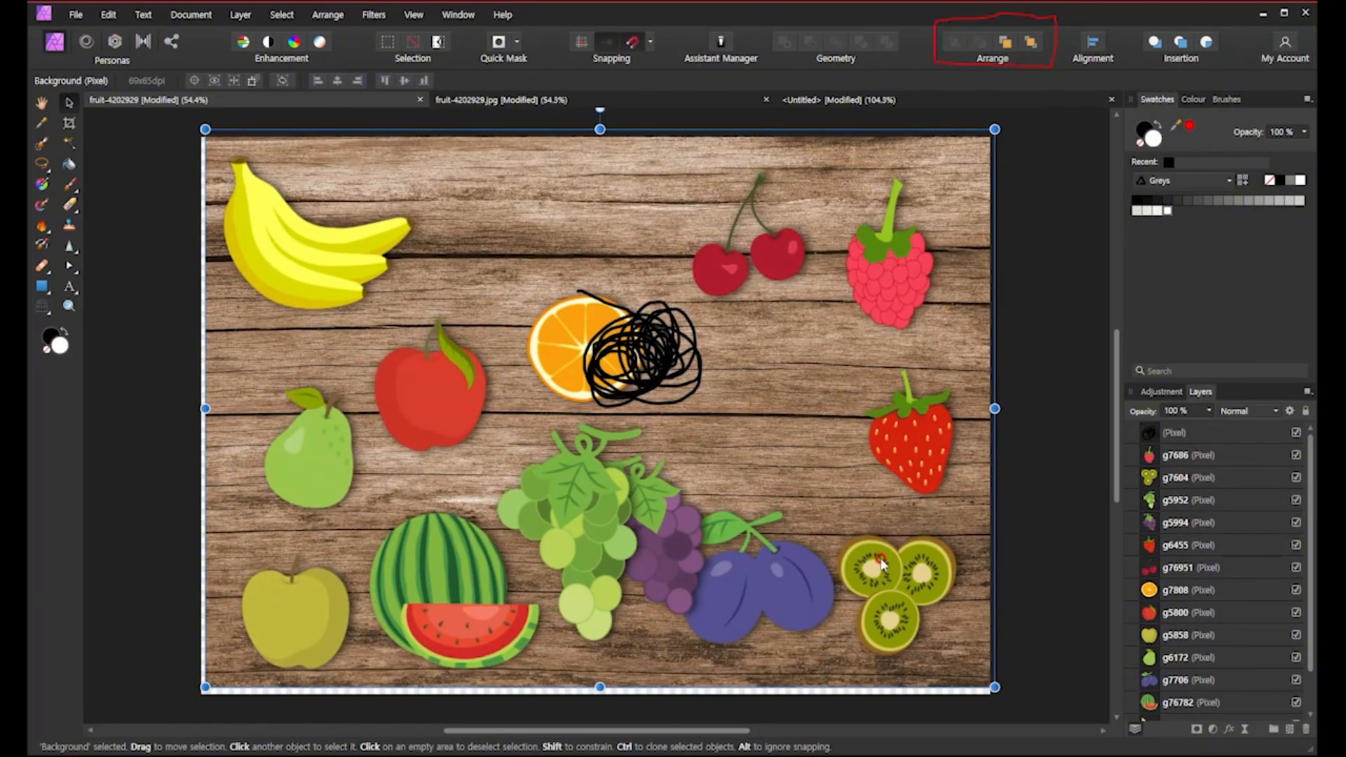
left_click_drag(881, 561, 877, 568)
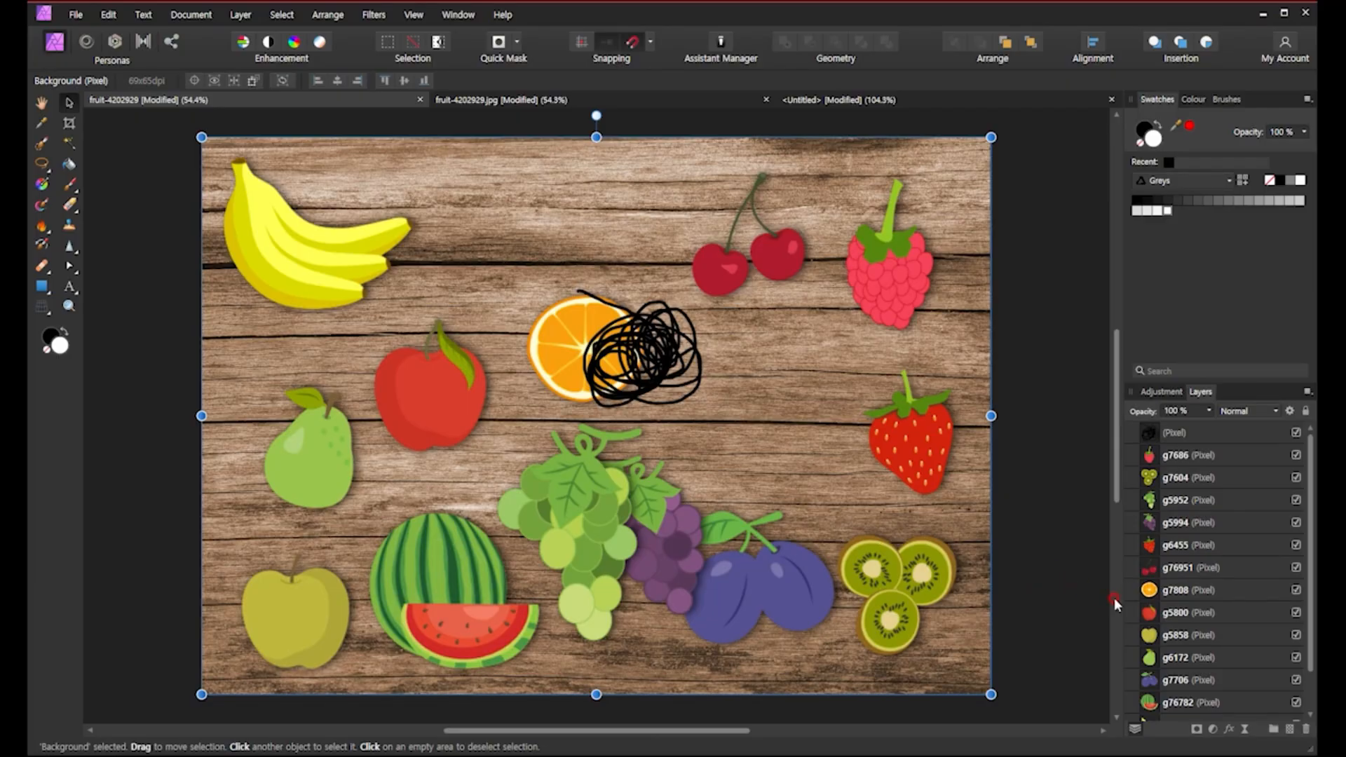
left_click(983, 60)
Move the plums layer g7706 forward one level at a time until it sits just below the kiwi layer g7604.
left_click(1151, 685)
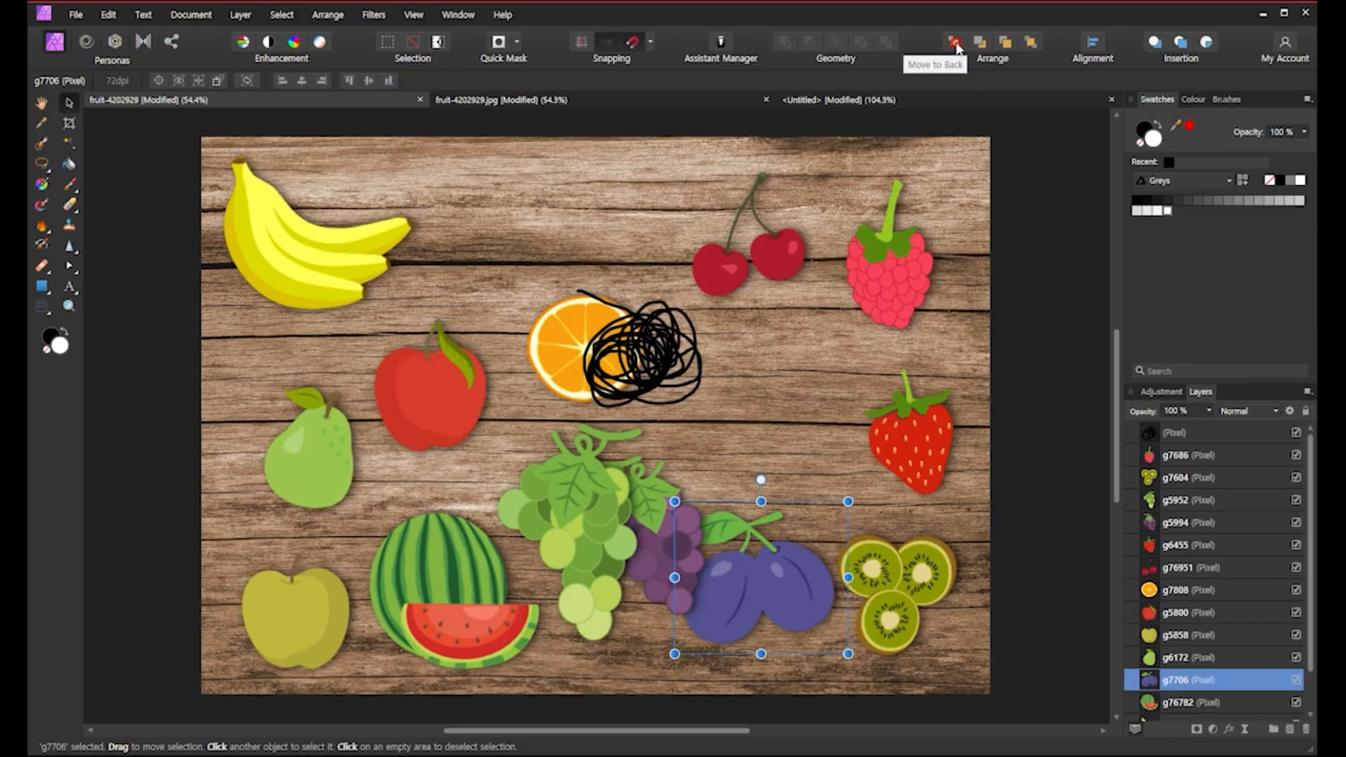
left_click(1005, 42)
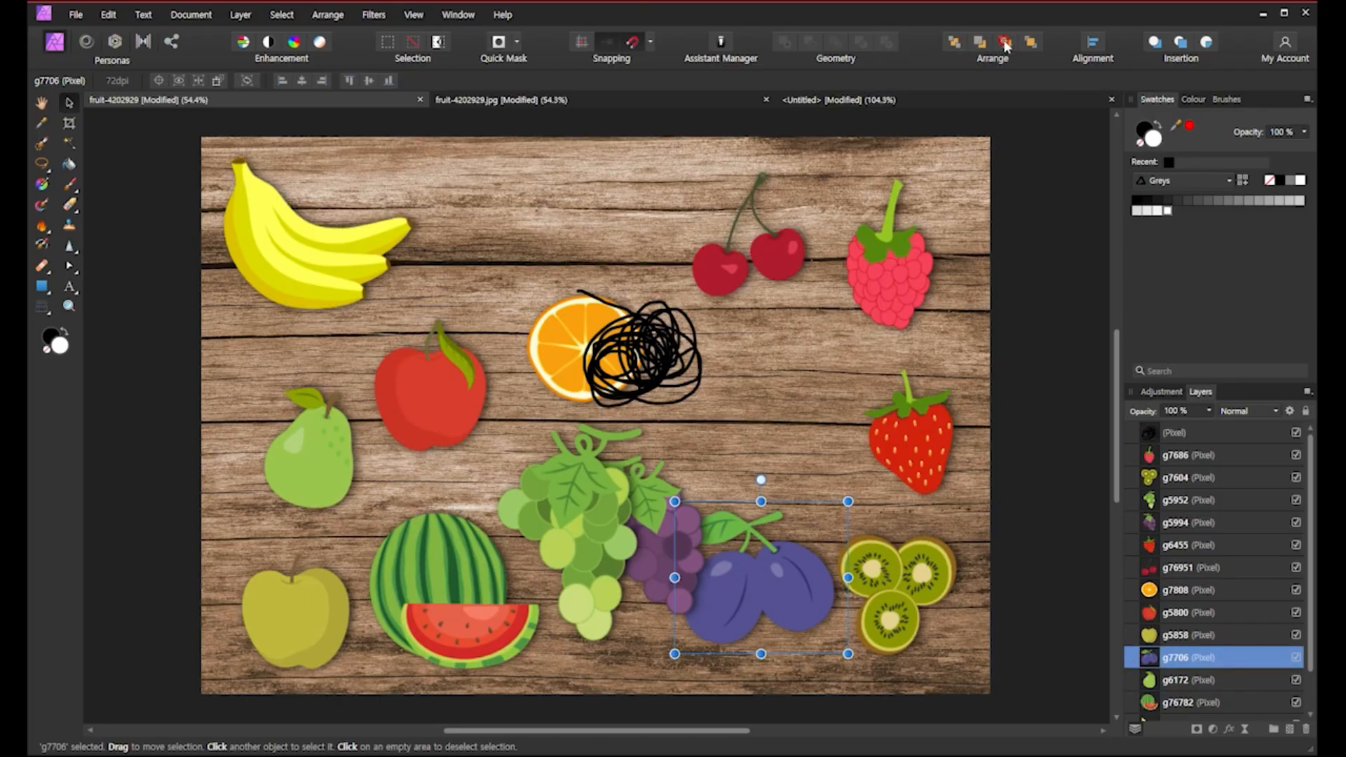
left_click(1005, 43)
left_click(1005, 42)
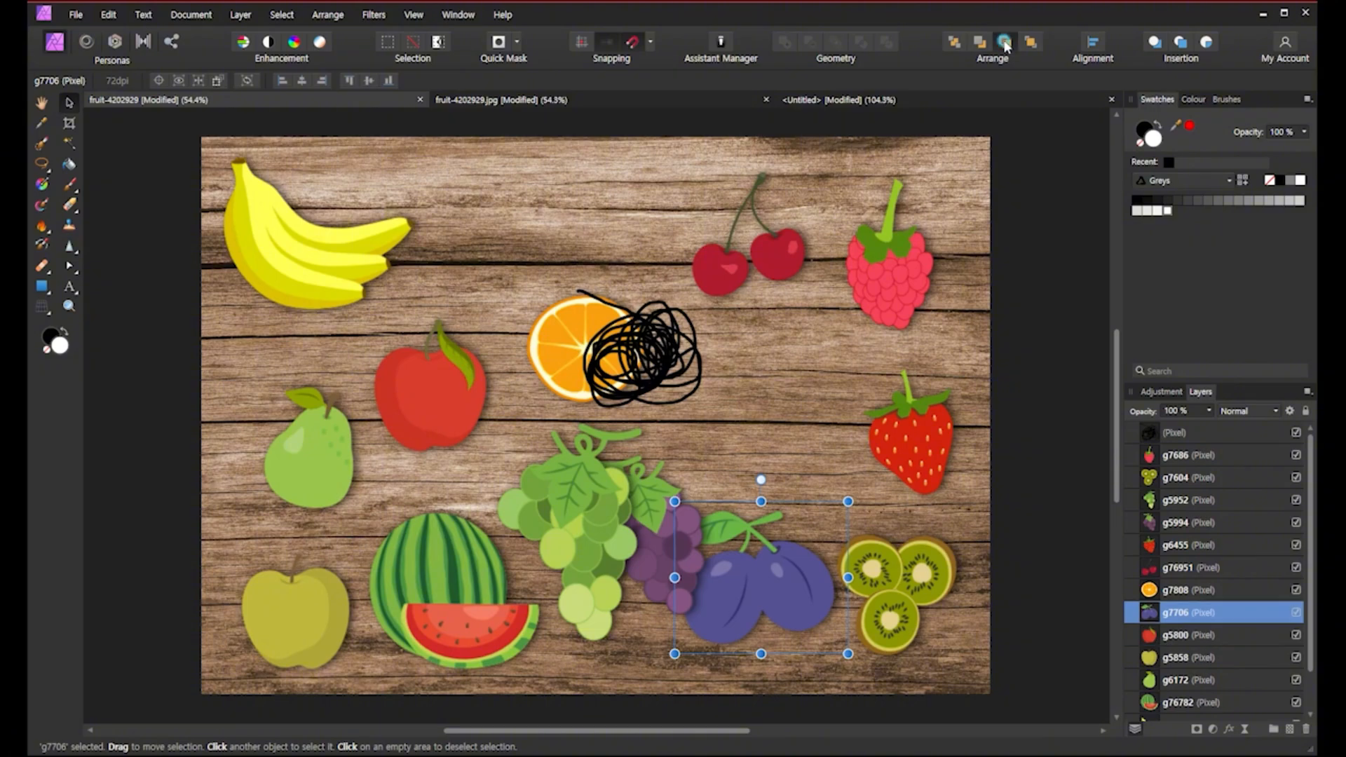
left_click(1005, 43)
left_click(1005, 42)
left_click(1005, 43)
left_click(1004, 43)
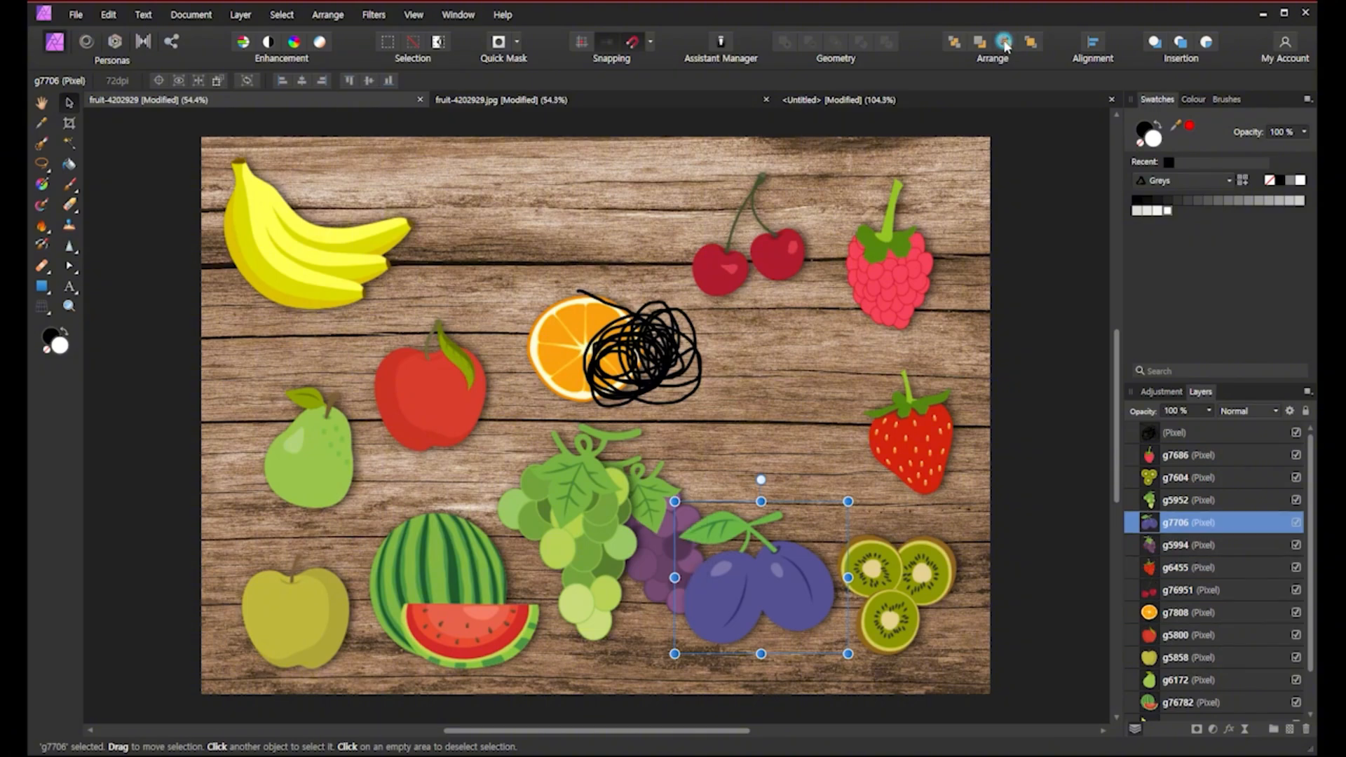
left_click(1005, 43)
left_click(1050, 295)
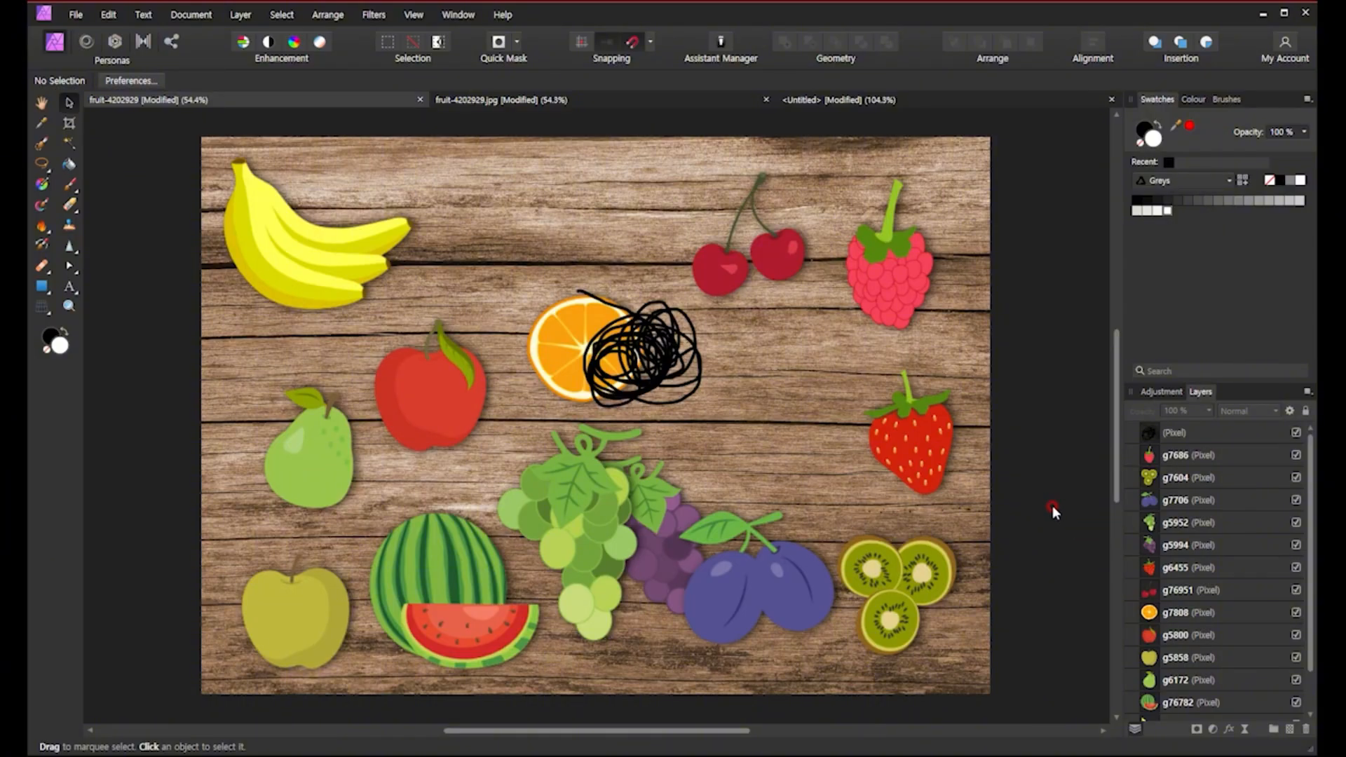
Move the pear layer g6172 up the layer stack to sit just below the purple grapes layer g5994.
left_click(1155, 682)
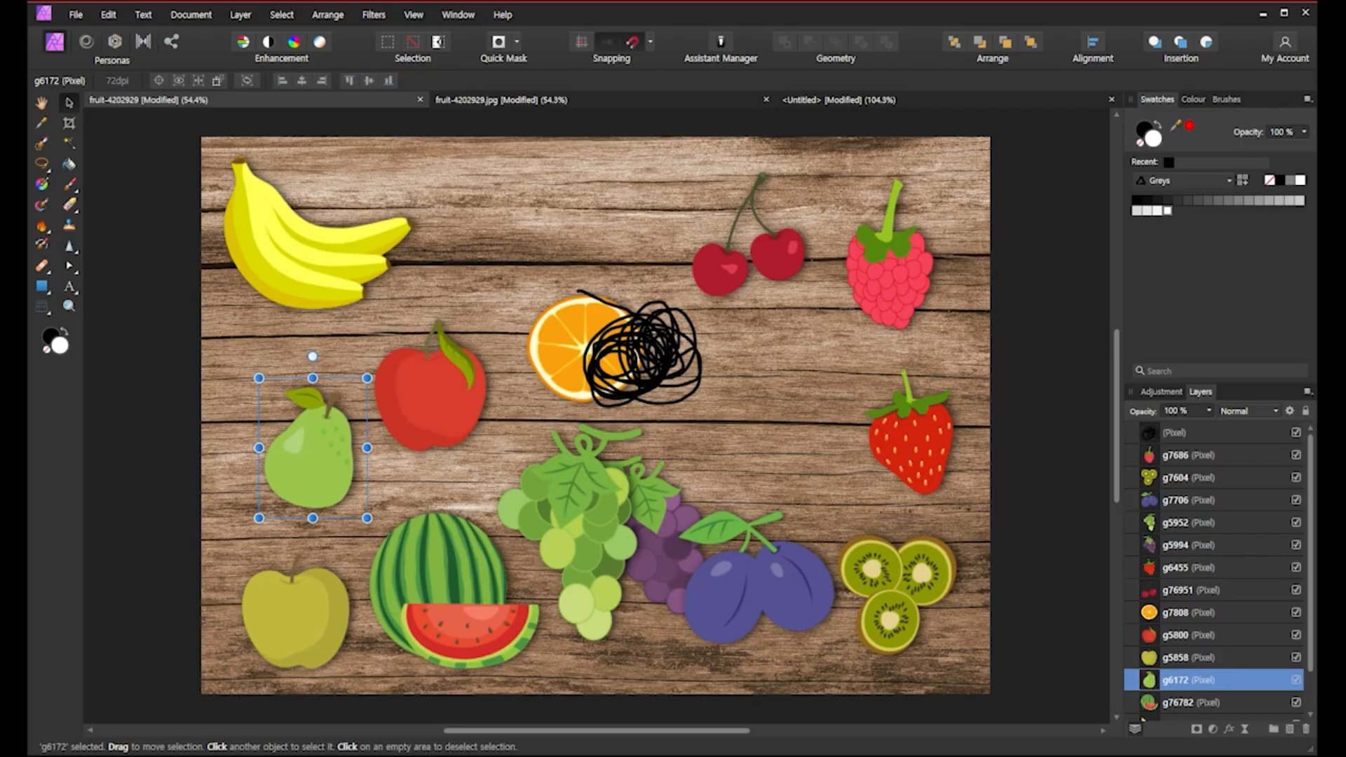
mouse_move(1162, 684)
left_mouse_down()
mouse_move(1224, 693)
mouse_move(1293, 679)
mouse_move(1211, 674)
mouse_move(1132, 693)
mouse_move(1141, 686)
mouse_move(1119, 683)
mouse_move(1145, 677)
mouse_move(1117, 679)
mouse_move(1132, 694)
mouse_move(1125, 660)
mouse_move(1137, 693)
left_mouse_up()
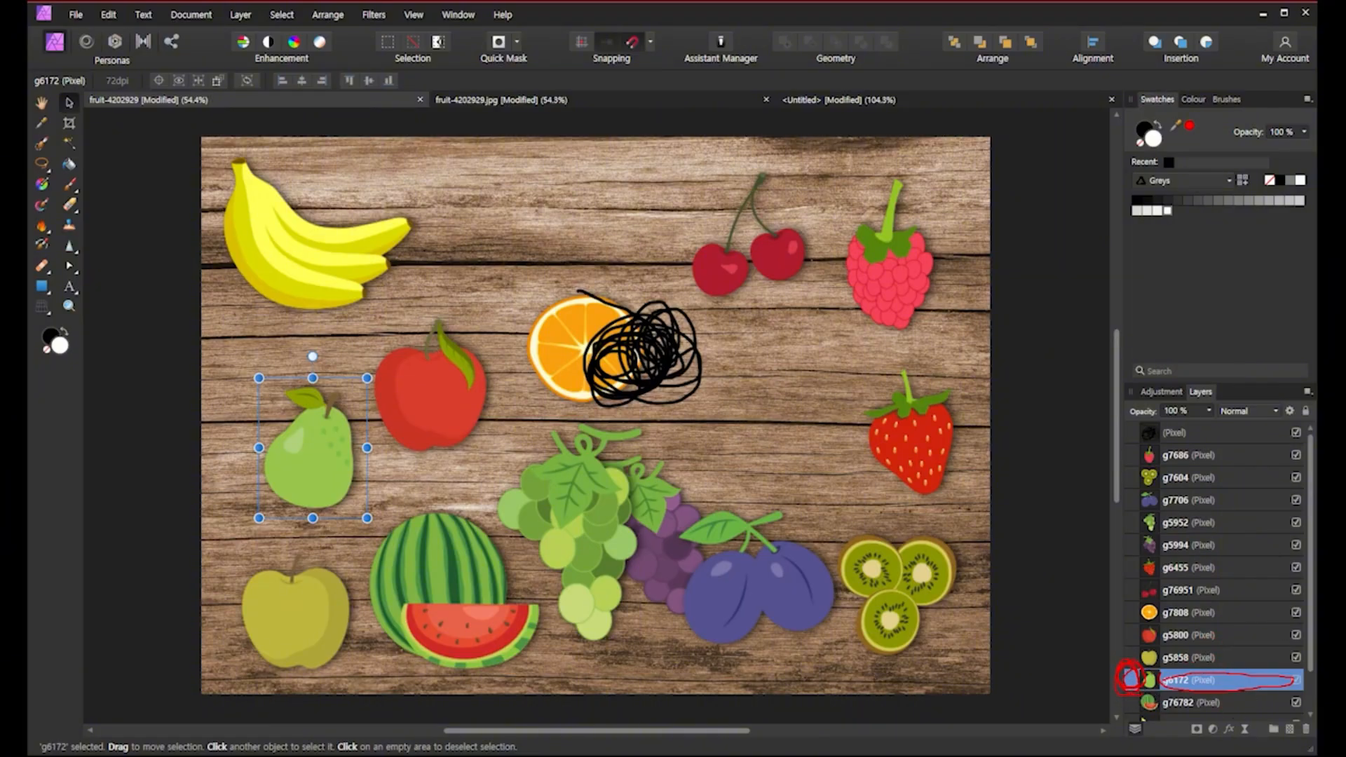
key("Escape")
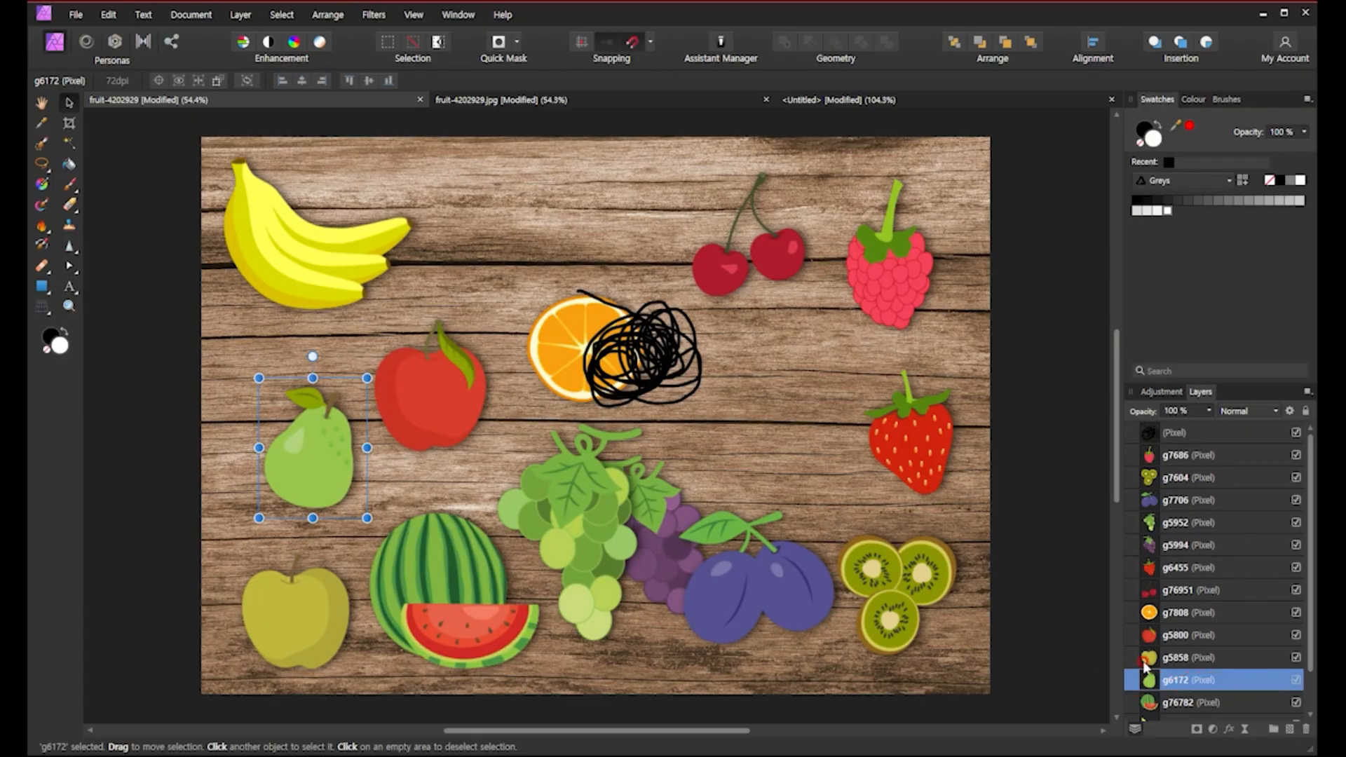
left_click(1131, 685)
left_click_drag(1131, 685, 1131, 581)
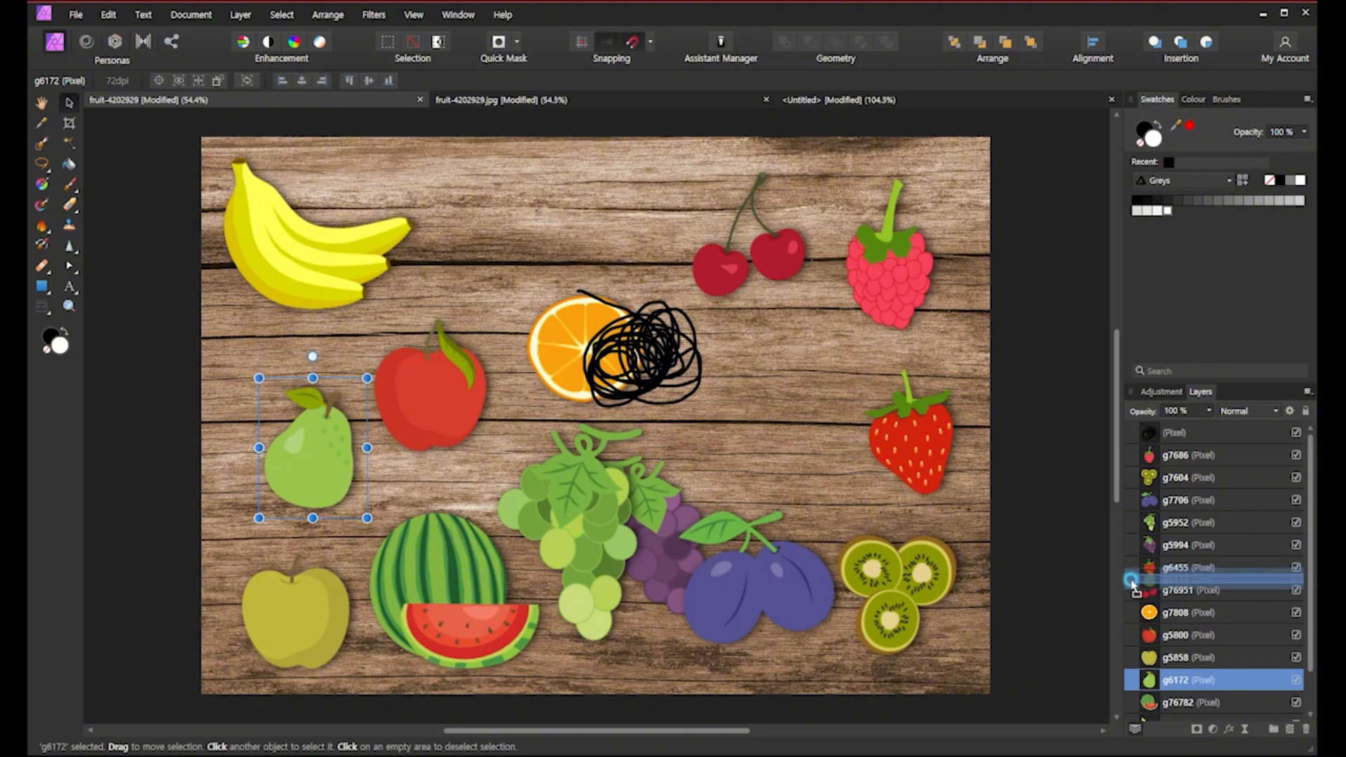
mouse_move(1132, 580)
left_mouse_down()
mouse_move(1132, 601)
mouse_move(1130, 564)
mouse_move(1128, 606)
mouse_move(1150, 548)
mouse_move(1131, 556)
left_mouse_up()
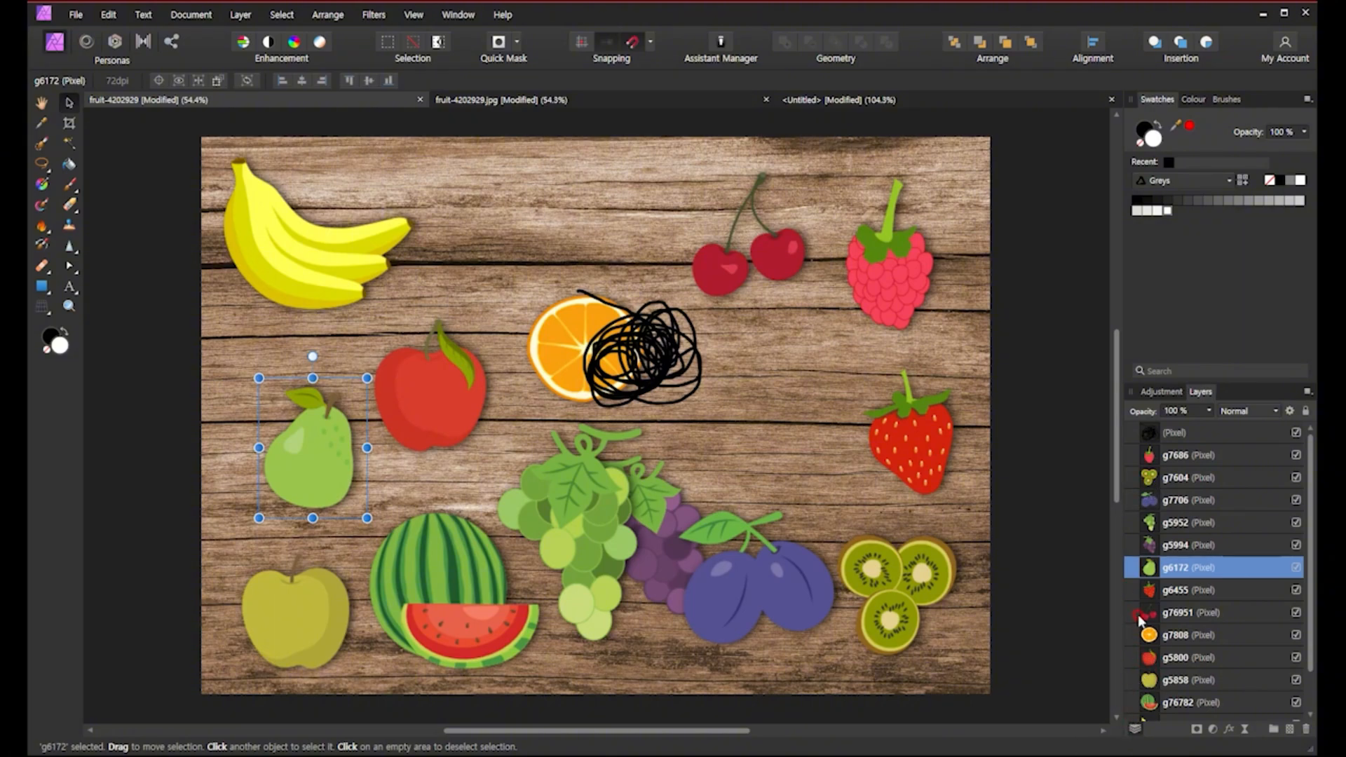
Move the kiwi layer g7604 down the layer stack to sit just below layer g5800, then deselect.
left_click(1147, 481)
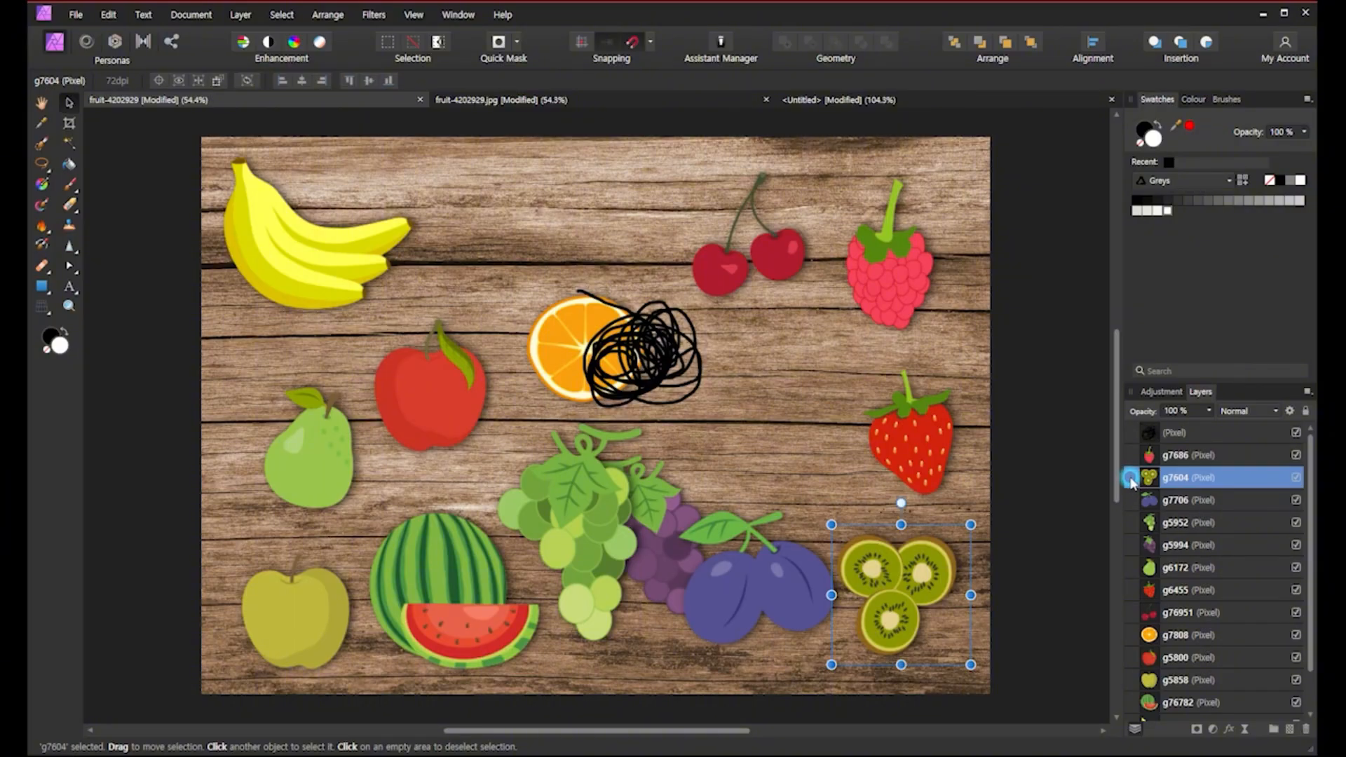
left_click_drag(1131, 481, 1132, 674)
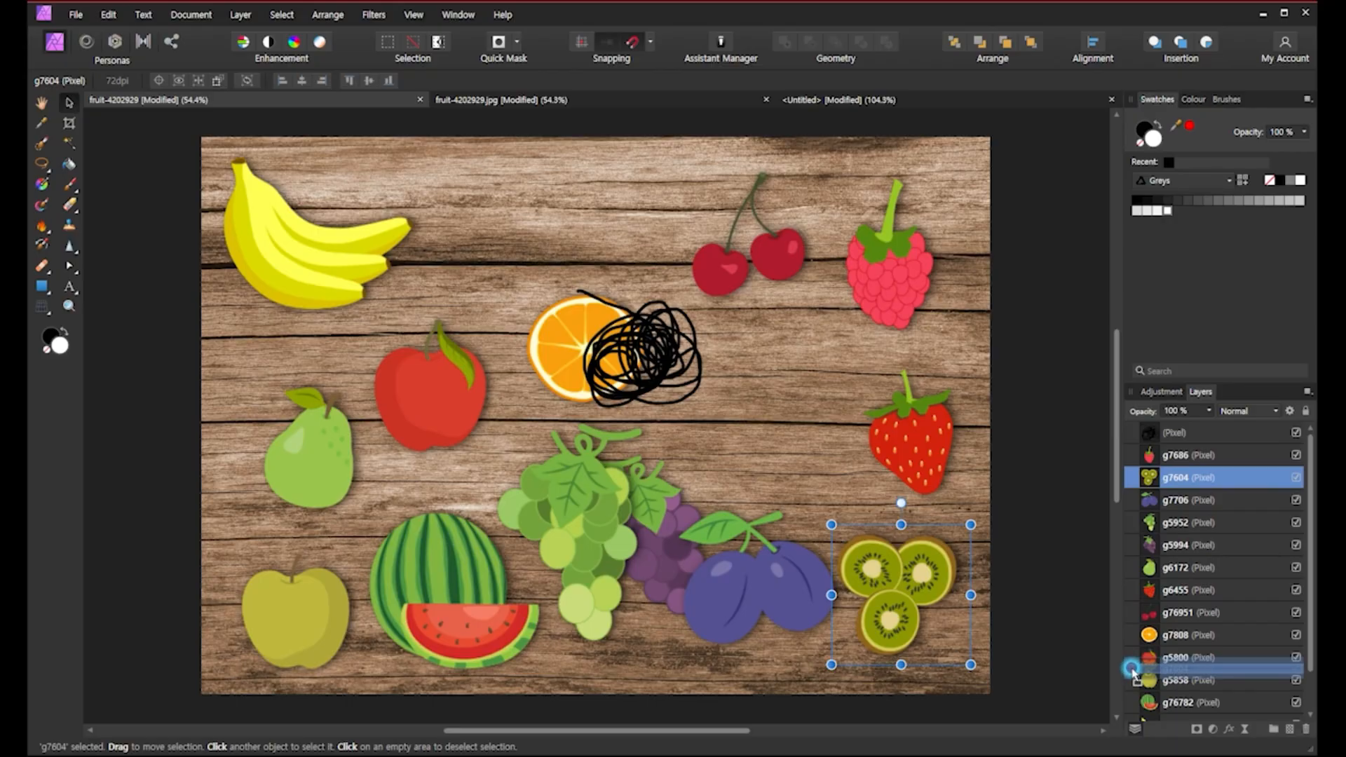
left_click_drag(1132, 670, 1134, 673)
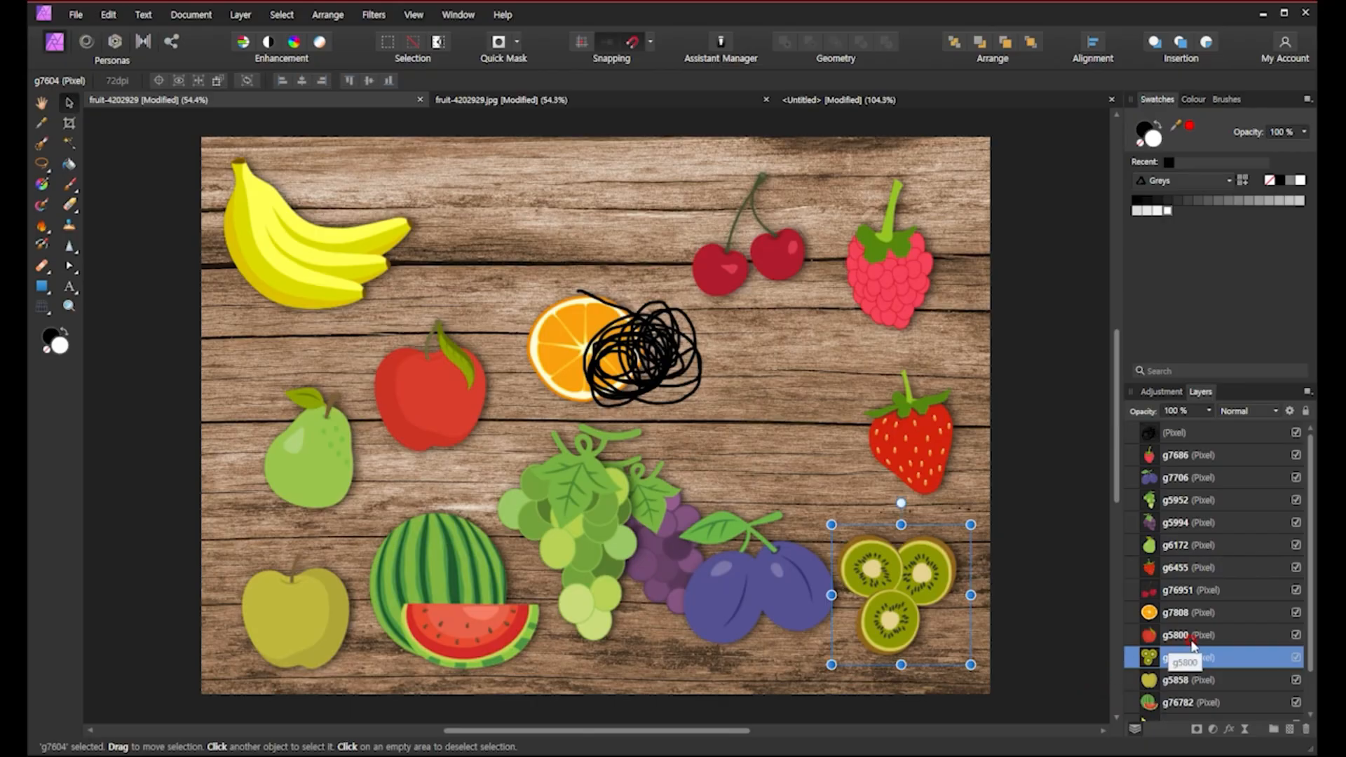
left_click(1032, 661)
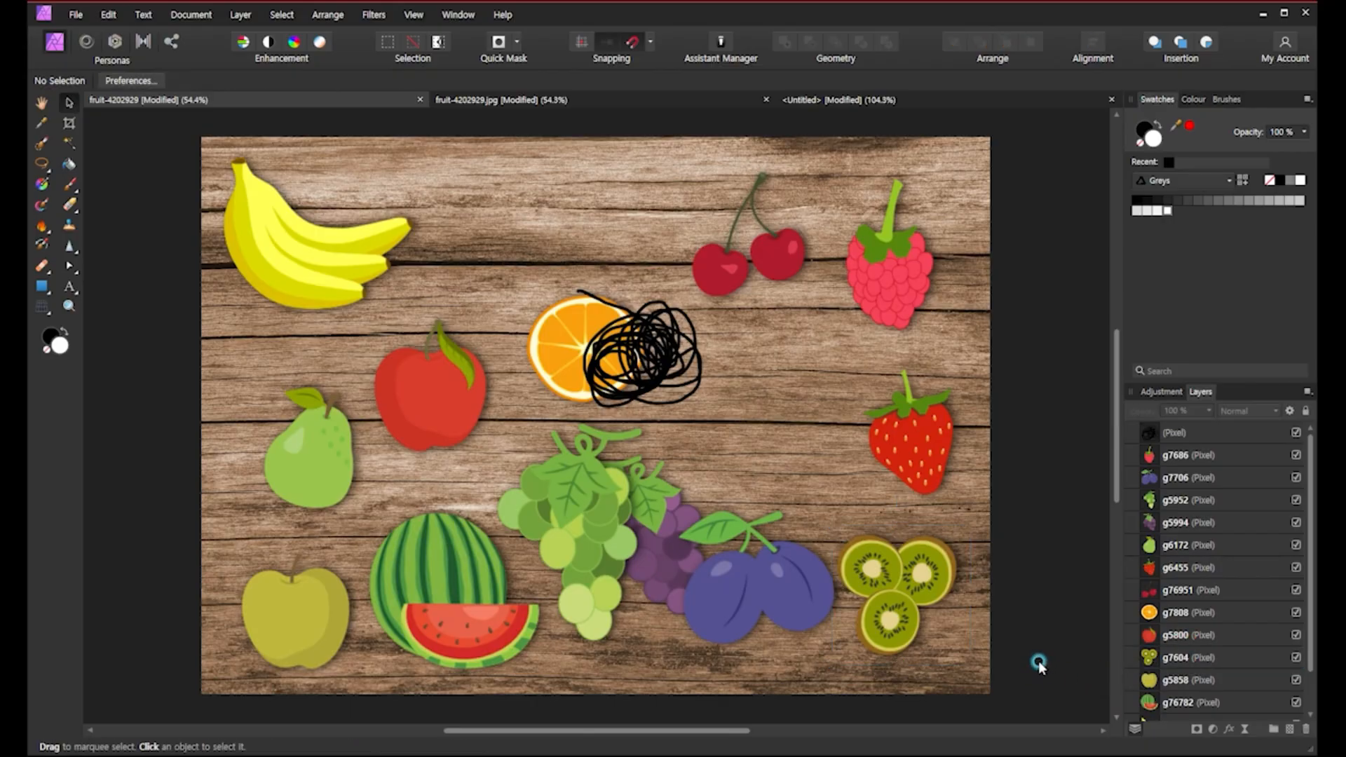